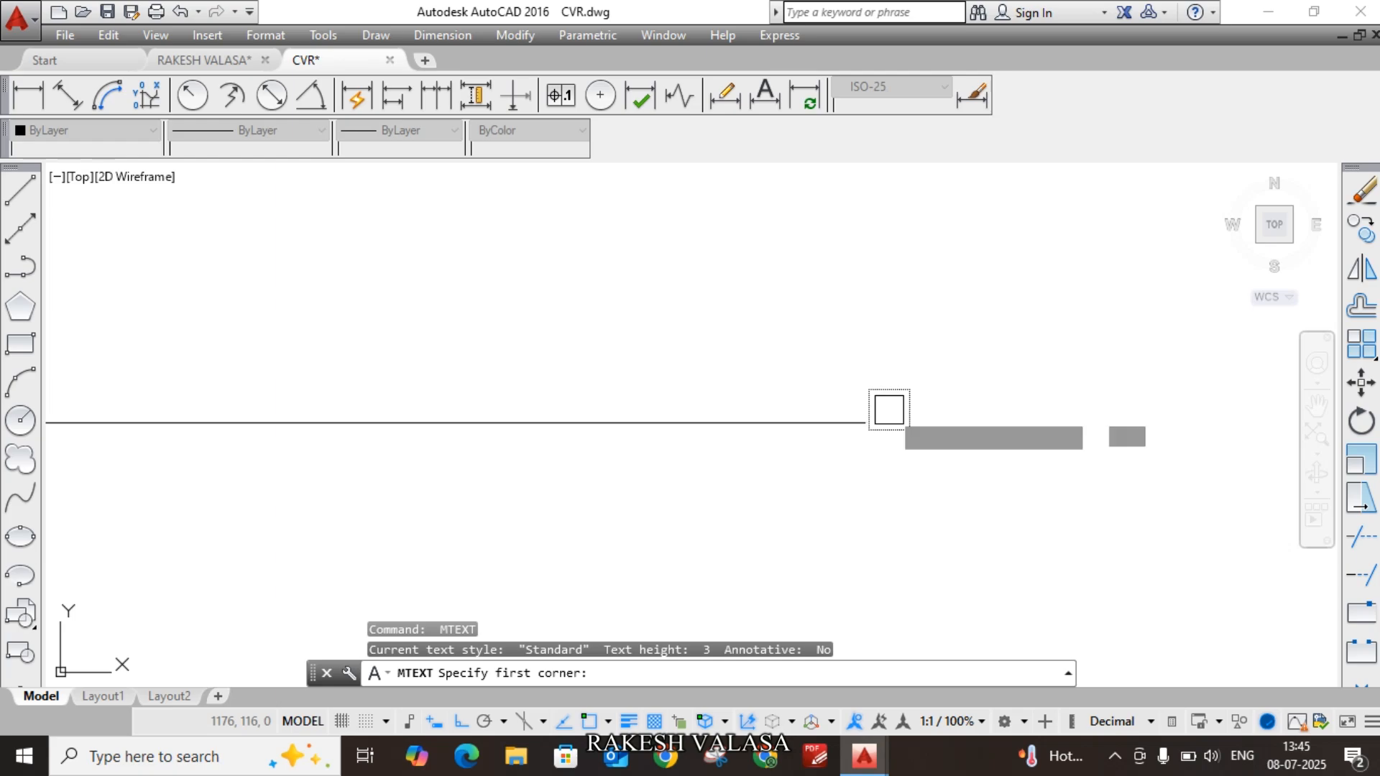
Step: Add the multiline text label "y" at the right end of the reference line
left_click(888, 407)
left_click(949, 460)
key("Escape")
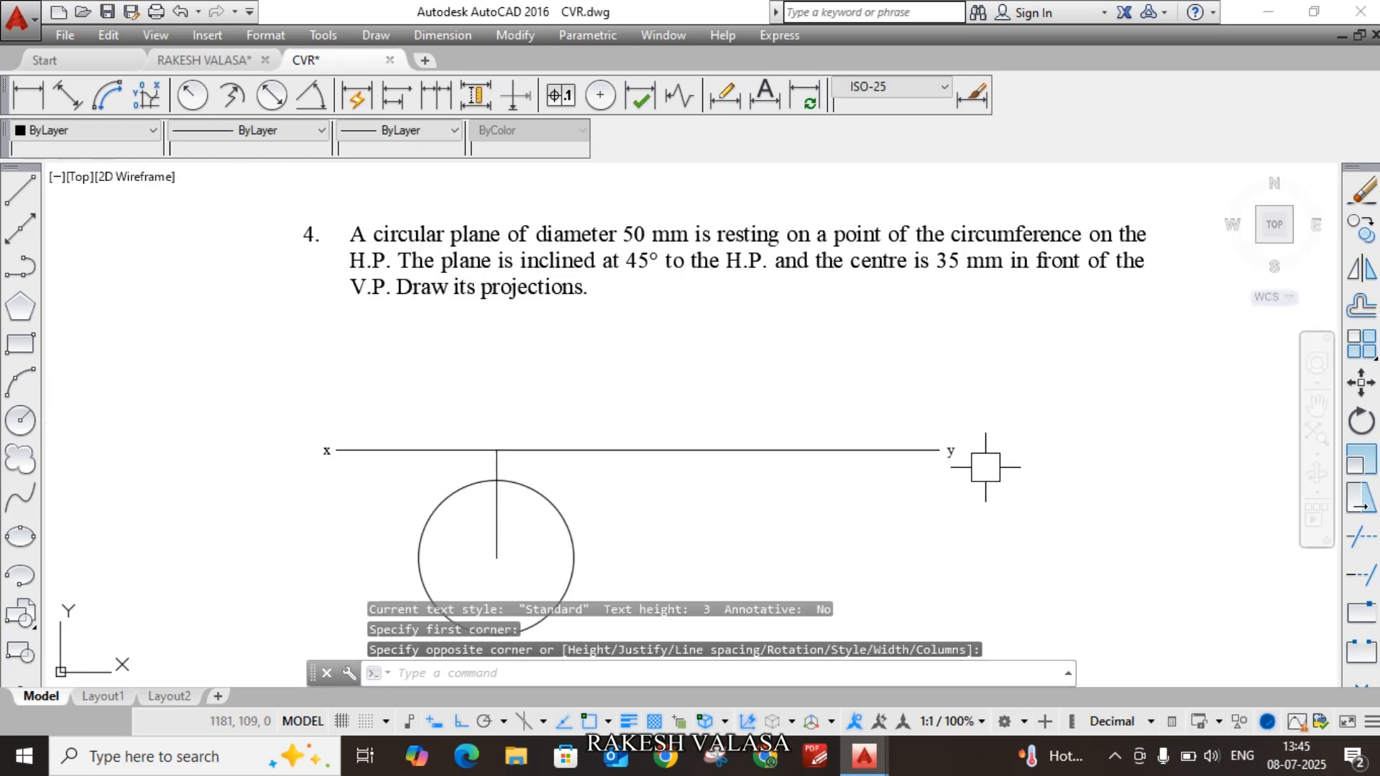
Step: Draw a horizontal radius line from the circle's centre to its right quadrant point
middle_click_drag(860, 534, 834, 480)
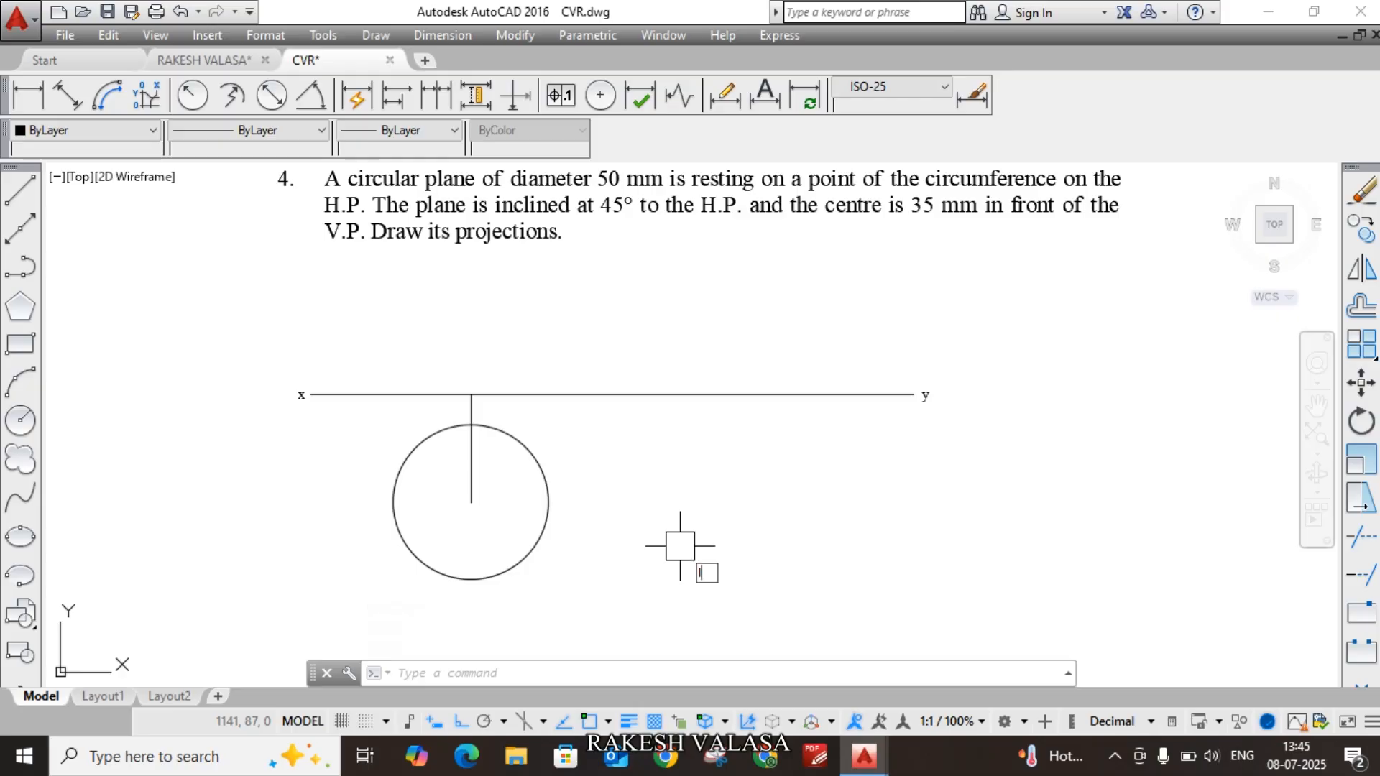
key("Return")
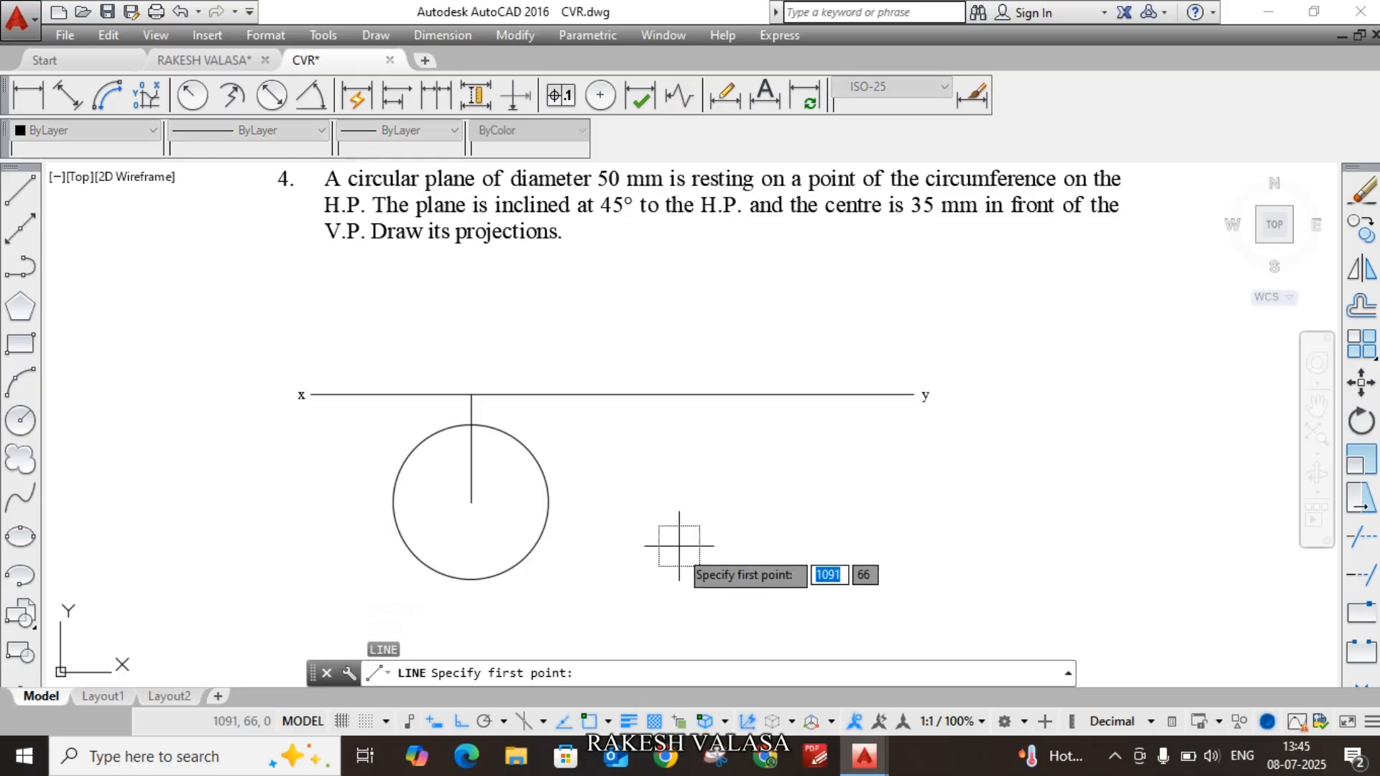
left_click(470, 502)
left_click(547, 502)
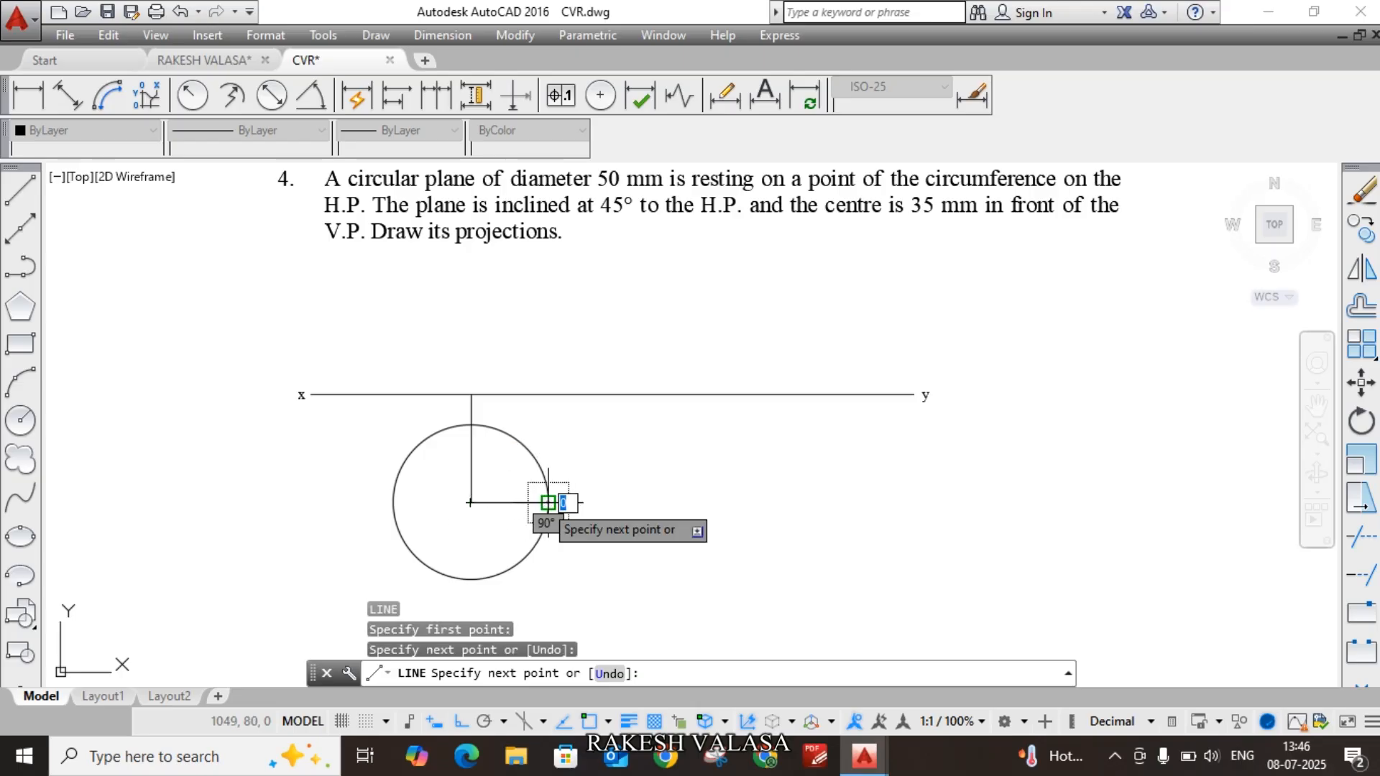
key("Escape")
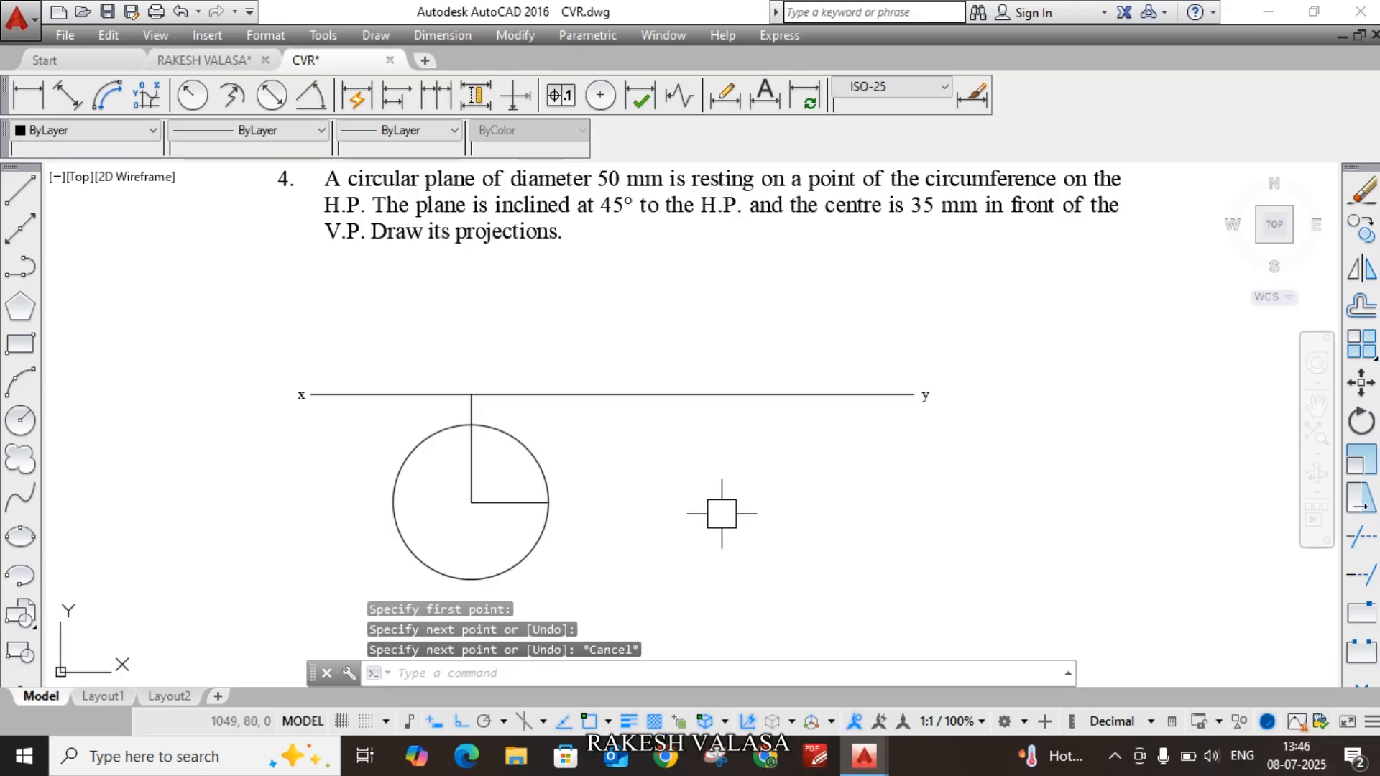
Step: Create a polar array of the horizontal radius line around the circle's centre with 8 items
type("aar")
key("Return")
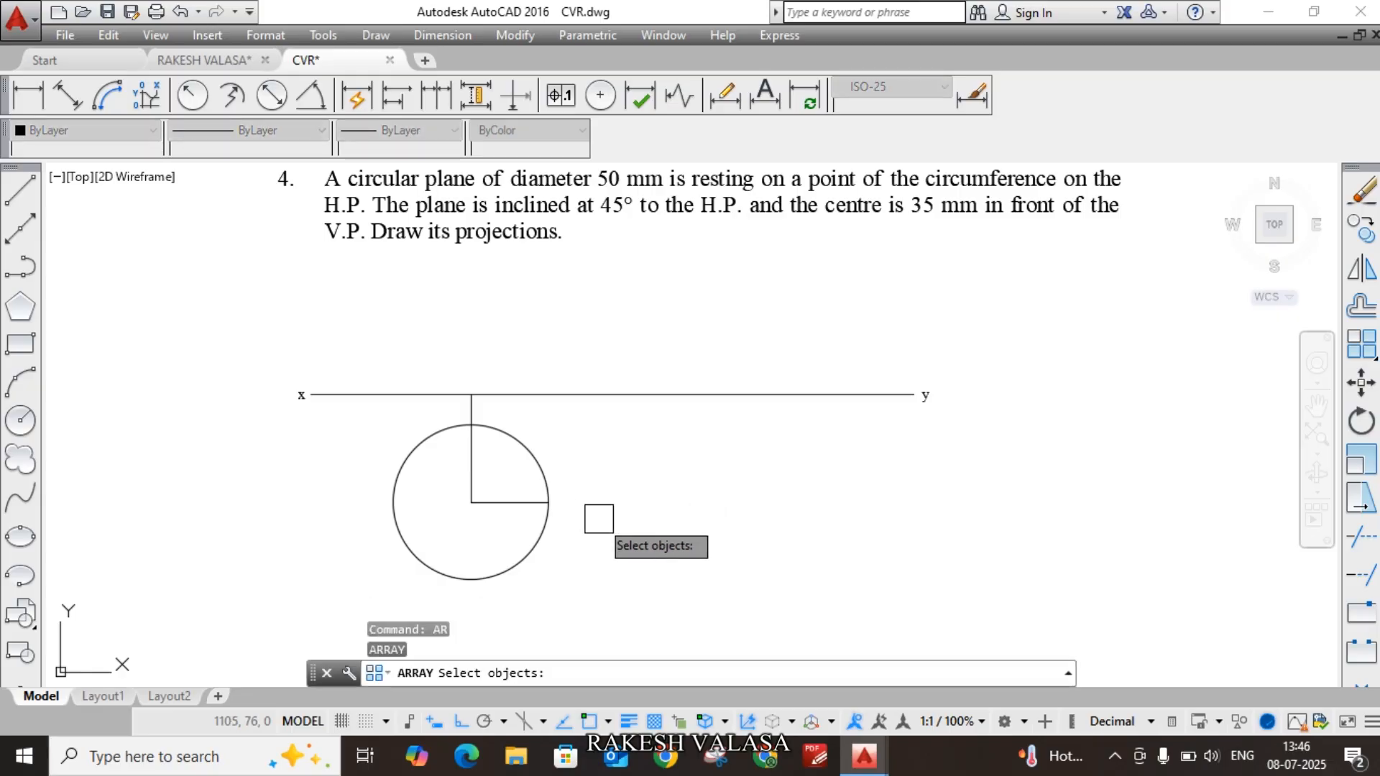
left_click(508, 504)
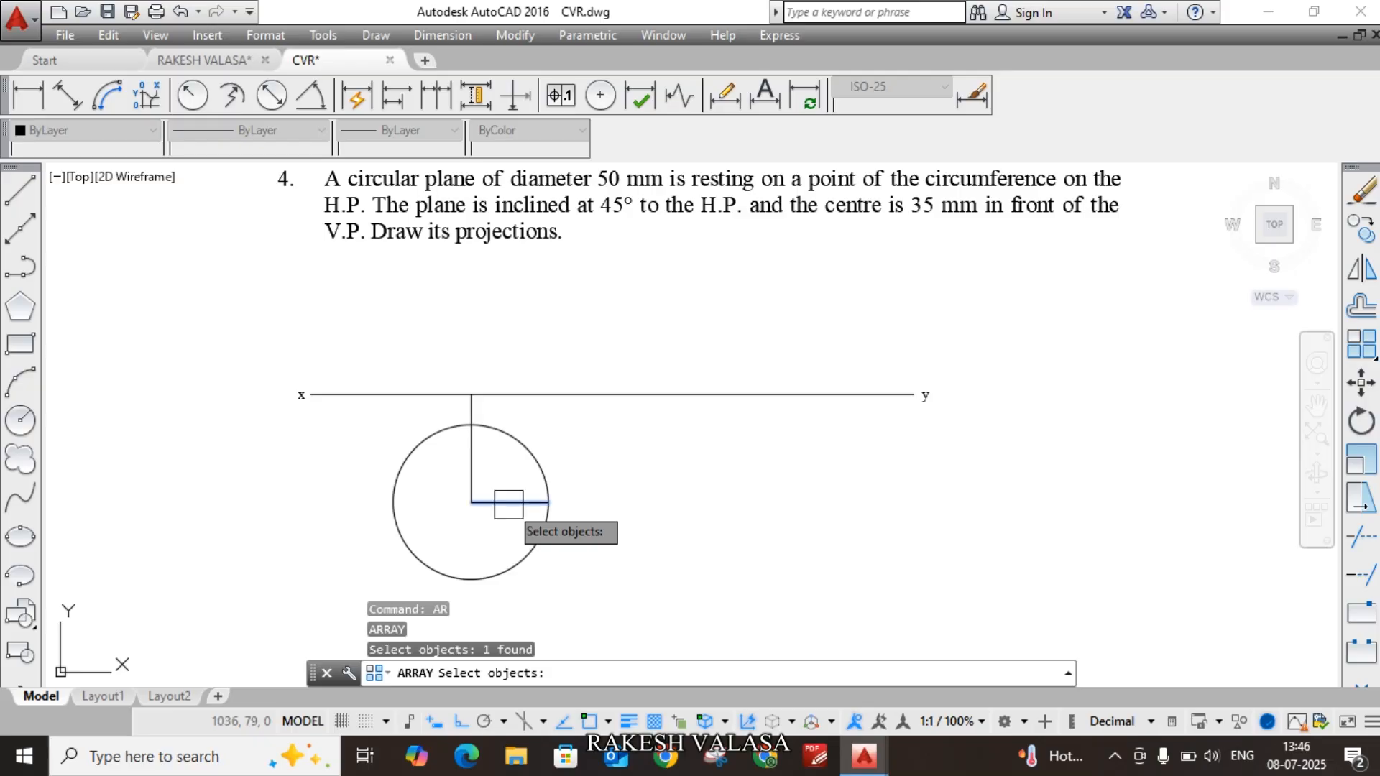
key("Return")
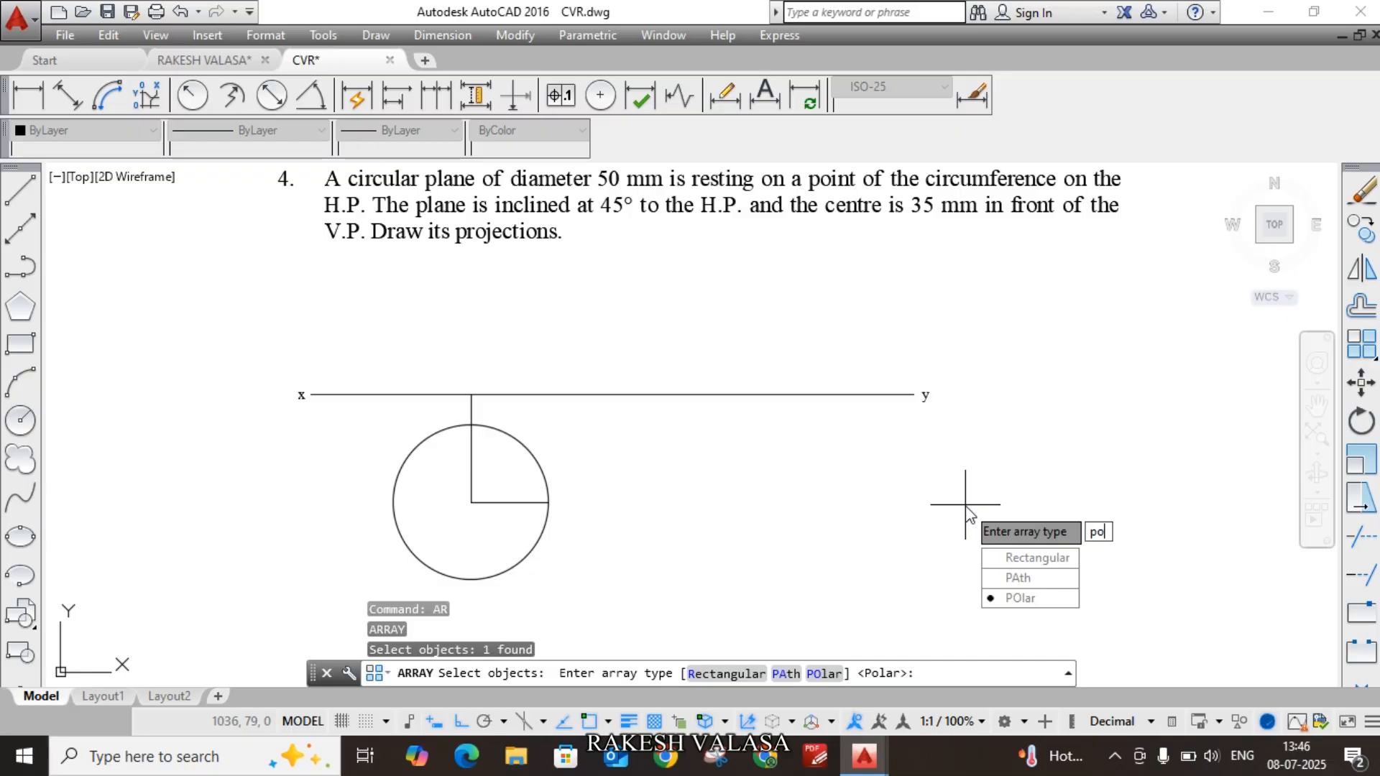
key("Return")
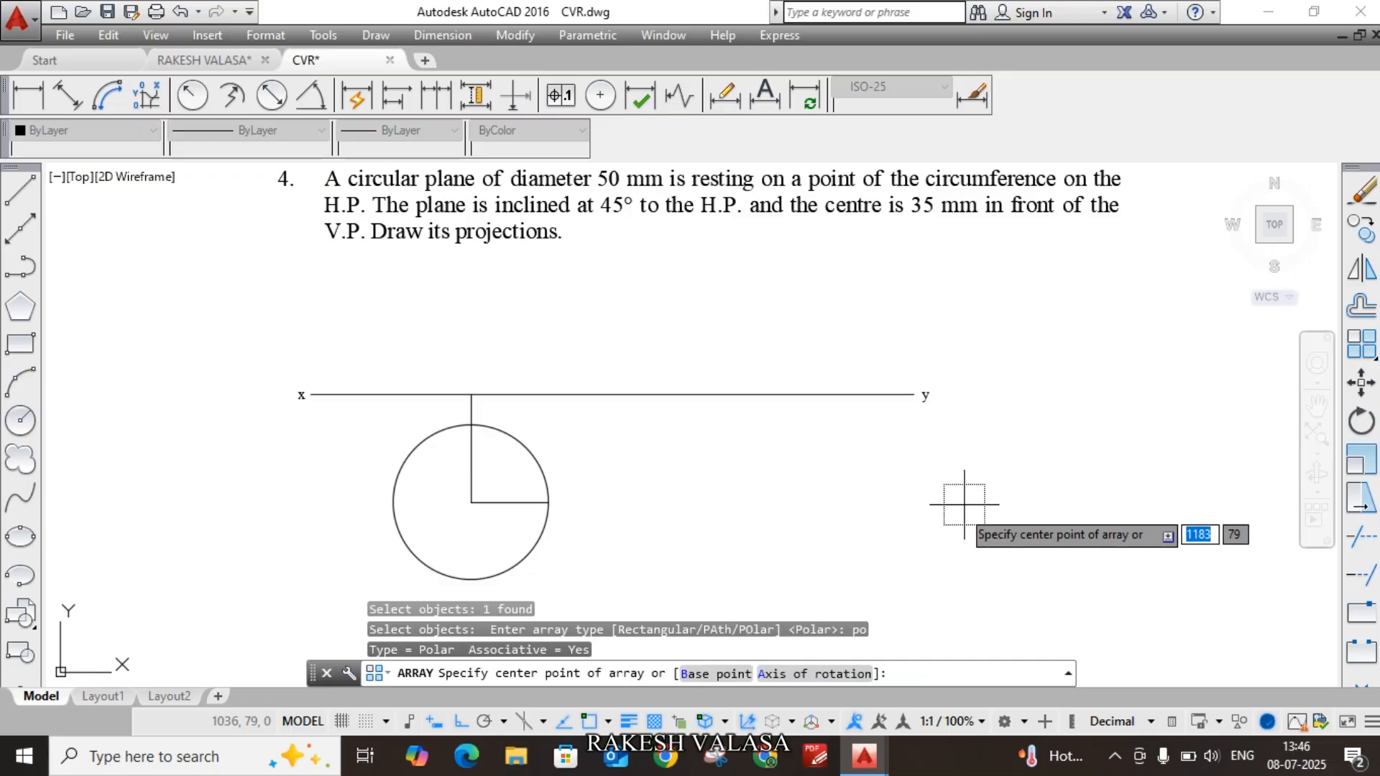
left_click(470, 502)
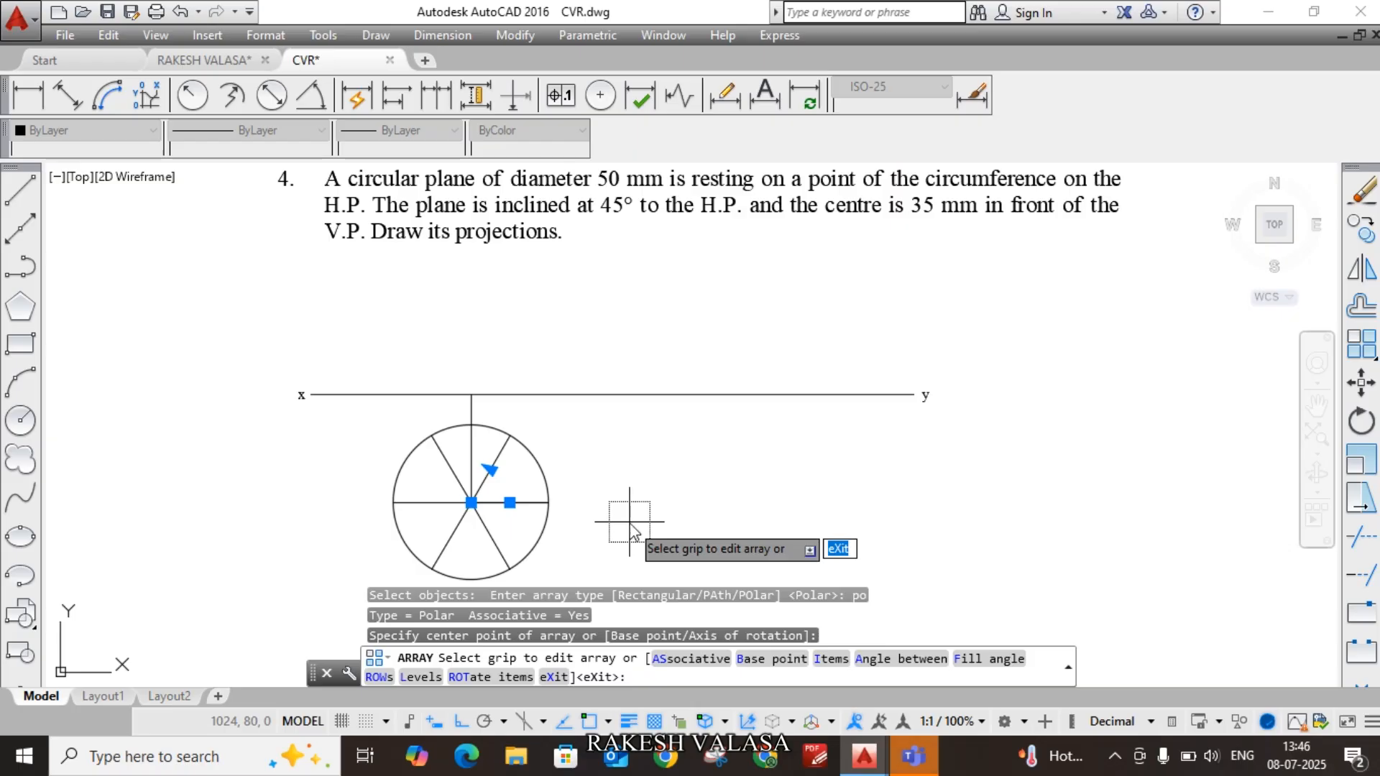
key("Return")
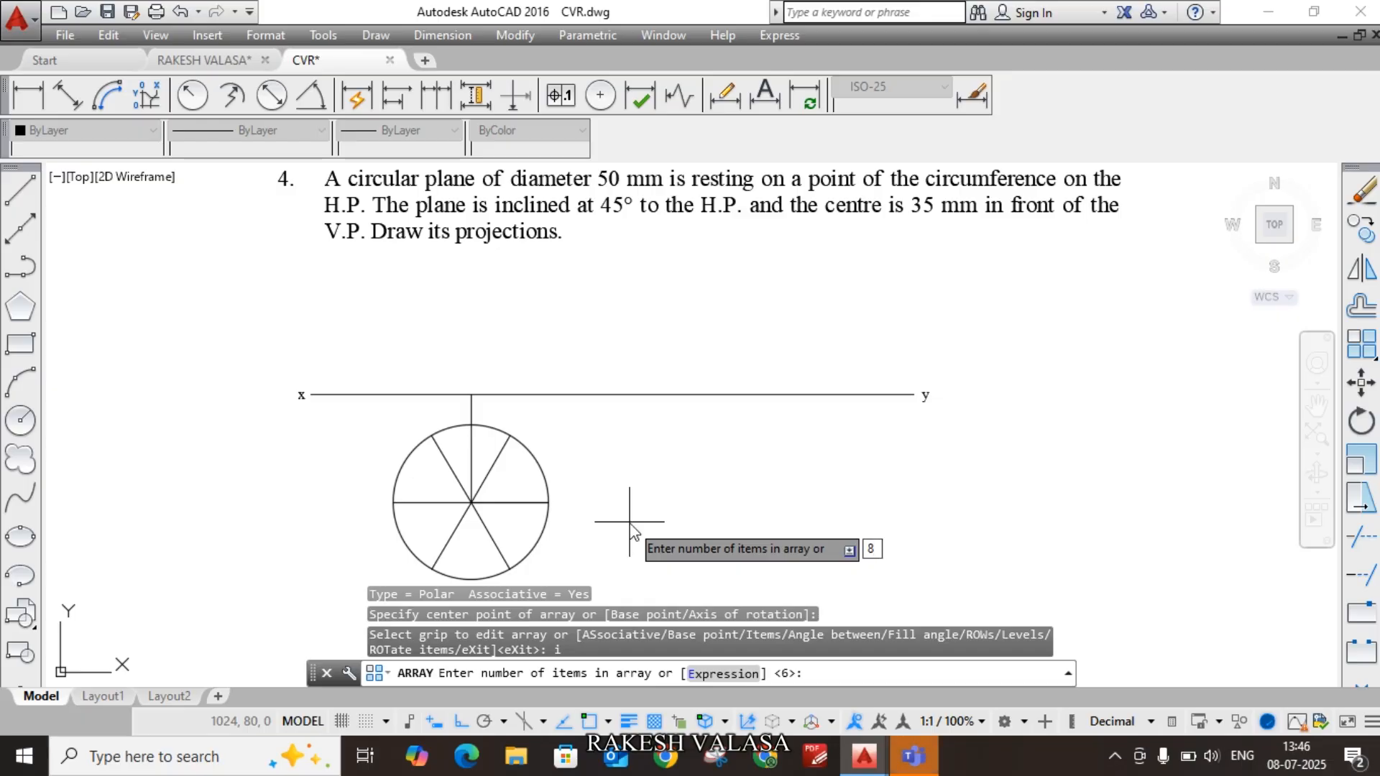
key("Return")
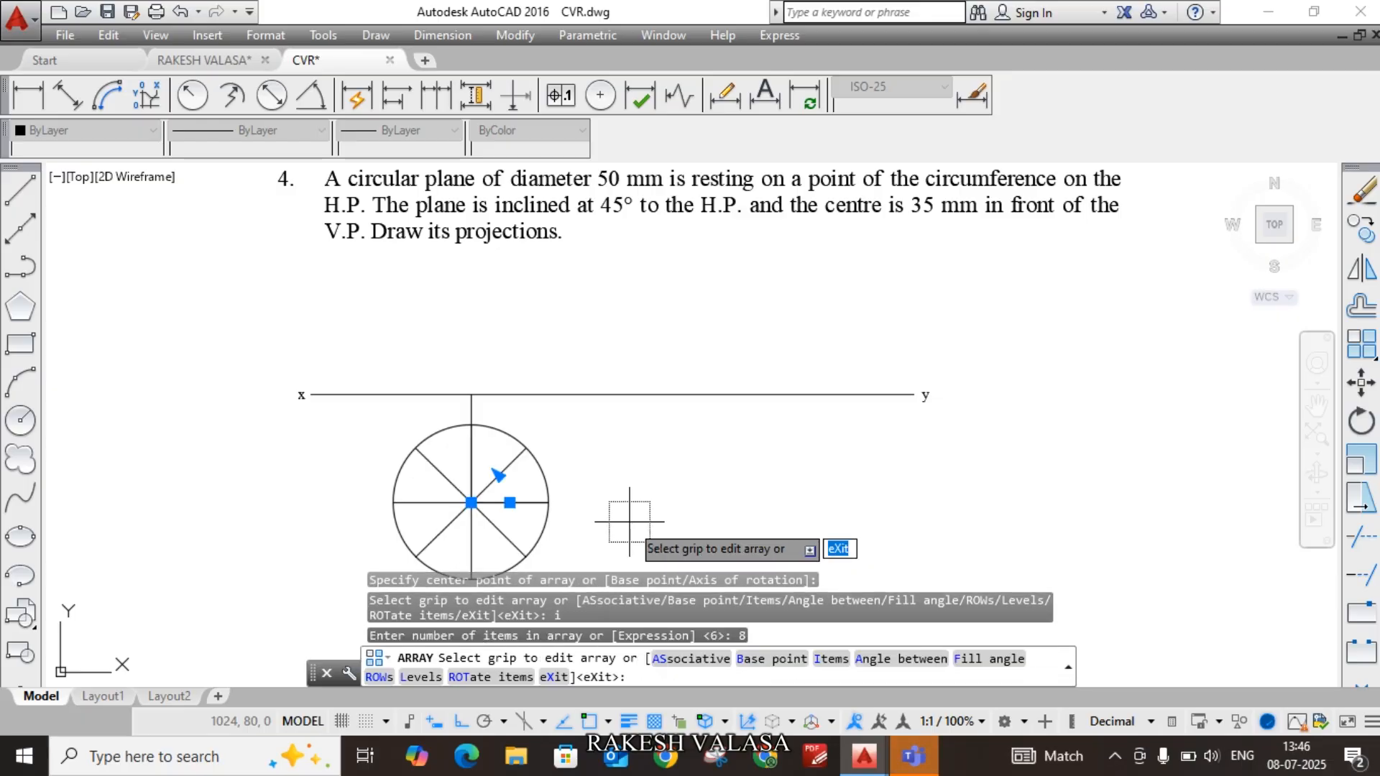
key("Escape")
Step: Add the multiline text label "a" beside the circle's leftmost division point
middle_click_drag(602, 483, 608, 432)
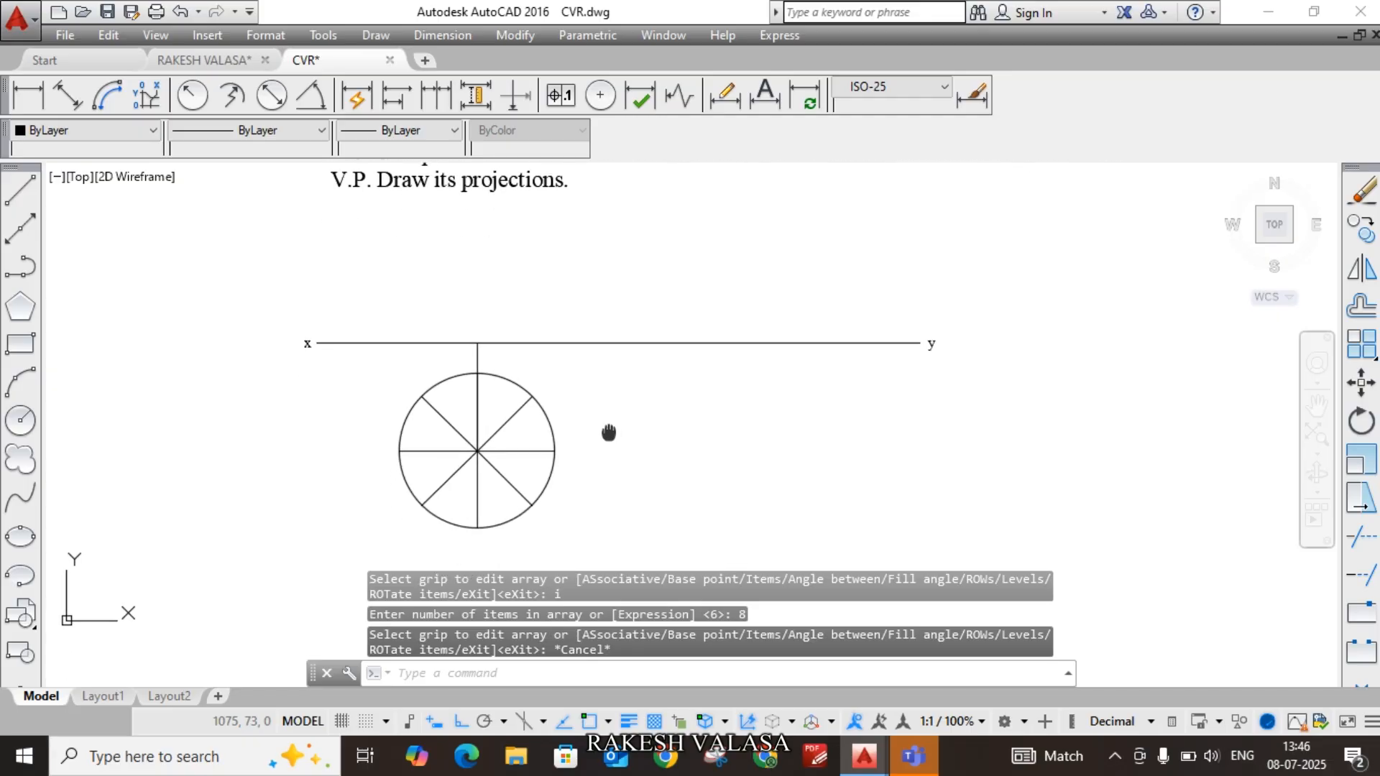
scroll(398, 422, "up", 2)
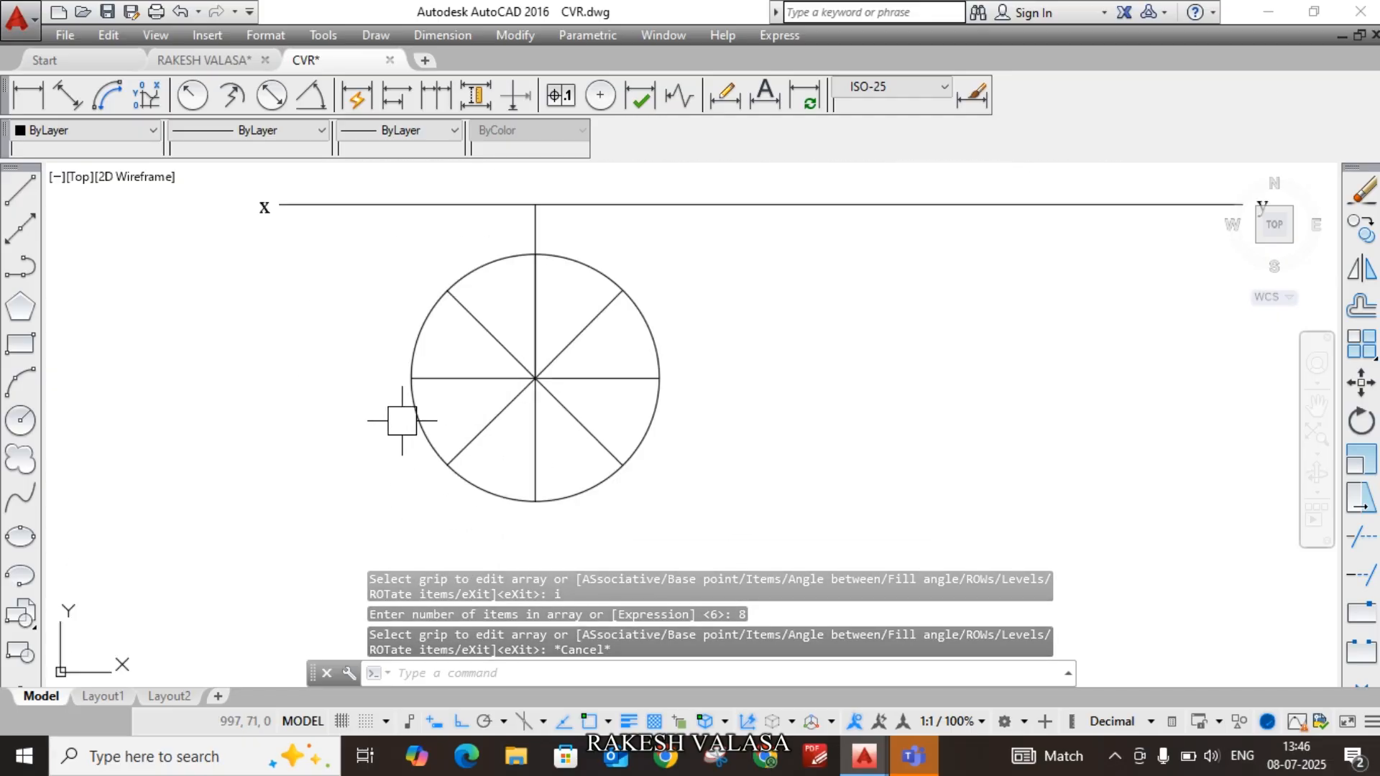
type("mt")
key("Return")
scroll(391, 417, "up", 2)
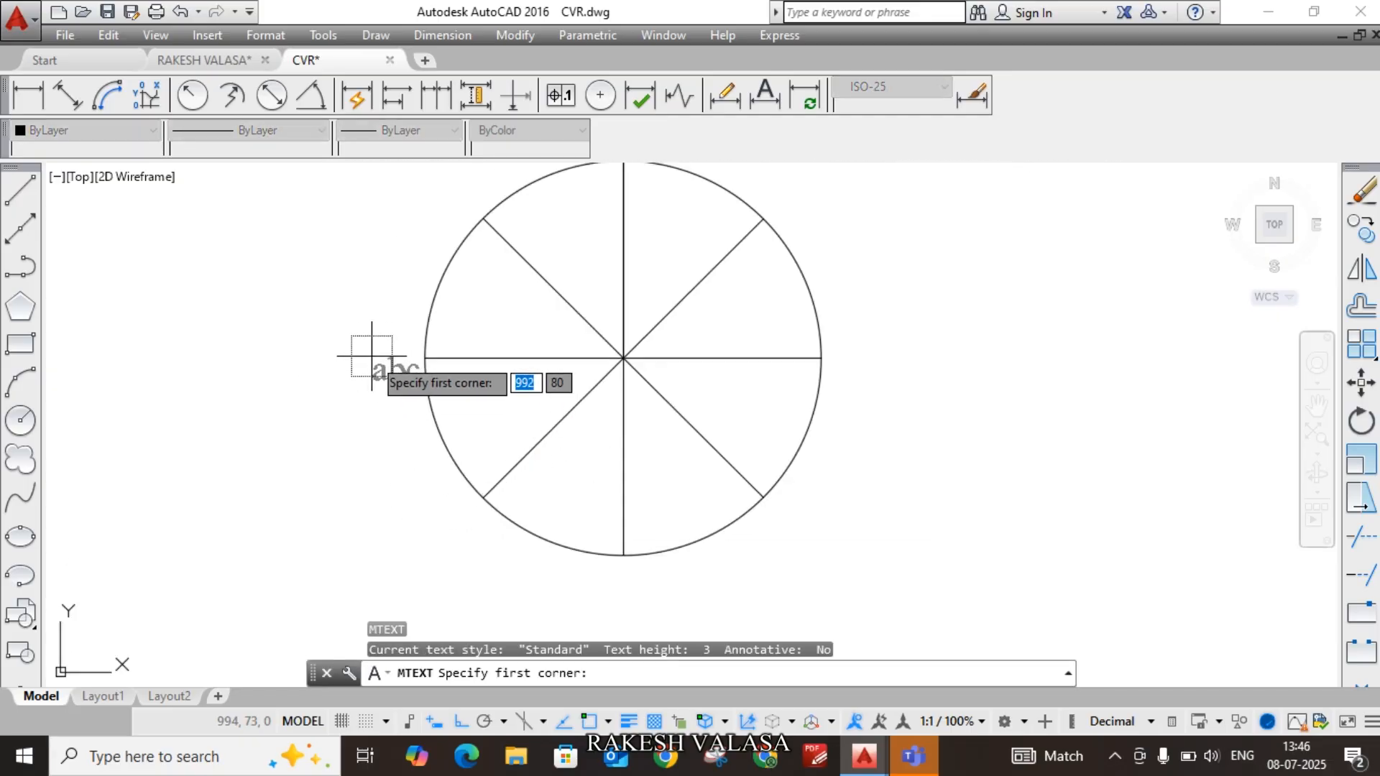
left_click(372, 356)
left_click(433, 400)
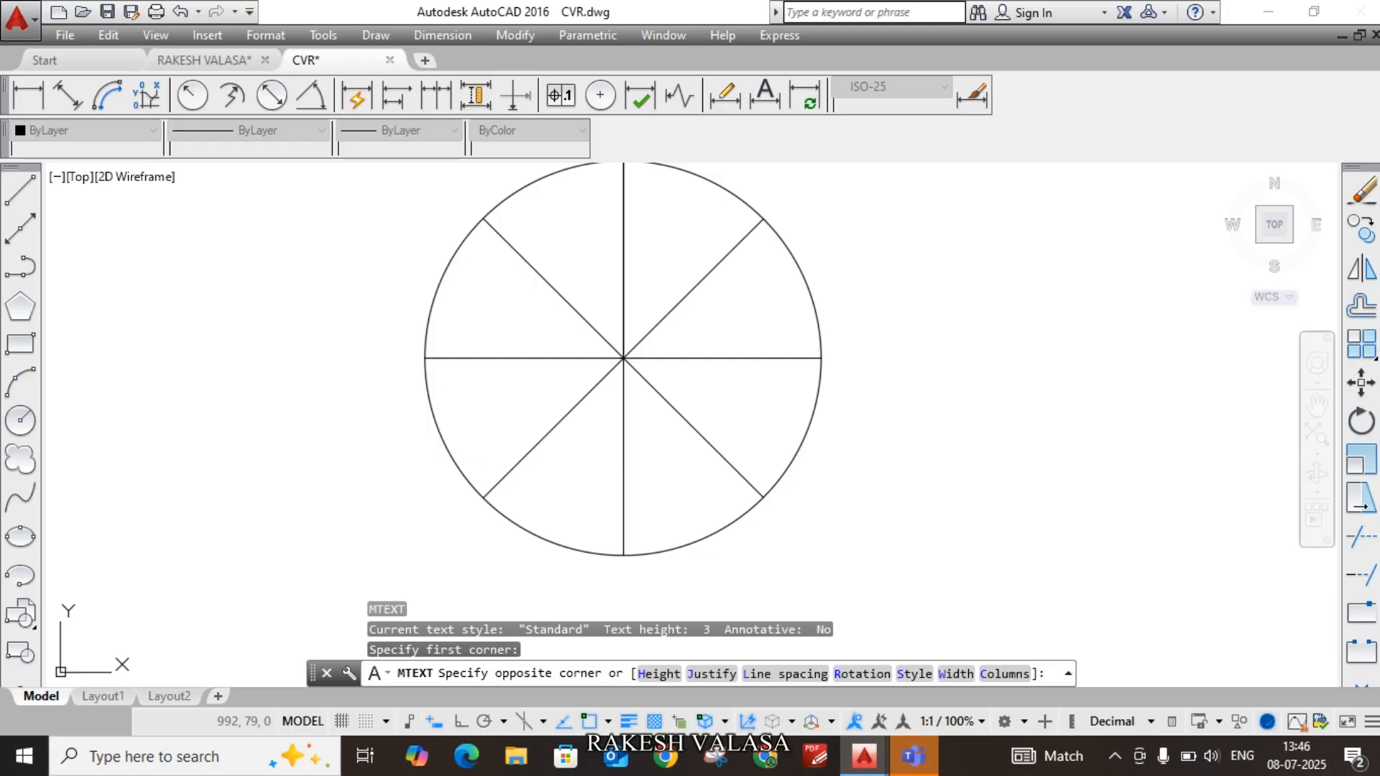
type("a")
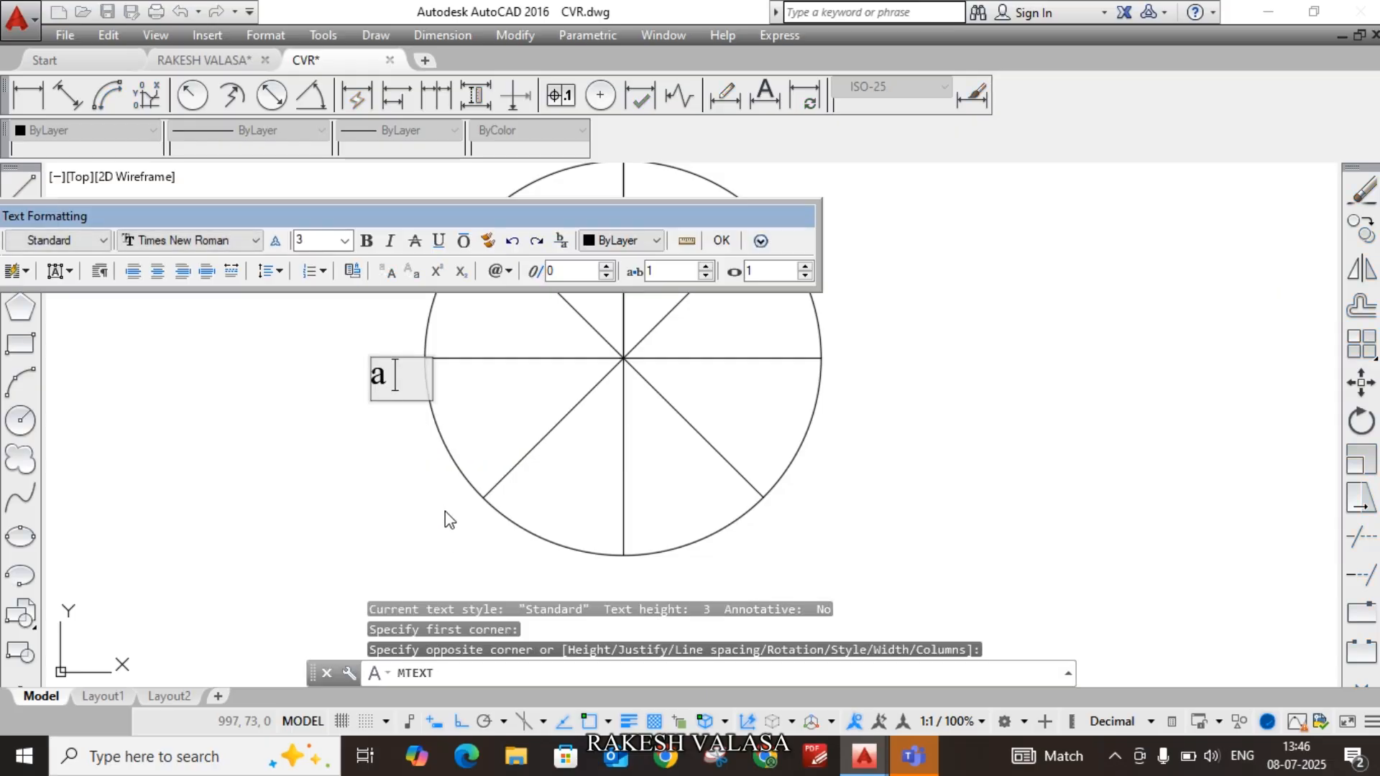
left_click(444, 511)
Step: Add the multiline text label "b" outside the circle's lower-left division point
key("Return")
left_click(444, 507)
left_click(482, 553)
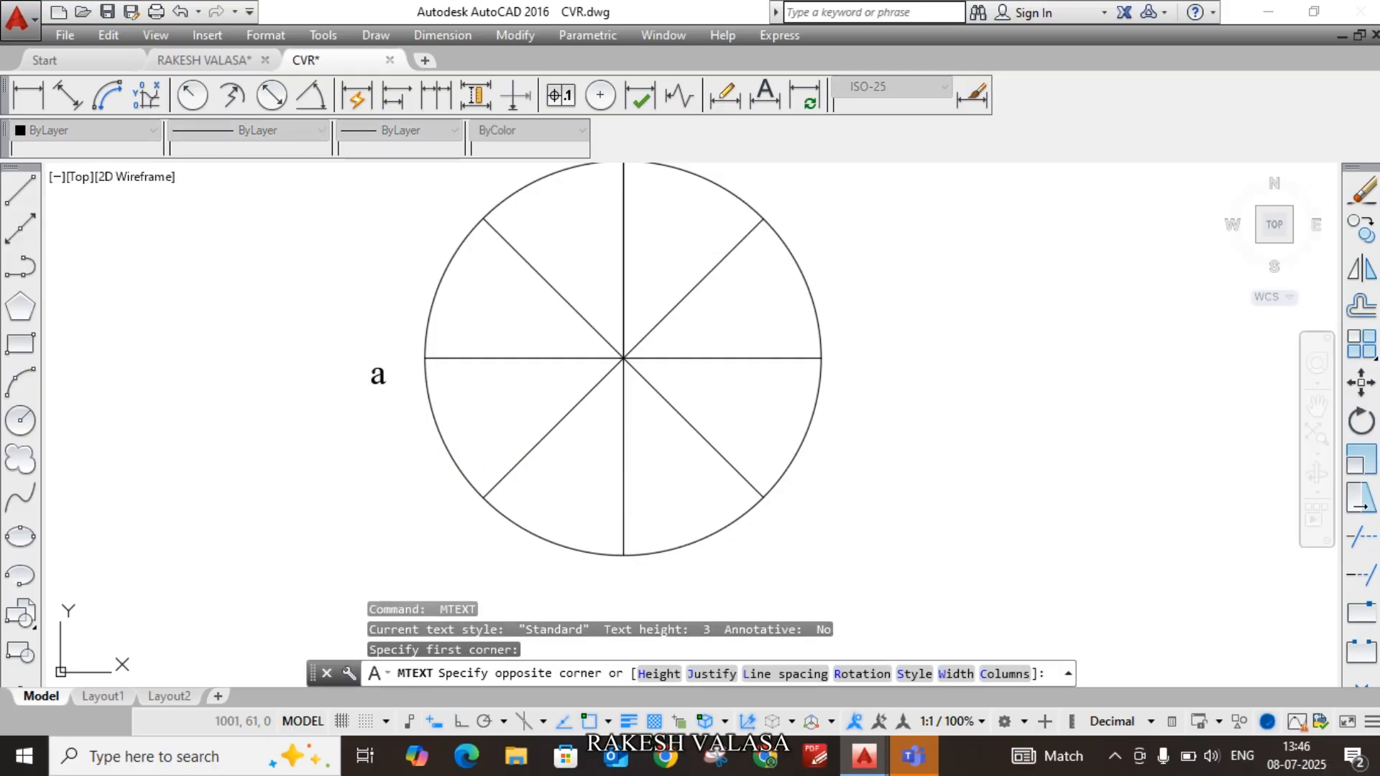
type("b")
left_click(620, 582)
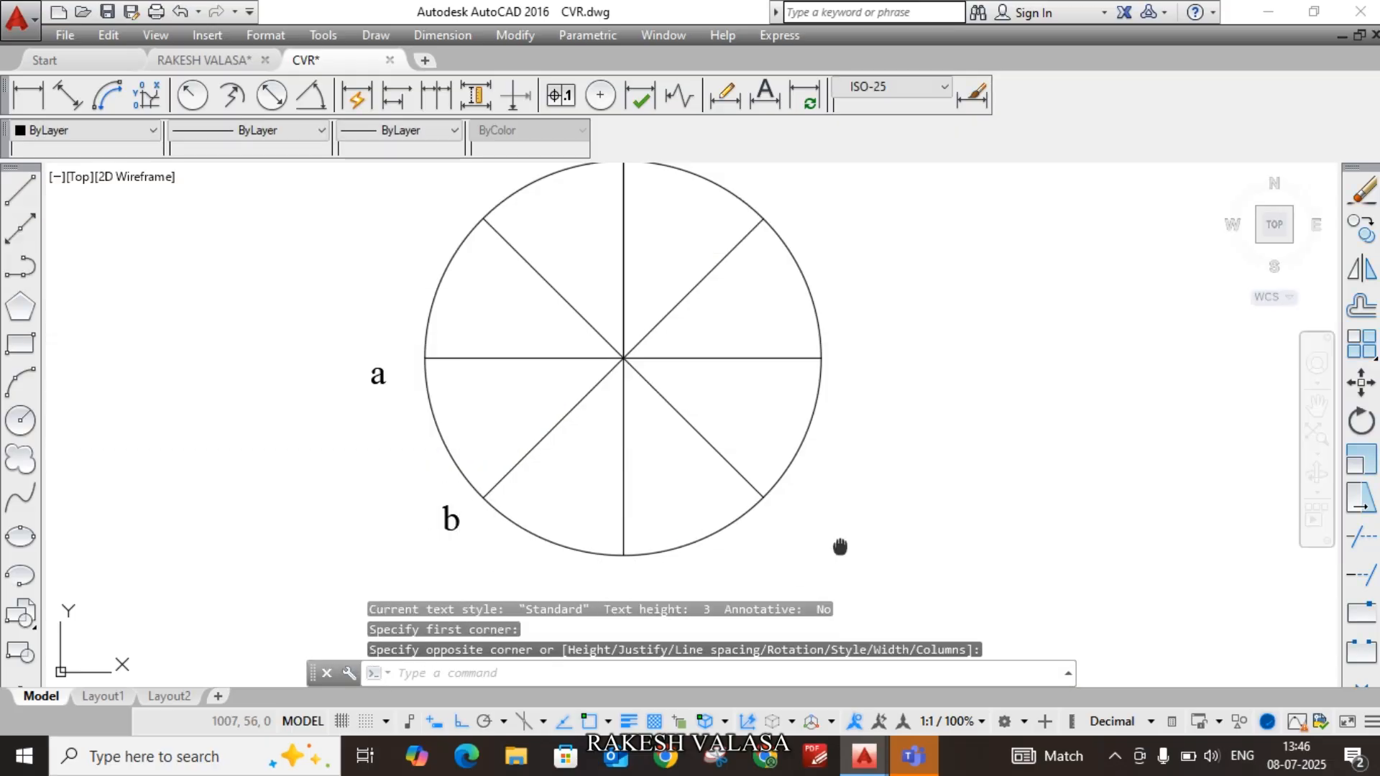
Step: Add the multiline text label "c" below the circle's lowest division point
middle_click_drag(840, 547, 771, 434)
scroll(664, 457, "up", 2)
key("Return")
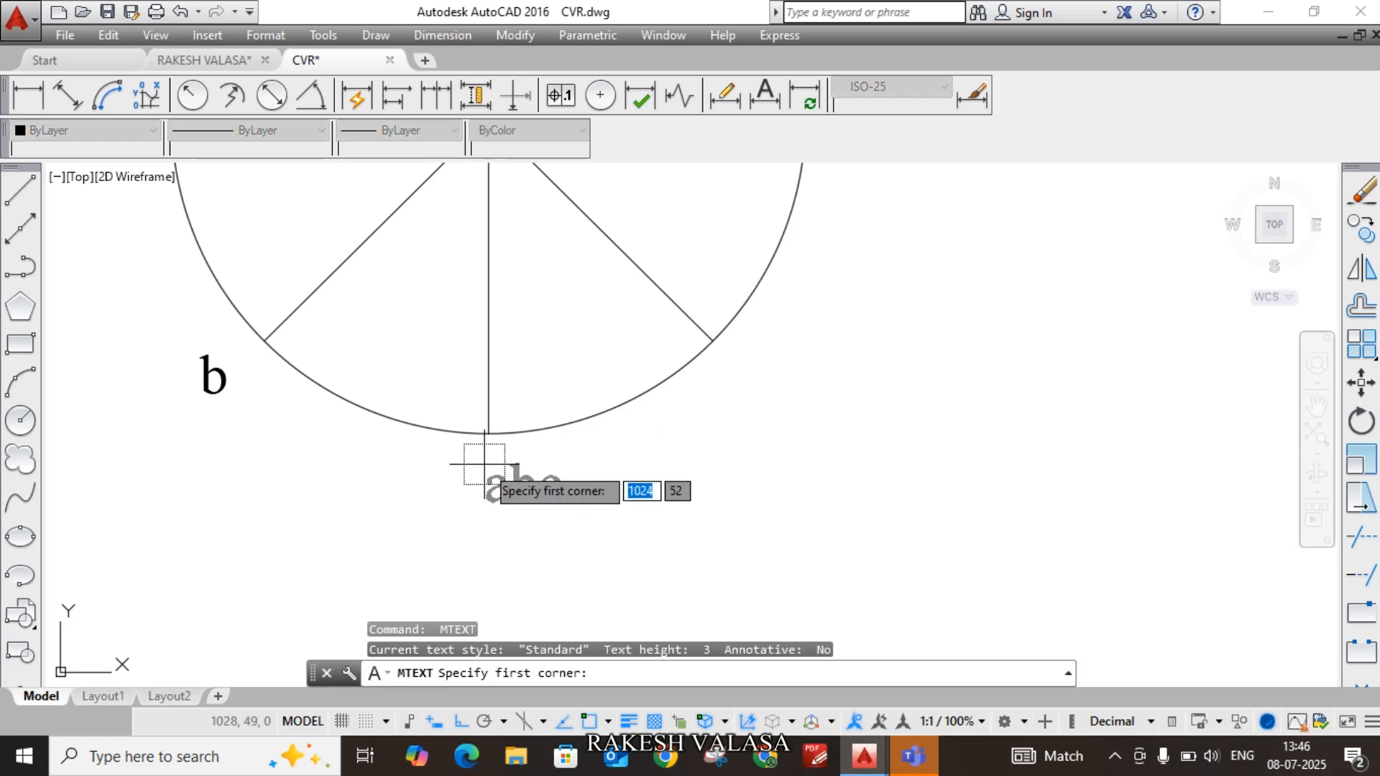
left_click(478, 468)
left_click(547, 494)
type("c")
left_click(755, 385)
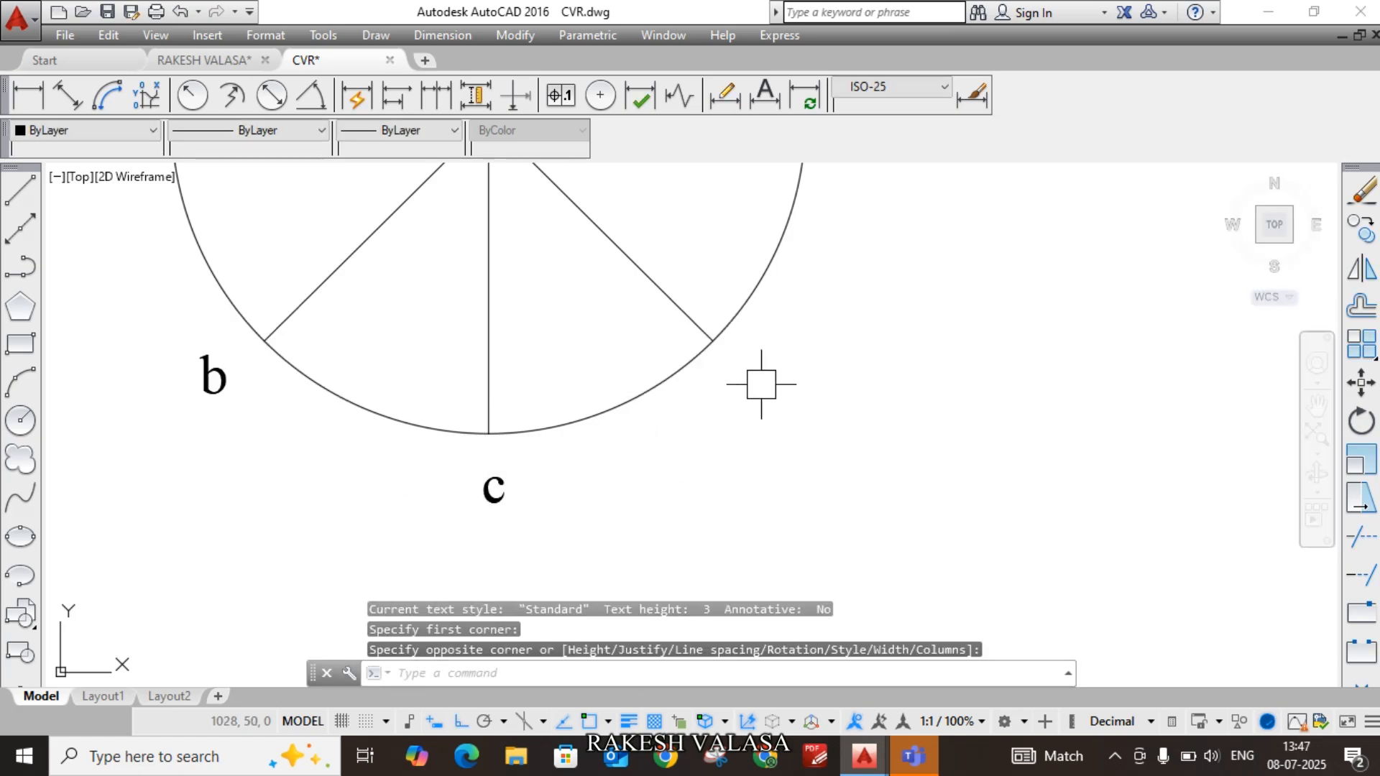
Step: Add the multiline text label "d" at the circle's lower-right division point
key("Return")
left_click(719, 333)
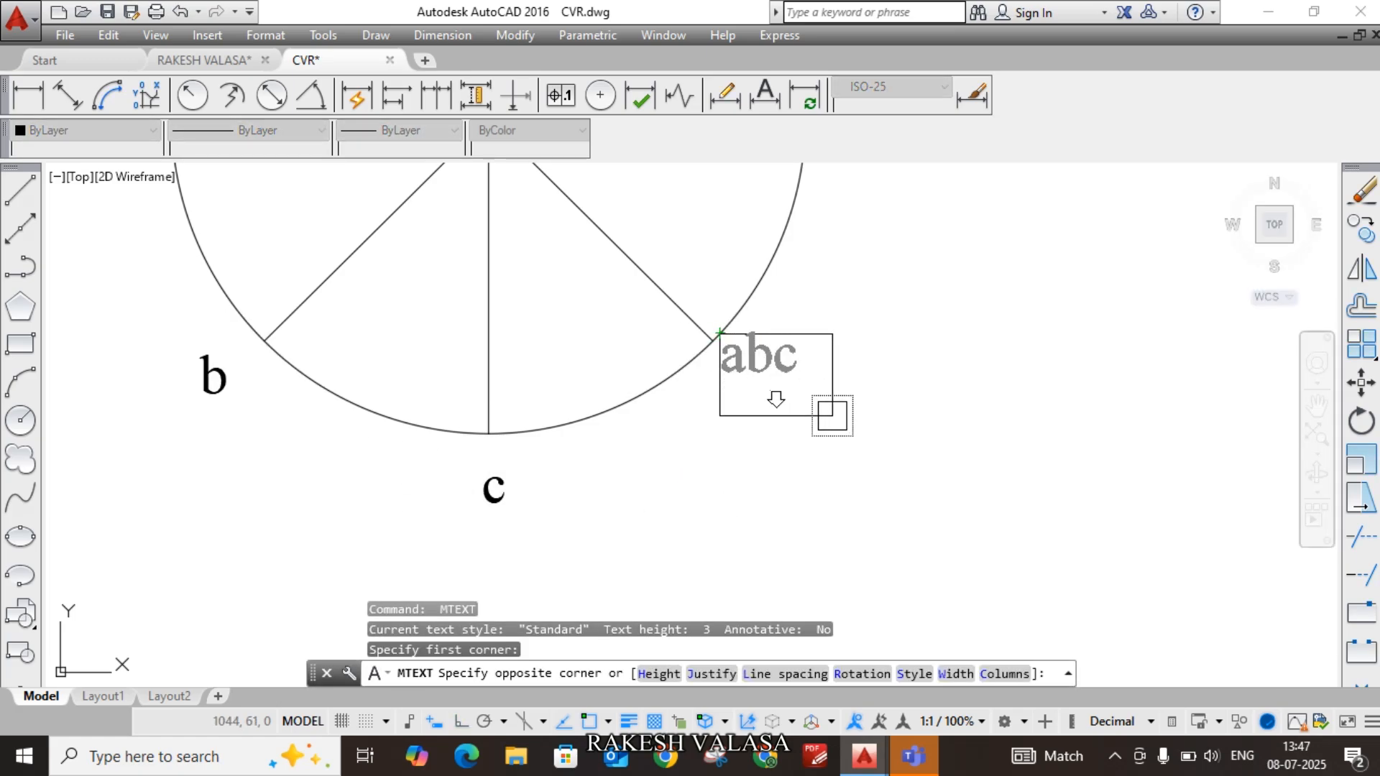
left_click(832, 413)
type("d")
left_click(866, 438)
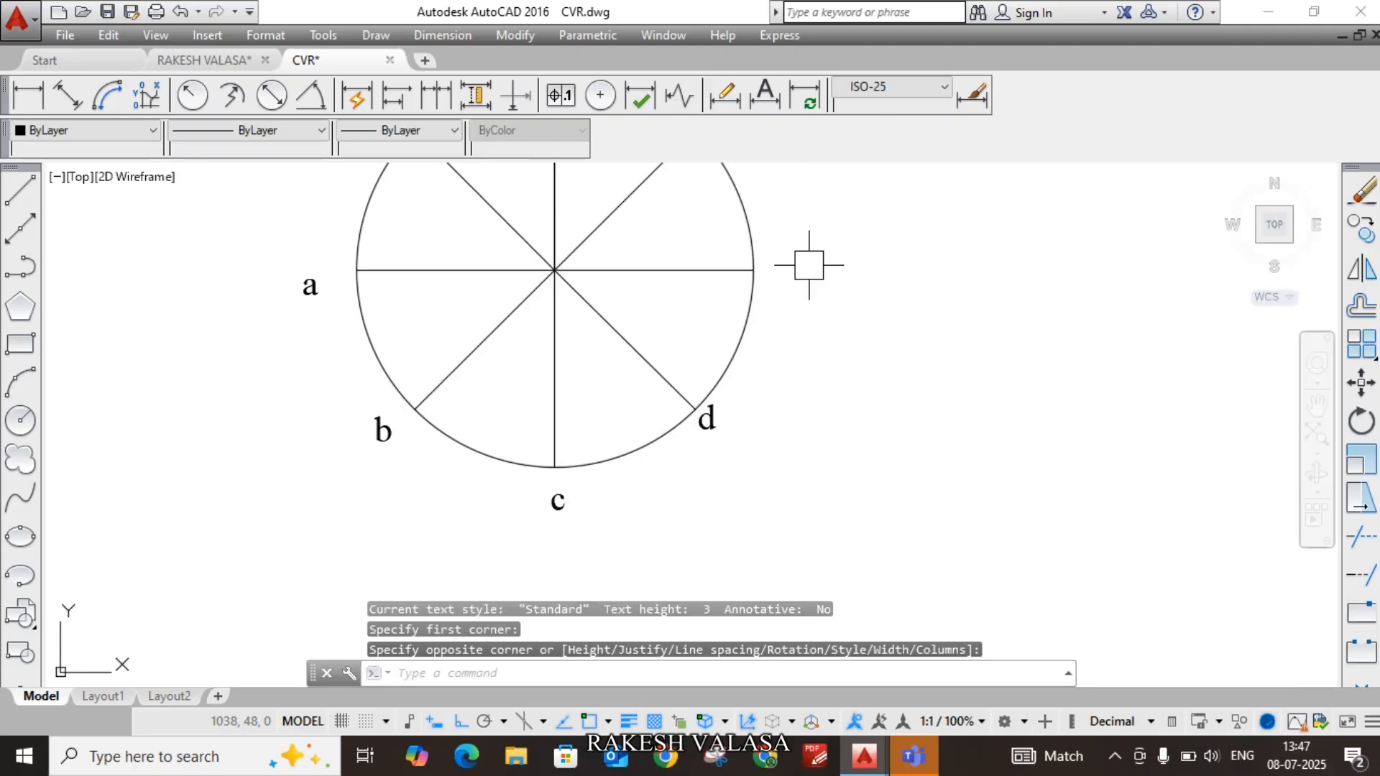
Step: Add the multiline text label "e" beside the circle's rightmost division point
scroll(804, 264, "up", 3)
key("Return")
left_click(765, 377)
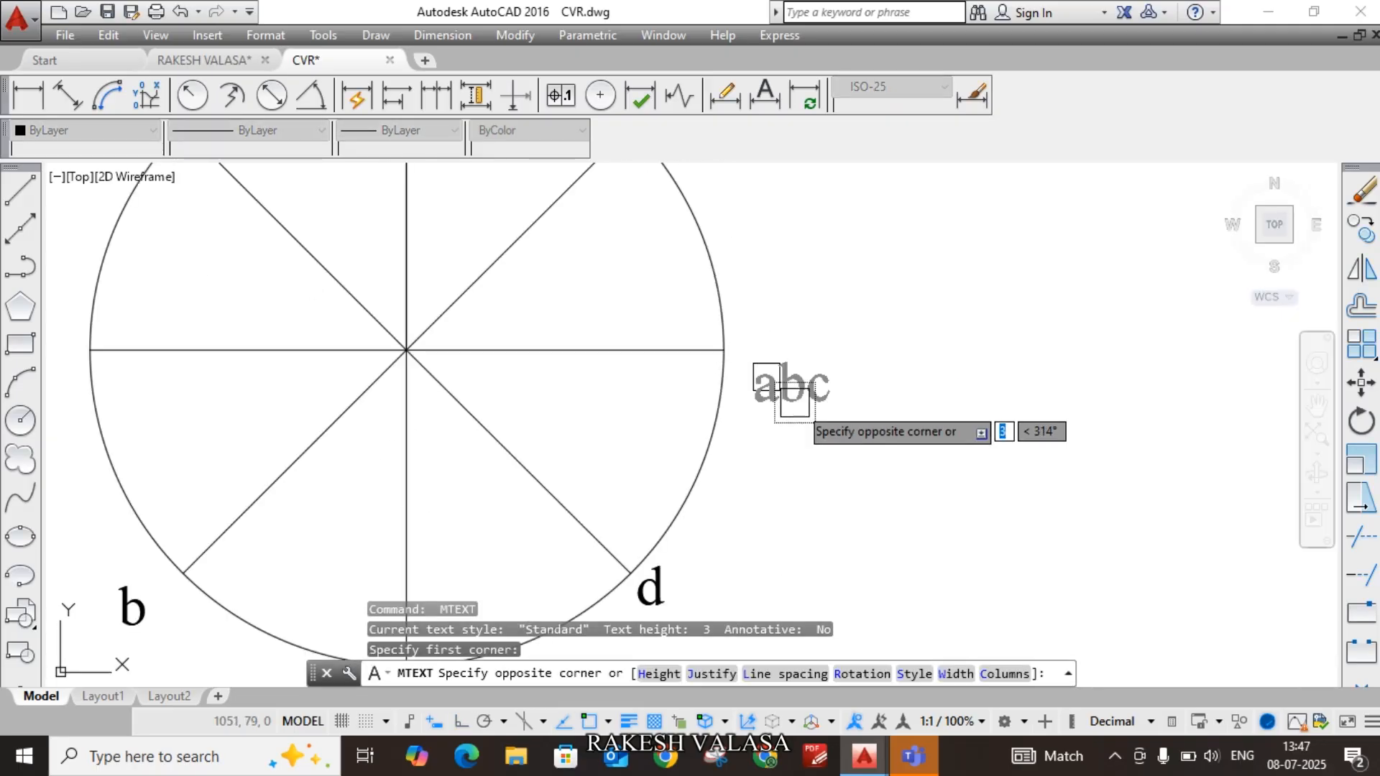
left_click(795, 402)
type("e")
left_click(841, 477)
Step: Add the multiline text label "f" outside the circle's upper-right division point
scroll(837, 489, "down", 2)
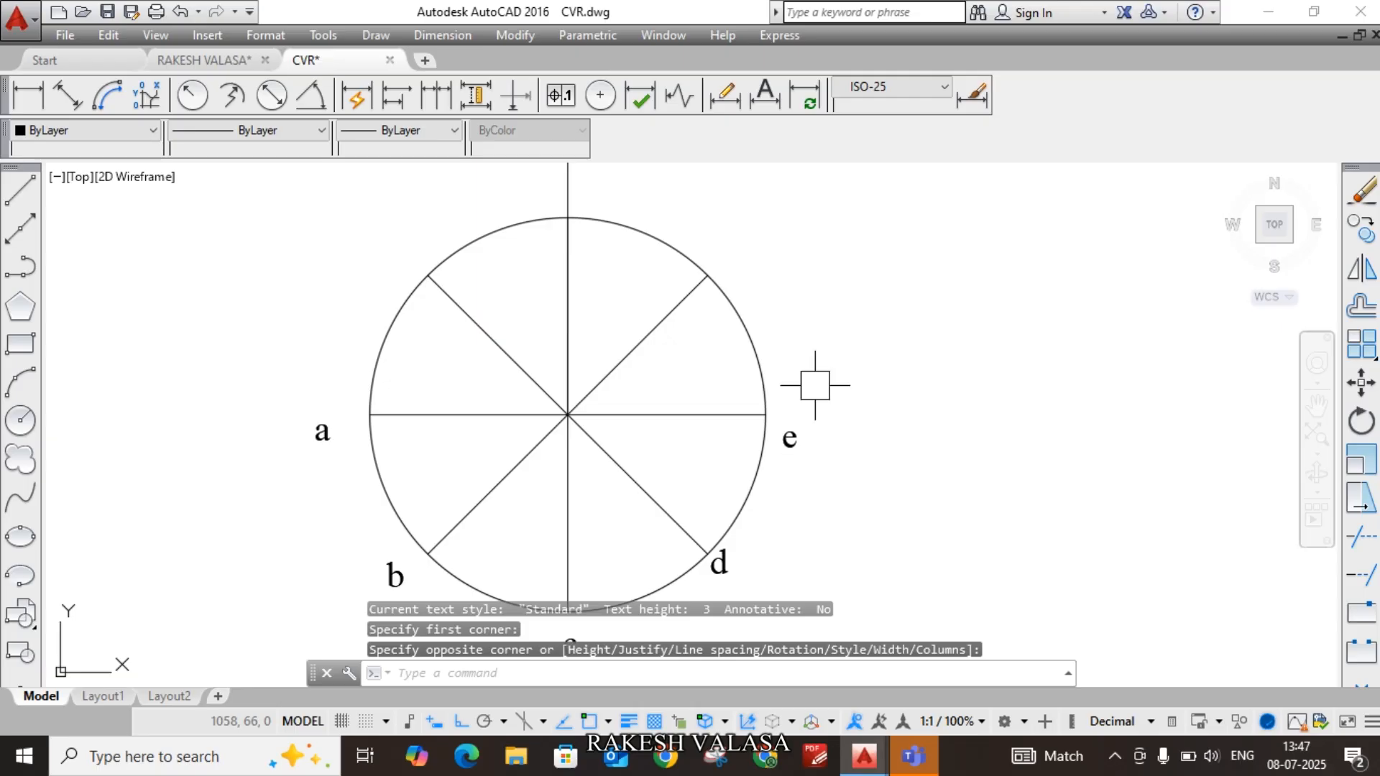
scroll(739, 240, "up", 4)
key("Return")
left_click(722, 308)
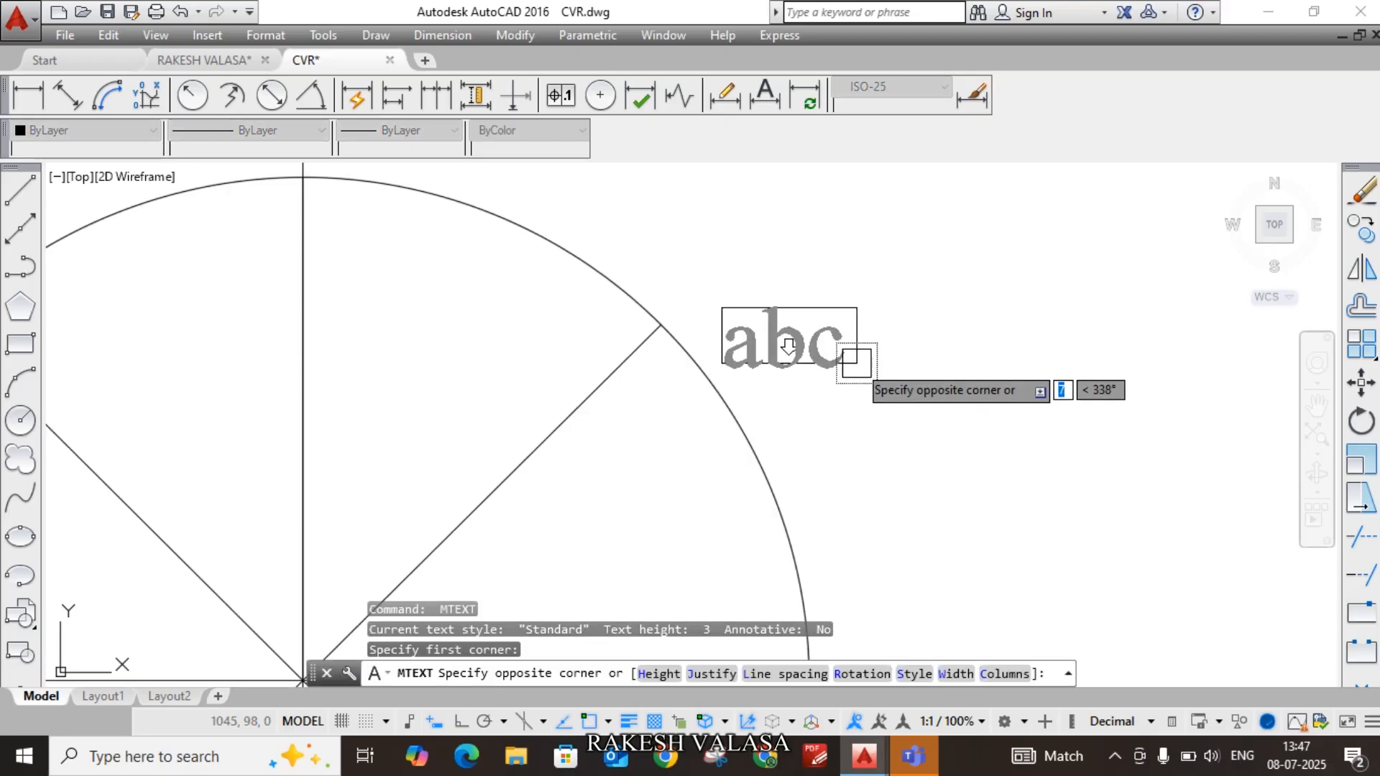
left_click(856, 364)
type("f")
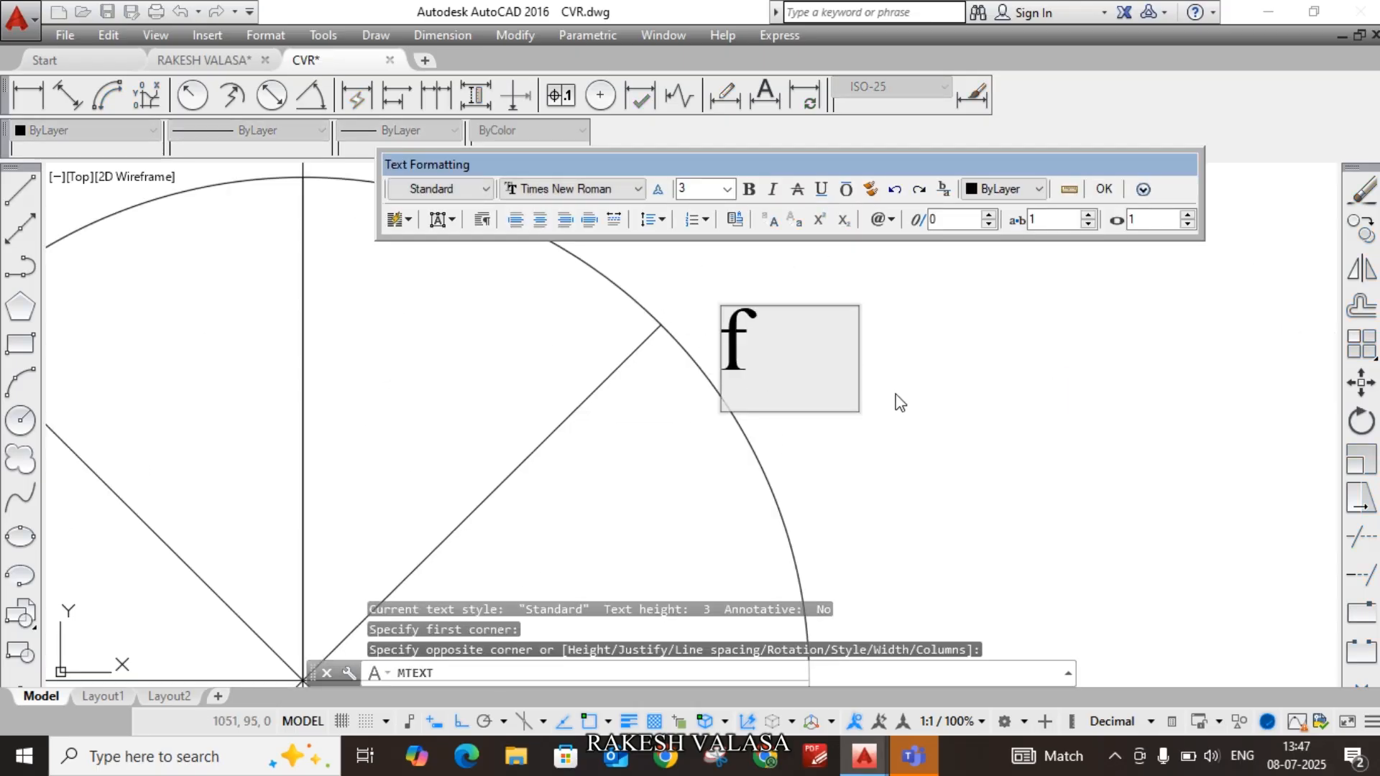
left_click(899, 468)
Step: Add the multiline text label "g" next to the circle's topmost division point
scroll(898, 468, "down", 2)
scroll(714, 333, "up", 3)
key("Return")
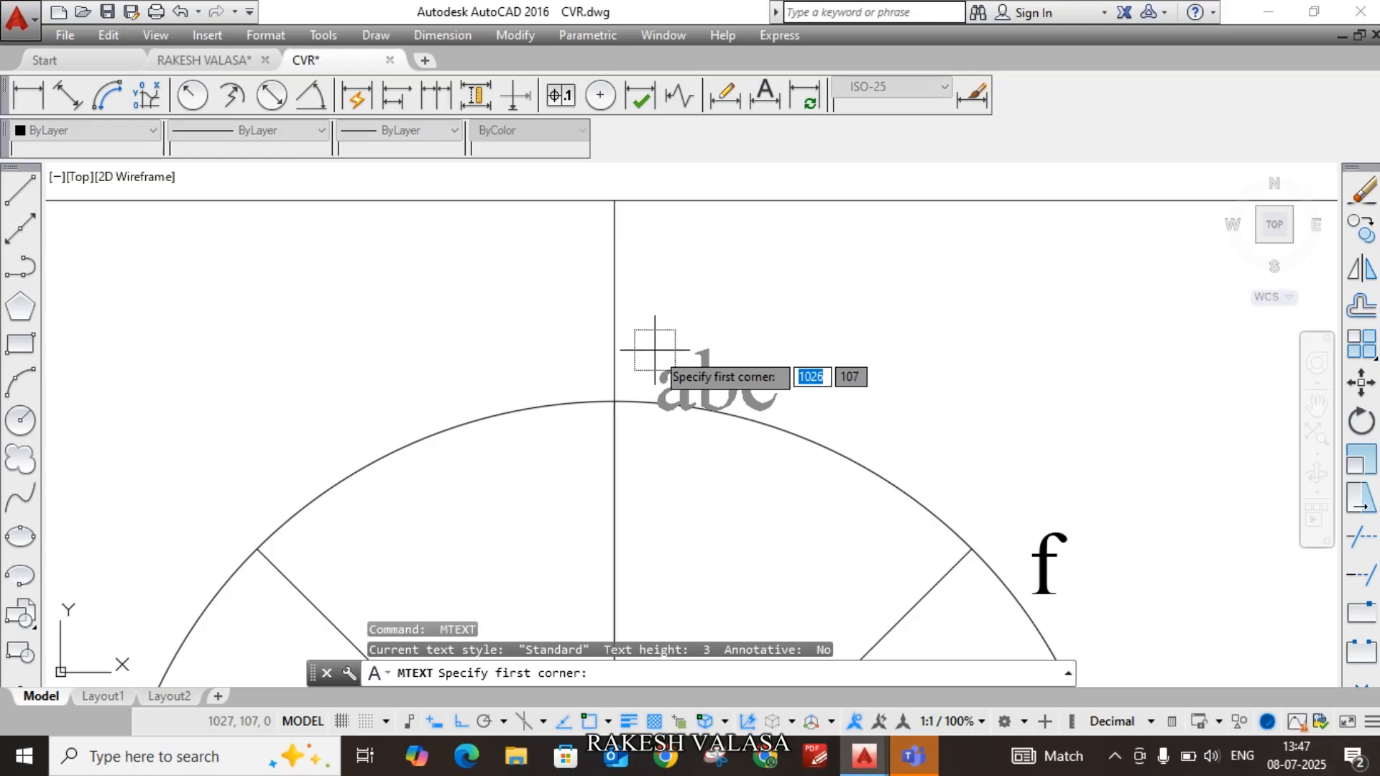
left_click(655, 350)
left_click(766, 391)
type("g")
left_click(771, 393)
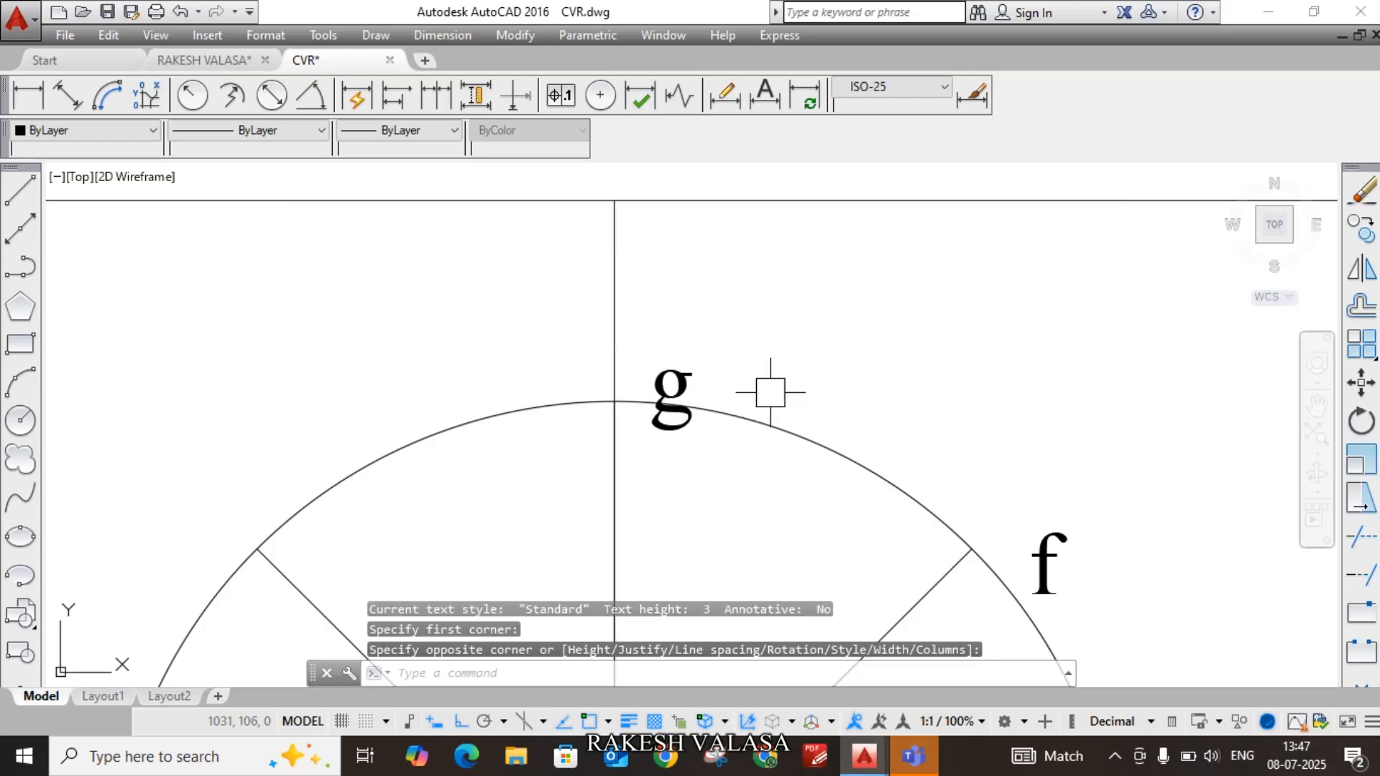
Step: Add the multiline text label "h" outside the circle's upper-left division point
key("Return")
left_click(205, 528)
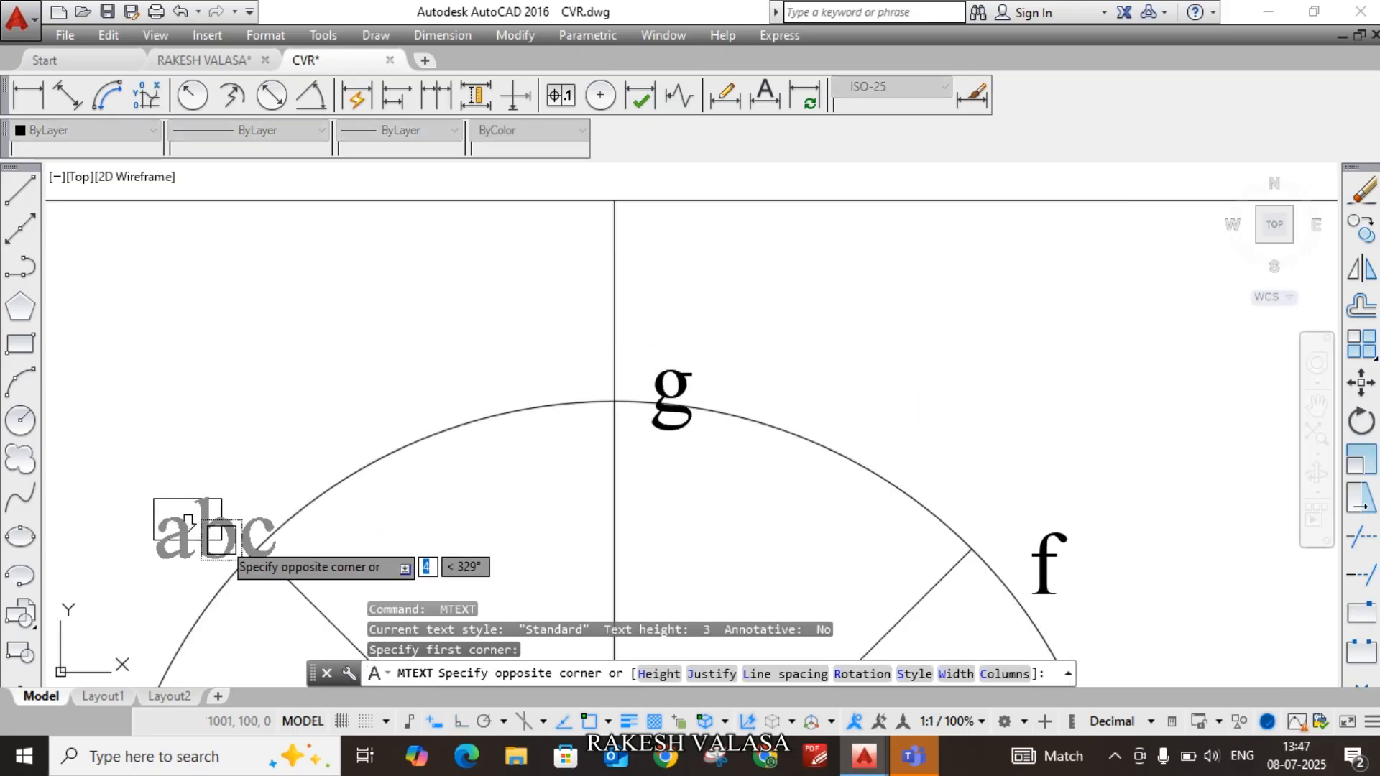
left_click(223, 541)
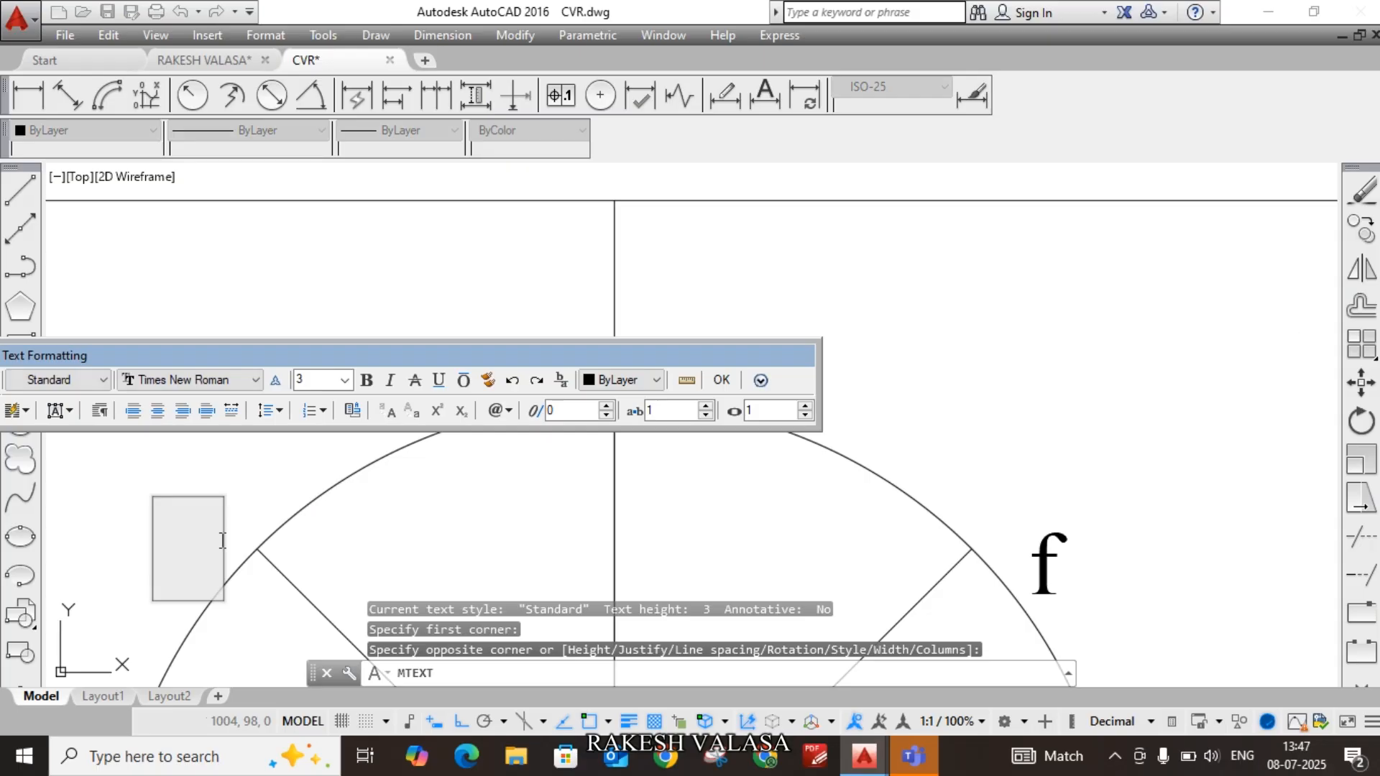
type("h")
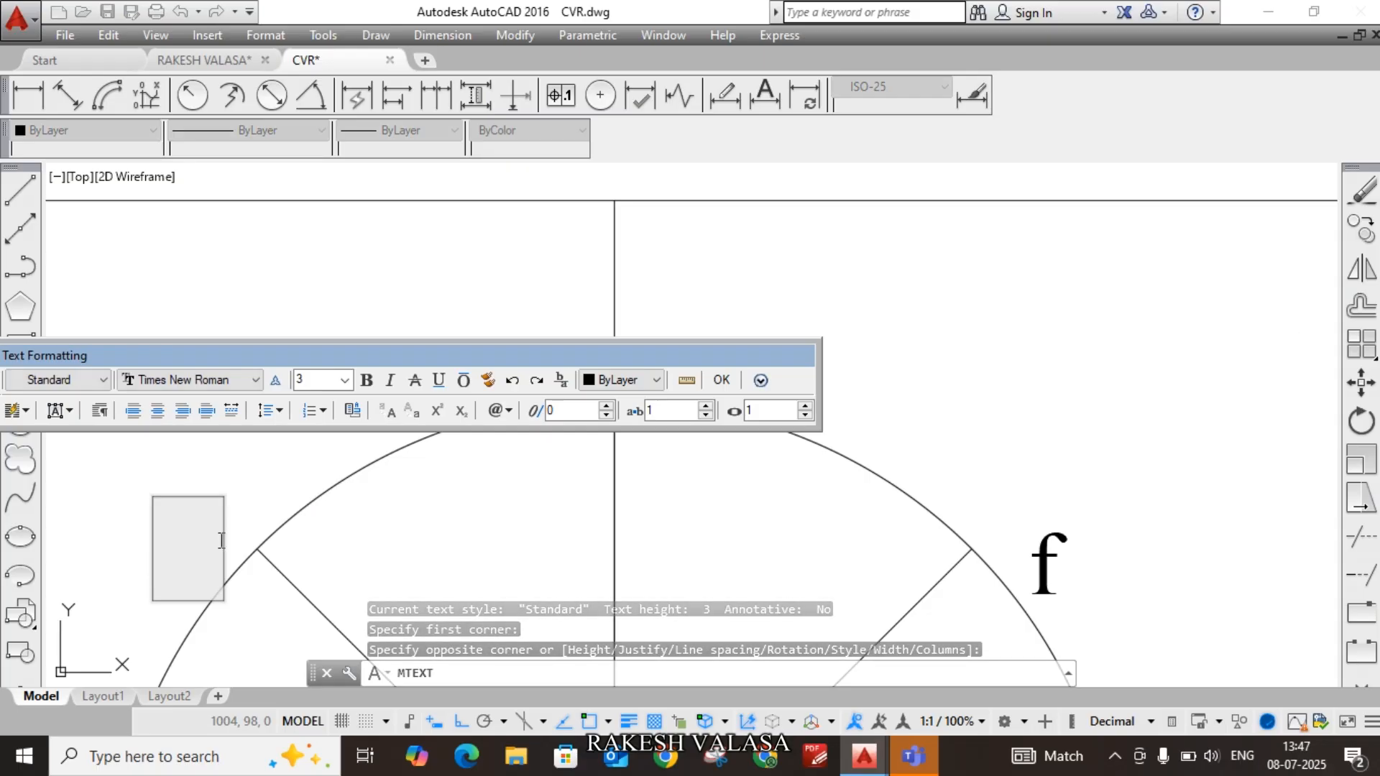
left_click(373, 545)
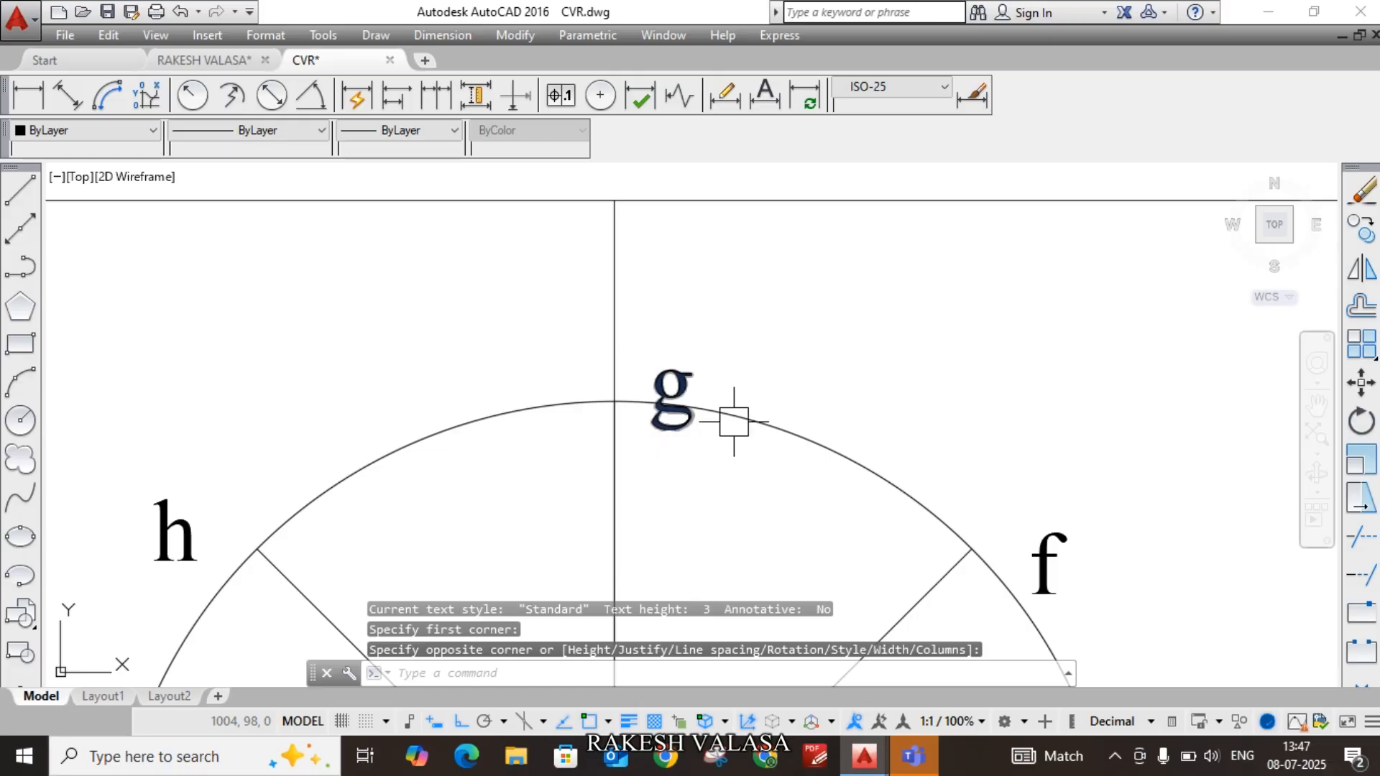
Step: Move the label "g" slightly upward so it sits clear above the circle's outline, with Ortho turned off
type("m")
key("Return")
left_click(670, 393)
key("Return")
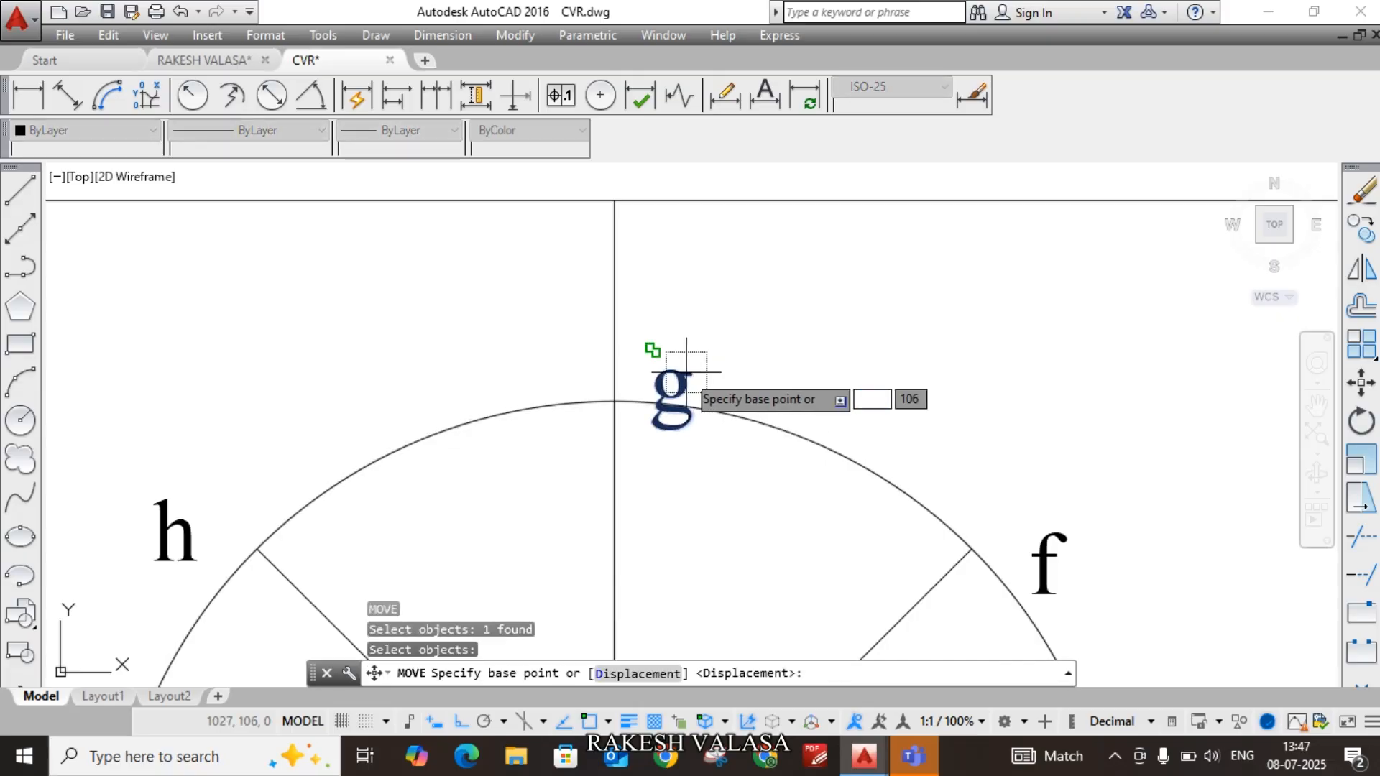
left_click(651, 349)
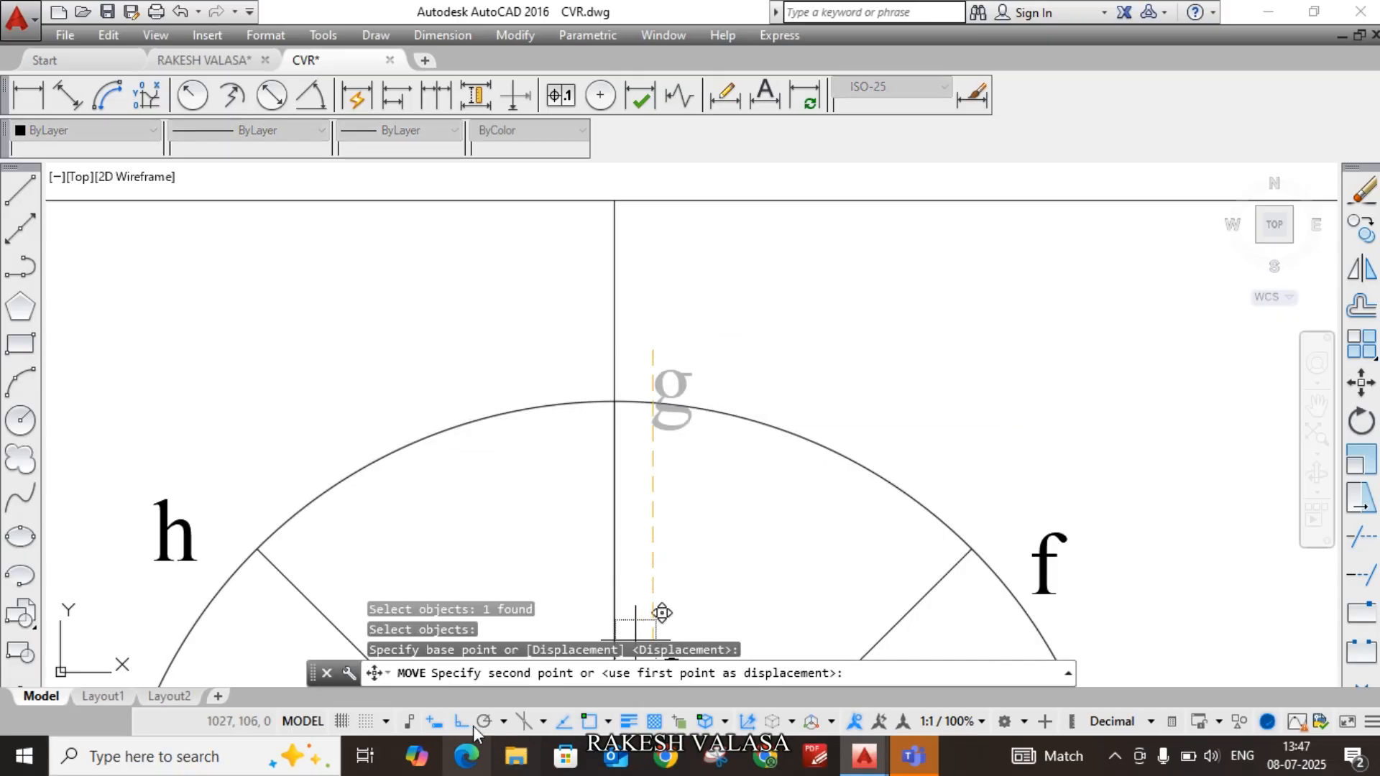
left_click(672, 294)
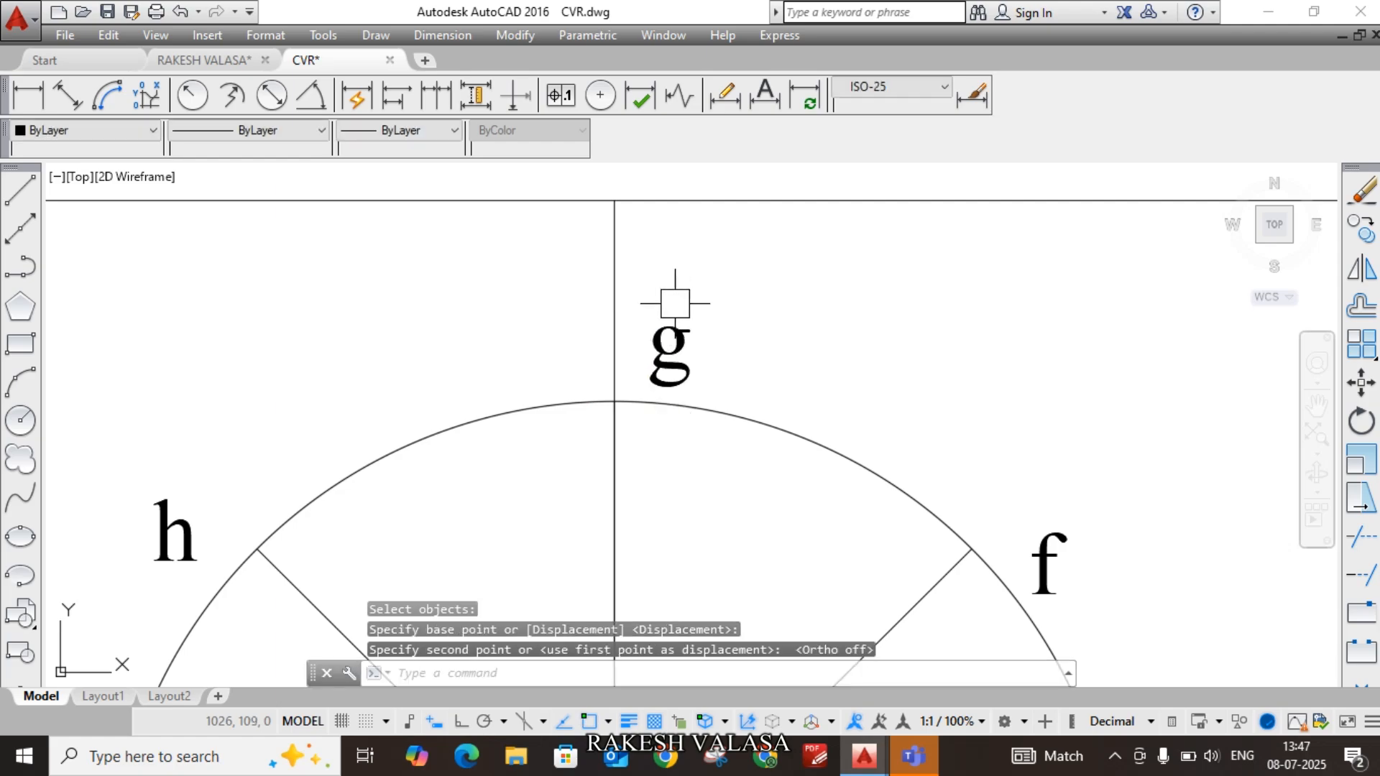
Step: Draw a vertical projector line from point a up to the XY line with Ortho turned on
scroll(719, 292, "down", 2)
scroll(719, 292, "down", 3)
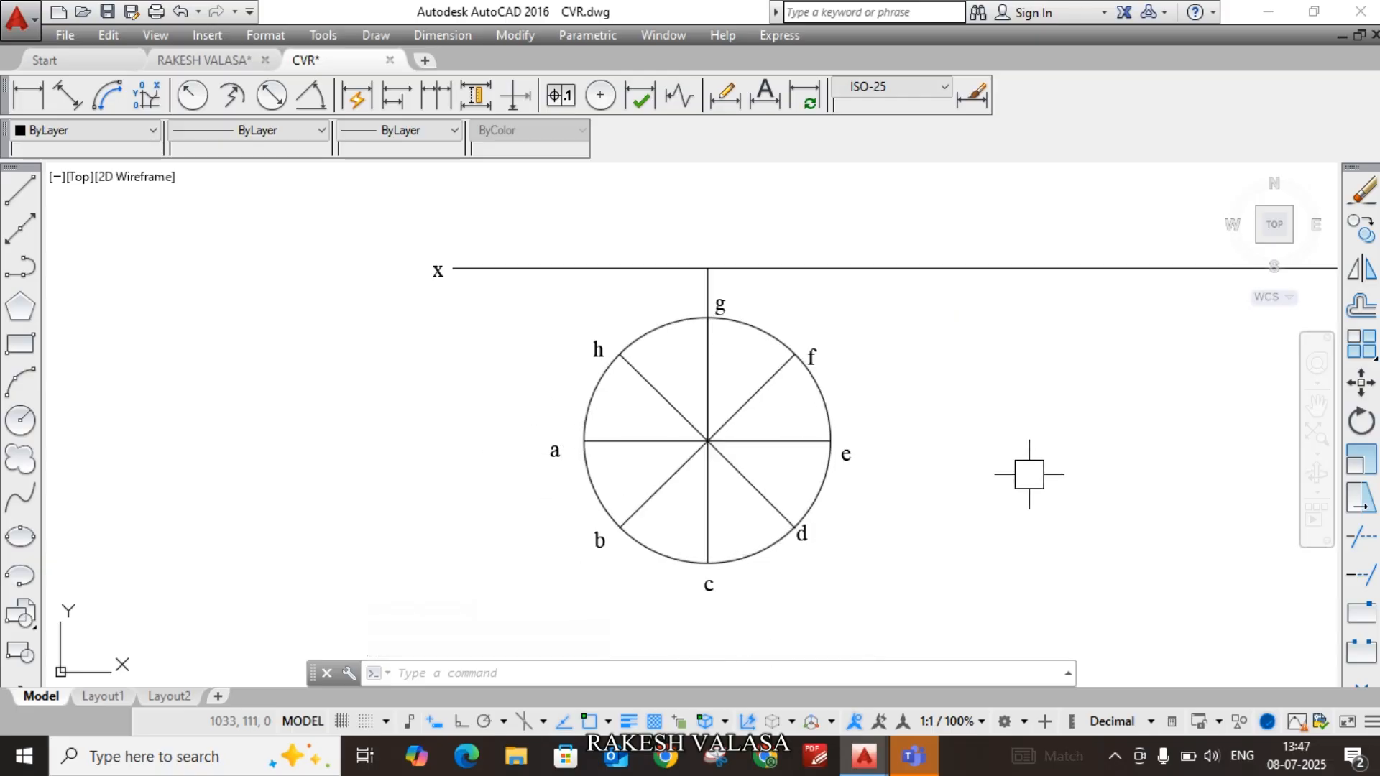
type("l")
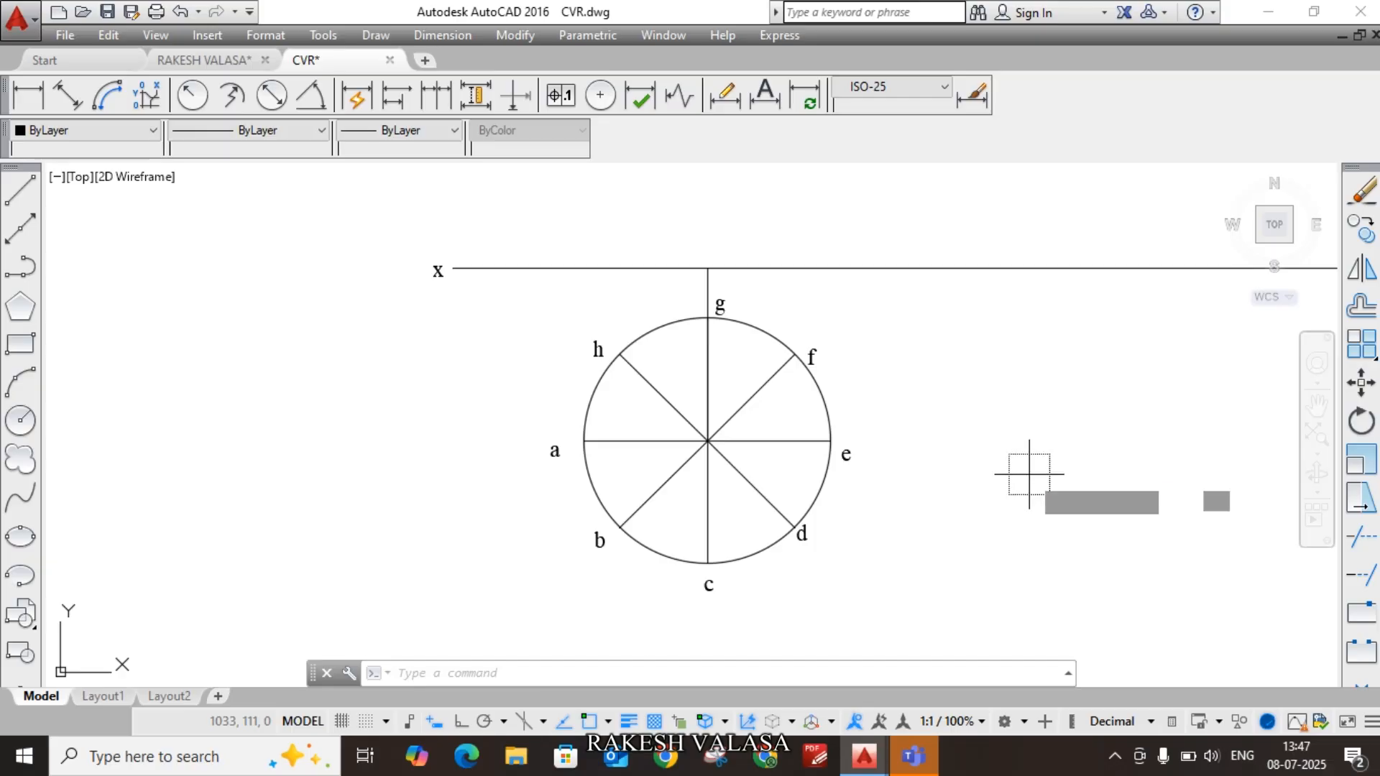
key("Return")
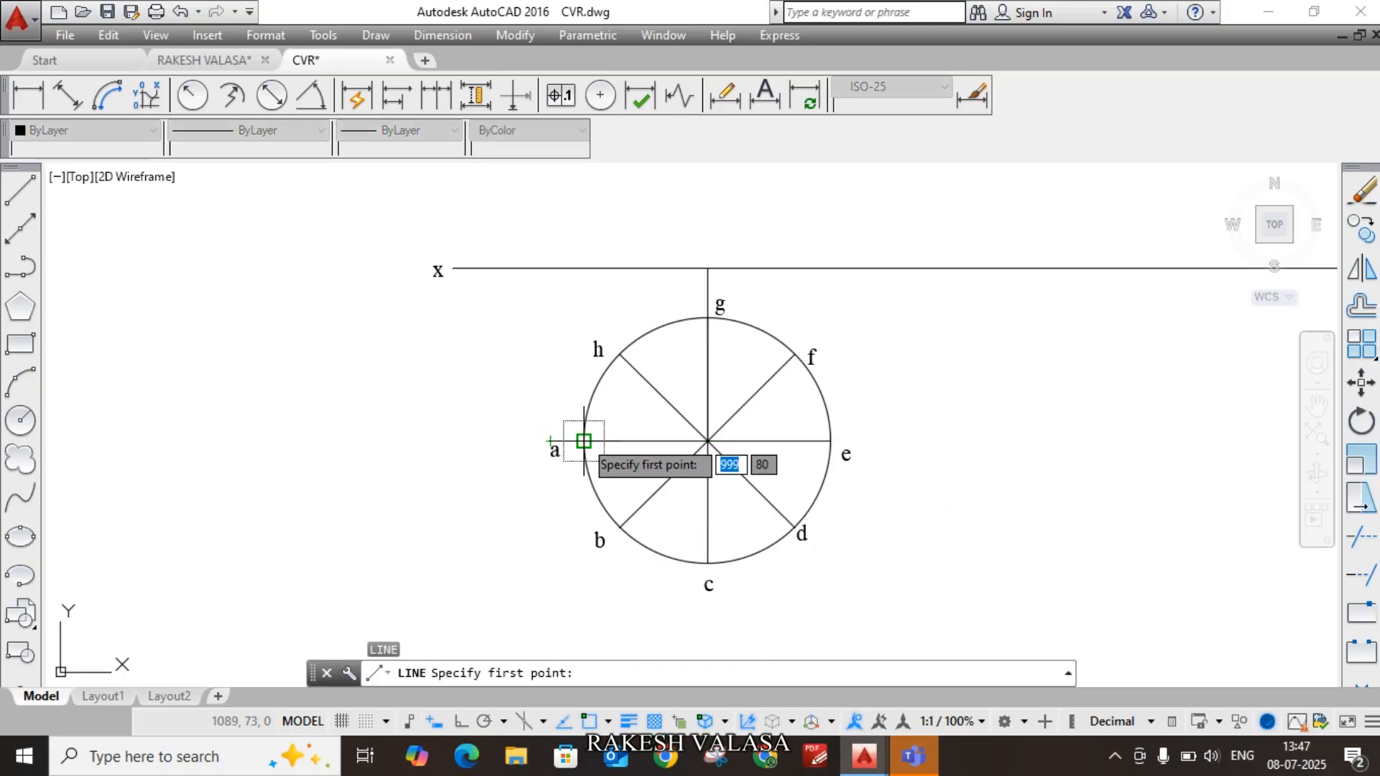
left_click(583, 440)
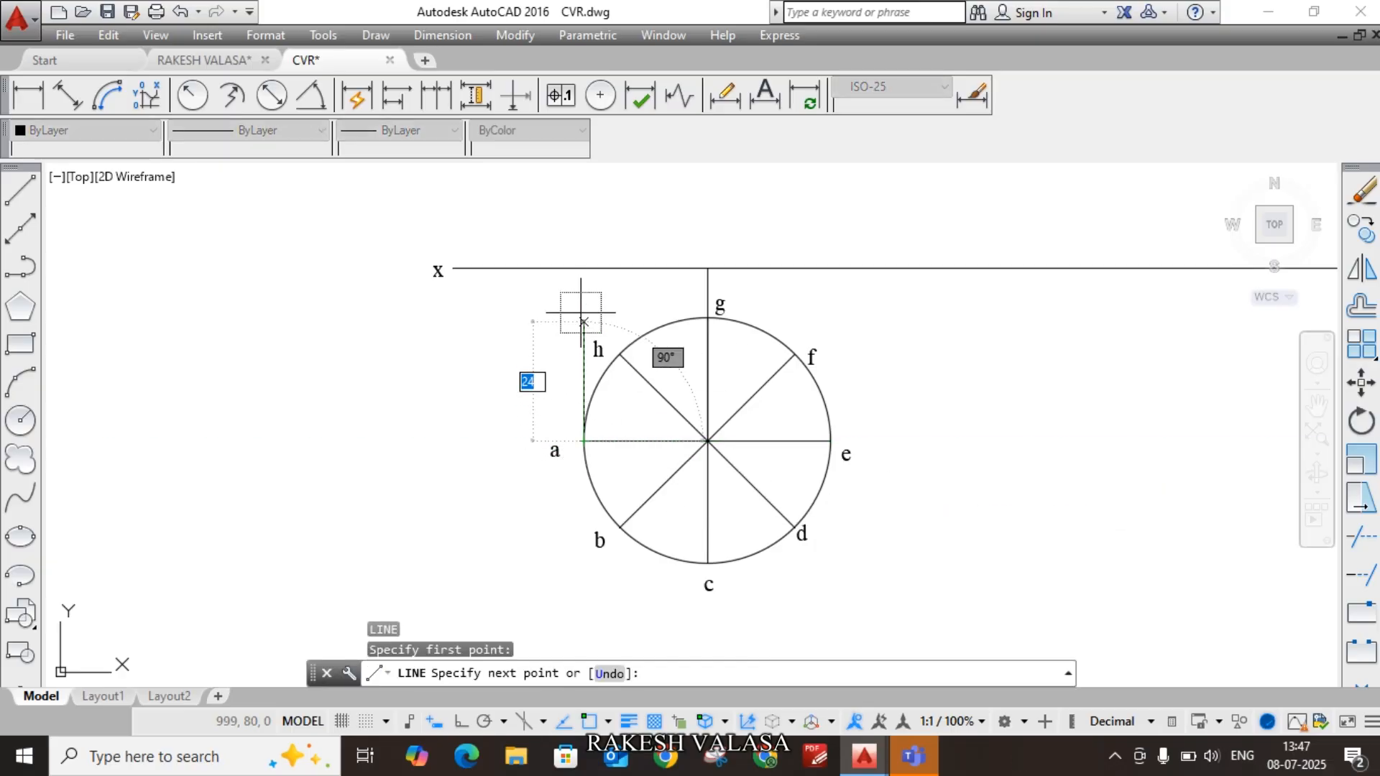
left_click(461, 721)
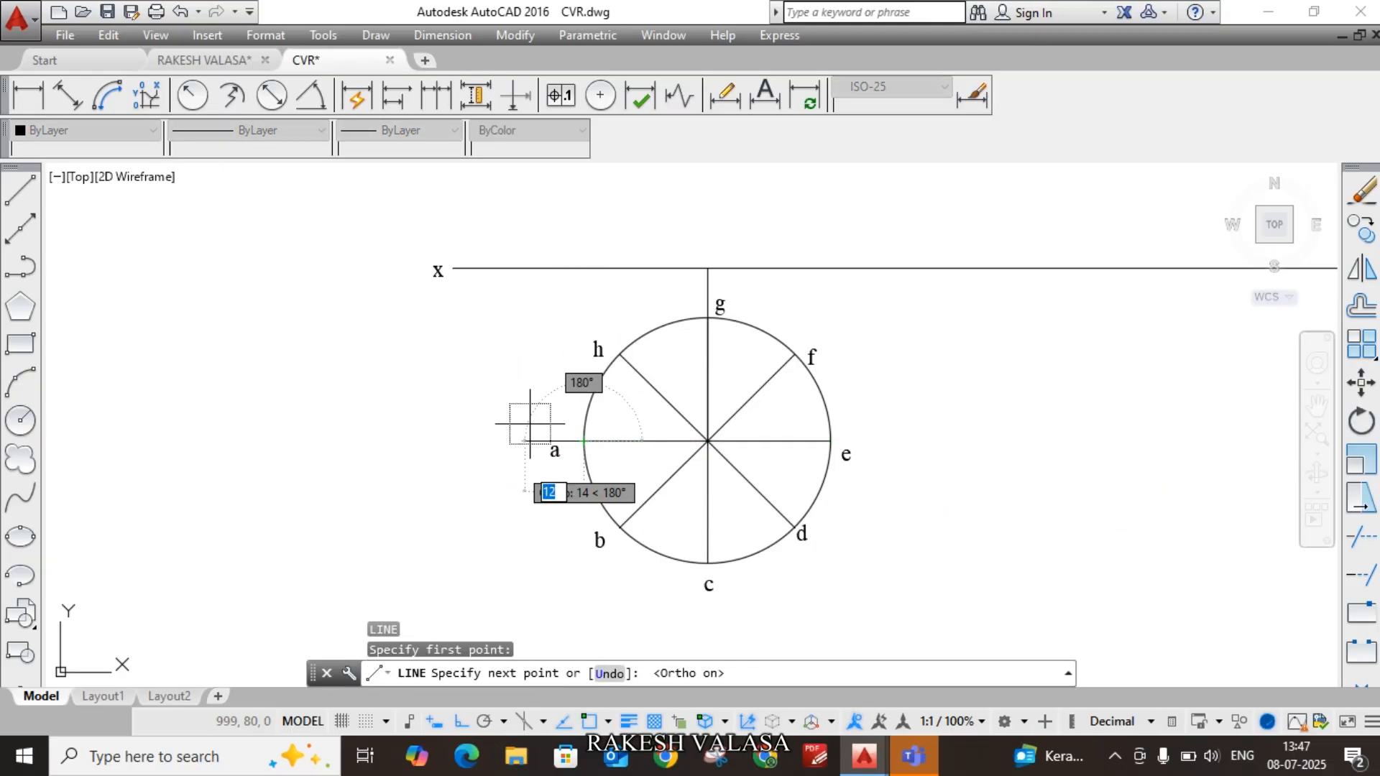
left_click(584, 268)
key("Return")
Step: Draw a vertical projector line from point b through h up to the XY line
key("Return")
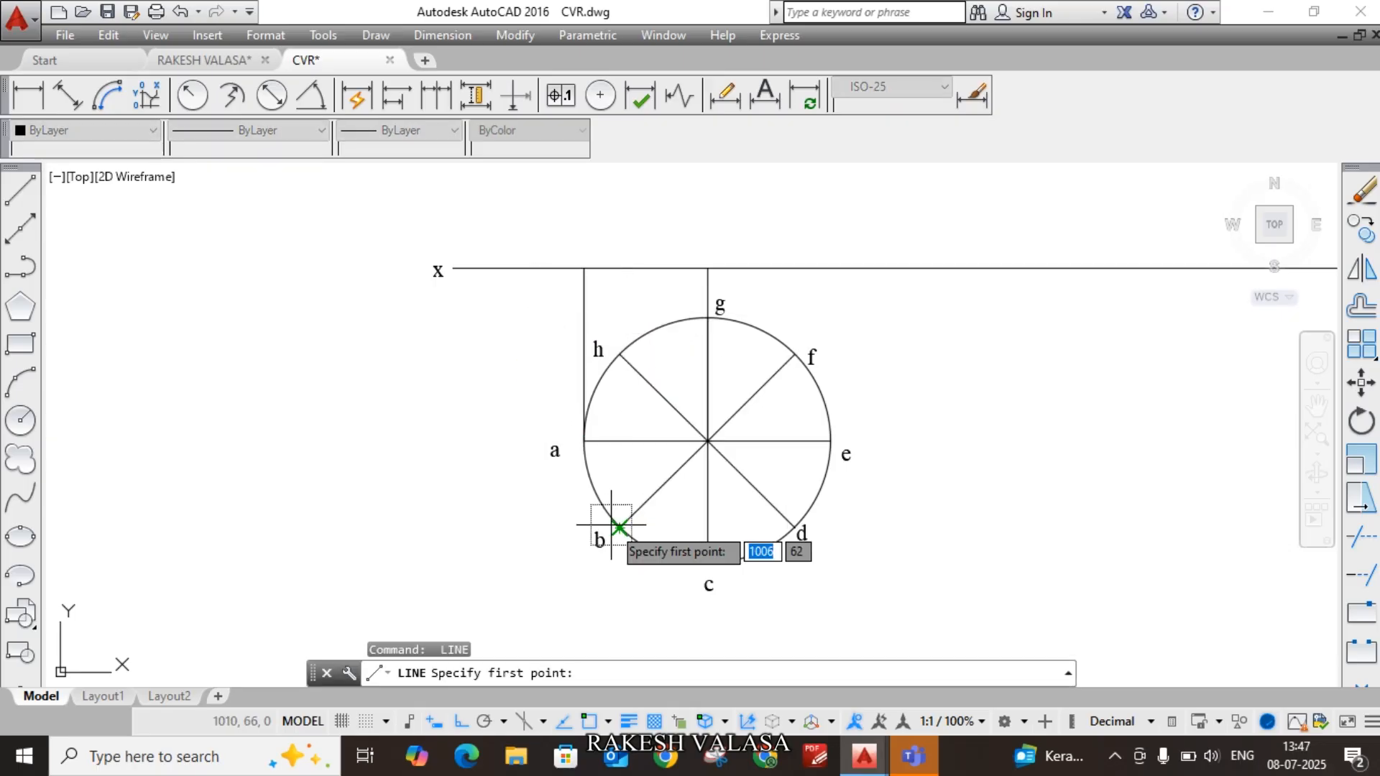
left_click(618, 527)
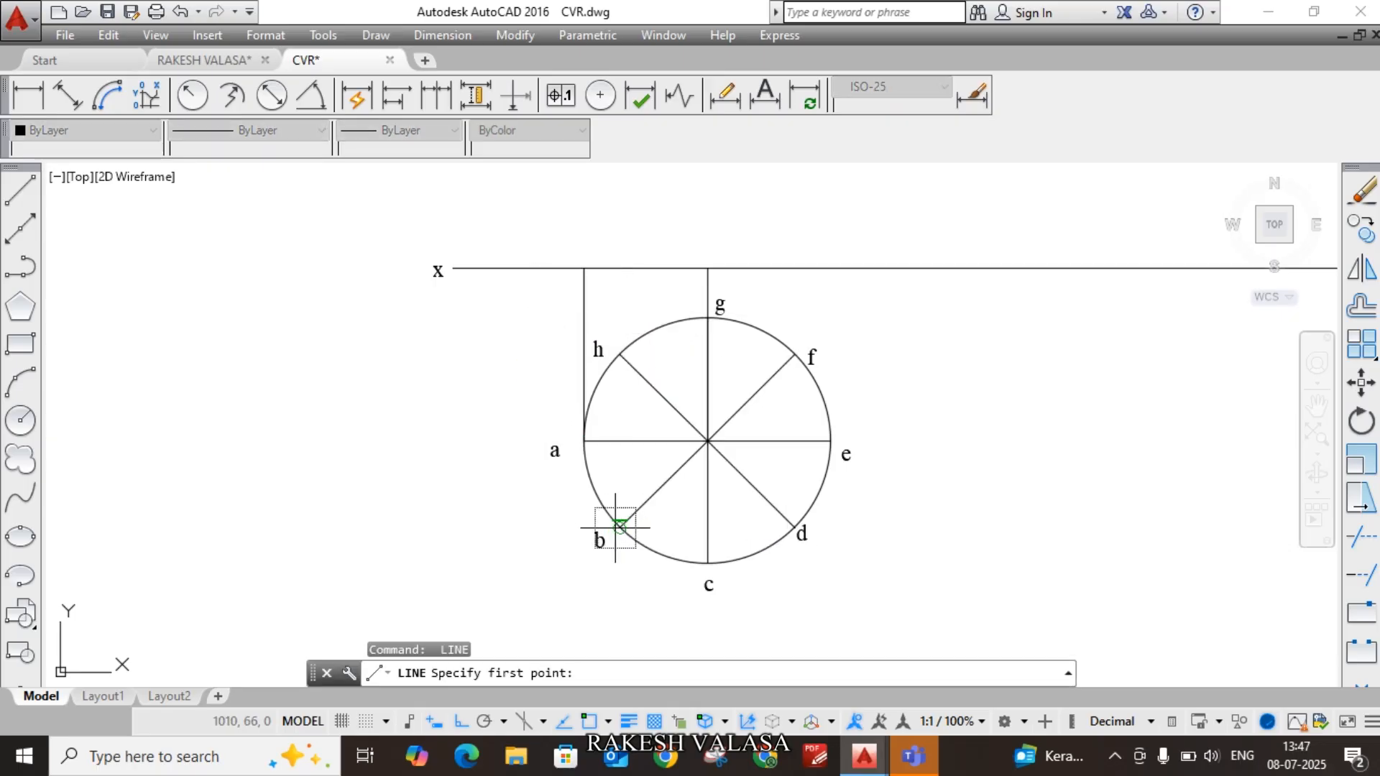
left_click(619, 268)
key("Return")
Step: Draw a vertical projector line from point d through f up to the XY line
key("Return")
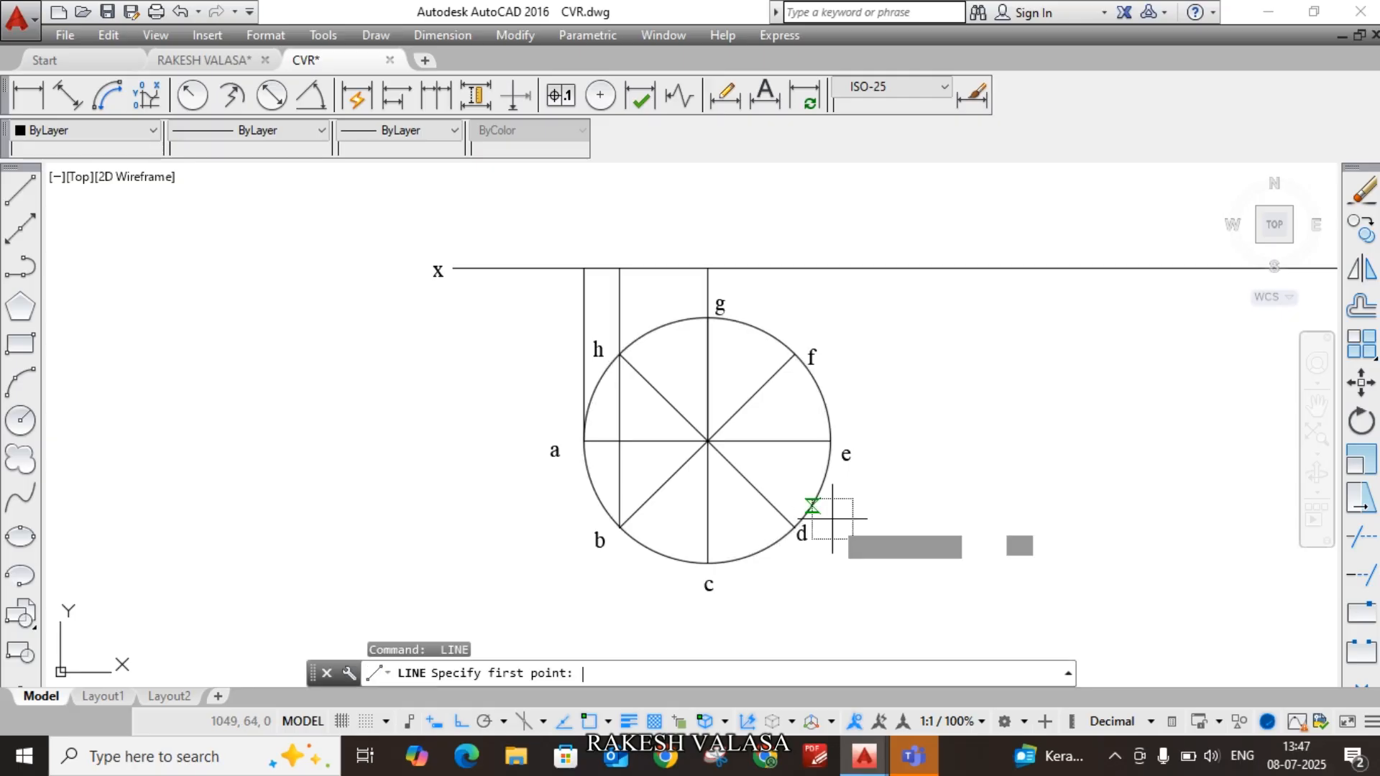
scroll(784, 505, "up", 3)
left_click(783, 505)
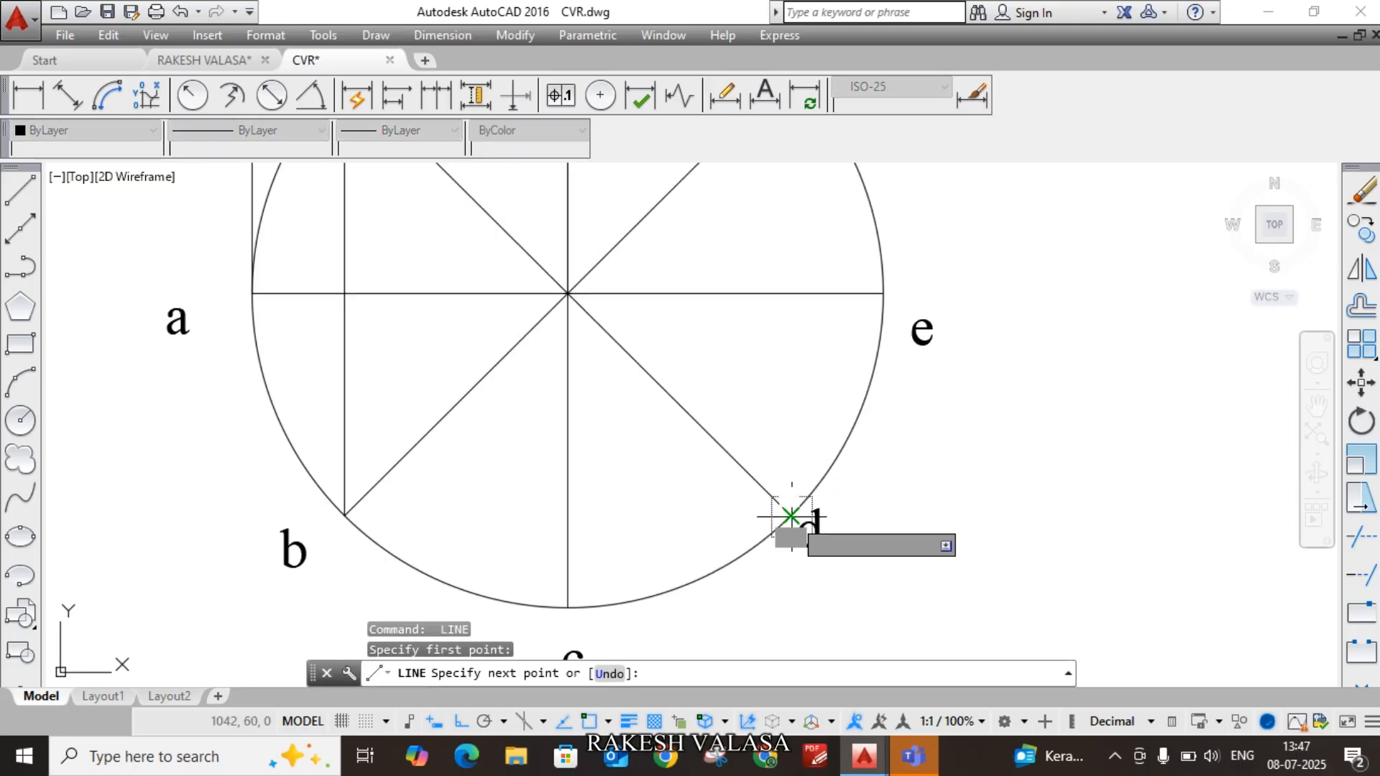
scroll(783, 505, "down", 3)
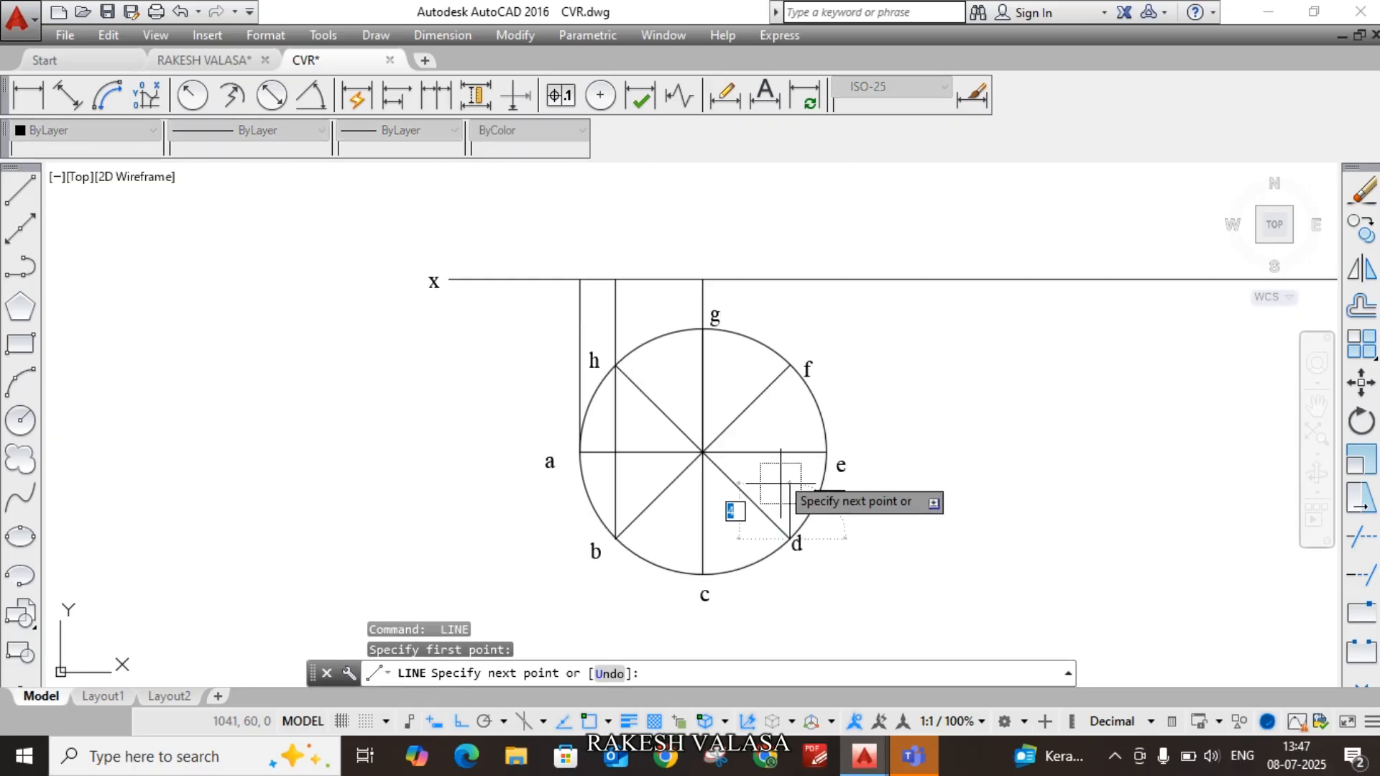
left_click(789, 279)
key("Return")
Step: Draw a vertical projector line from point e up to the XY line and end the Line command
scroll(830, 465, "up", 3)
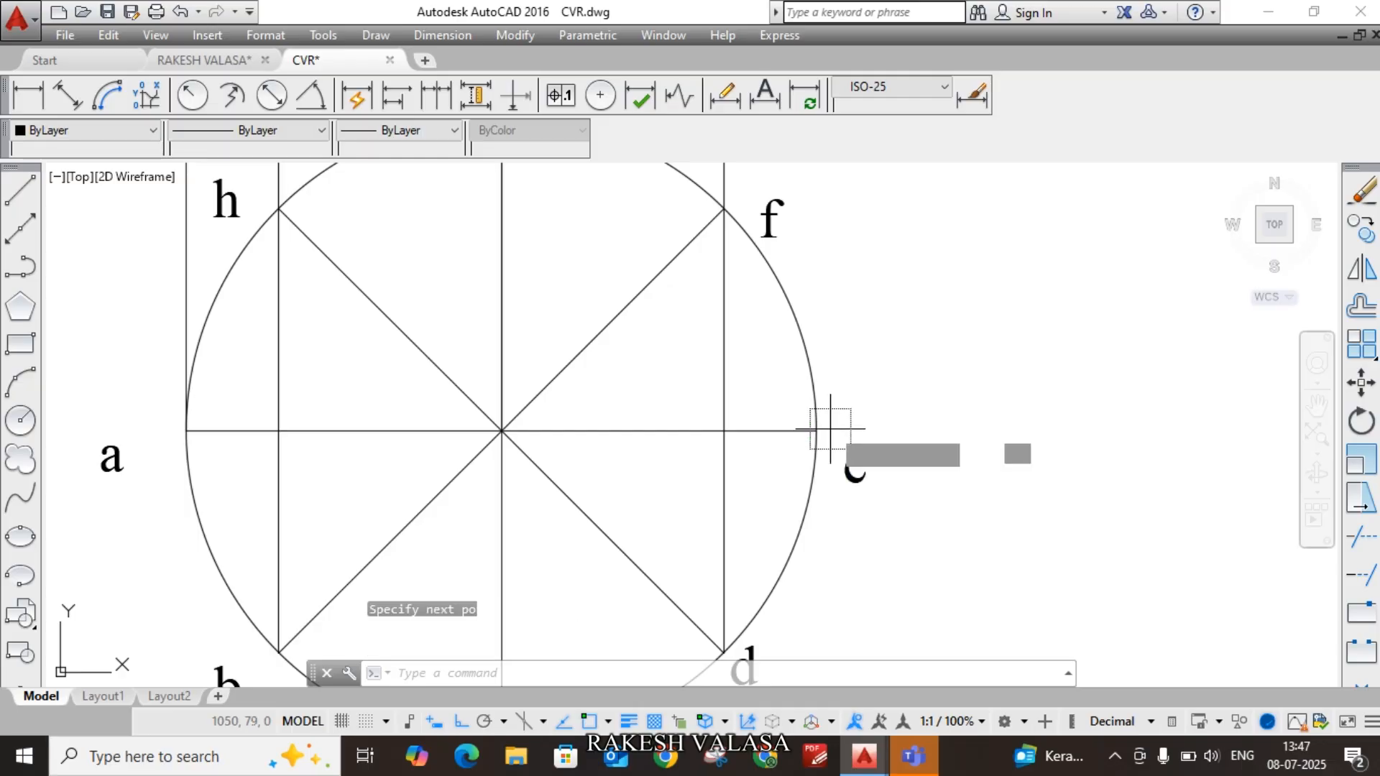
key("Return")
left_click(815, 431)
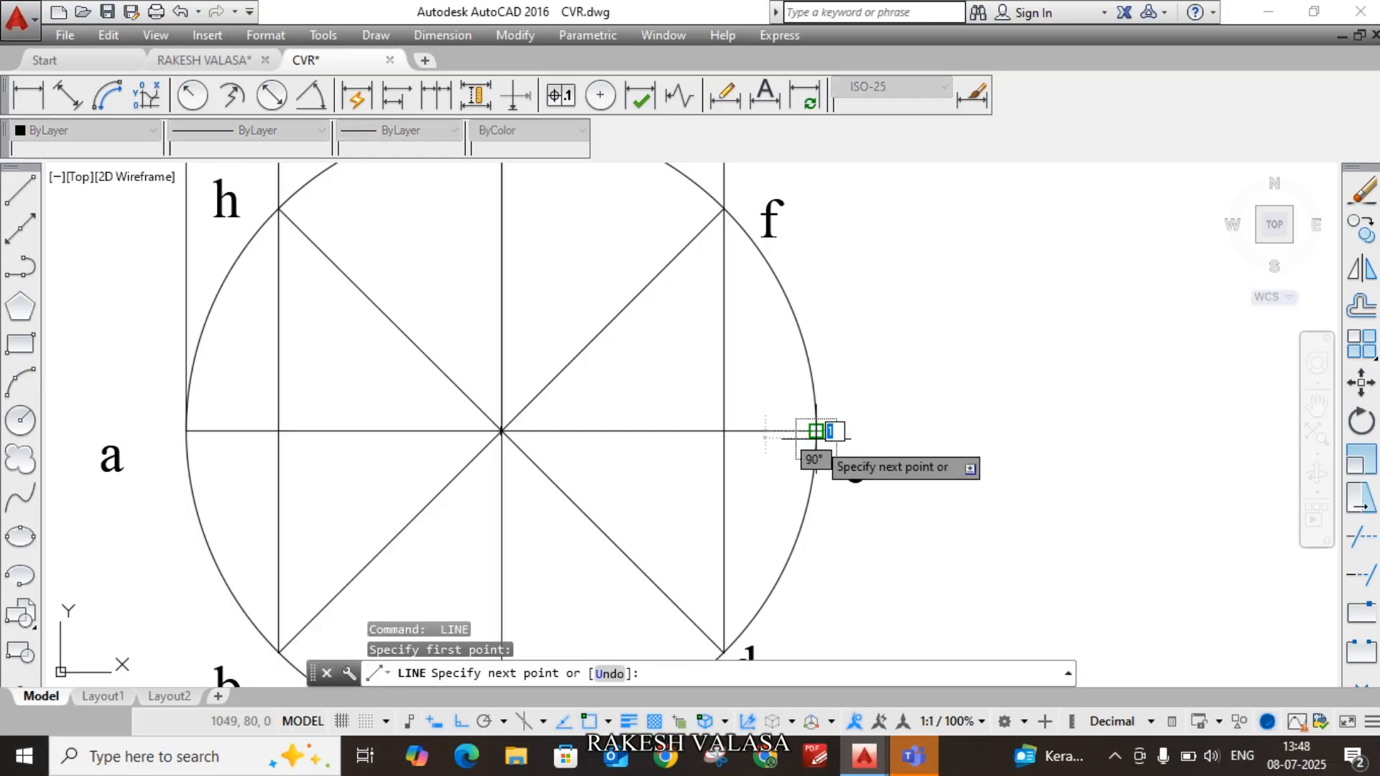
scroll(815, 431, "down", 3)
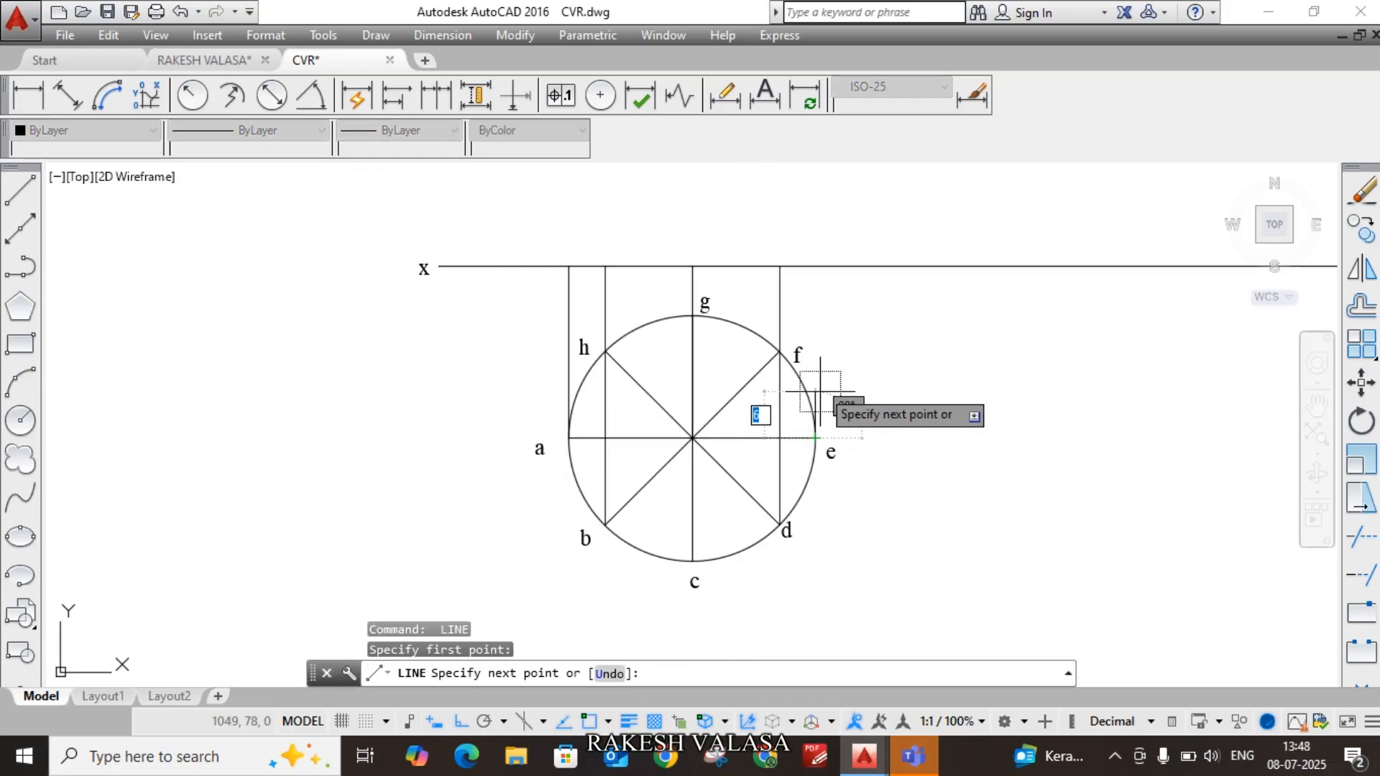
left_click(814, 267)
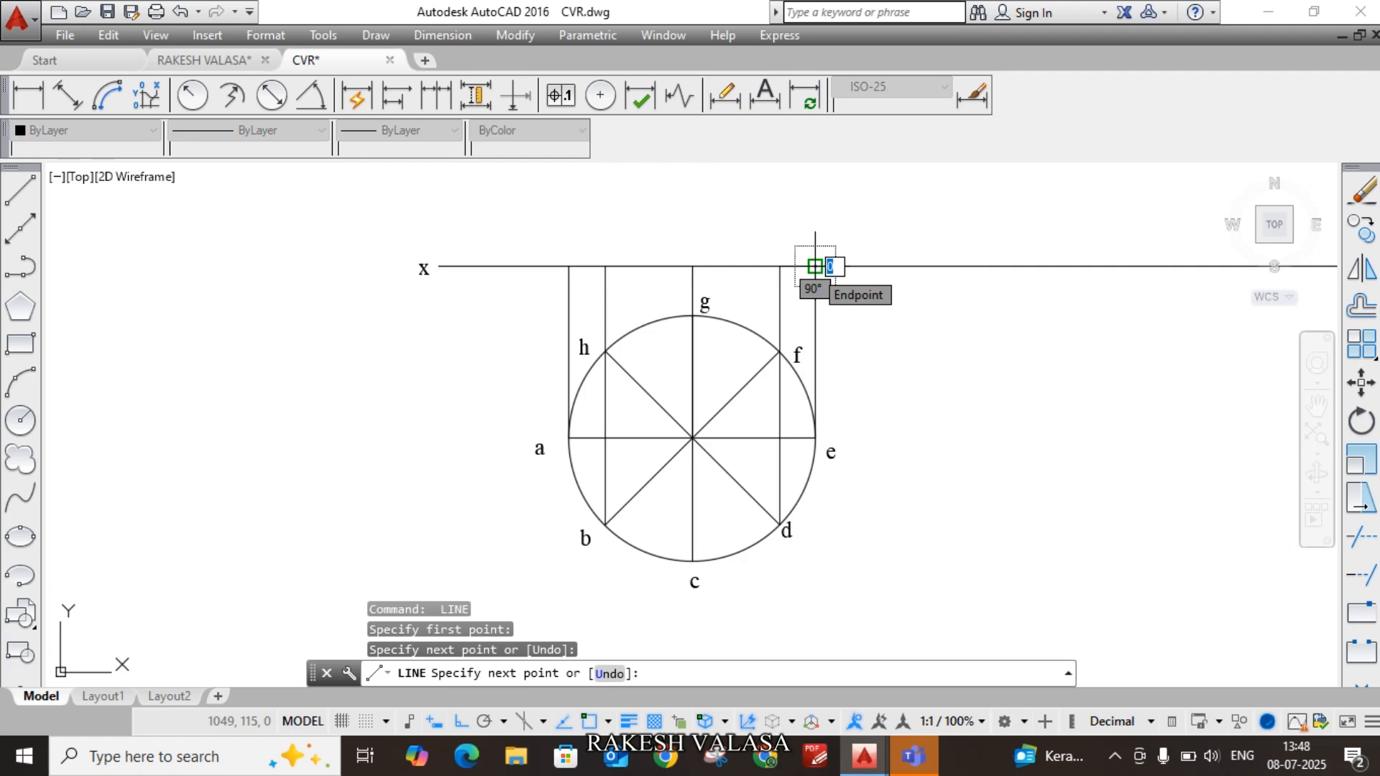
key("Escape")
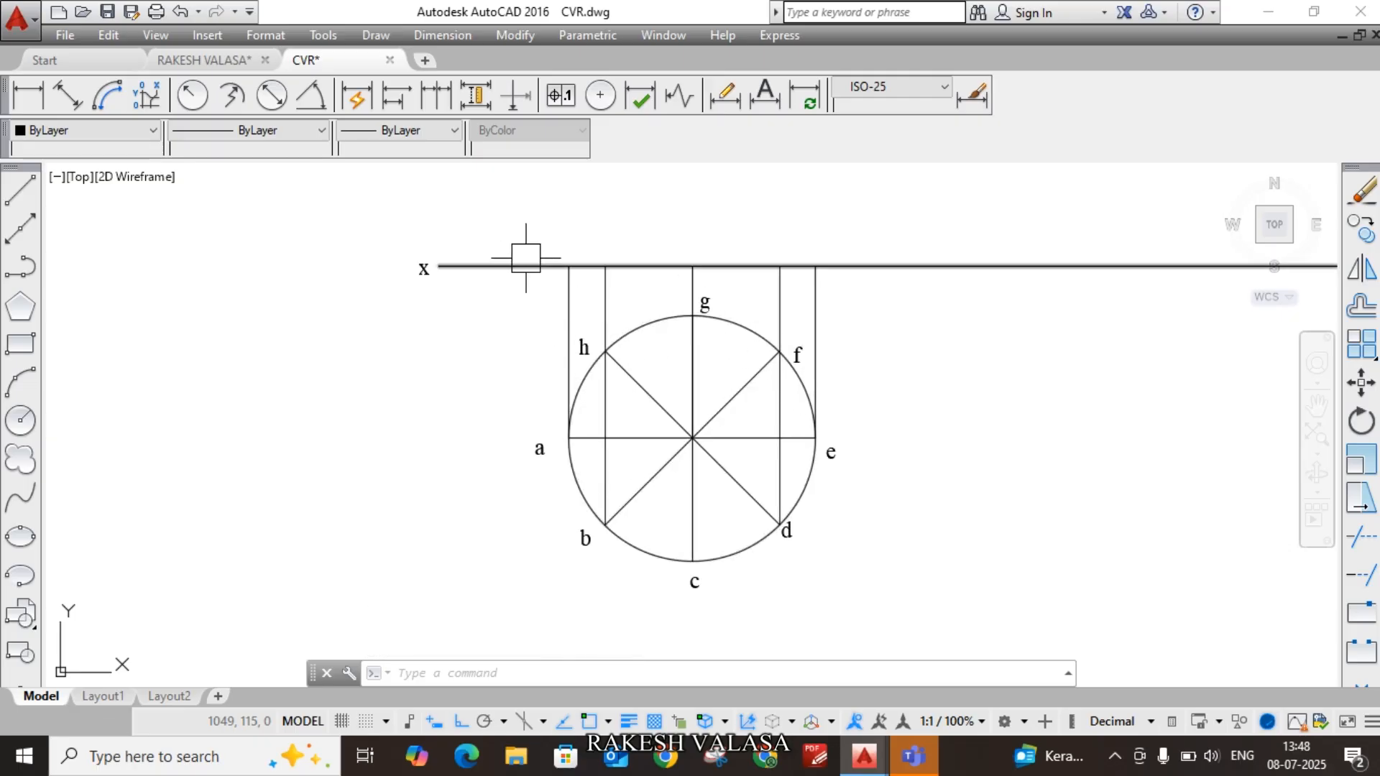
Step: Add the multiline text label "a'" above the XY line at the projector from point a
key("Return")
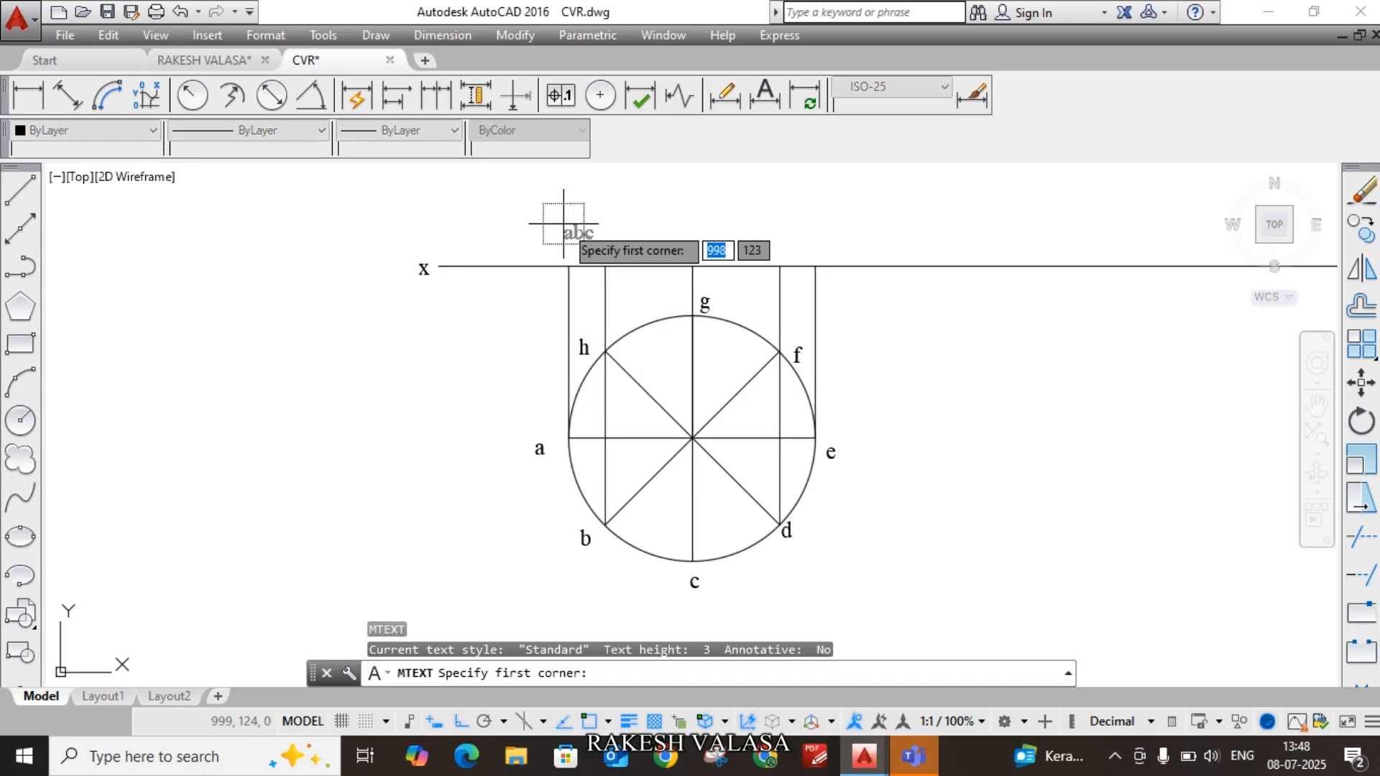
scroll(557, 227, "up", 2)
left_click(549, 241)
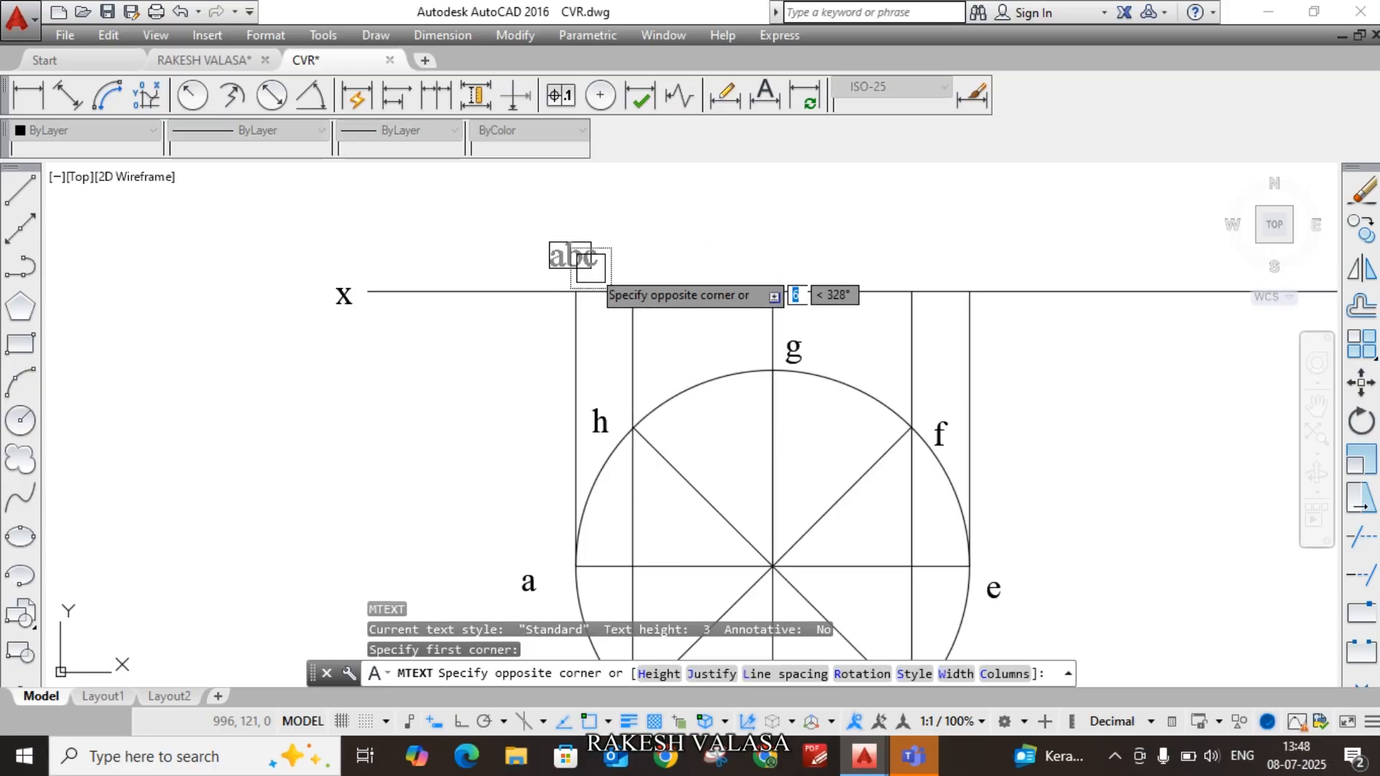
left_click(591, 270)
type("a")
left_click(688, 277)
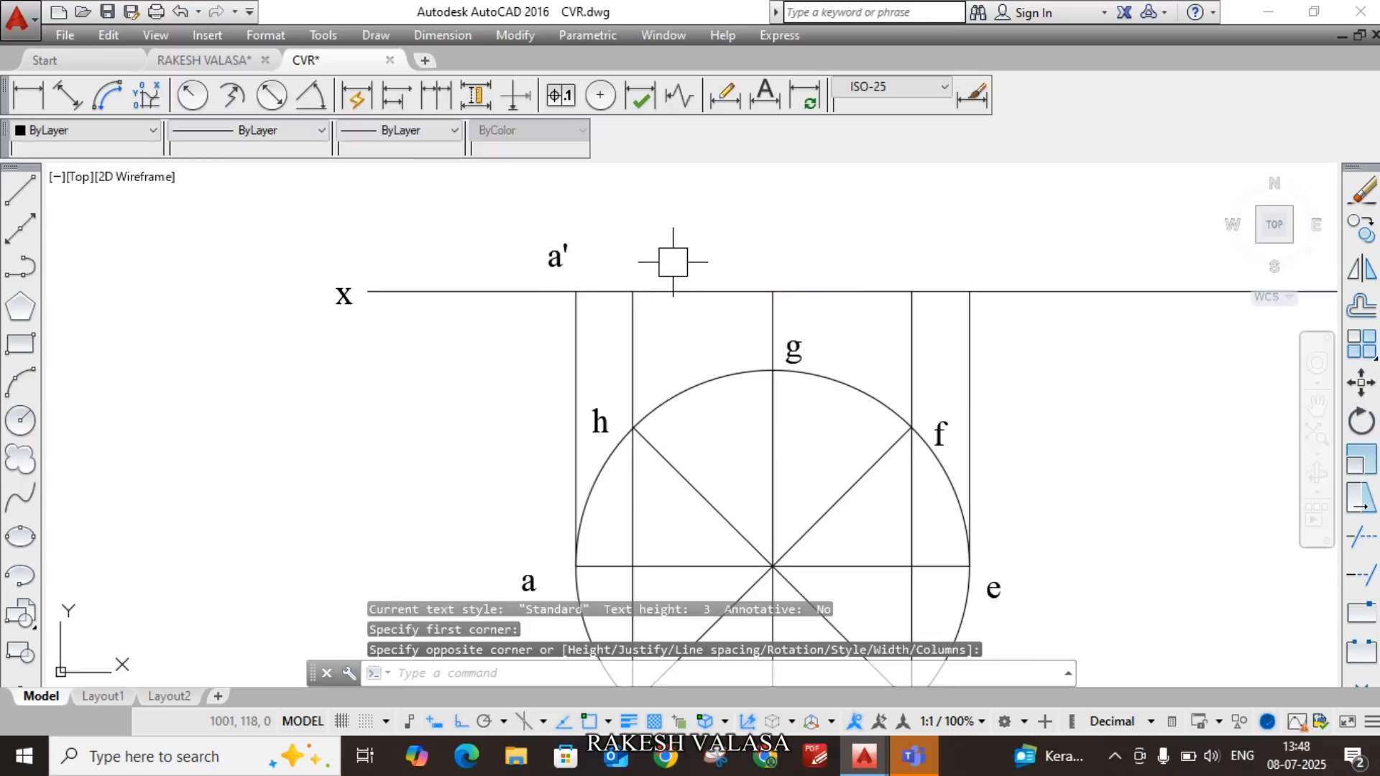
Step: Add the multiline text label "b'(h')" above the XY line at the projector through b and h
key("Return")
left_click(607, 248)
left_click(668, 271)
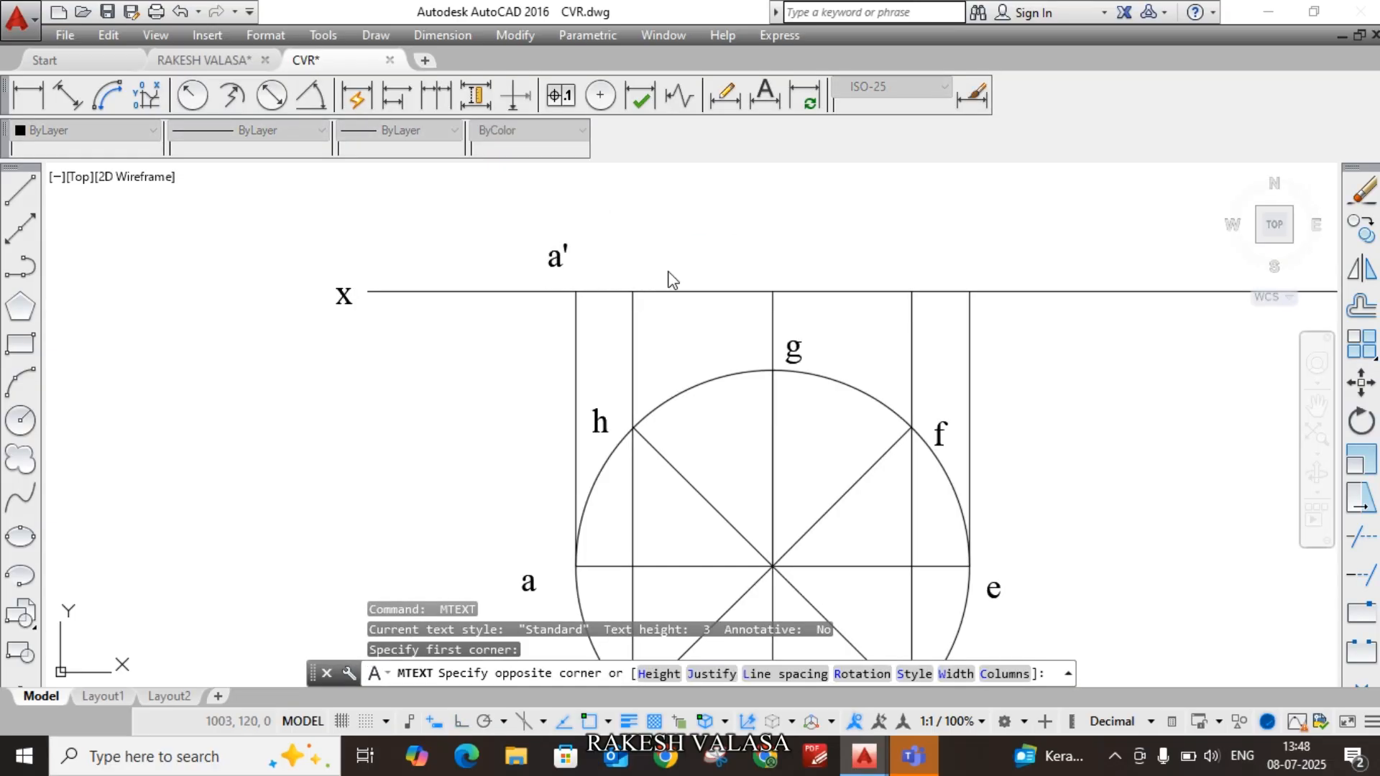
type("b'(h")
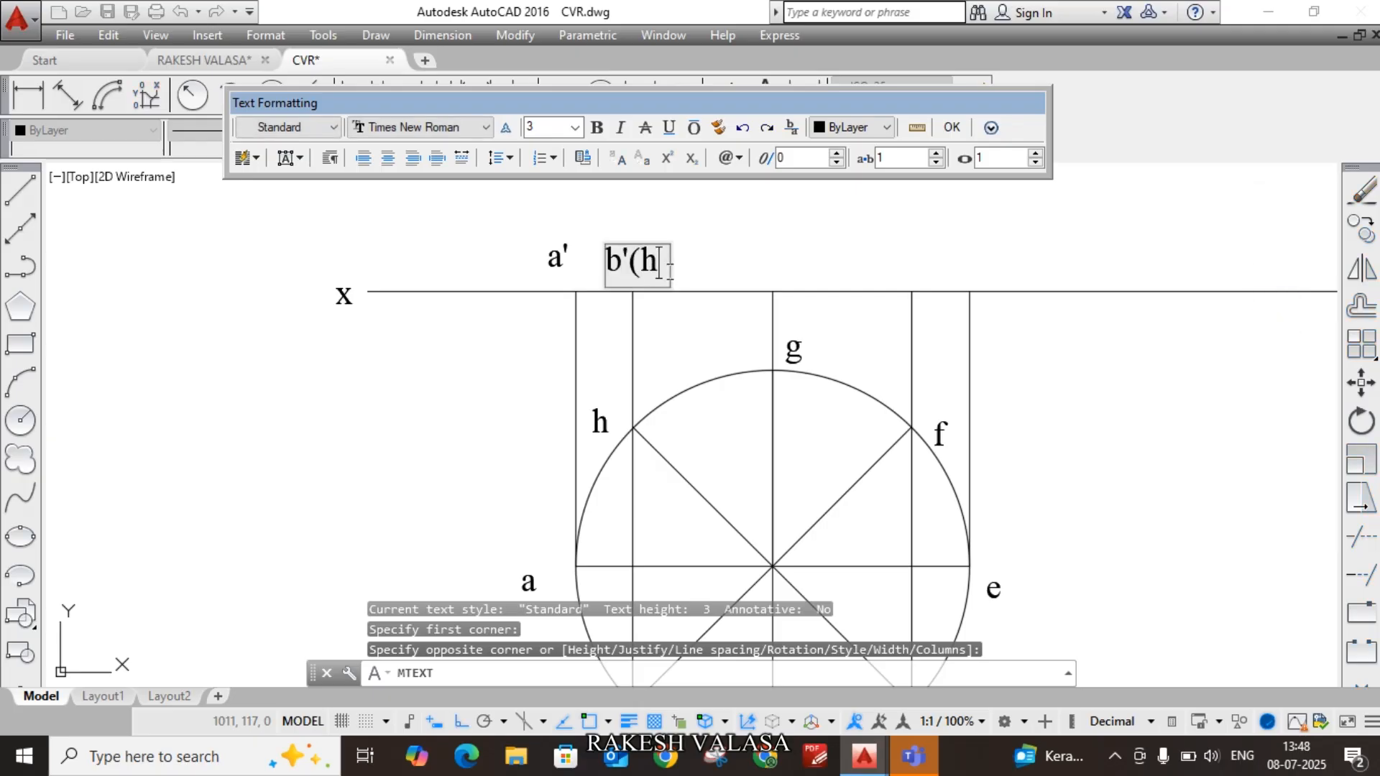
type("i")
key("BackSpace")
type("'")
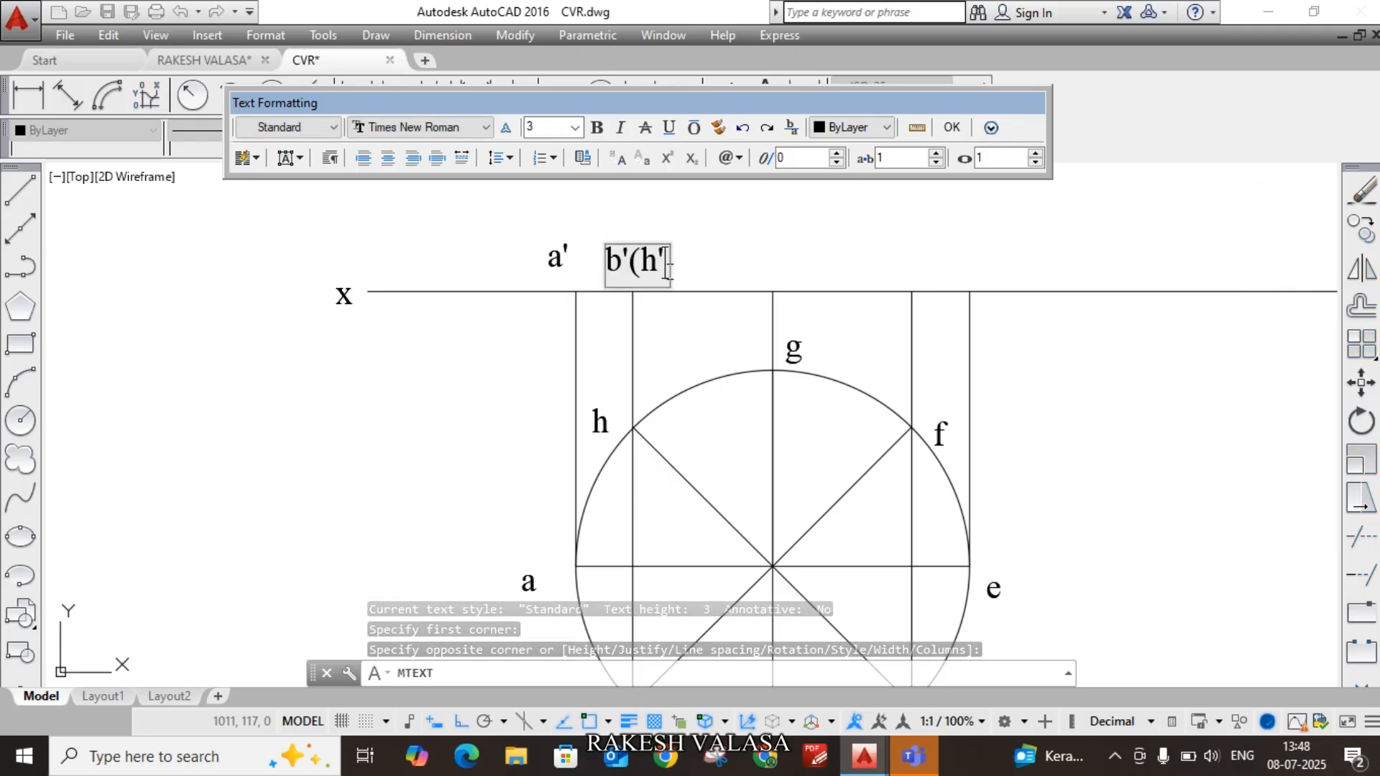
type(")")
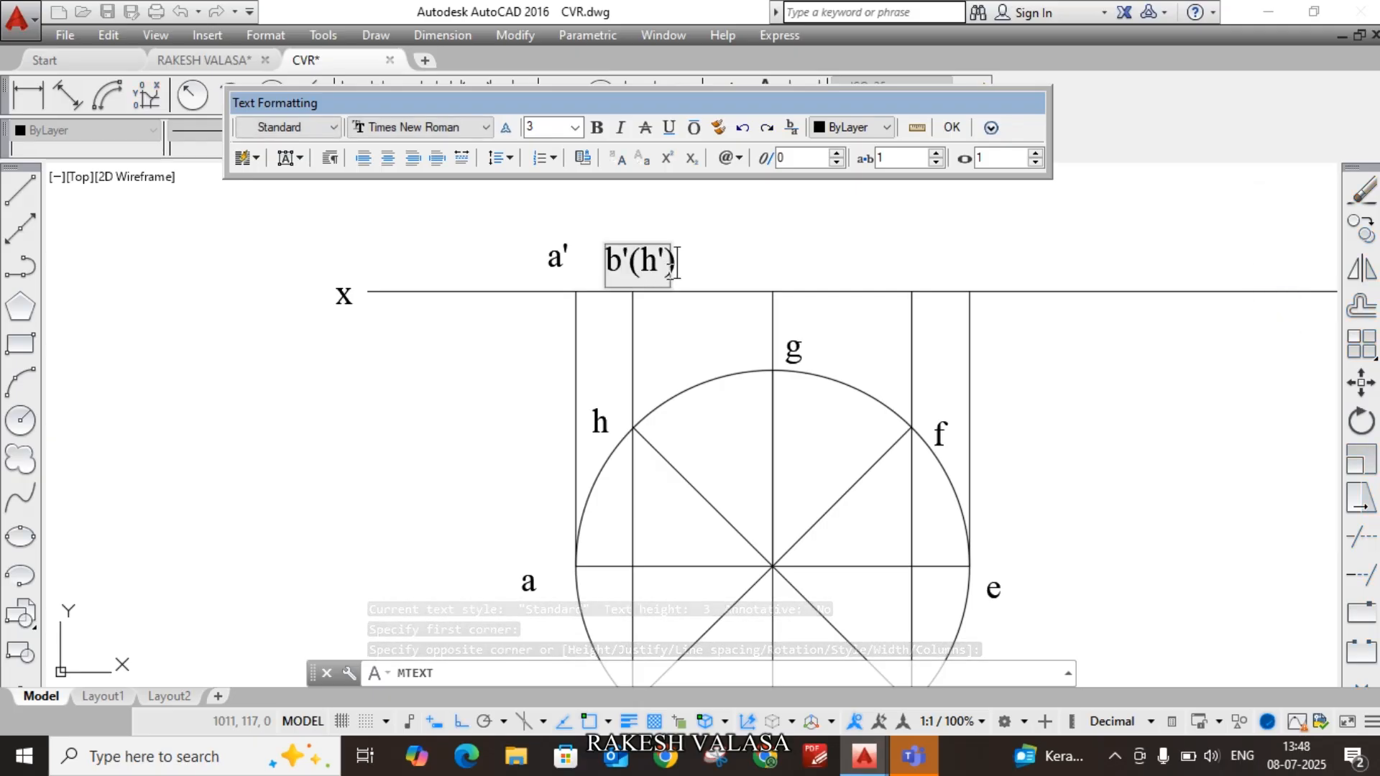
left_click(758, 247)
Step: Add the multiline text label "c'(g')" above the XY line at the projector through c and g
key("Return")
left_click(748, 245)
left_click(820, 280)
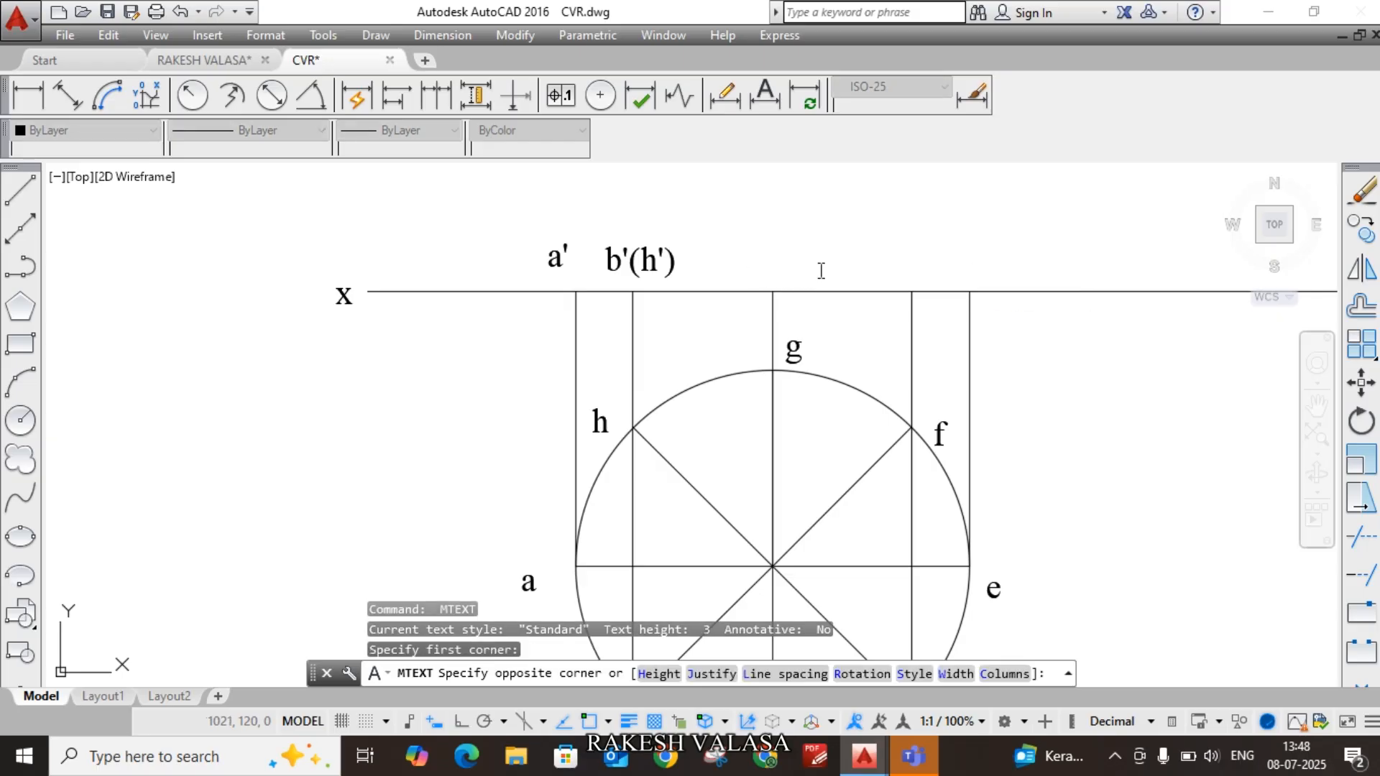
type("c'(g")
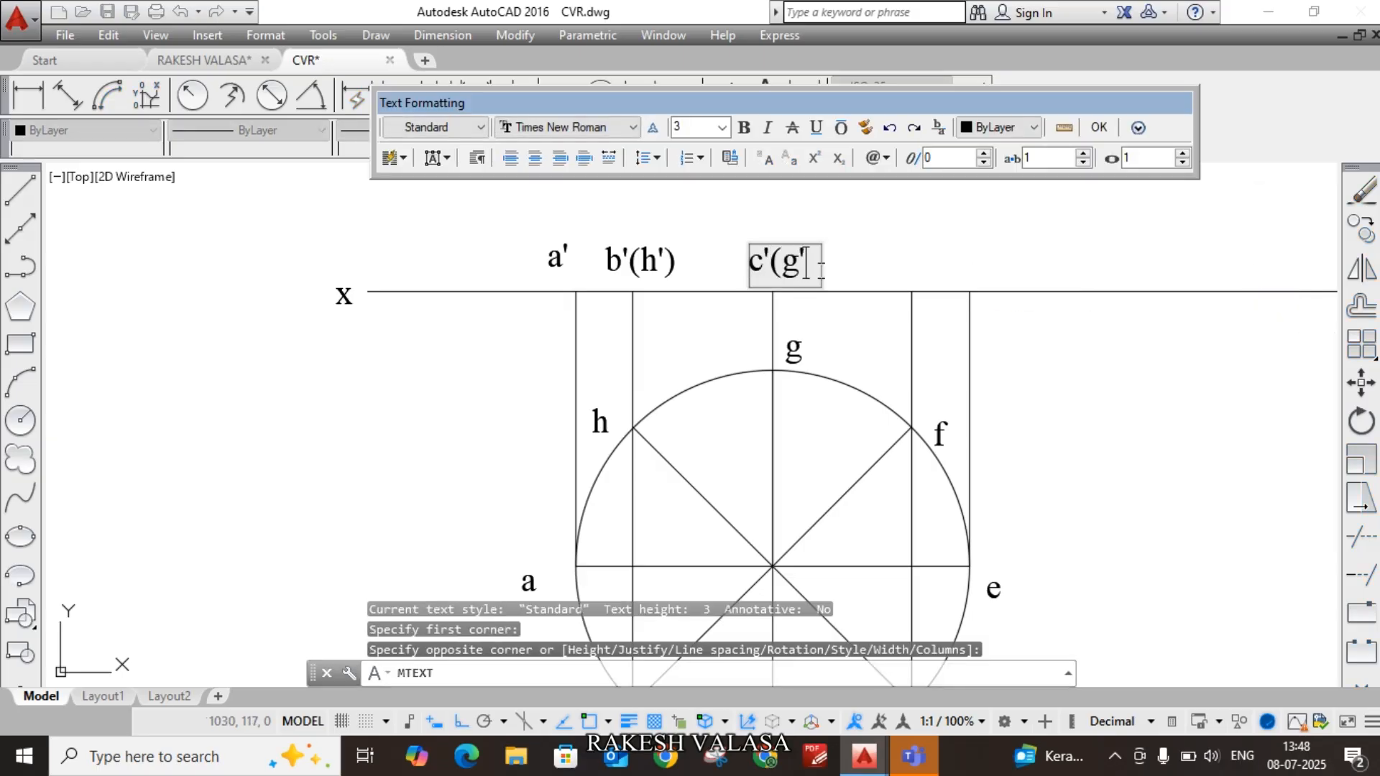
type("')")
left_click(907, 251)
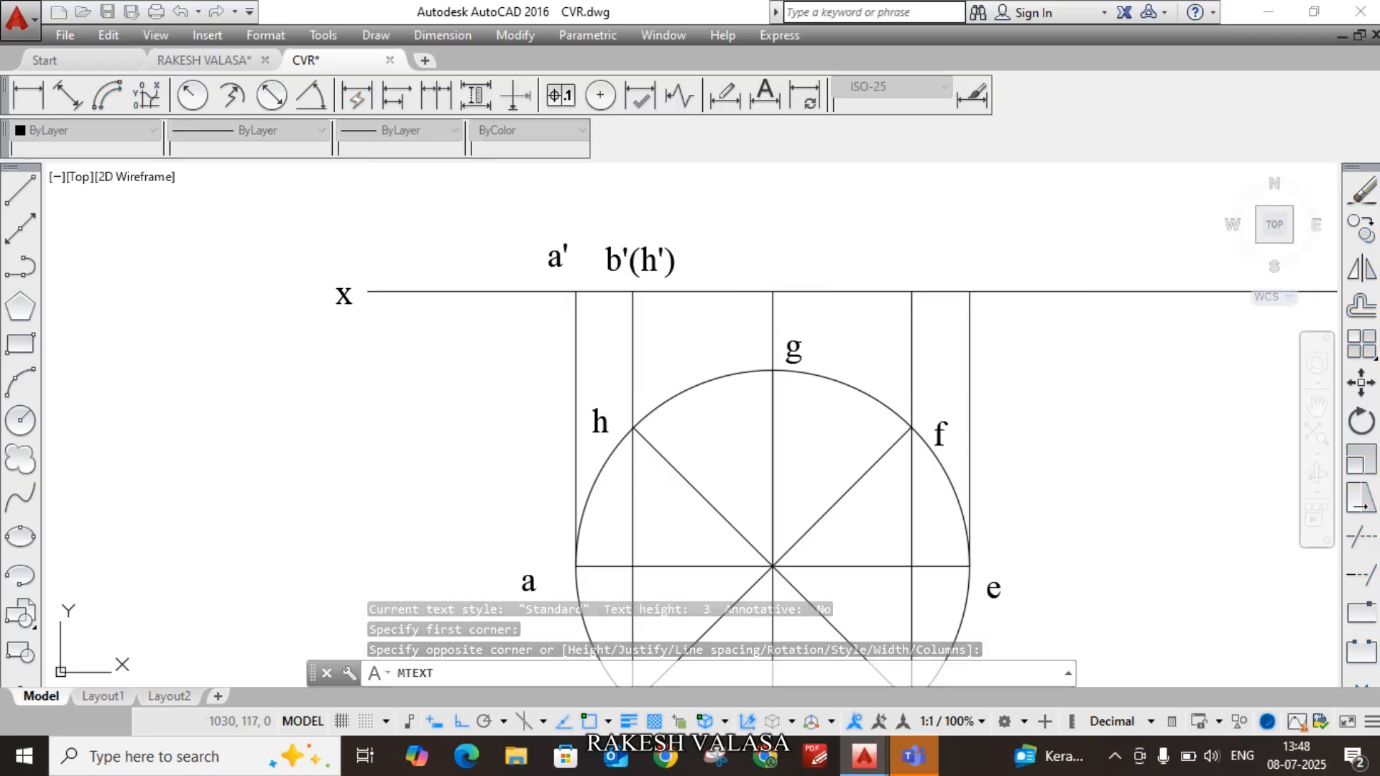
Step: Add the multiline text label "d'(f')" above the XY line at the projector through d and f
key("Return")
left_click(883, 246)
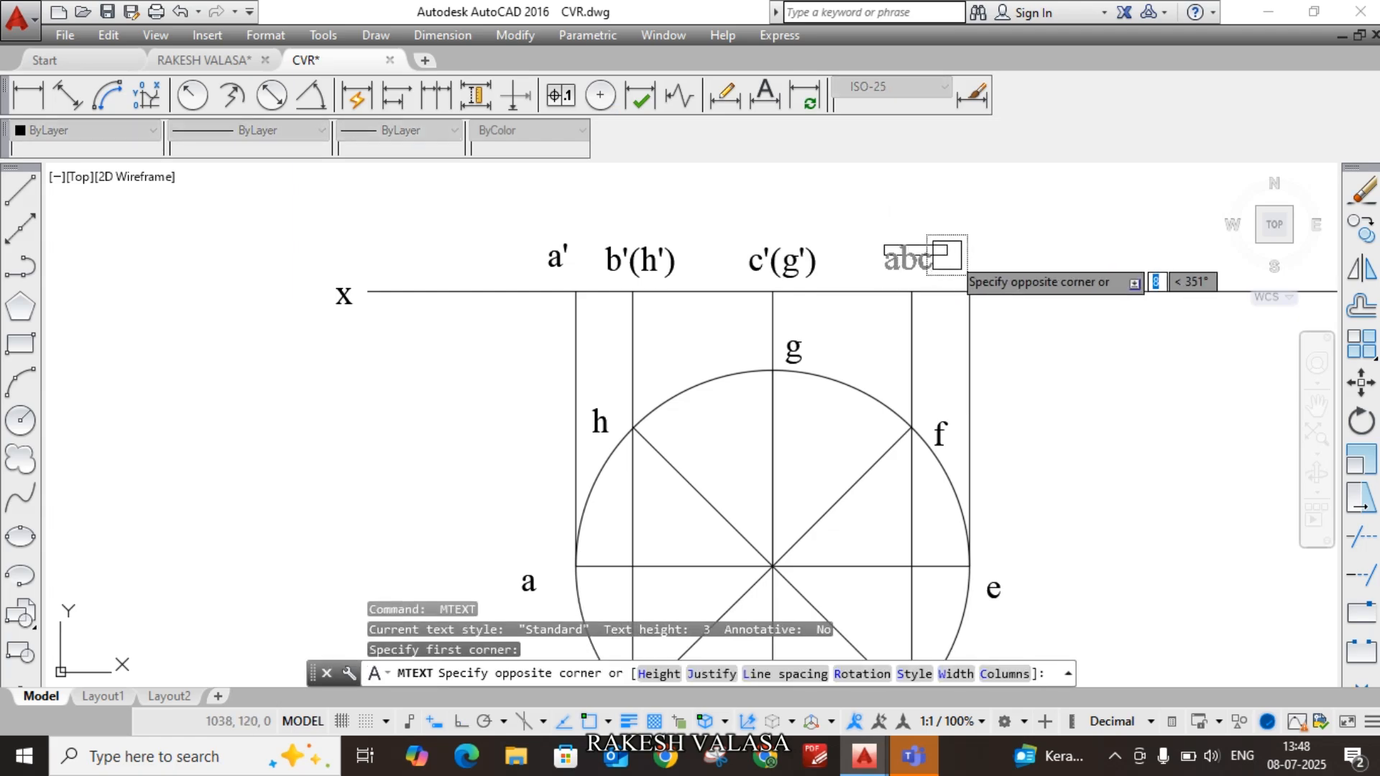
left_click(968, 287)
type("d")
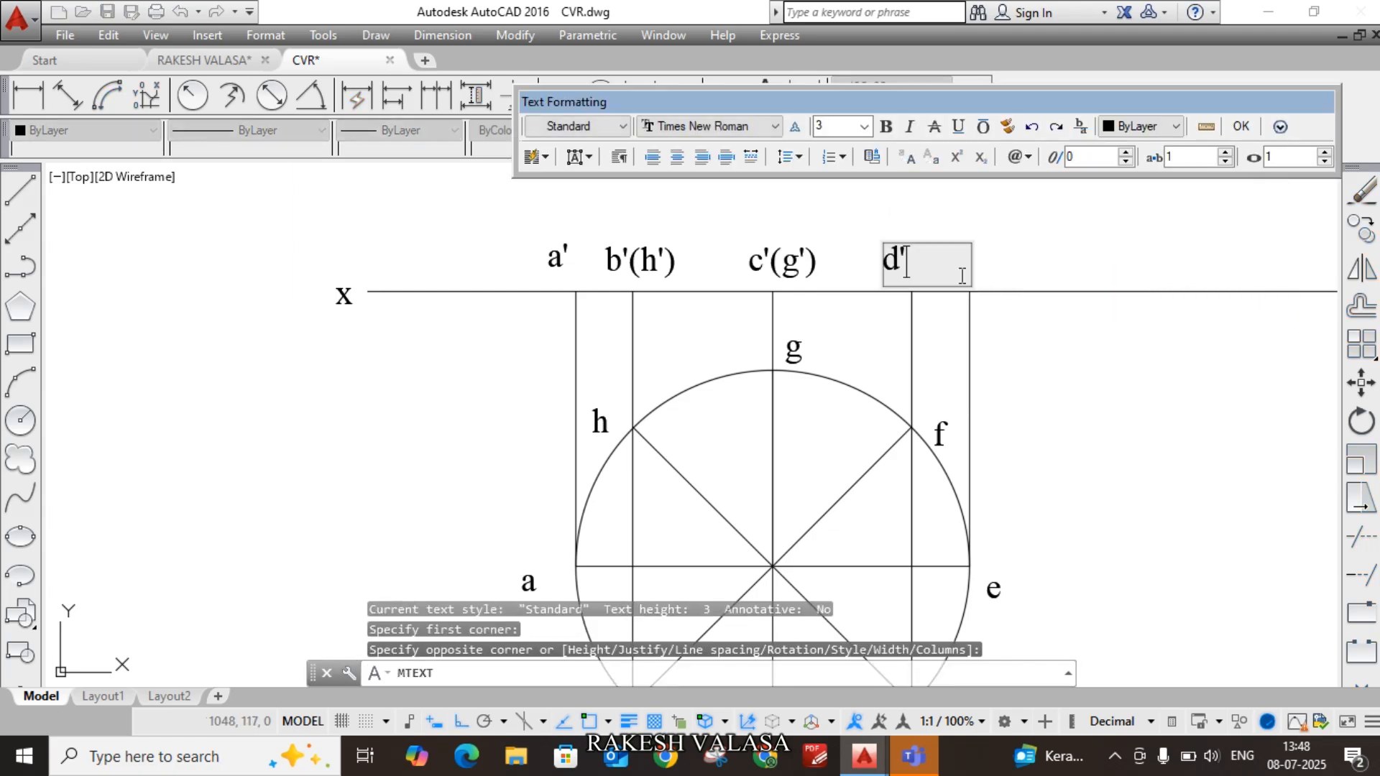
type("'(f')")
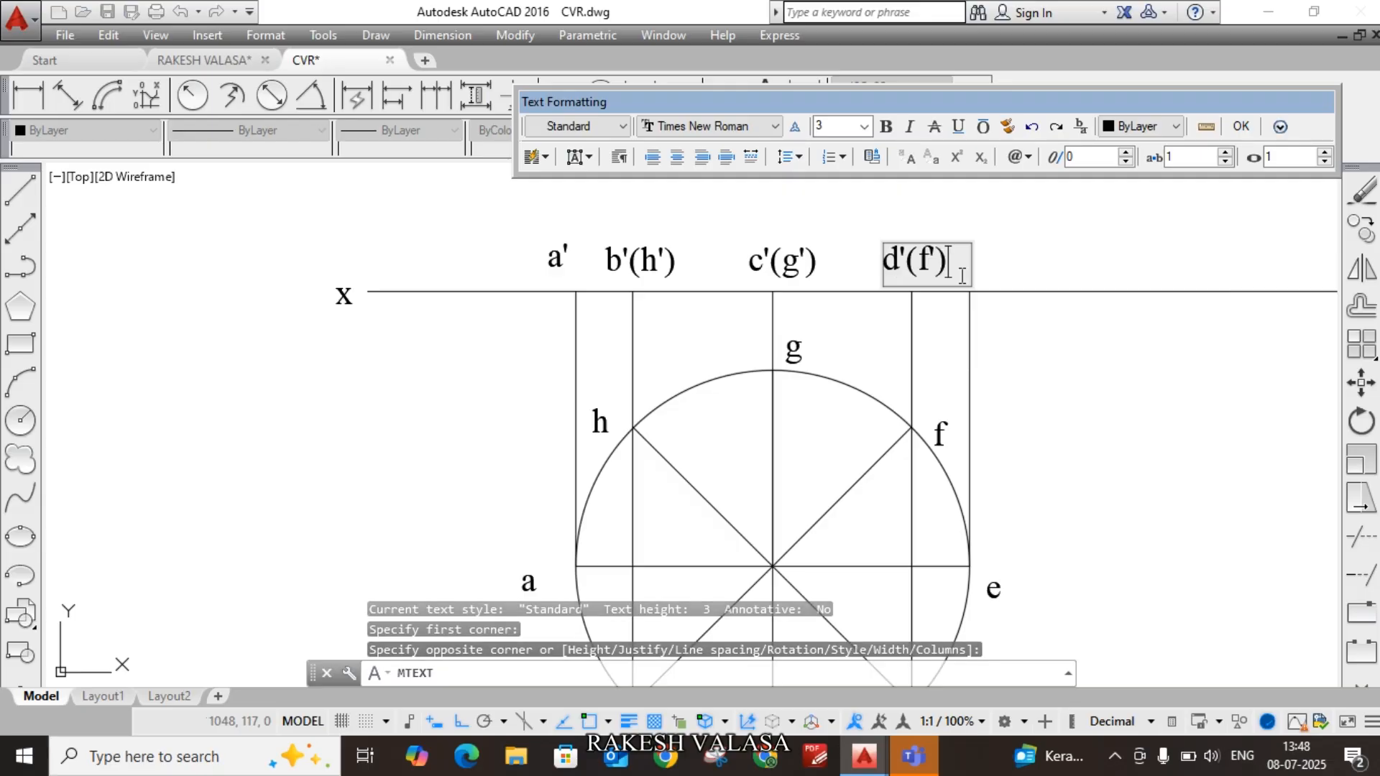
left_click(1006, 264)
Step: Add the multiline text label "e'" above the XY line at the projector from point e
key("Return")
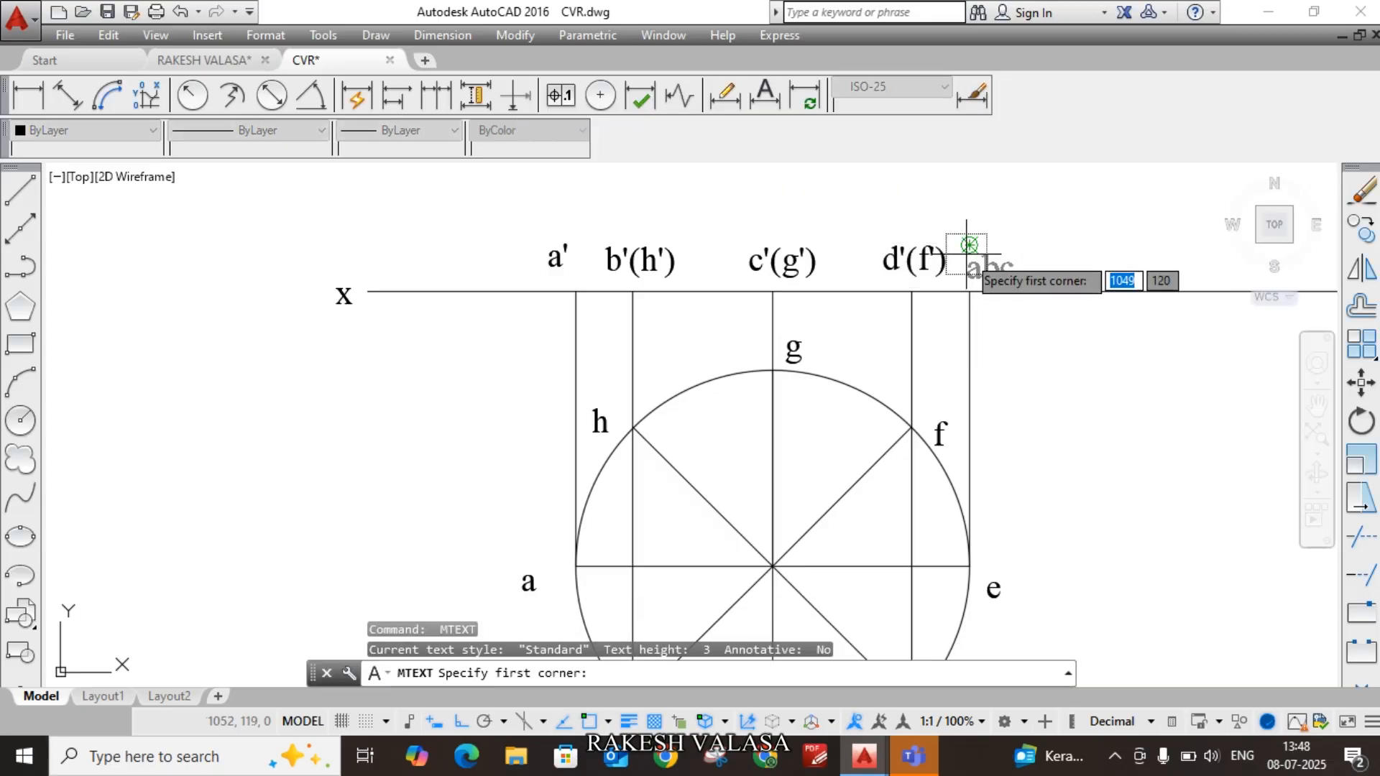
scroll(1006, 256, "up", 4)
left_click(962, 253)
left_click(1020, 306)
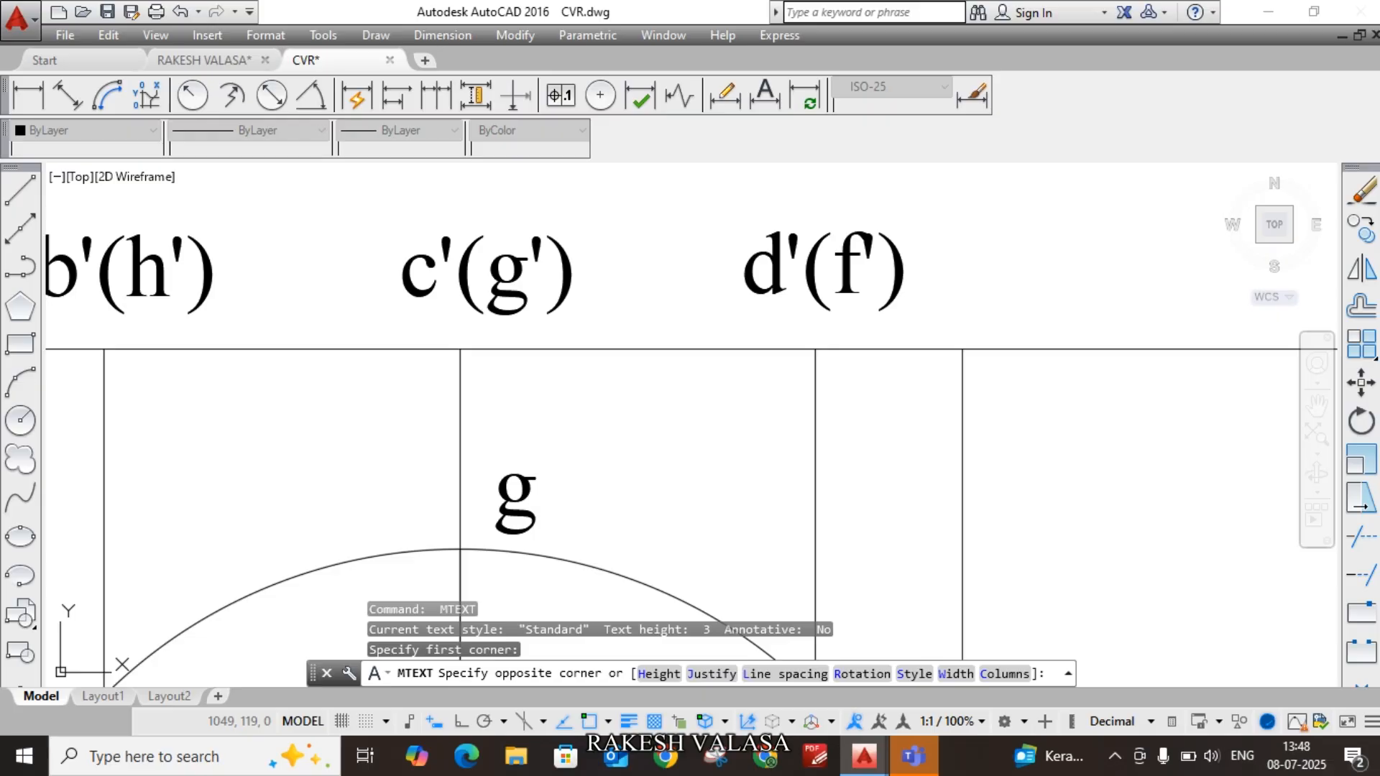
type("e'")
left_click(1099, 403)
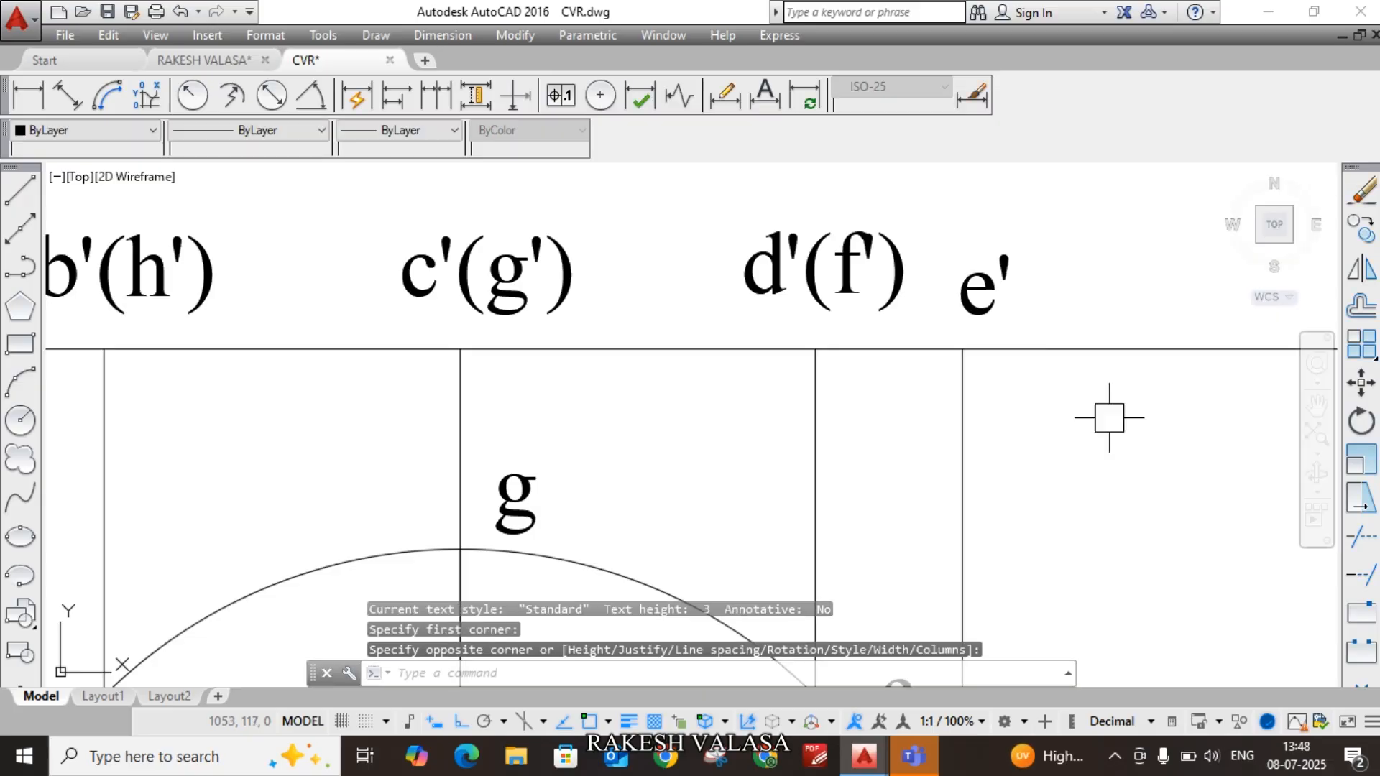
scroll(924, 401, "down", 2)
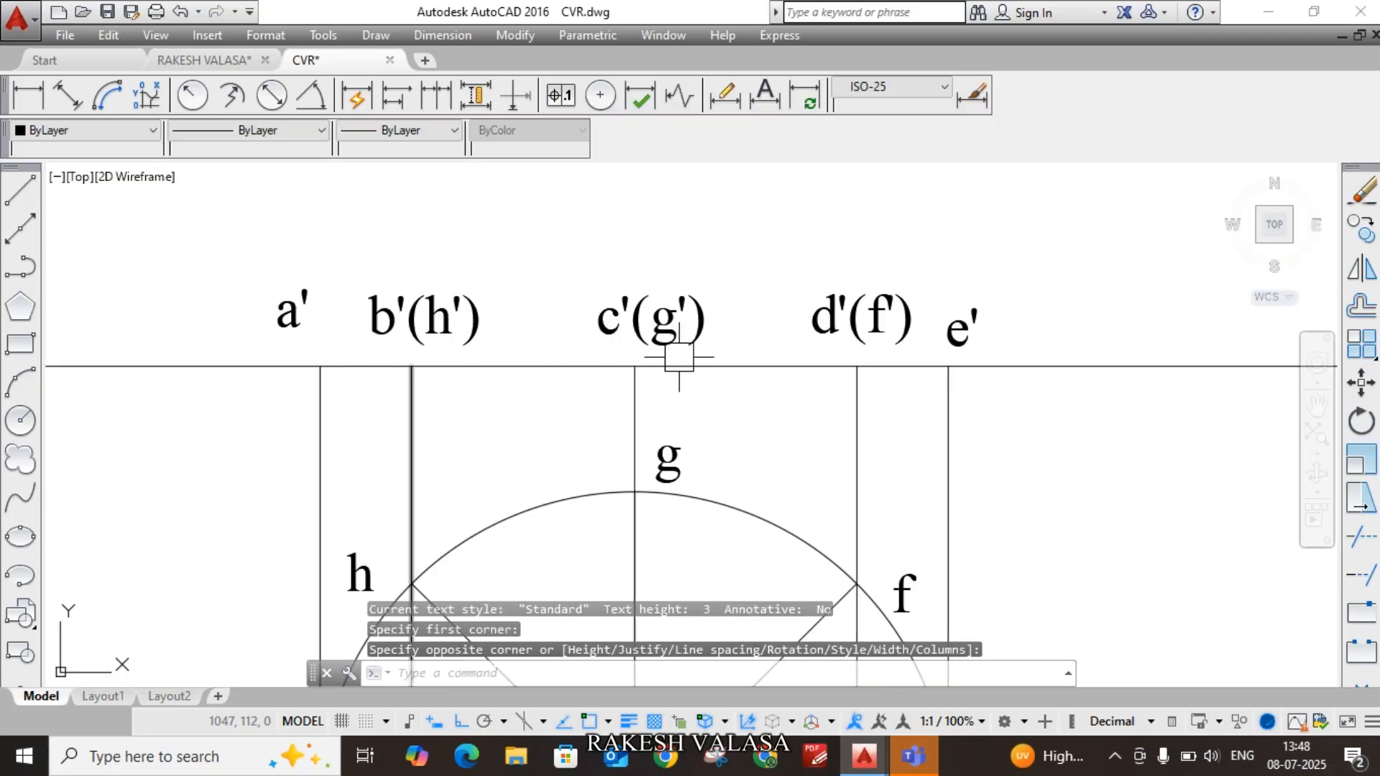
Step: Draw connected line segments along the XY line from a' through b'(h'), c'(g') and d'(f') to e'
type("l")
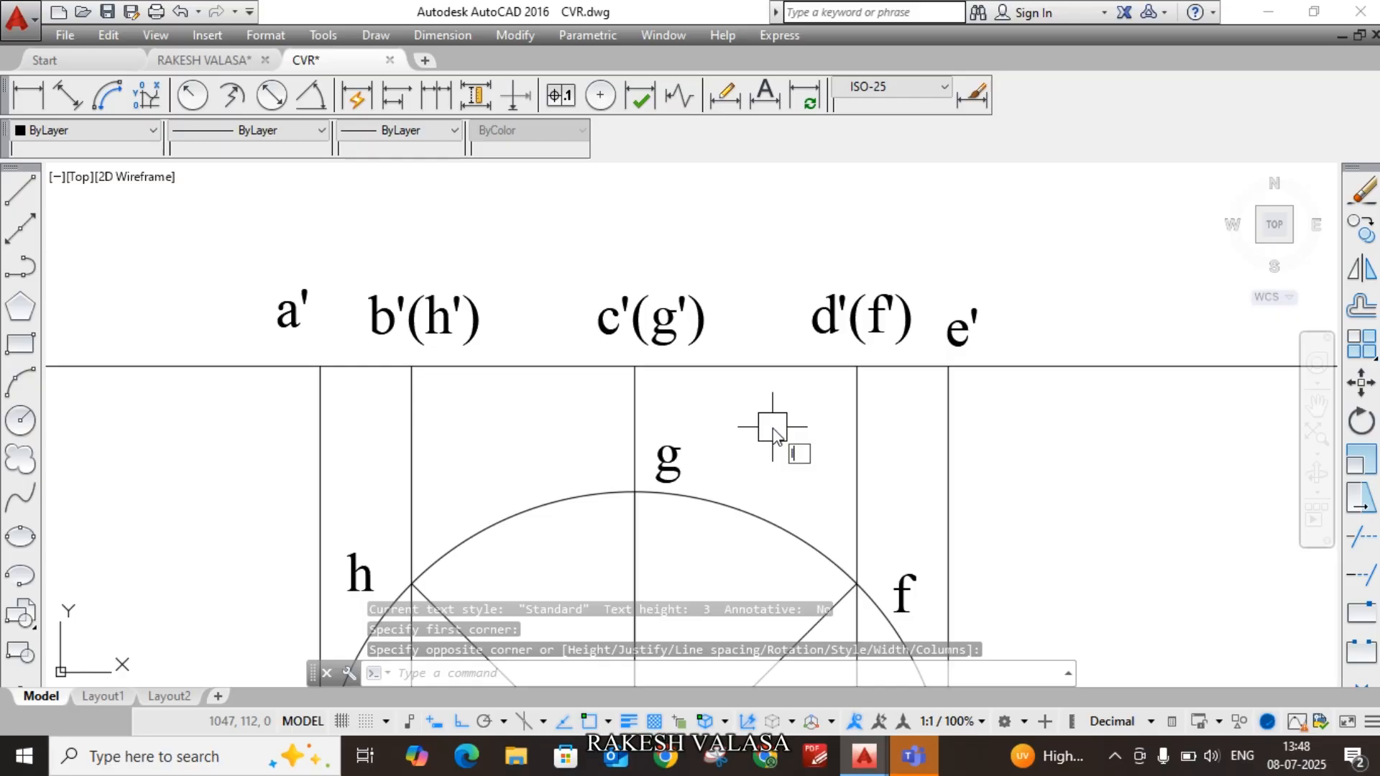
key("Return")
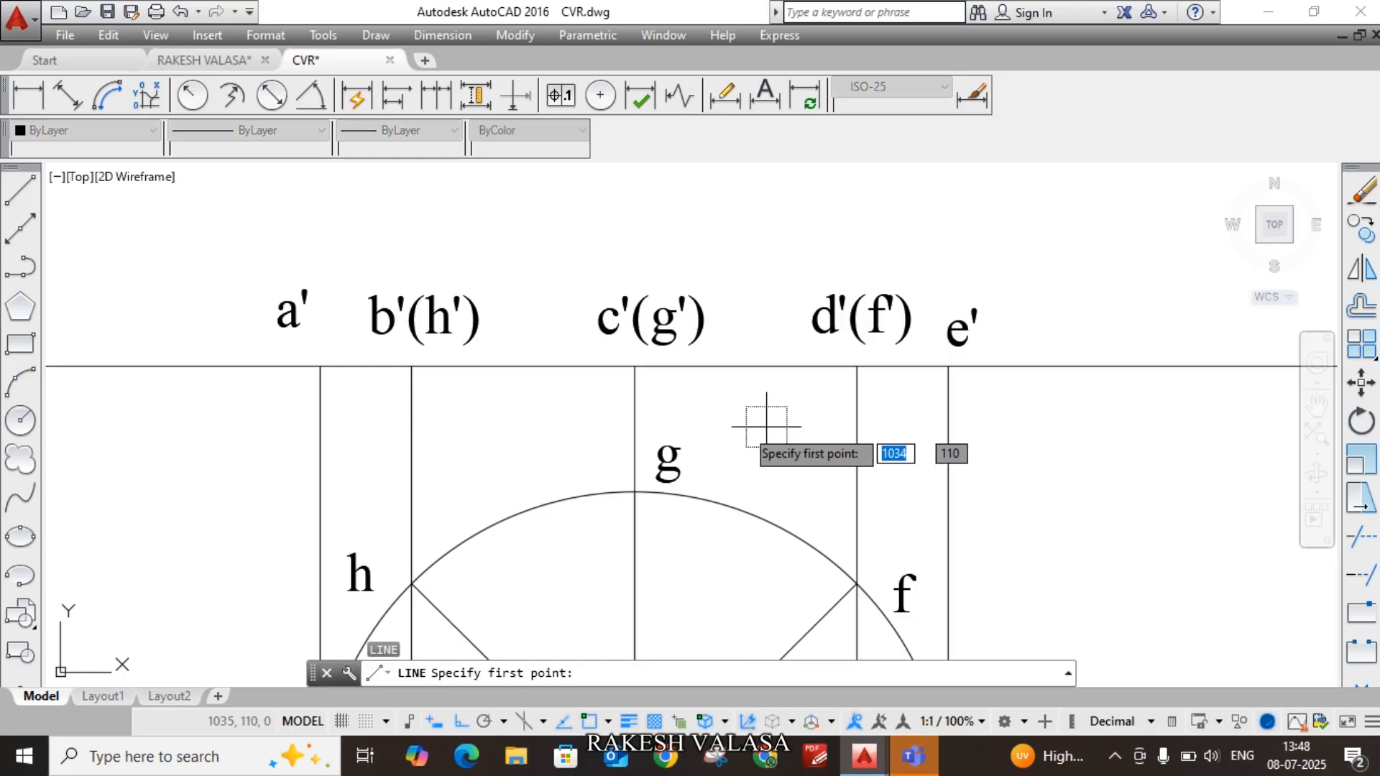
left_click(320, 366)
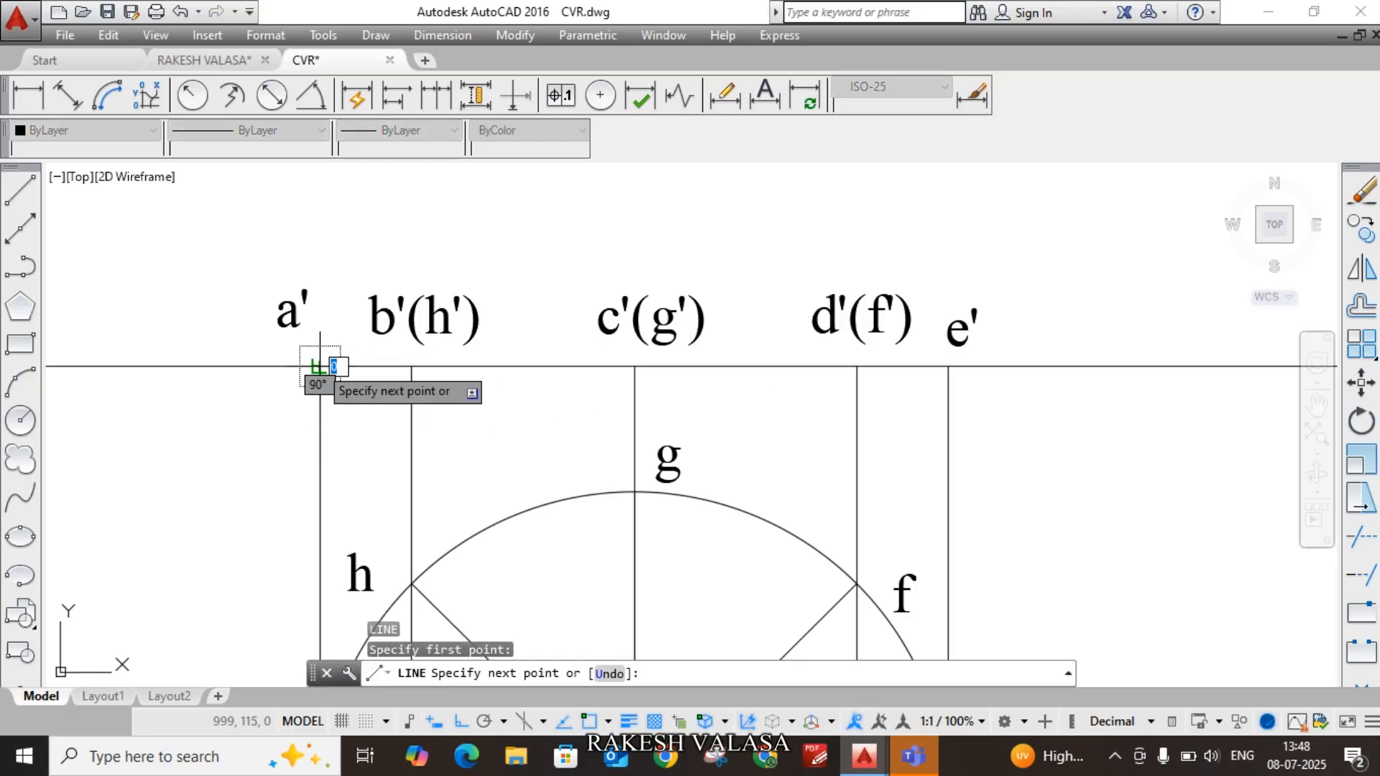
left_click(411, 367)
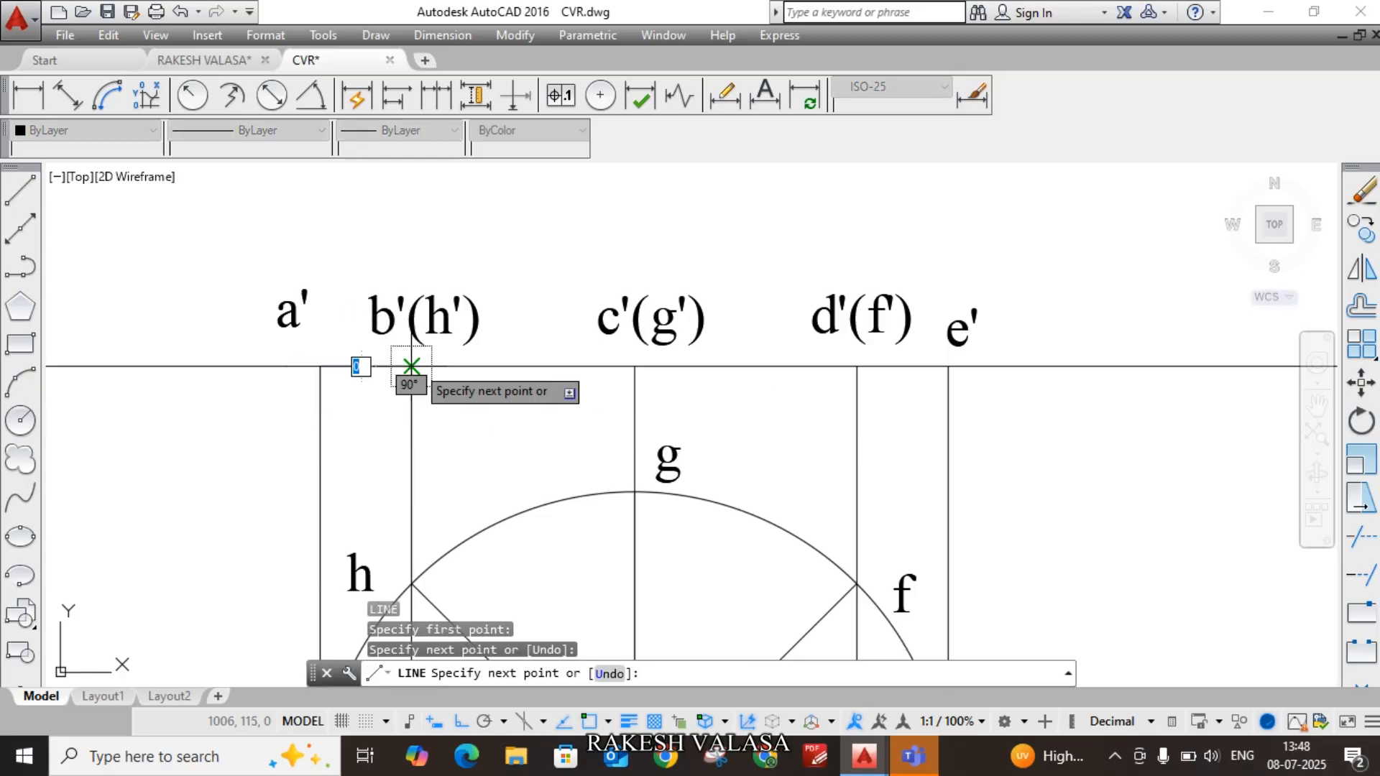
left_click(633, 367)
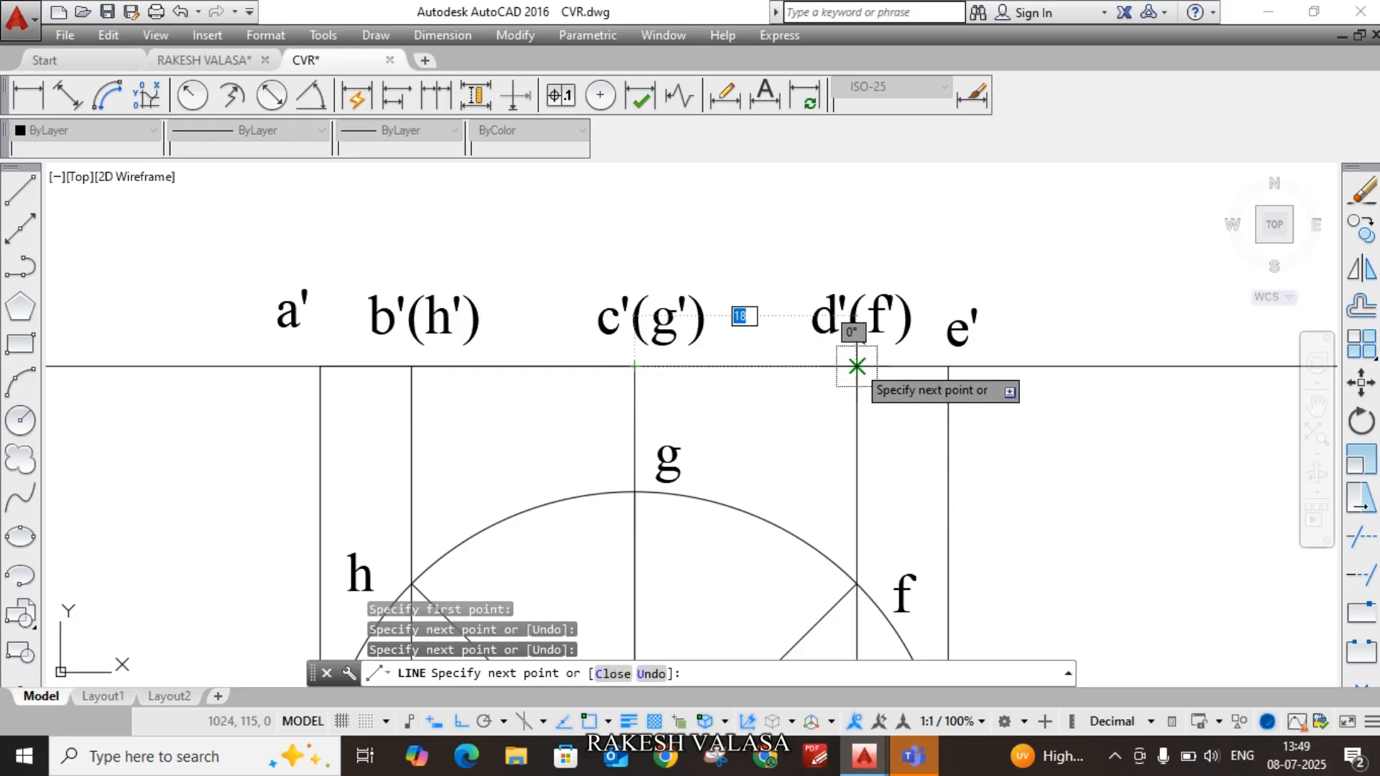
left_click(856, 367)
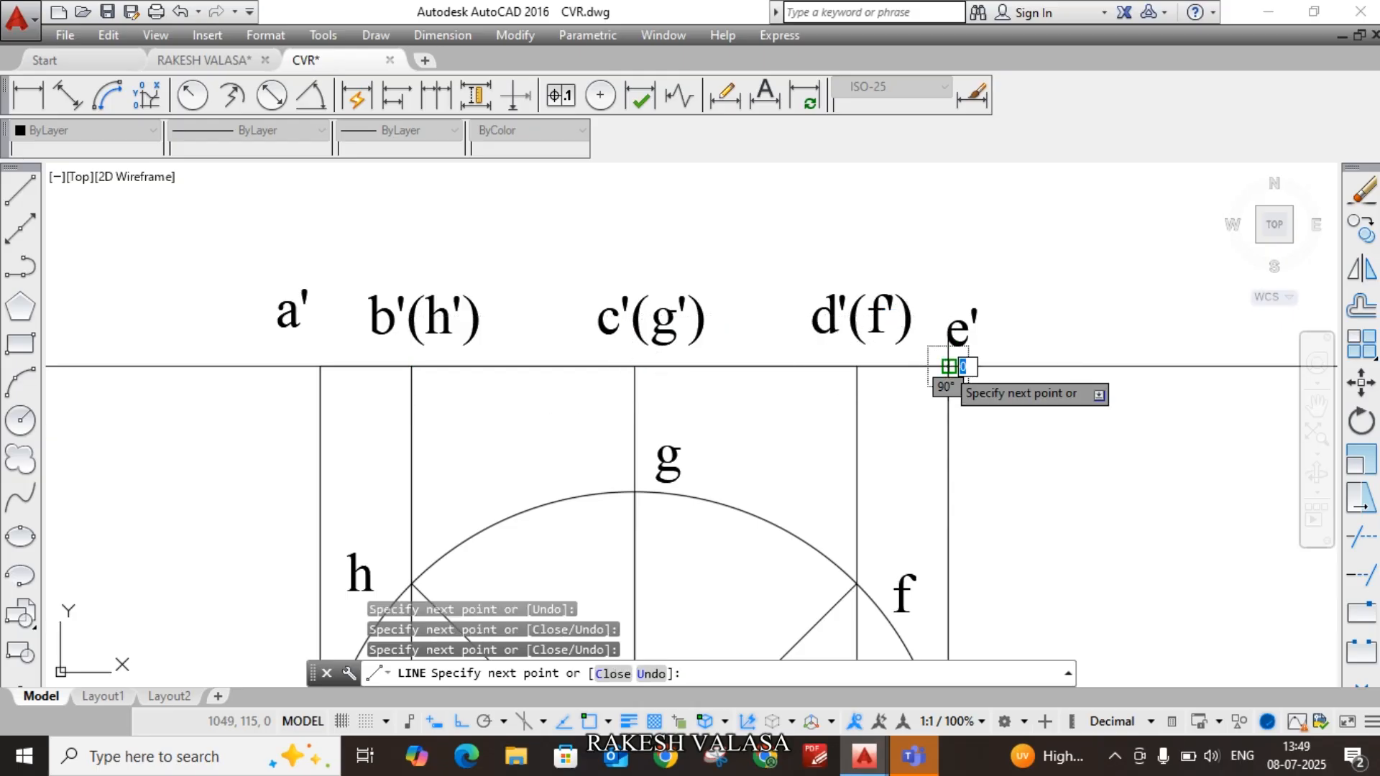
key("Escape")
scroll(839, 296, "down", 4)
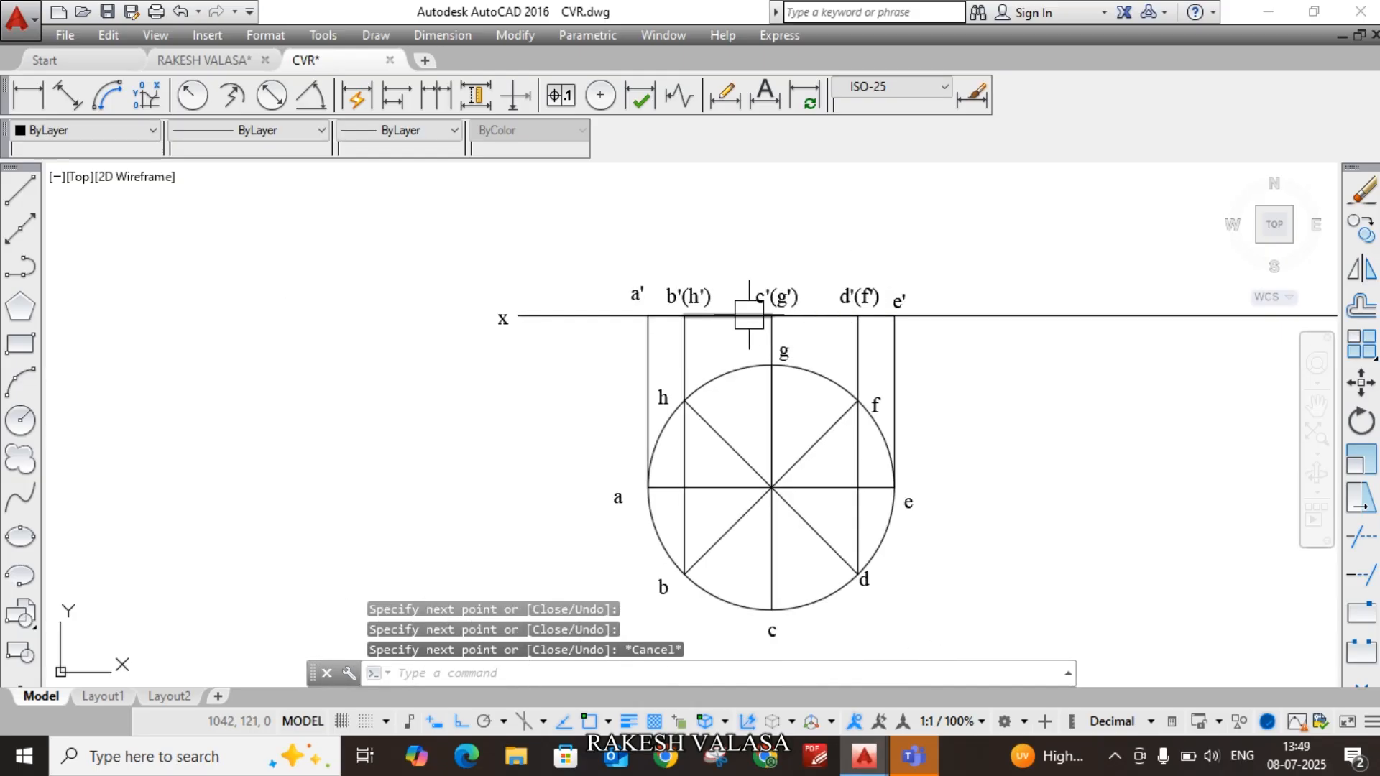
Step: Set the lineweight of the four a'-to-e' segments and the top-view circle to 0.30 mm
scroll(605, 314, "up", 6)
left_click(615, 283)
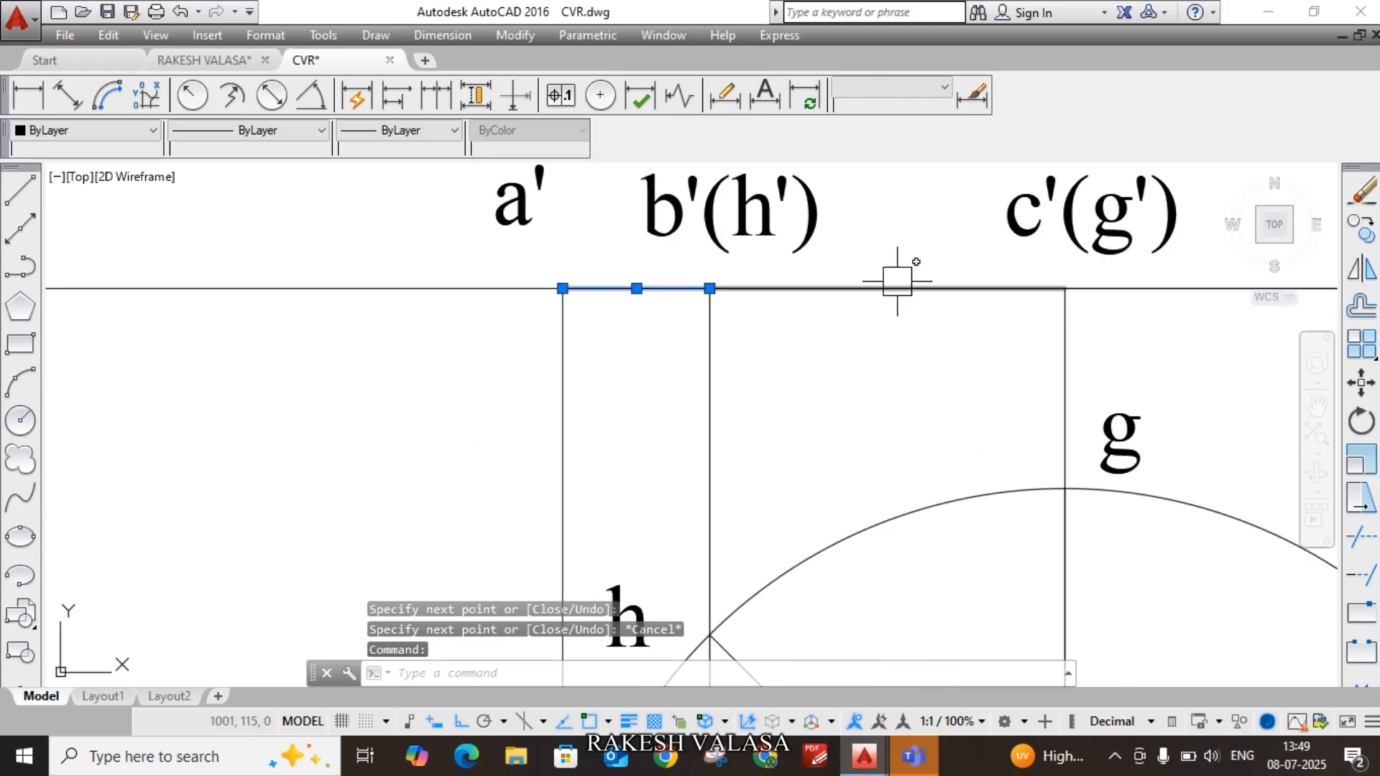
left_click(894, 282)
left_click(1185, 288)
scroll(872, 296, "down", 2)
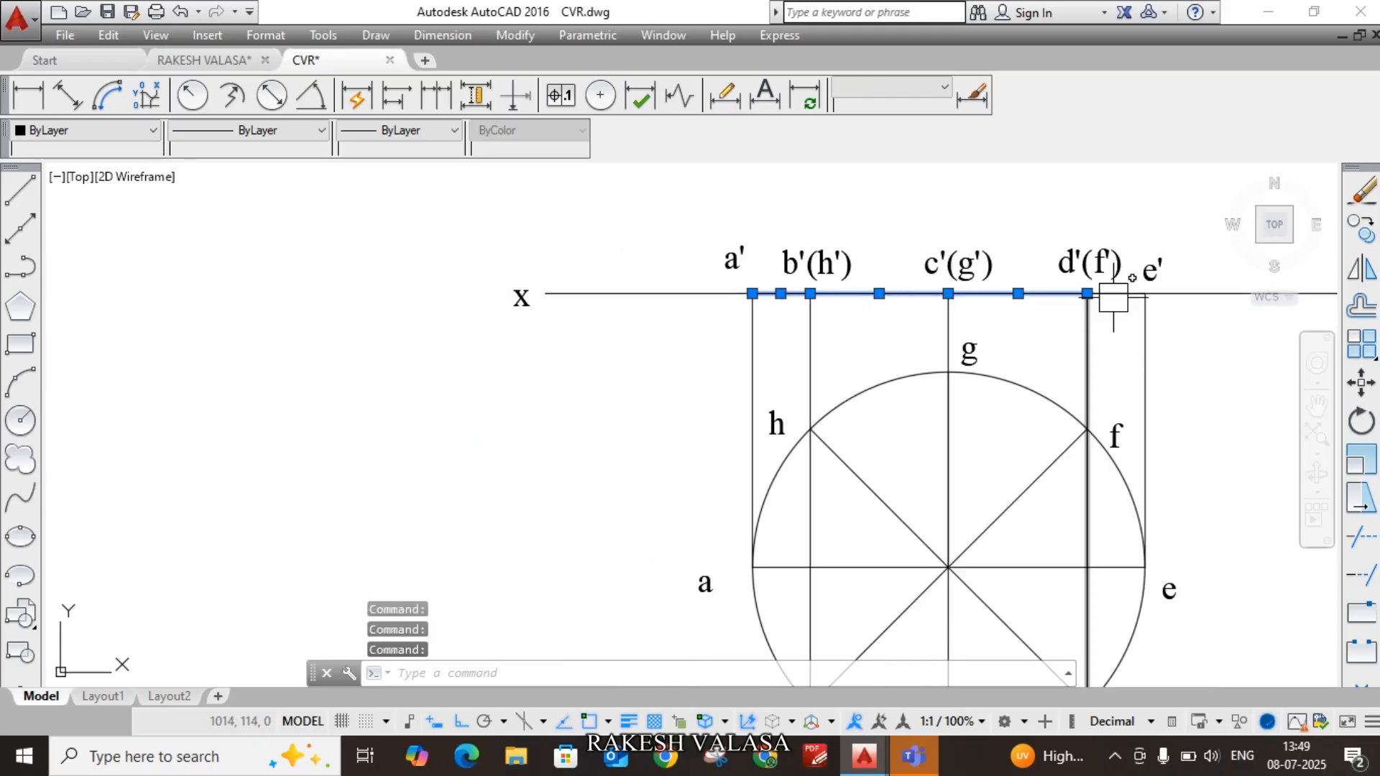
scroll(1113, 294, "up", 3)
left_click(921, 538)
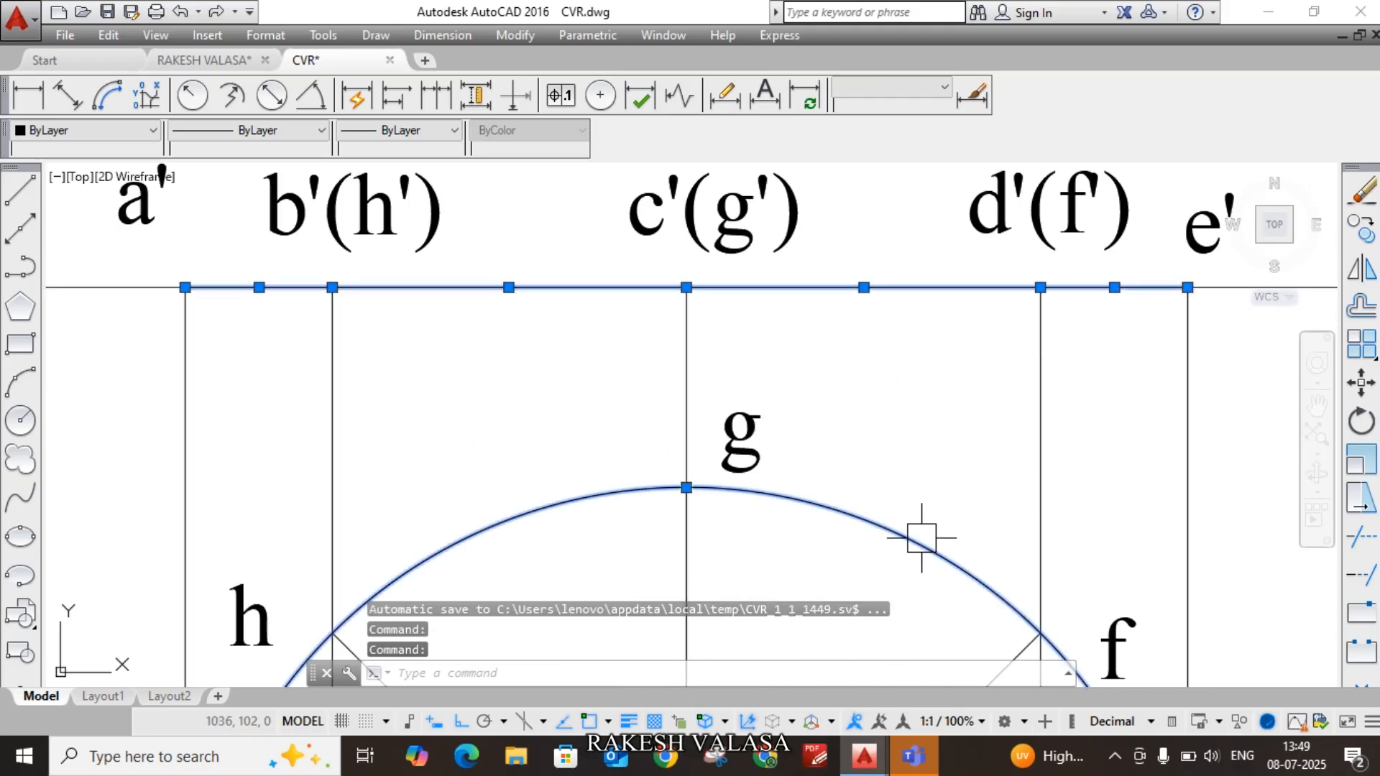
left_click(448, 133)
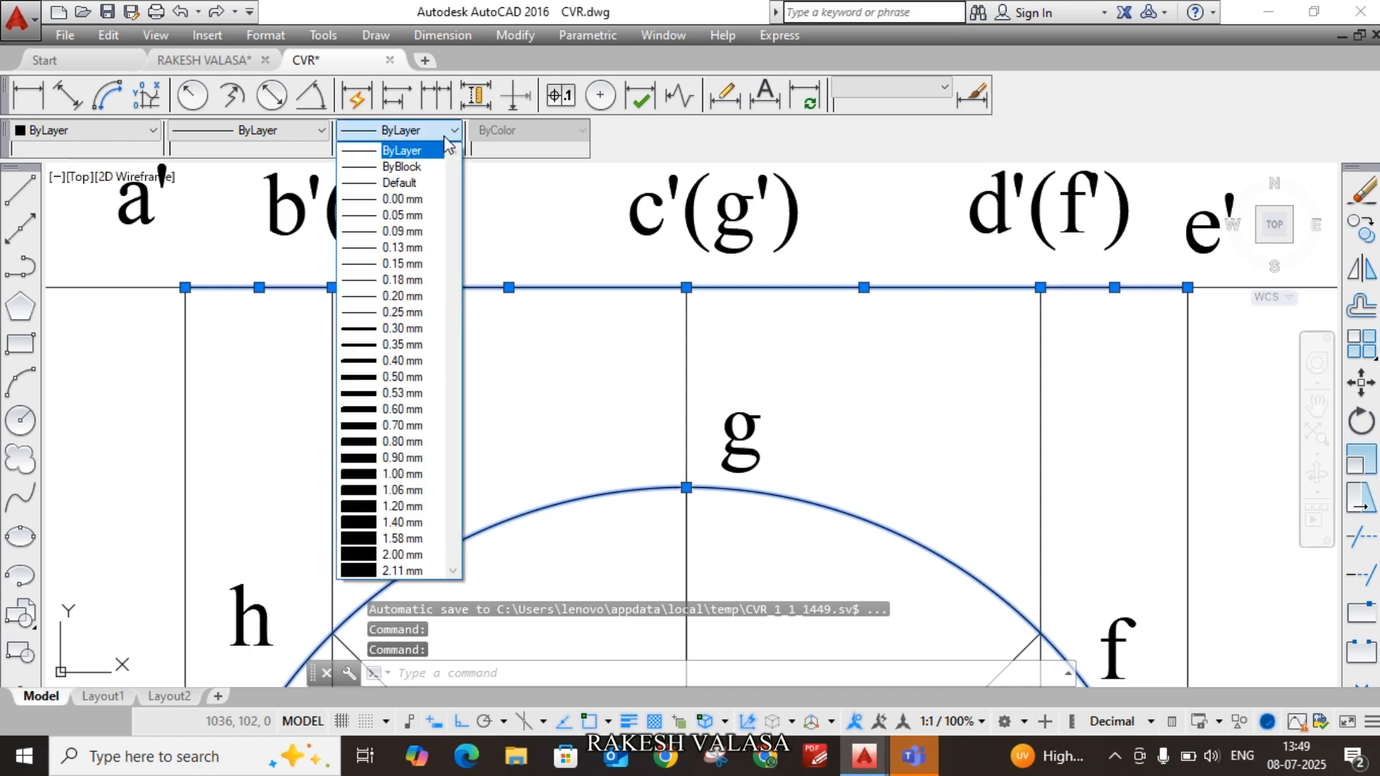
left_click(429, 329)
scroll(725, 303, "down", 4)
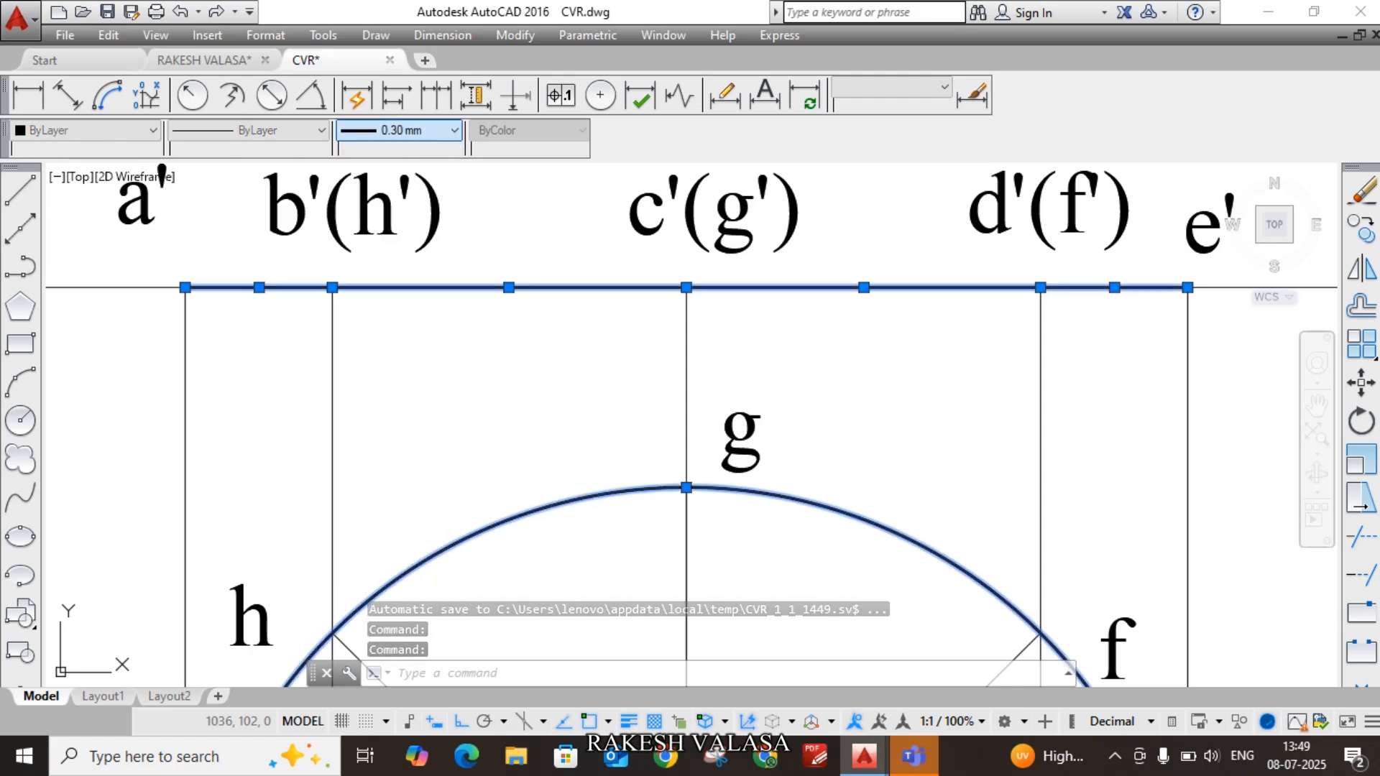
key("Escape")
scroll(679, 349, "down", 2)
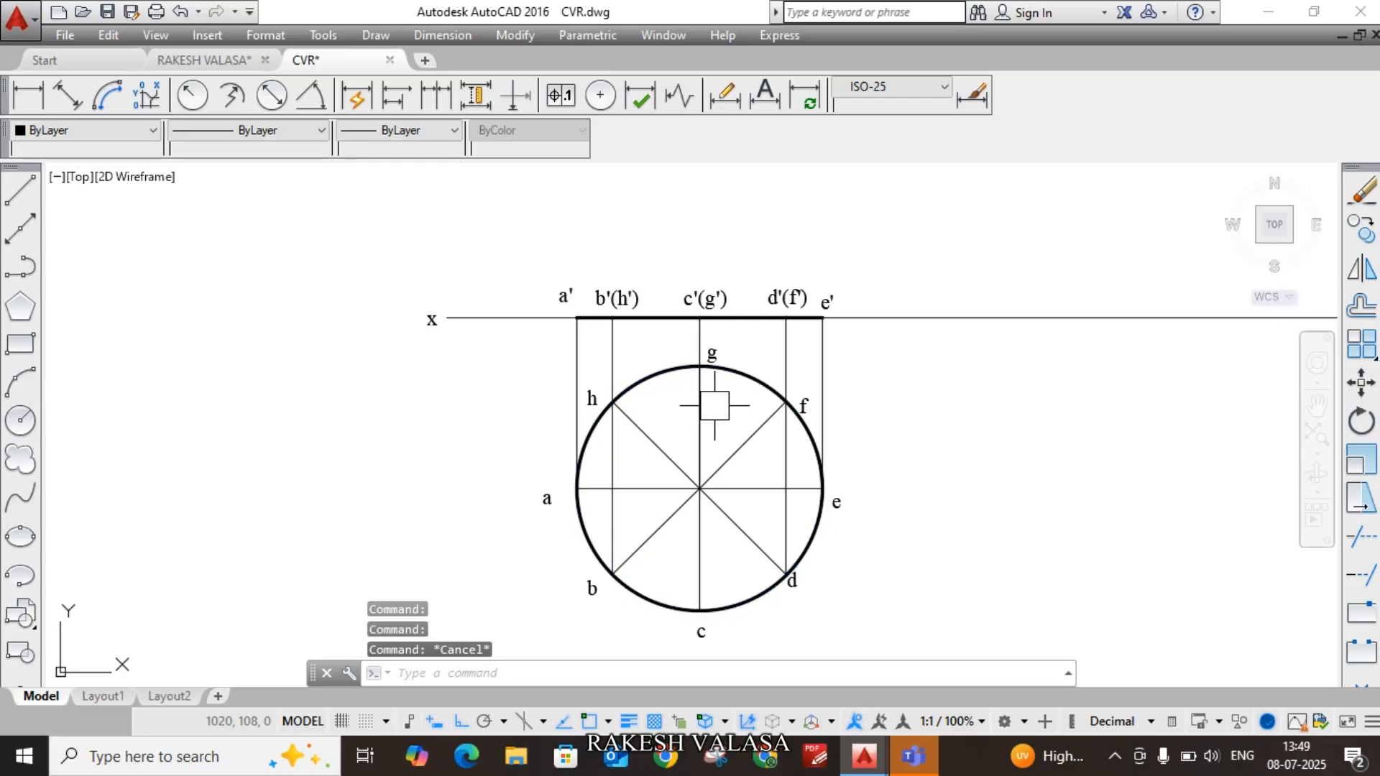
Step: Copy the four a'-to-e' segments with their five labels about 76 mm to the right along the XY line, using a' as base point
mouse_move(984, 409)
middle_mouse_down()
mouse_move(825, 617)
mouse_move(745, 639)
middle_mouse_up()
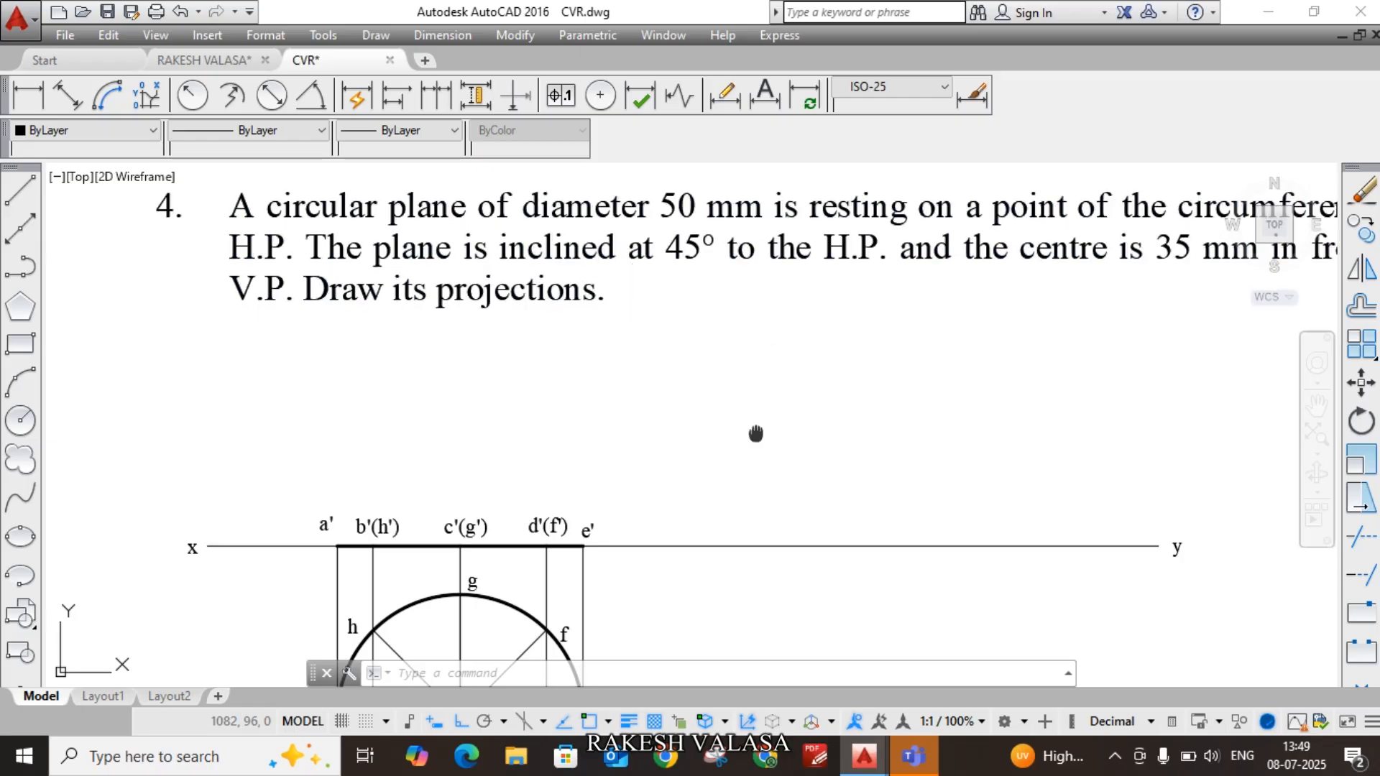
middle_click_drag(756, 433, 782, 316)
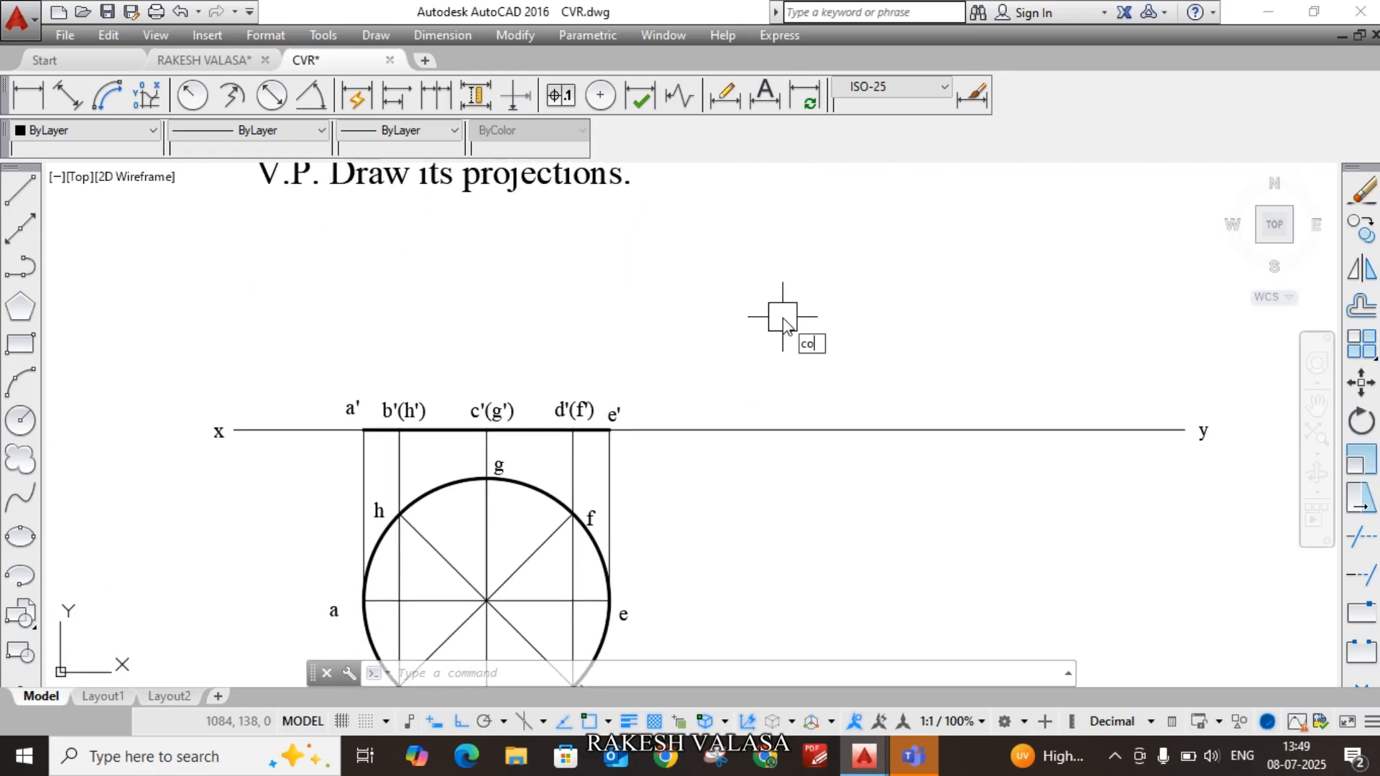
key("Return")
scroll(391, 437, "up", 6)
left_click(349, 410)
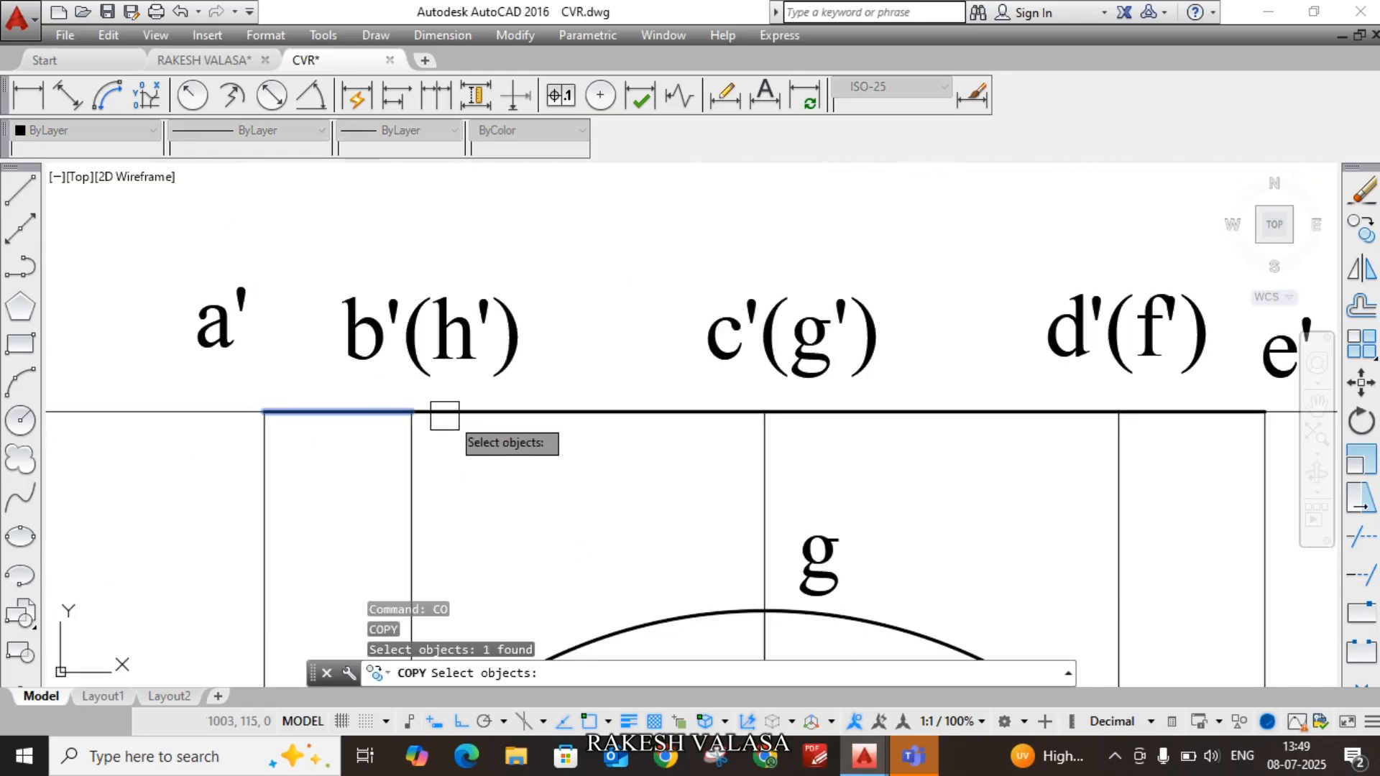
left_click(606, 411)
left_click(872, 411)
scroll(874, 412, "down", 2)
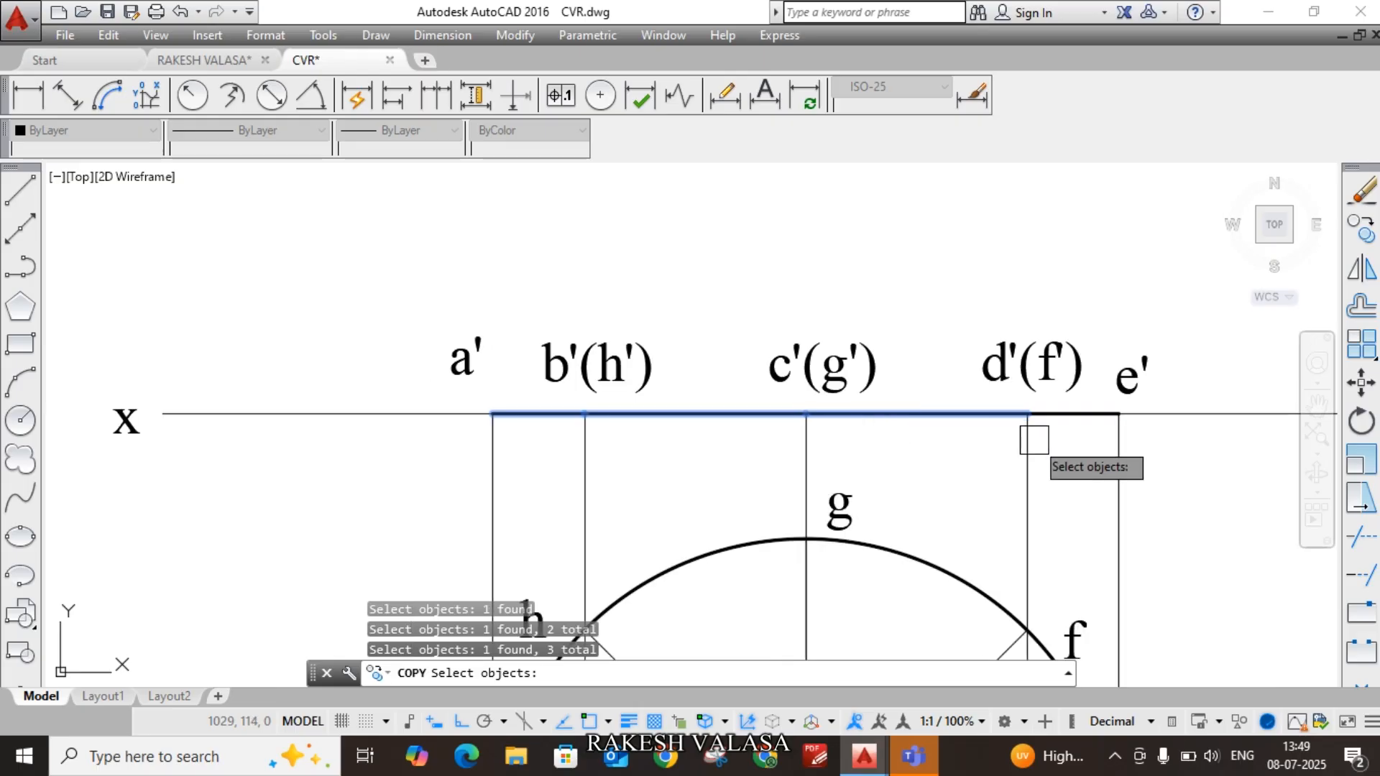
left_click(1074, 418)
left_click(1132, 375)
left_click(1032, 373)
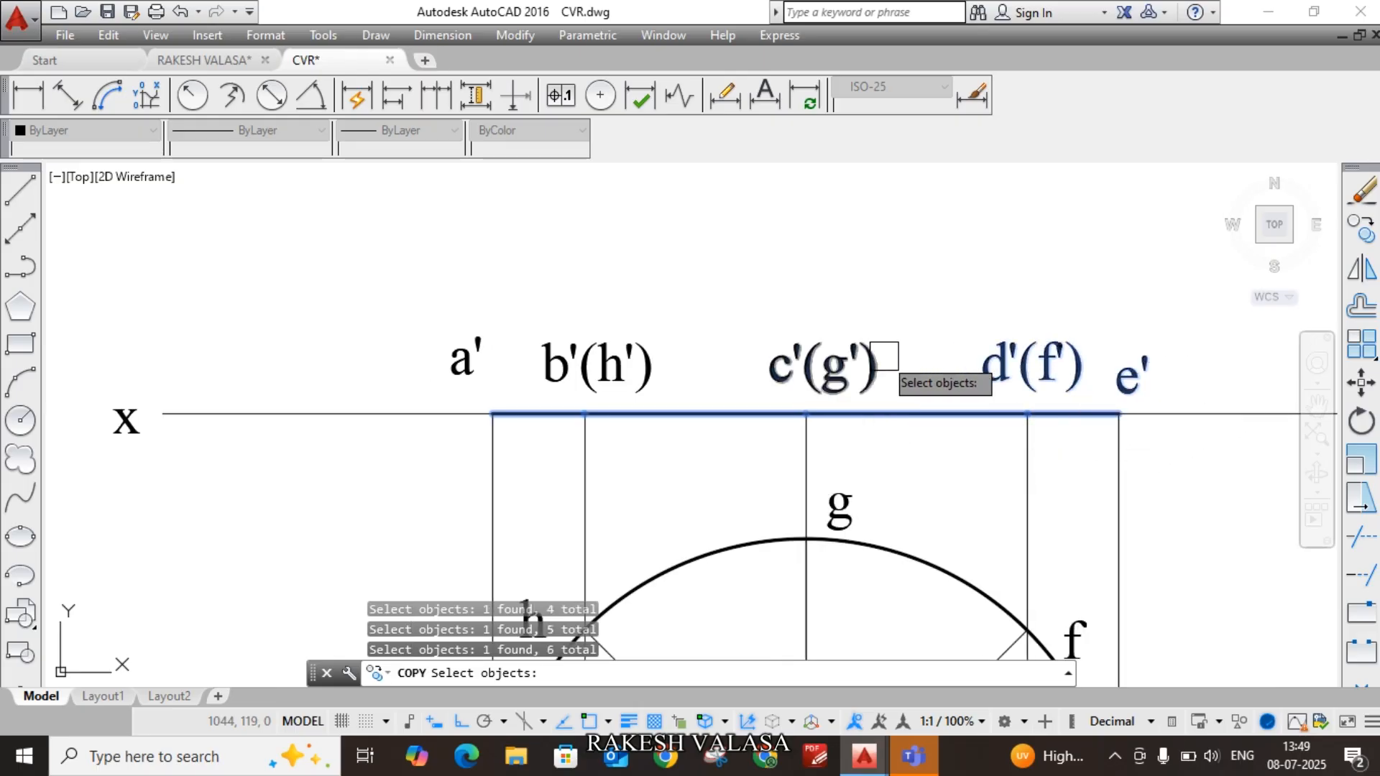
left_click(873, 372)
left_click(573, 360)
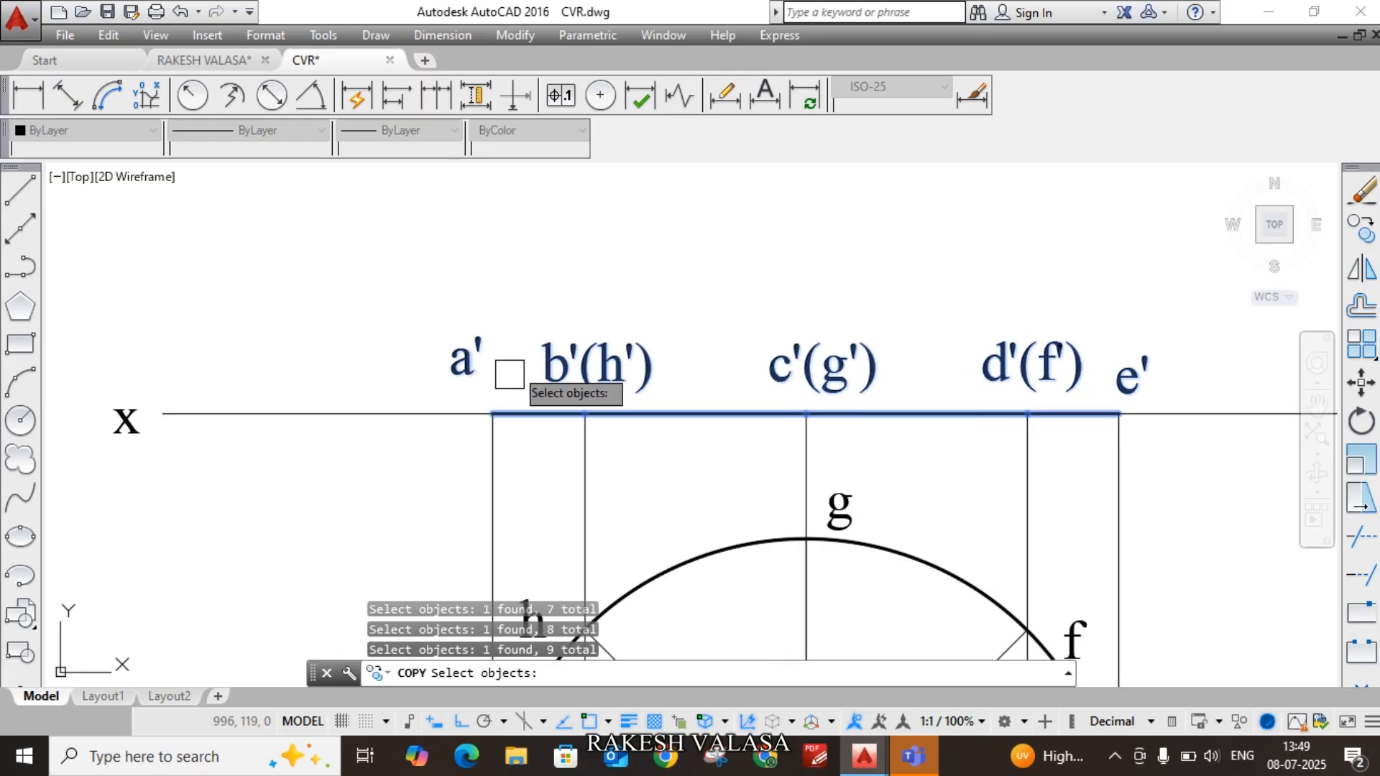
key("Return")
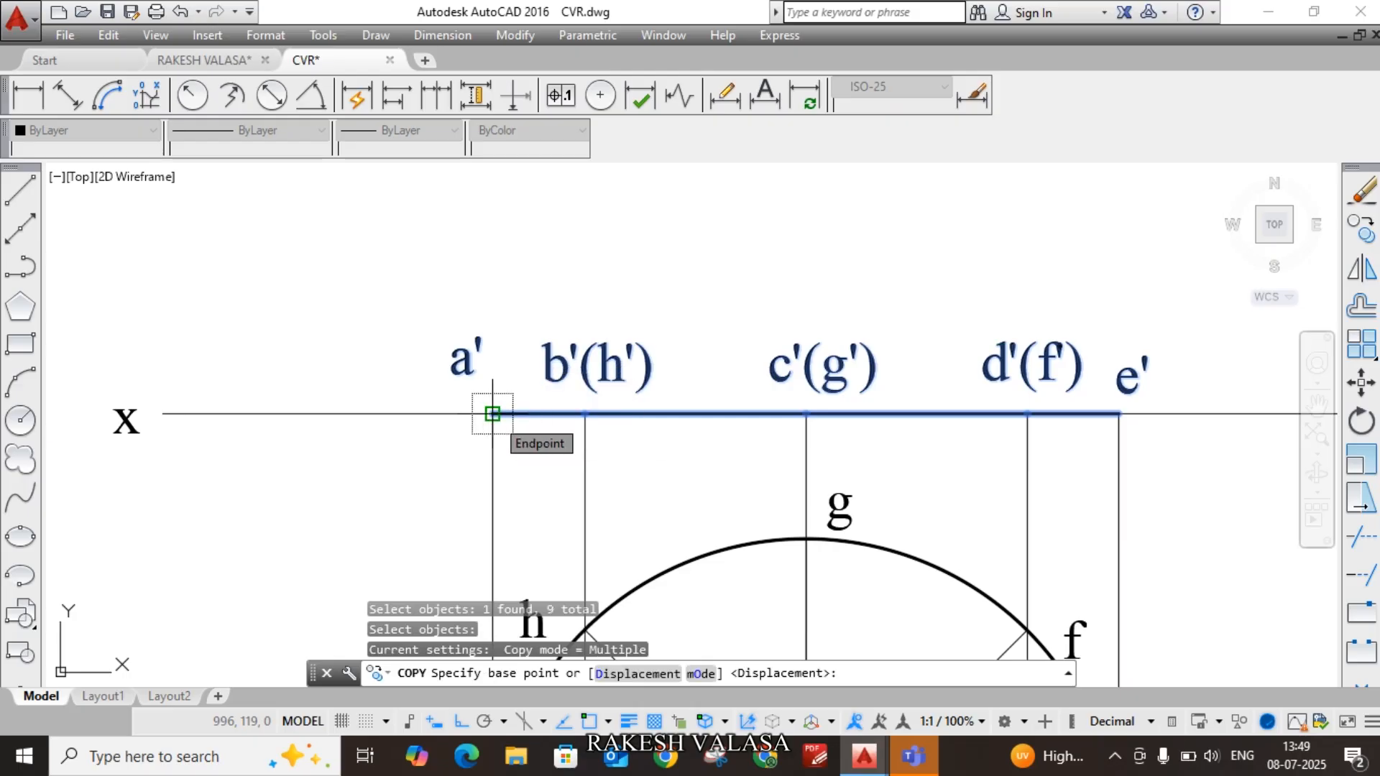
left_click(492, 413)
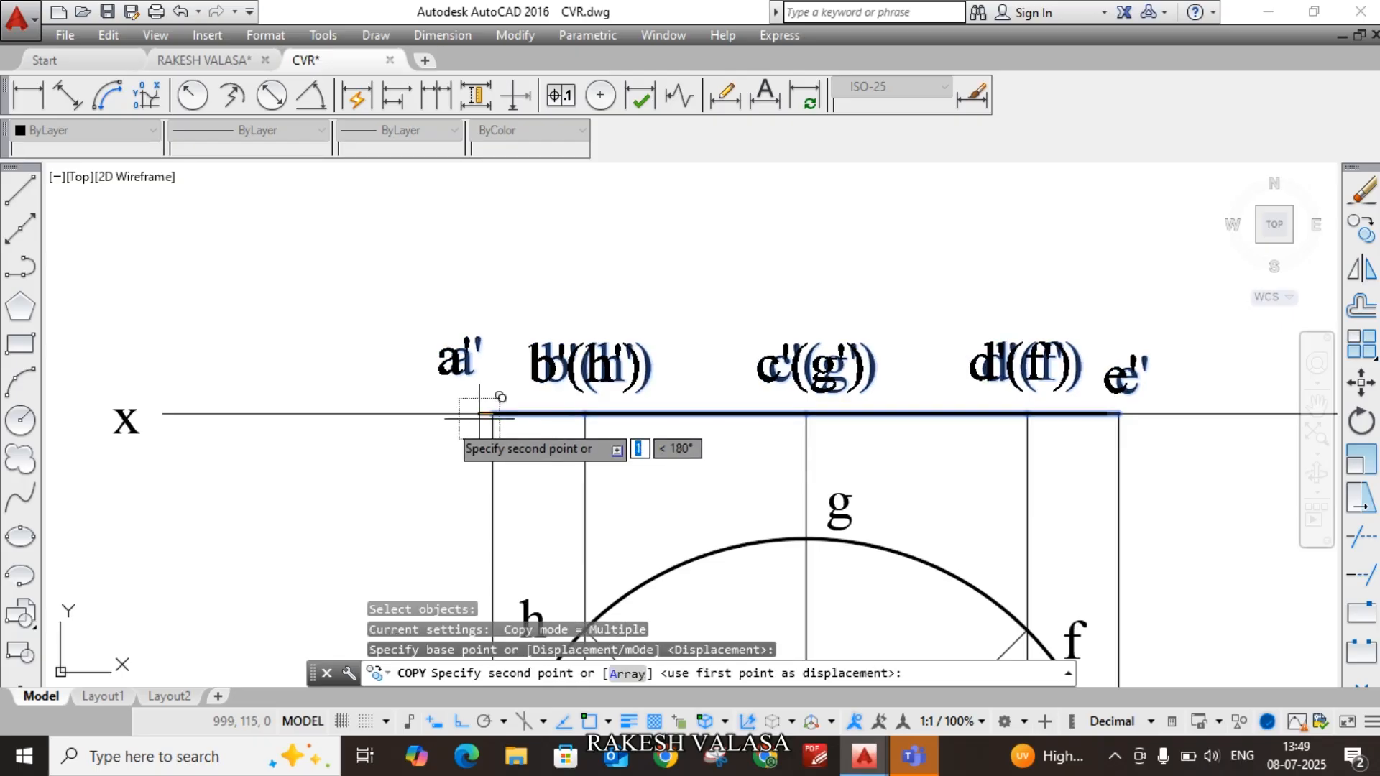
scroll(431, 524, "down", 4)
scroll(635, 433, "up", 2)
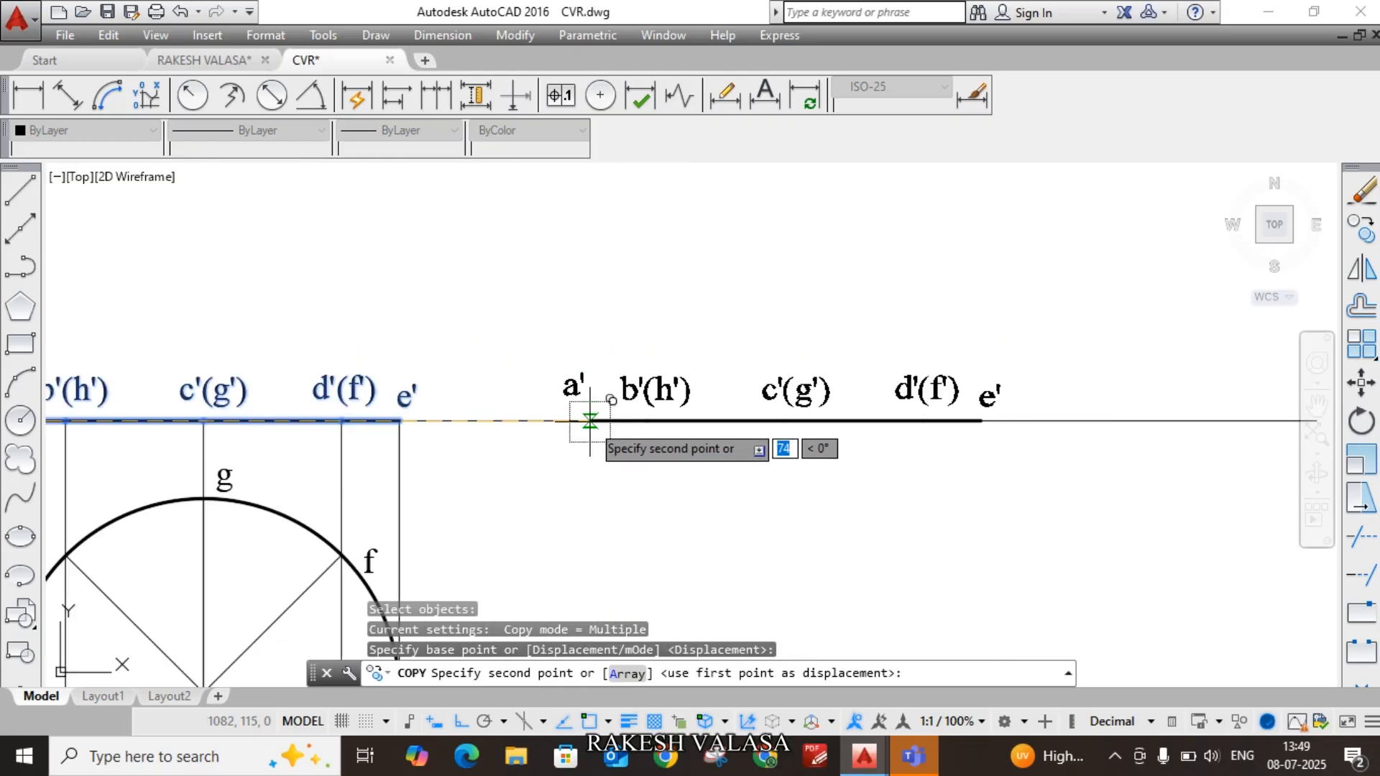
left_click(607, 421)
key("Escape")
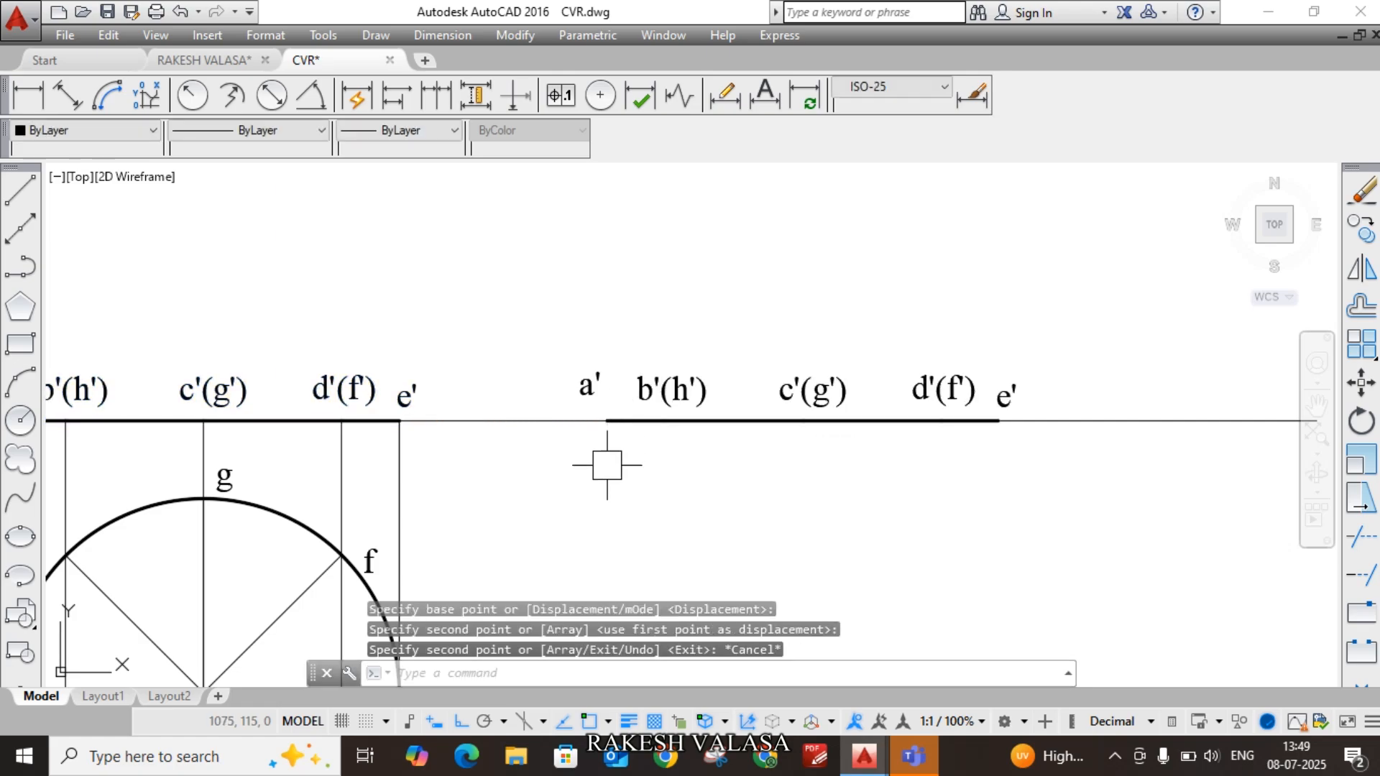
scroll(608, 475, "down", 4)
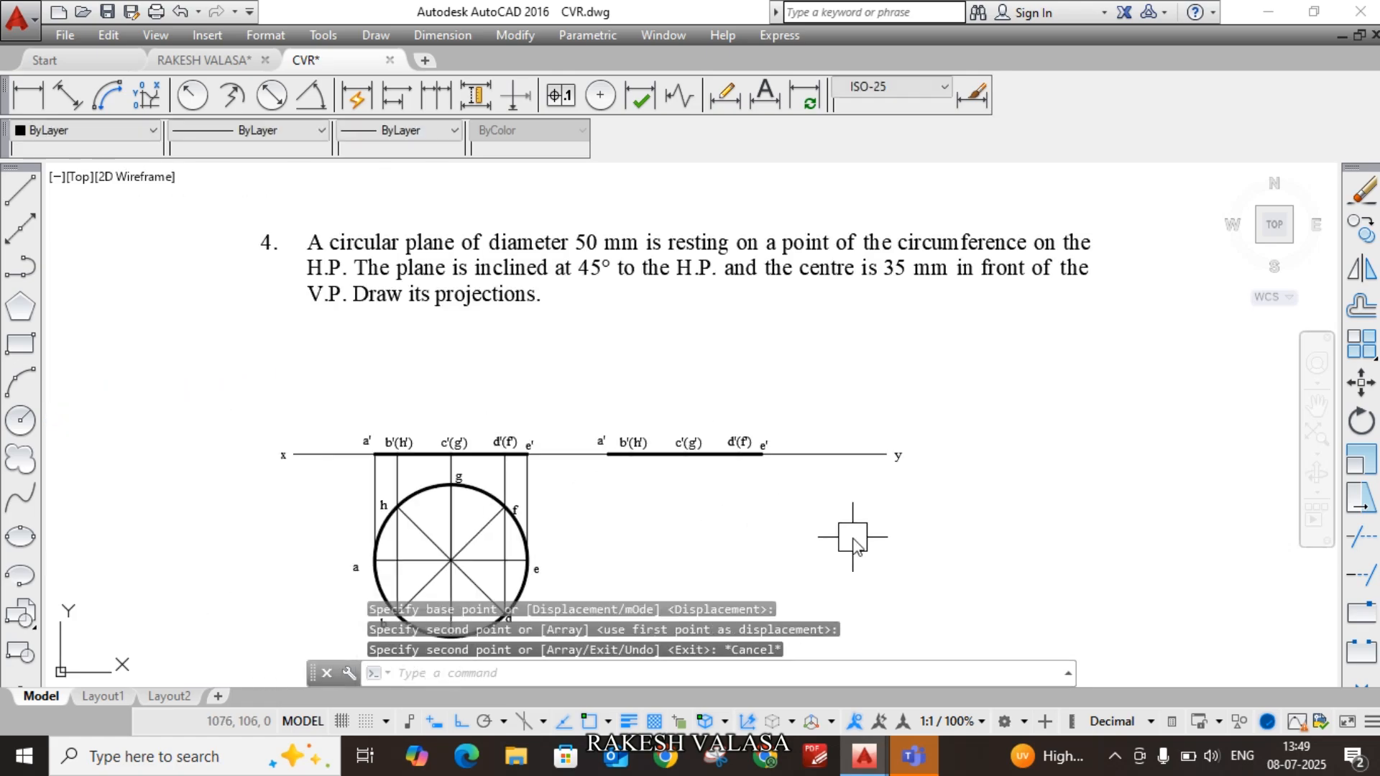
key("Return")
left_click(791, 495)
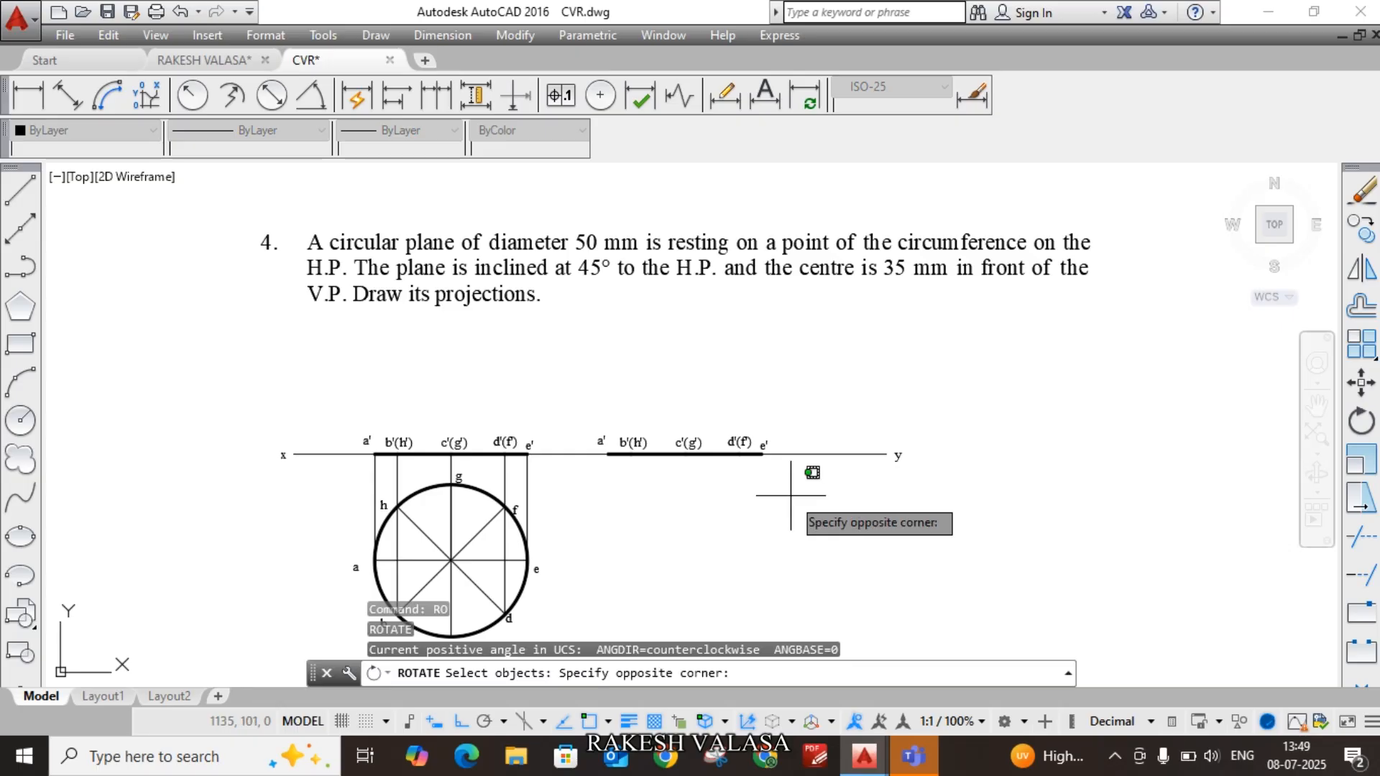
left_click(605, 394)
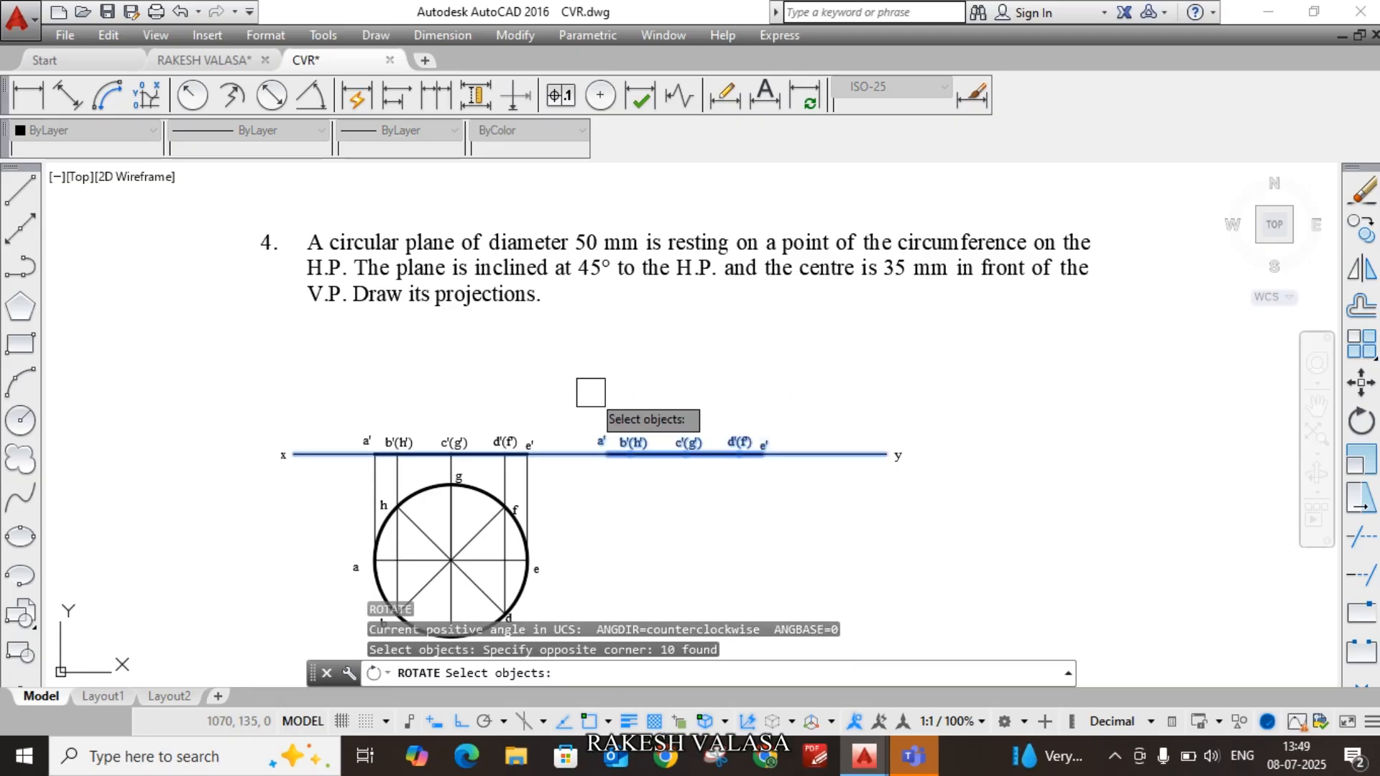
left_click(587, 455, "shift")
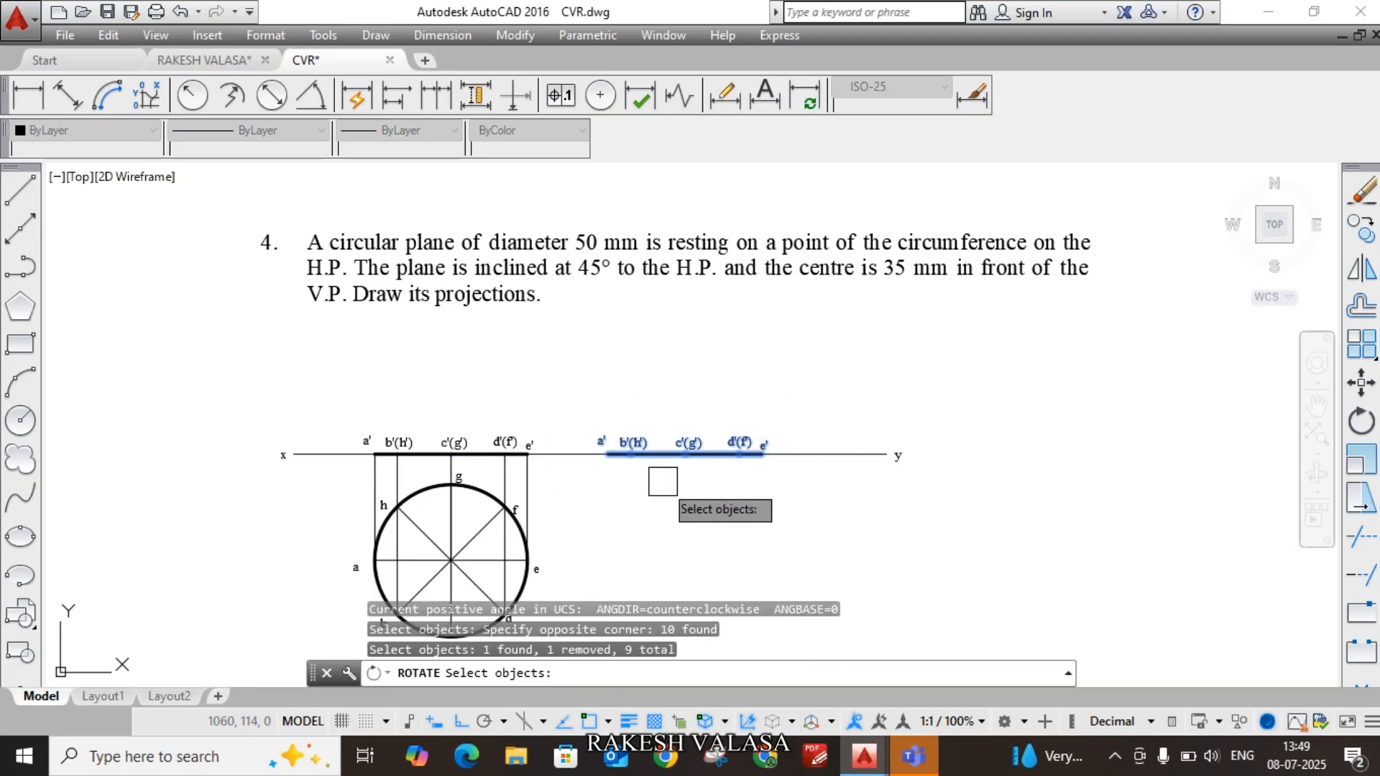
scroll(649, 490, "up", 2)
key("Return")
key("Return")
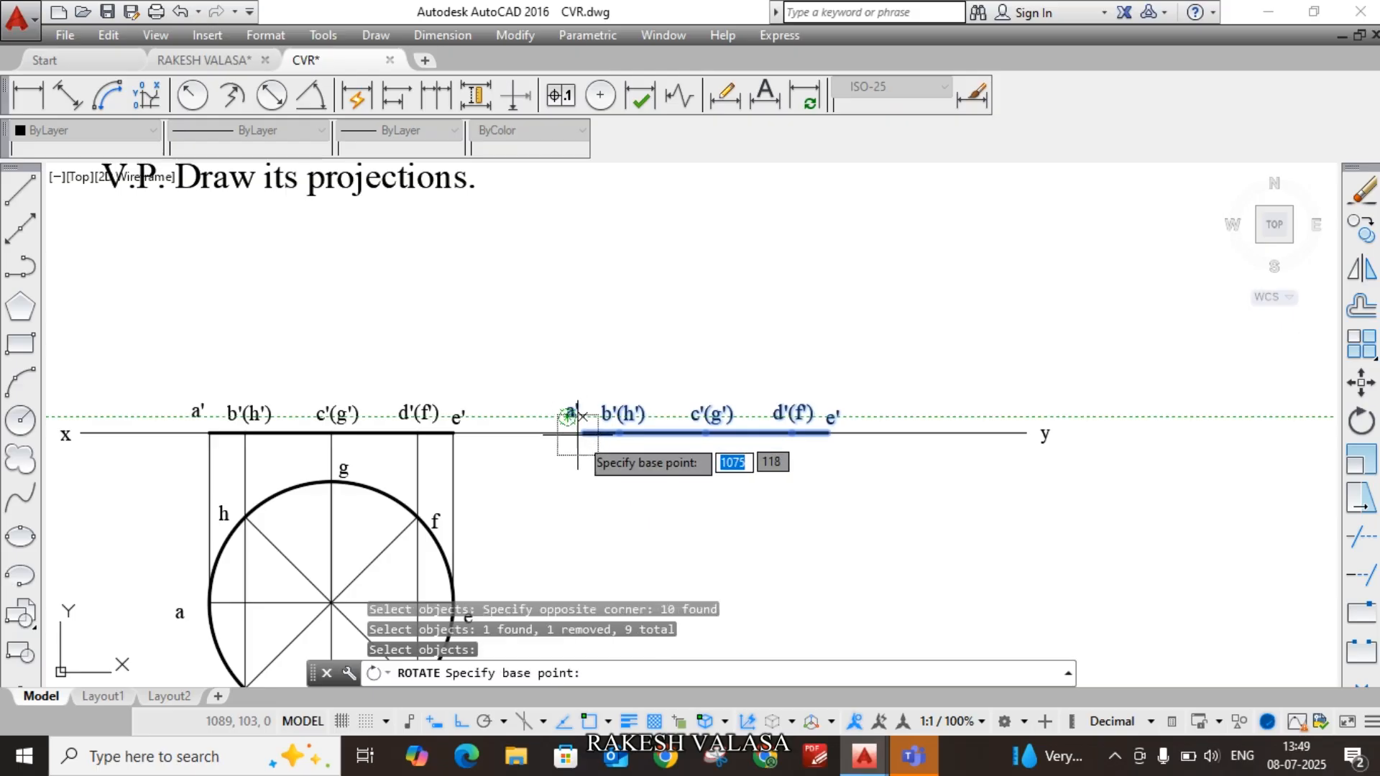
left_click(583, 433)
key("Return")
key("Return")
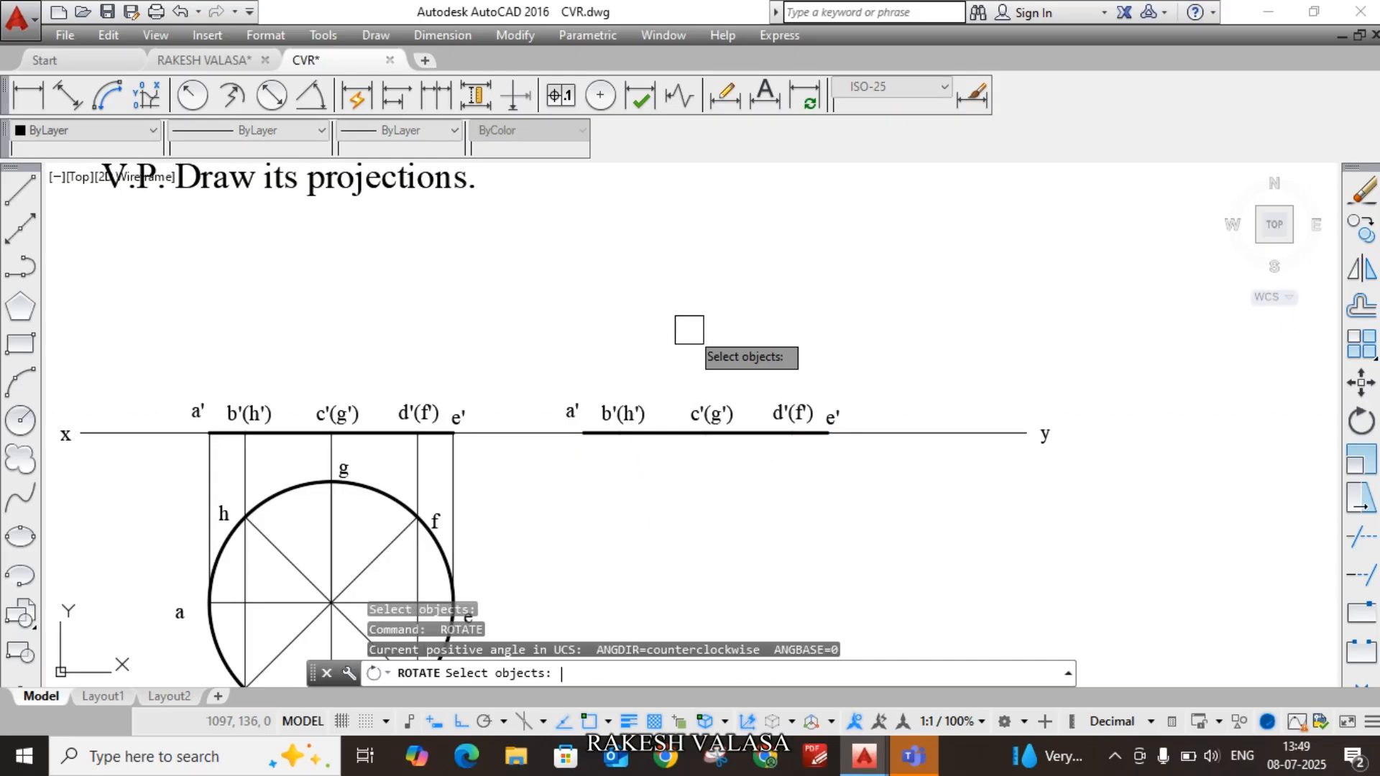
type("4")
key("Return")
type("5")
key("Return")
key("Return")
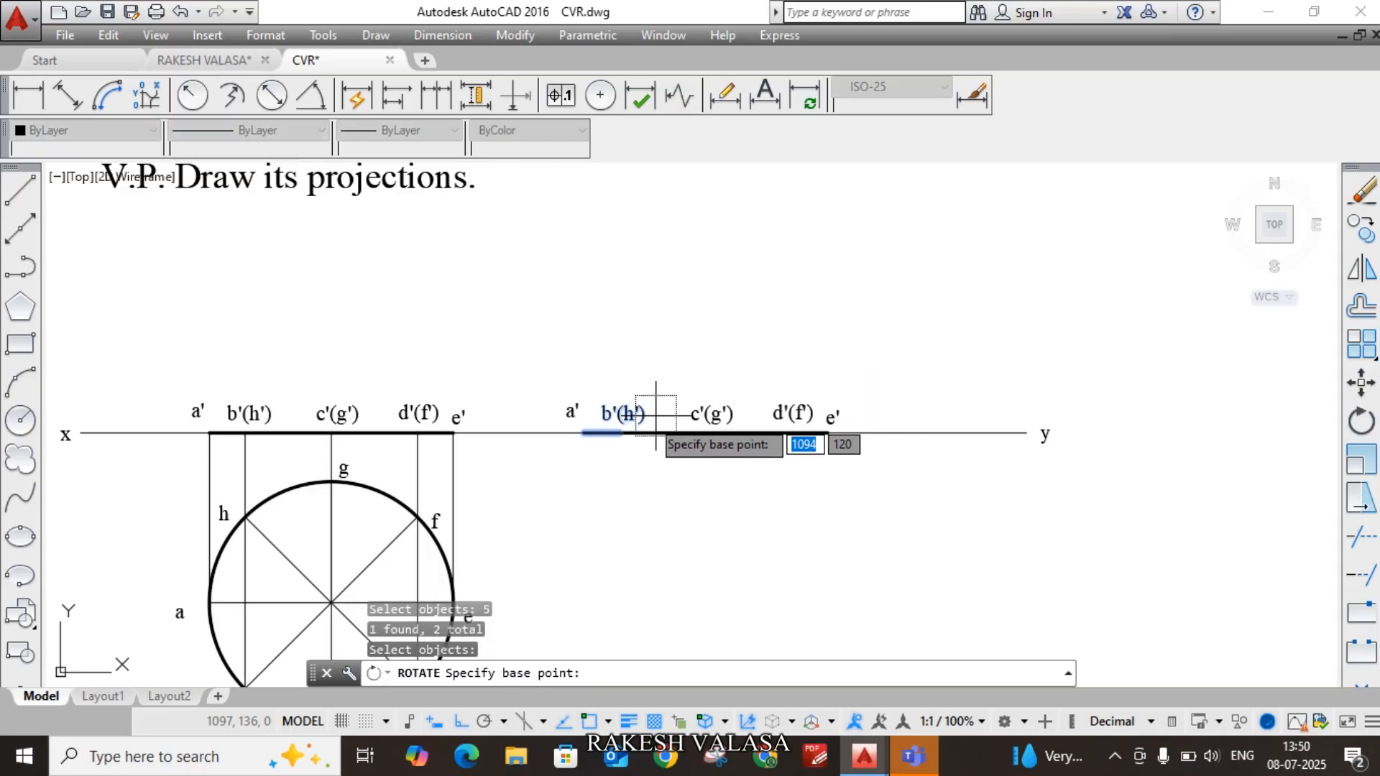
key("Escape")
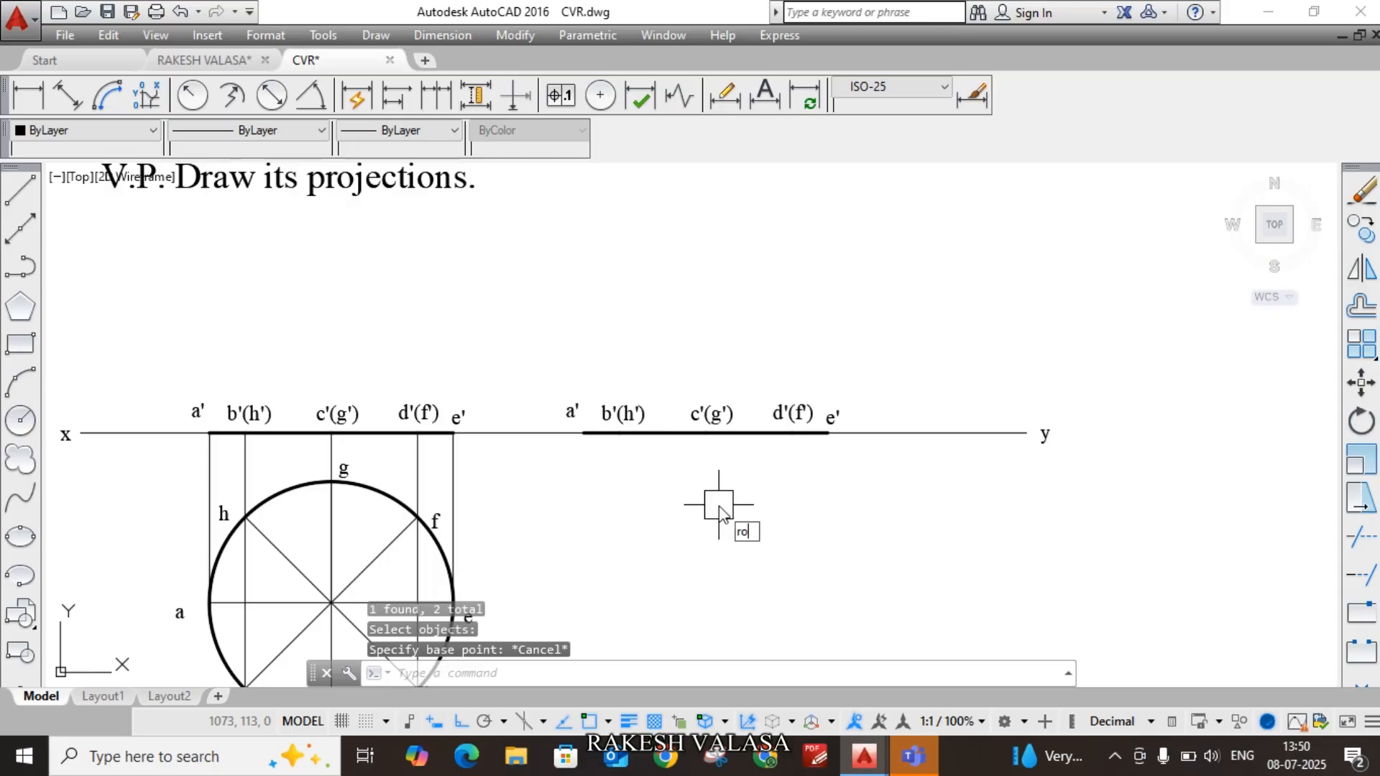
Step: Rotate the copied a'-to-e' segments and their labels by 45° about a', leaving the XY line out of the selection
type("ro")
key("Return")
left_click(868, 479)
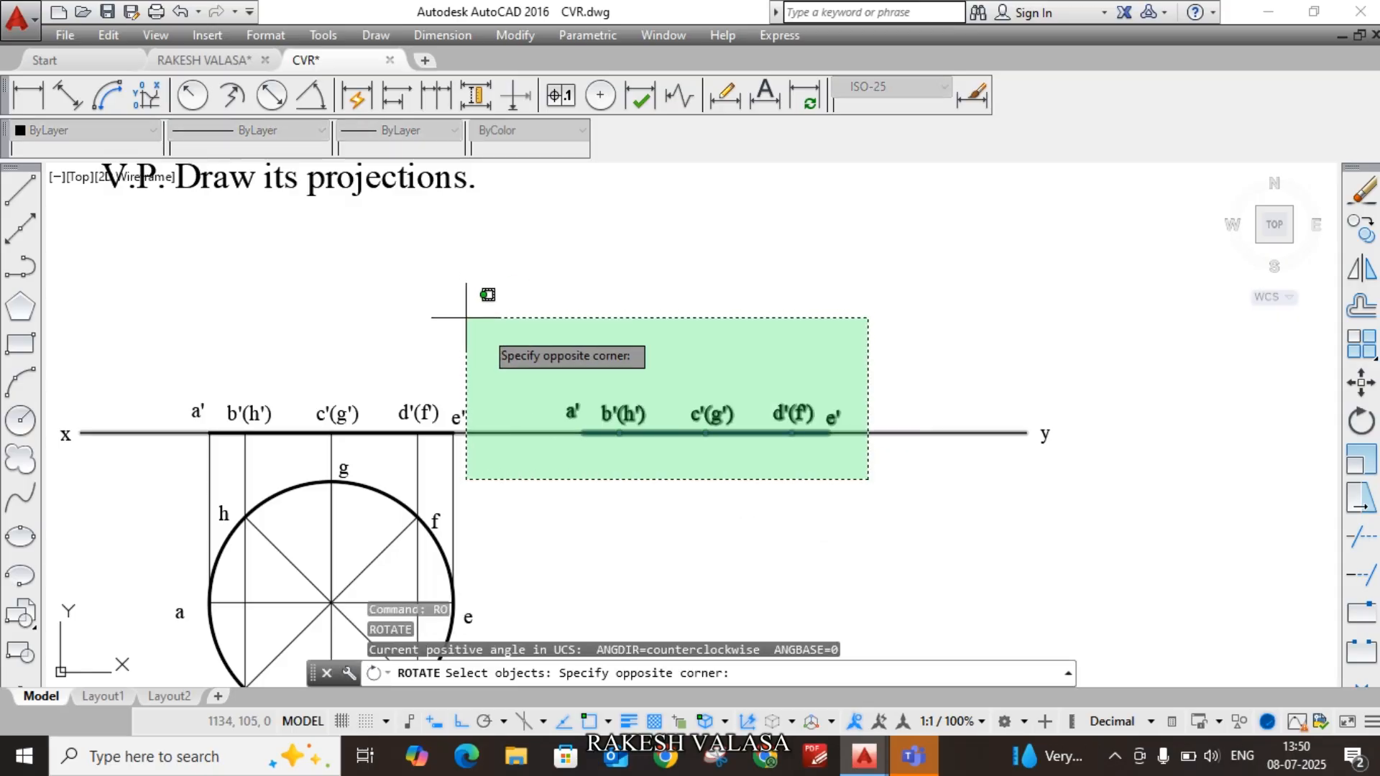
left_click(563, 316)
left_click(479, 440, "shift")
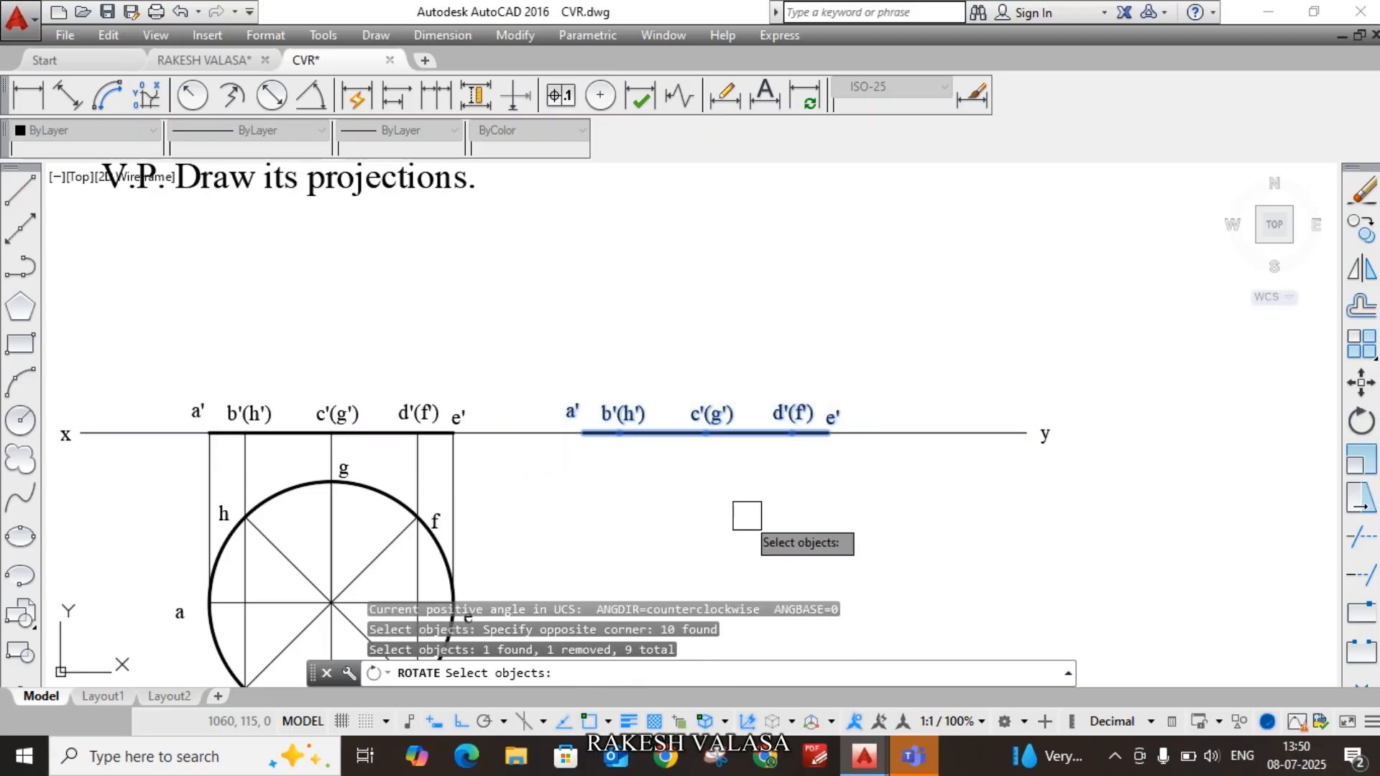
key("Return")
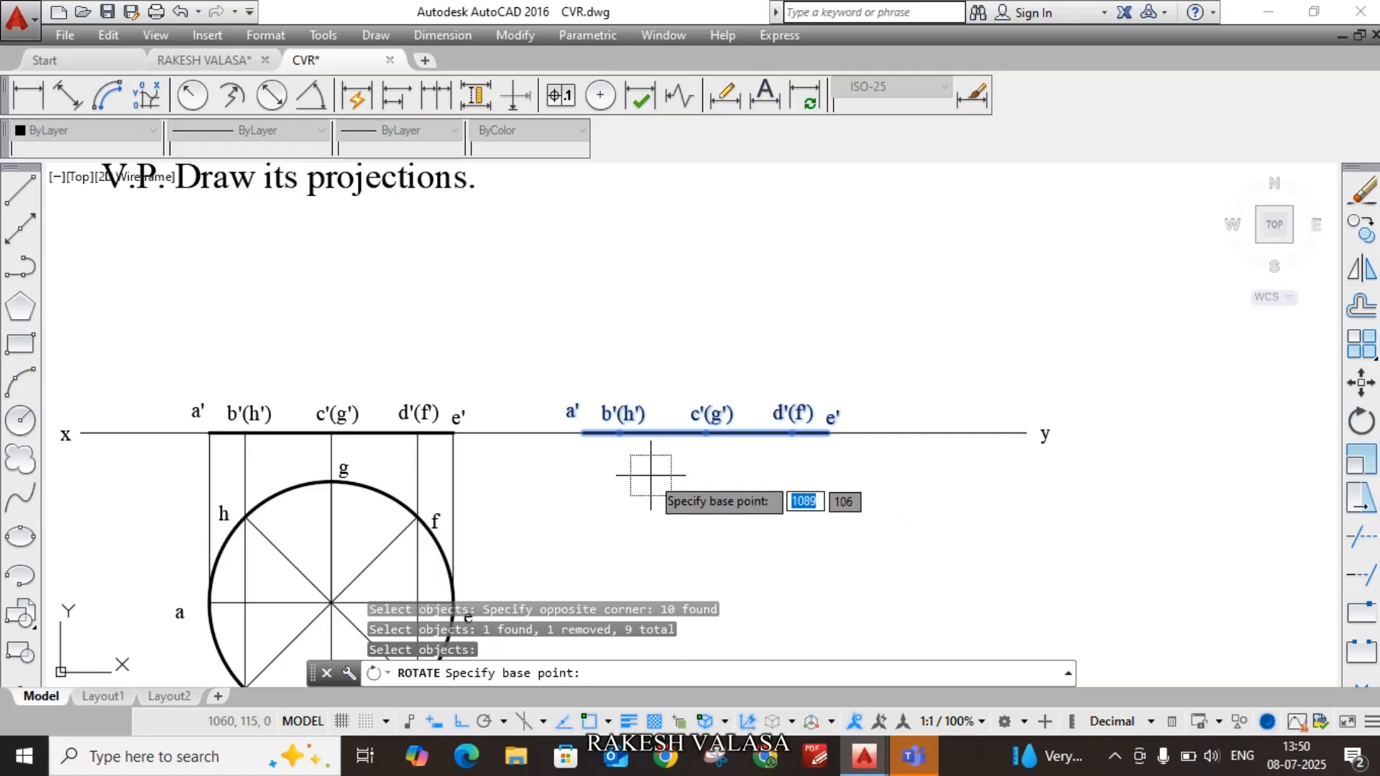
left_click(582, 433)
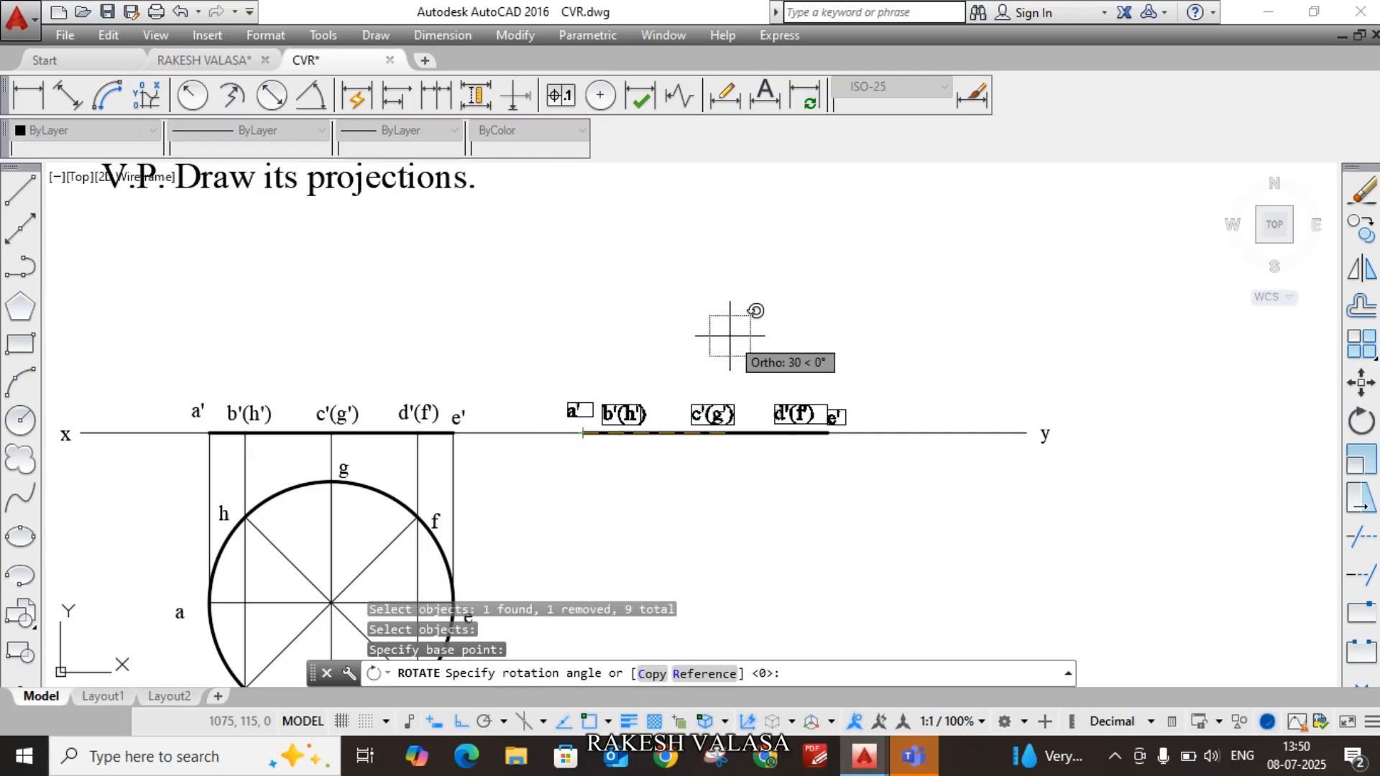
key("Return")
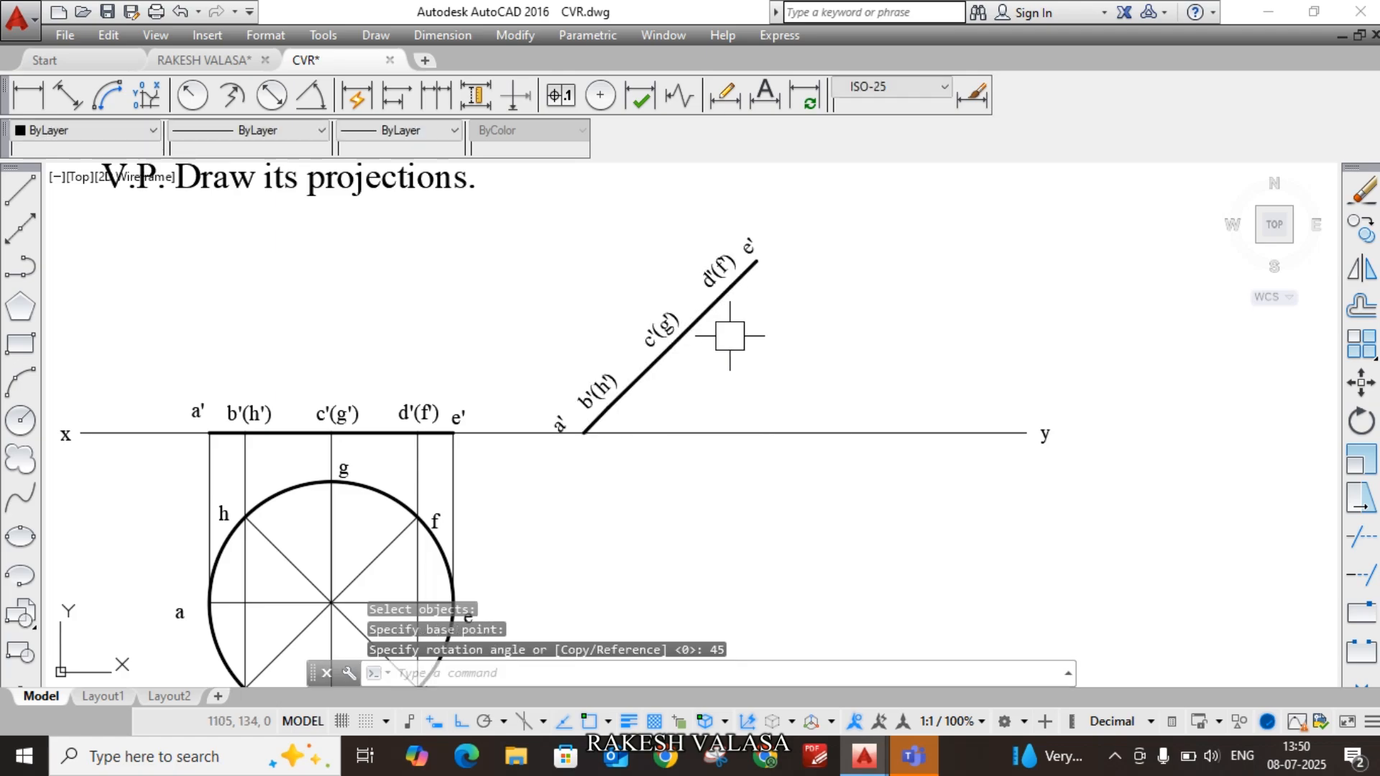
Step: Draw a vertical projector ray downward from a' of the inclined front view
scroll(752, 398, "down", 1)
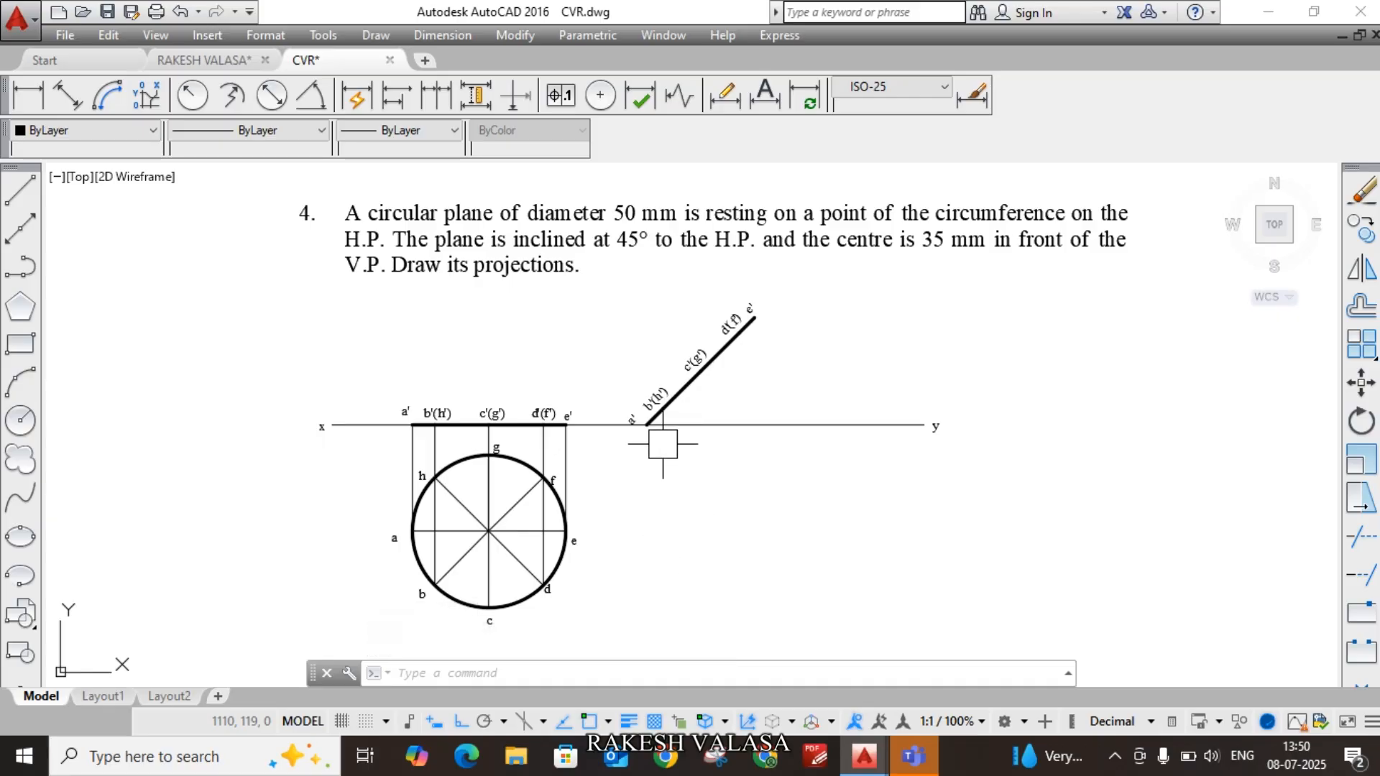
scroll(746, 382, "up", 1)
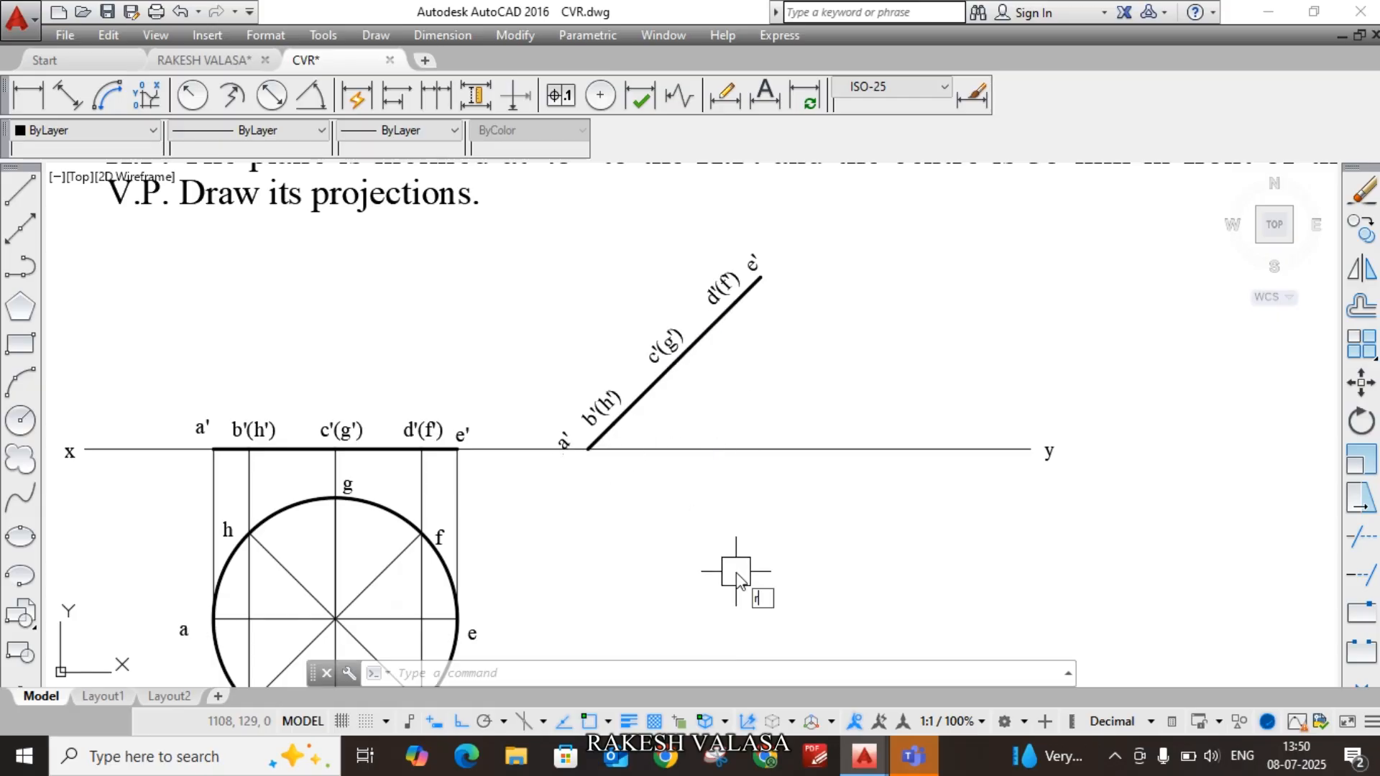
type("y")
key("Return")
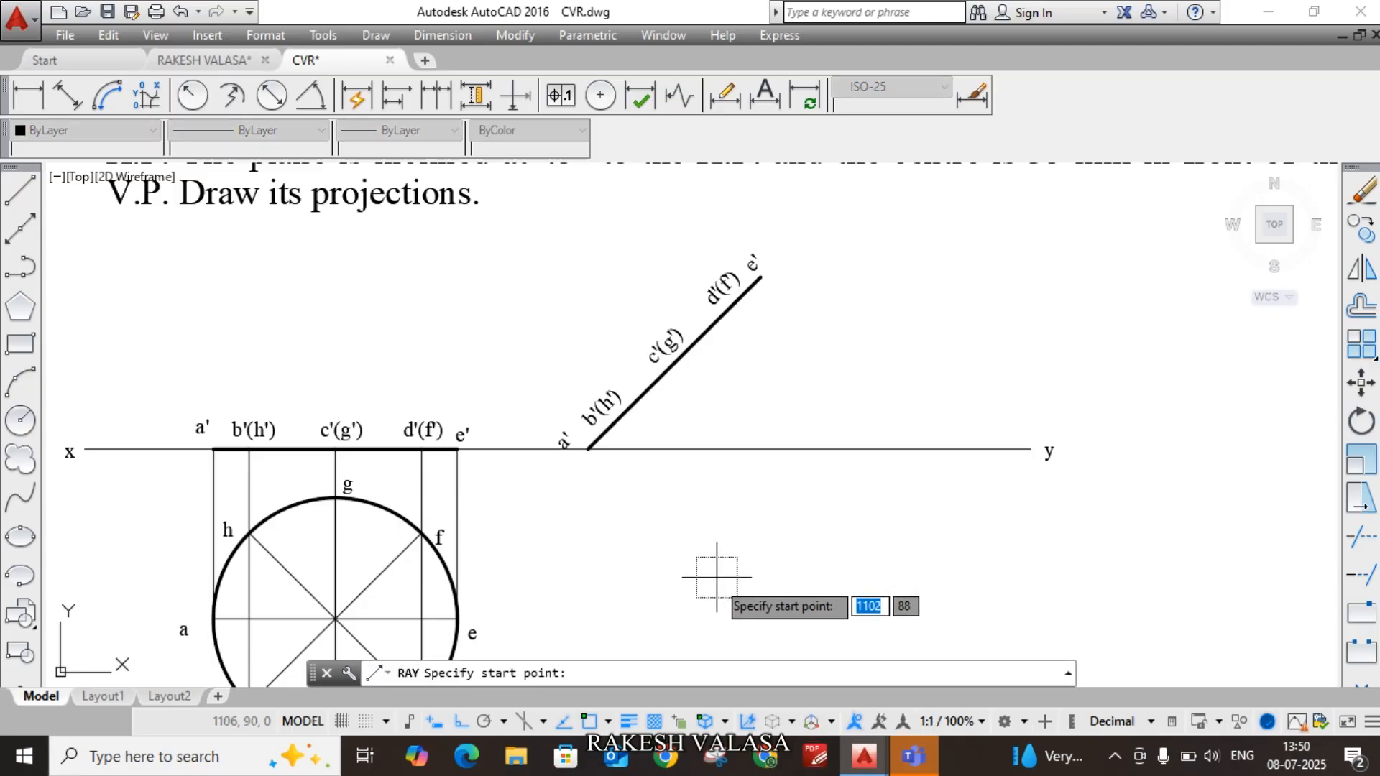
scroll(566, 448, "up", 2)
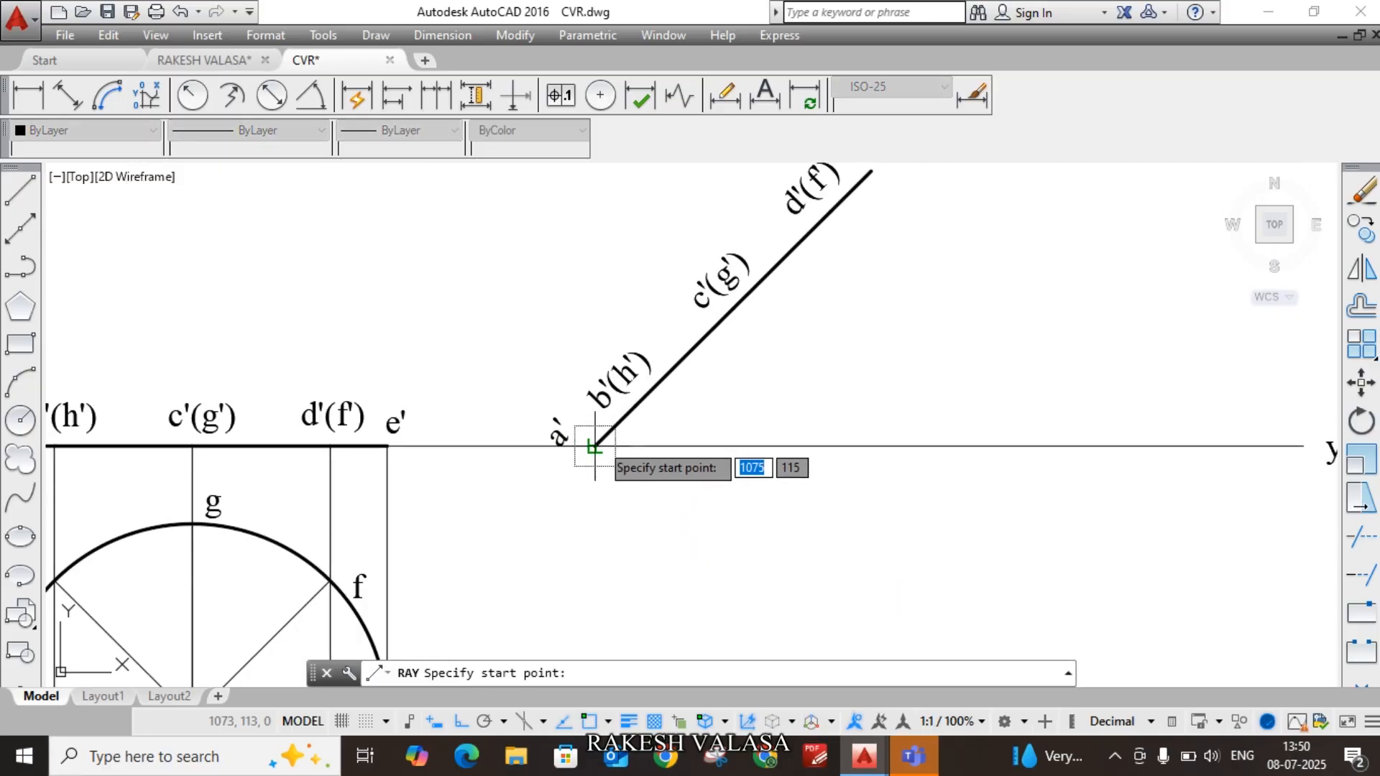
left_click(595, 446)
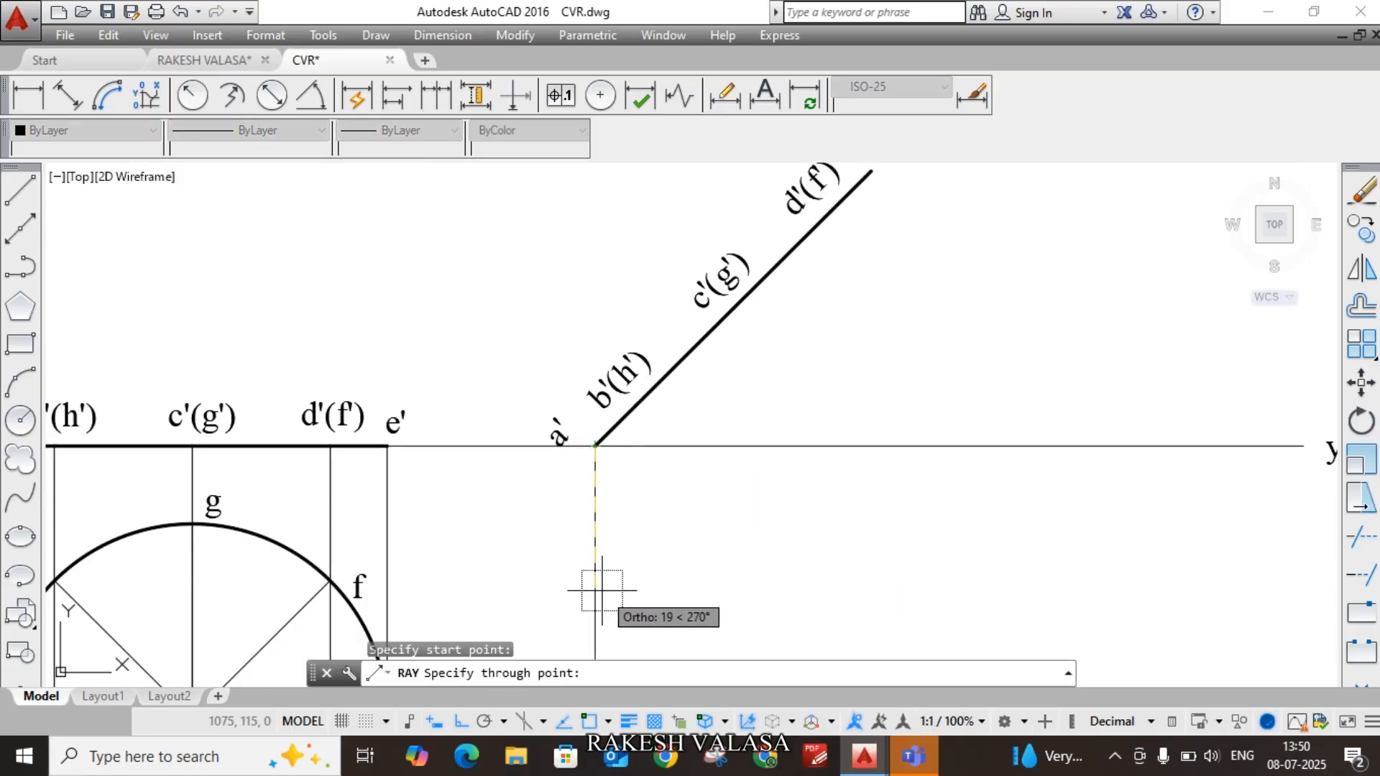
left_click(662, 558)
key("Return")
Step: Draw vertical projector rays downward from b'(h') and c'(g') of the inclined front view
key("Return")
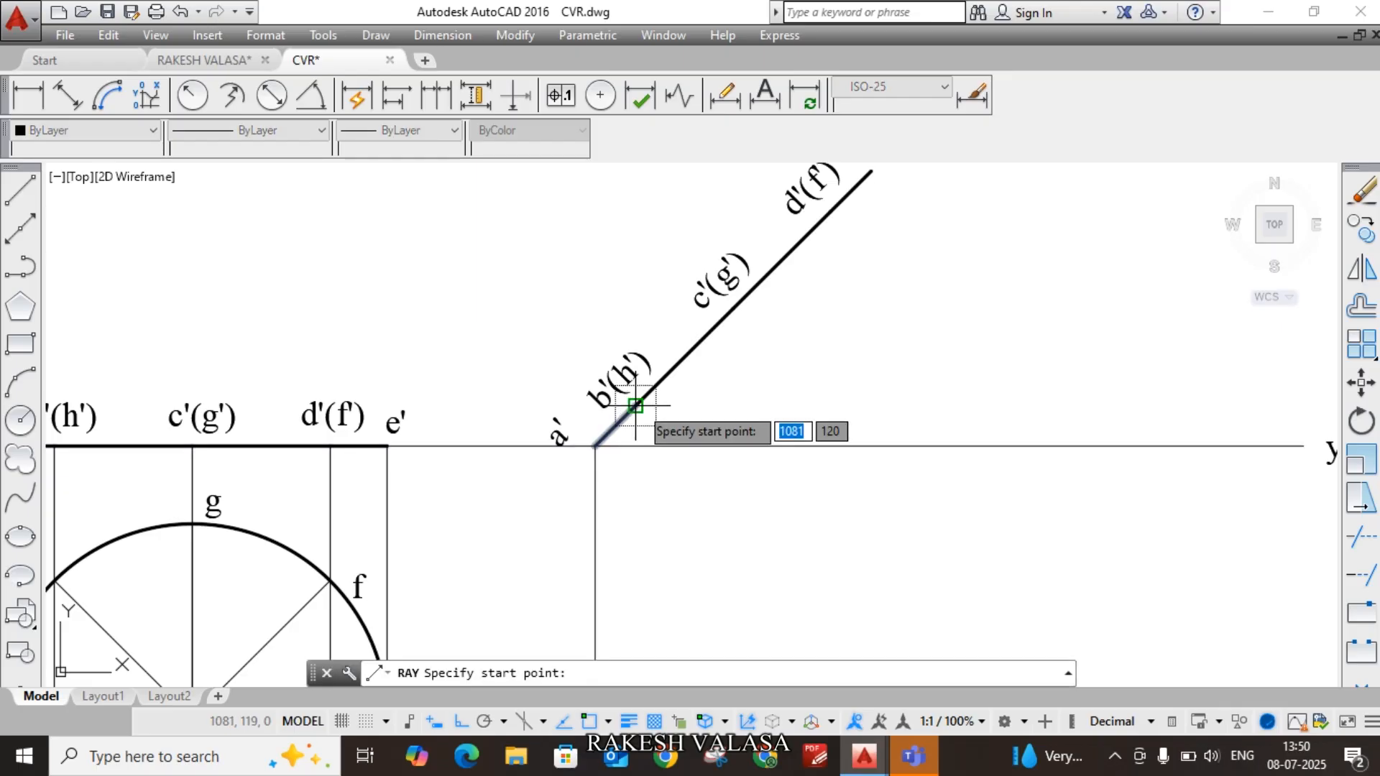
left_click(635, 406)
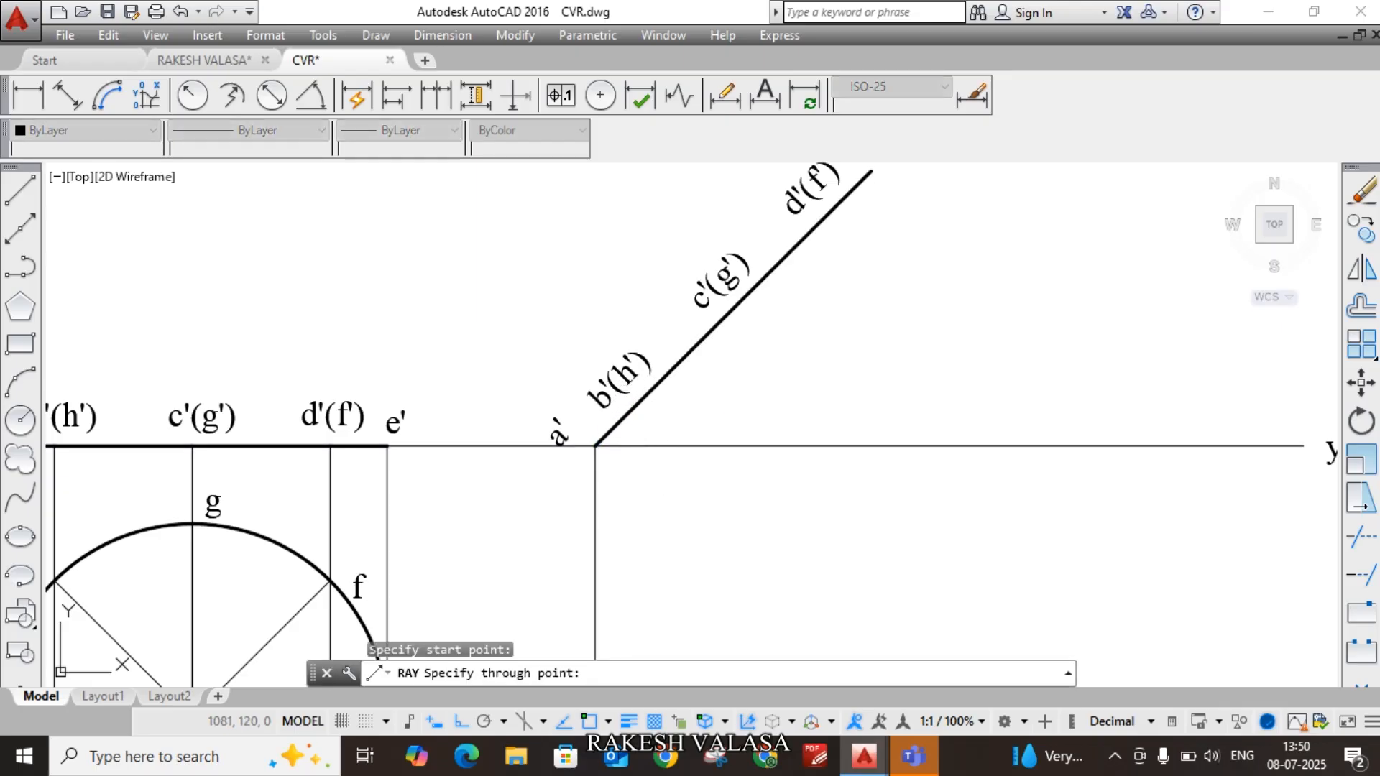
left_click(635, 532)
key("Return")
key("Return")
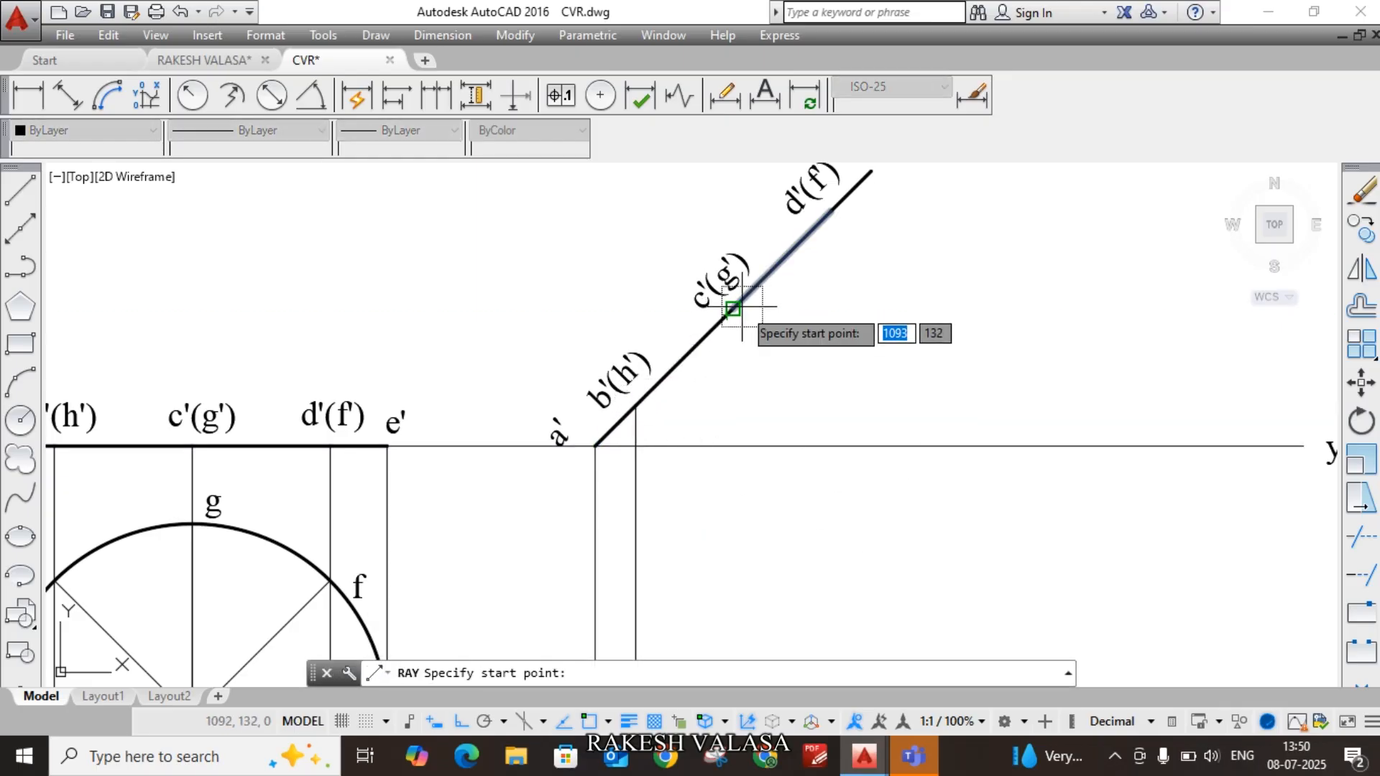
scroll(729, 309, "up", 2)
left_click(734, 311)
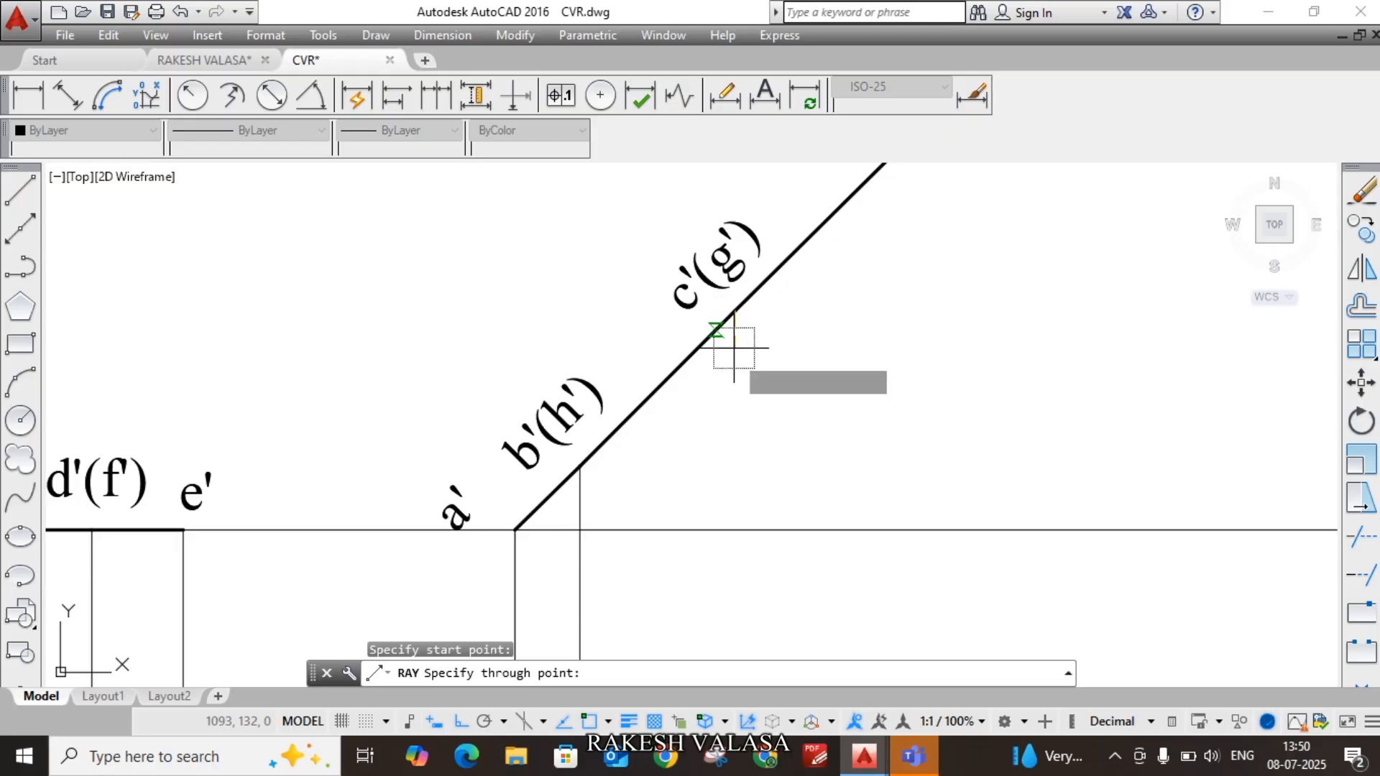
left_click(701, 427)
key("Return")
Step: Draw vertical projector rays downward from d'(f') and e' of the inclined front view
scroll(701, 427, "down", 2)
scroll(711, 402, "down", 3)
scroll(747, 302, "up", 4)
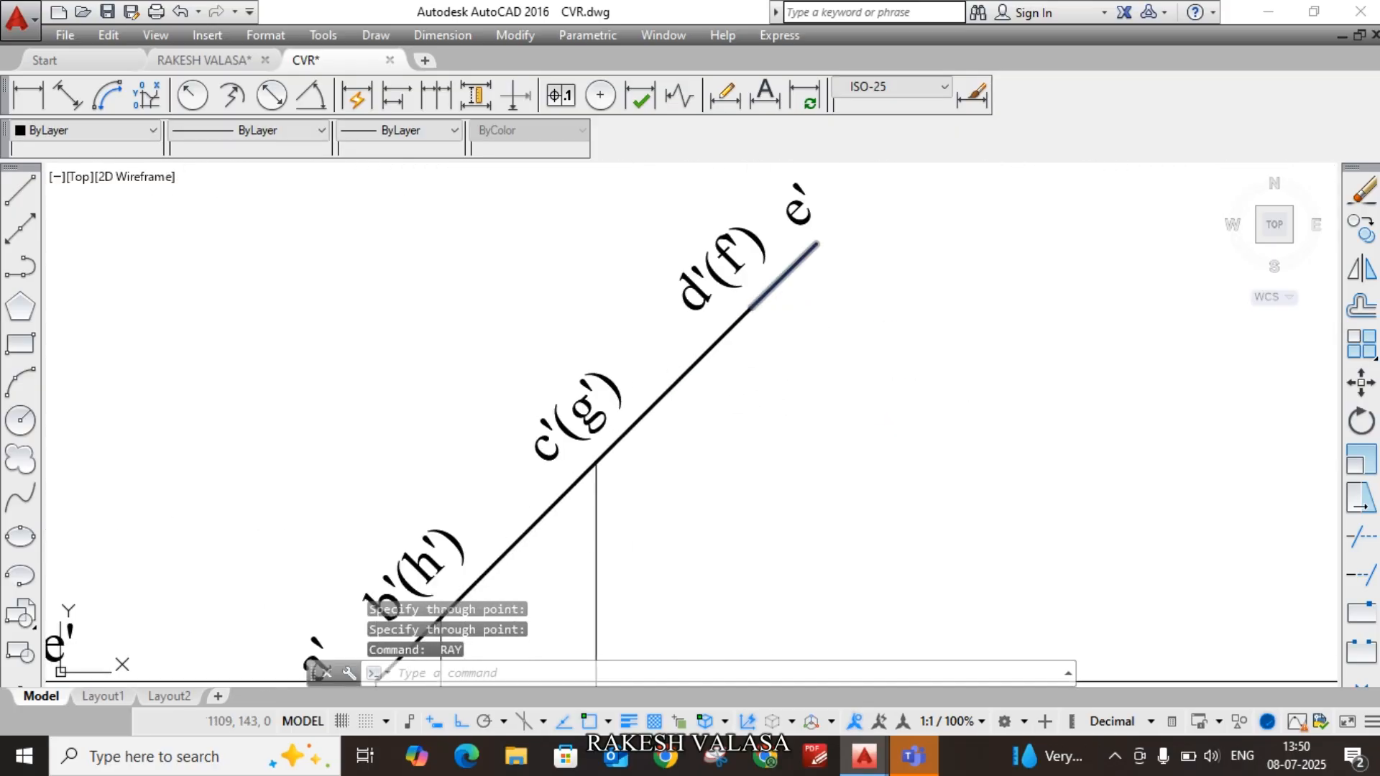
key("Return")
left_click(751, 308)
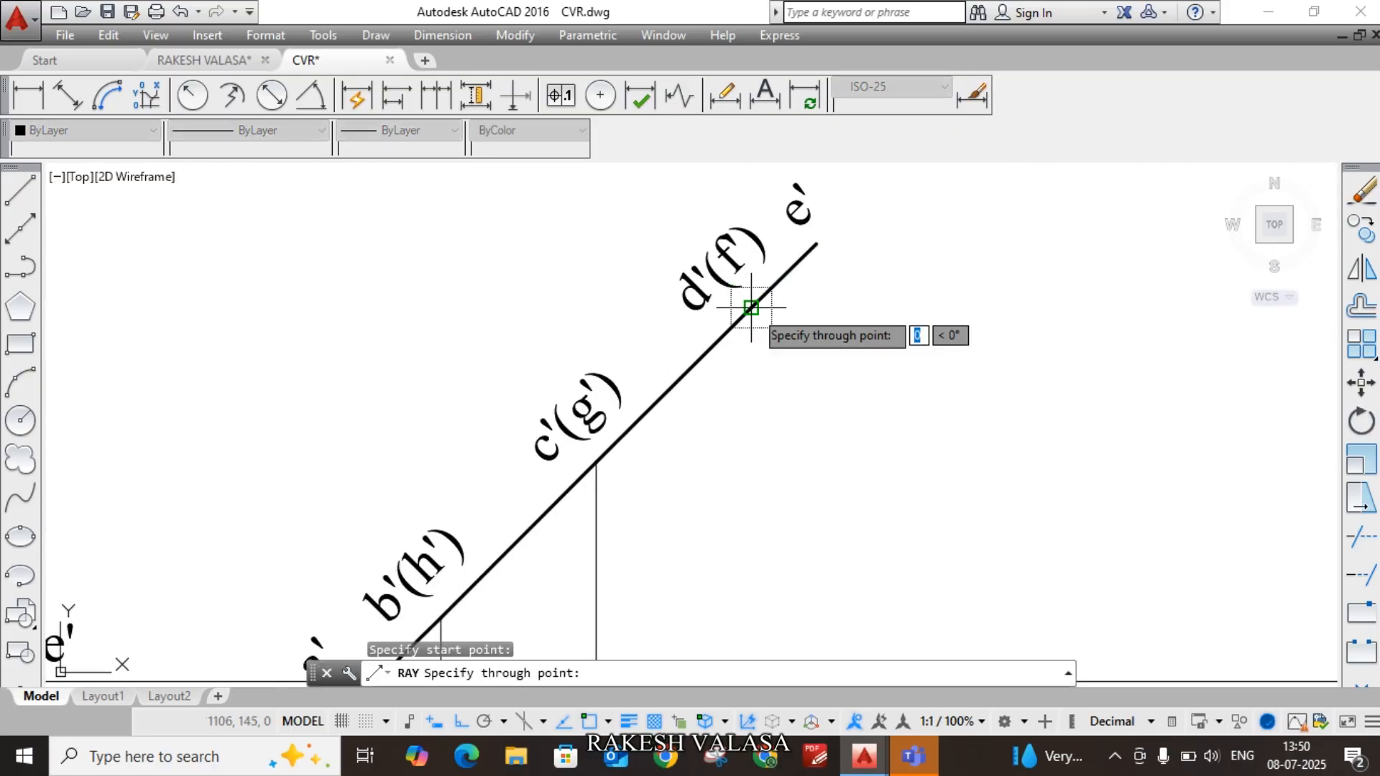
left_click(755, 502)
key("Return")
key("Return")
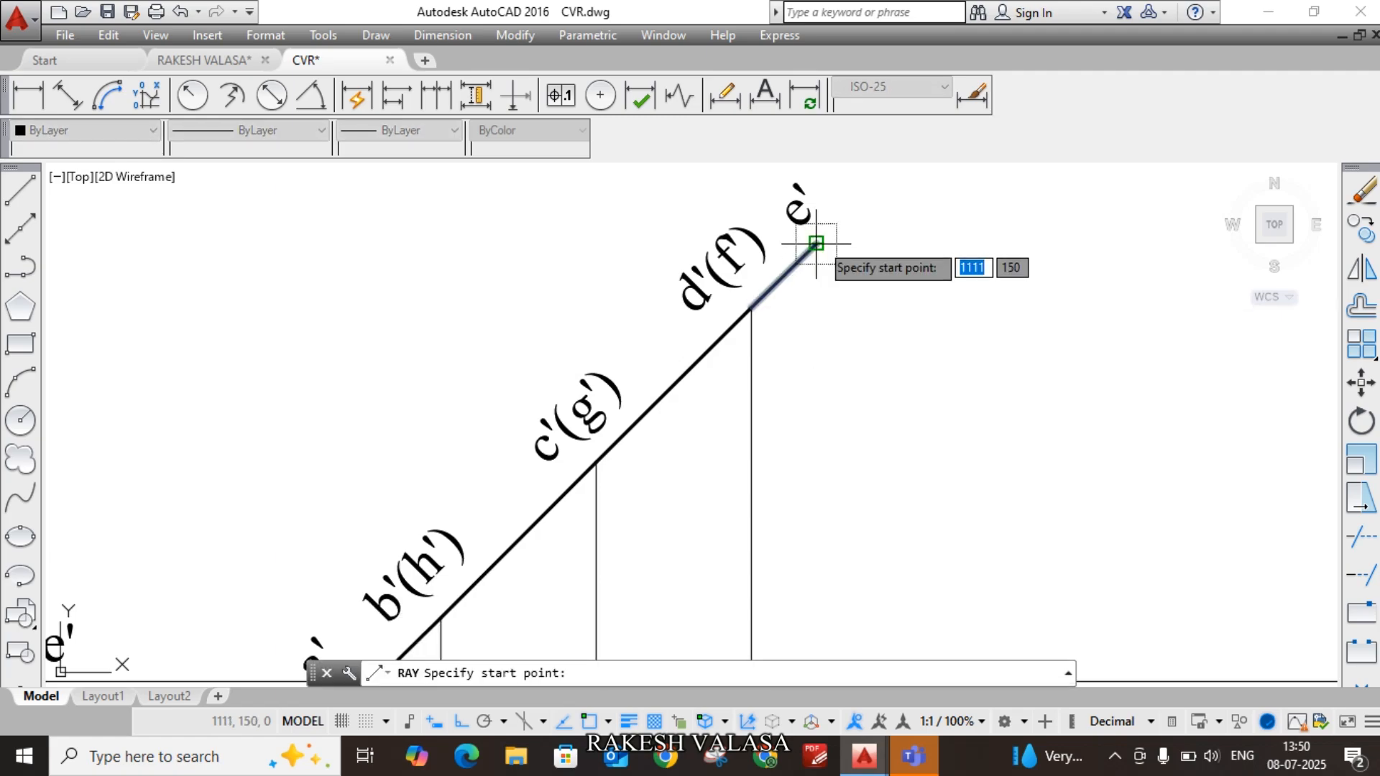
left_click(816, 243)
left_click(832, 385)
key("Return")
Step: Draw horizontal projector rays from circle points g and h across the vertical projectors of the inclined view
scroll(891, 303, "down", 2)
scroll(890, 303, "down", 4)
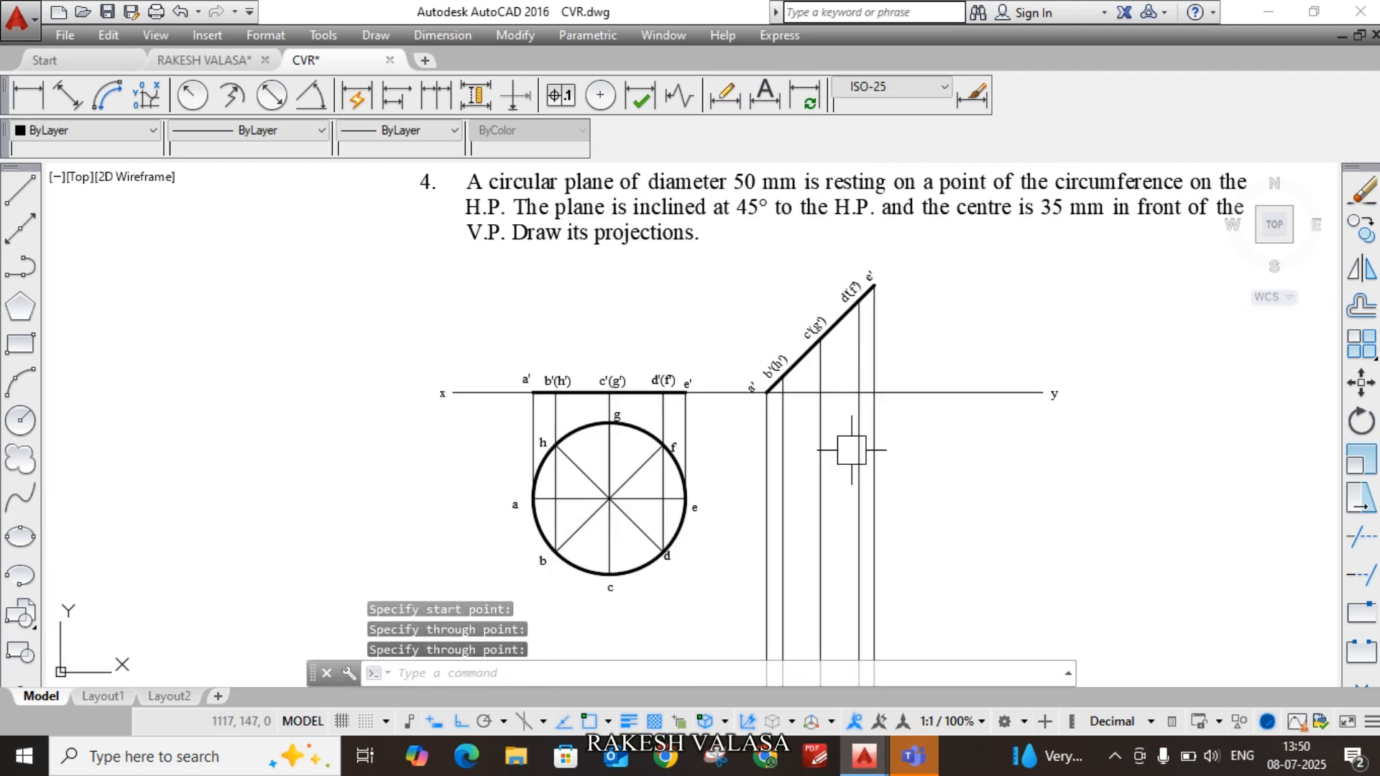
scroll(739, 496, "up", 4)
key("Return")
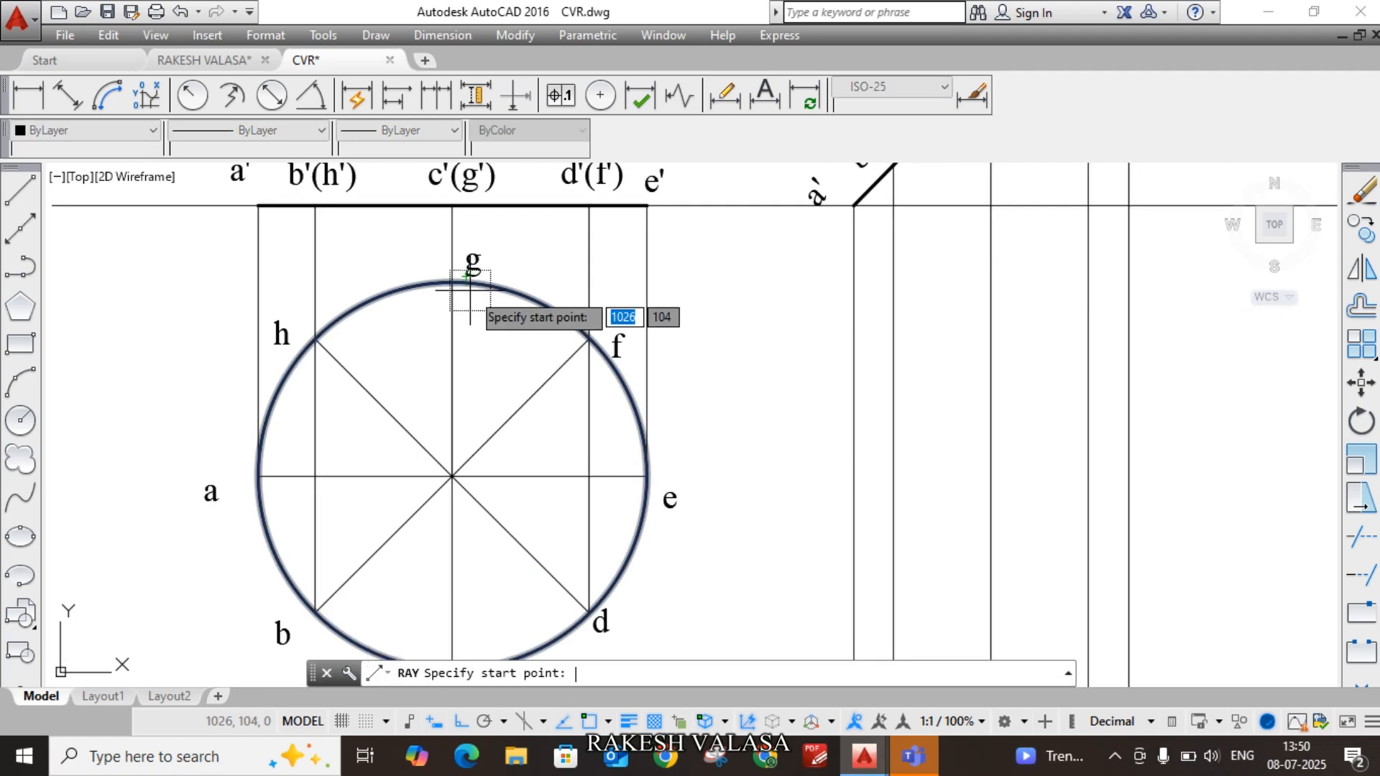
left_click(451, 281)
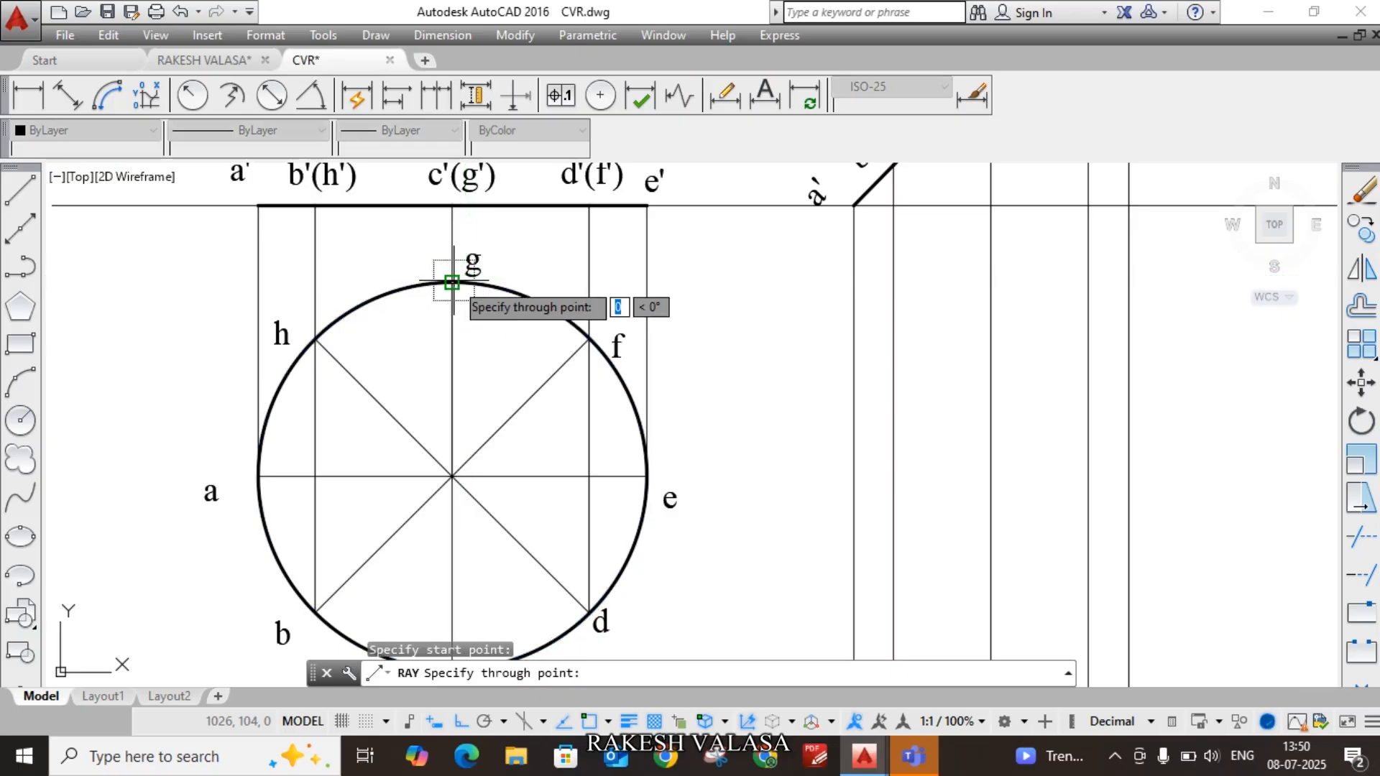
left_click(702, 282)
key("Return")
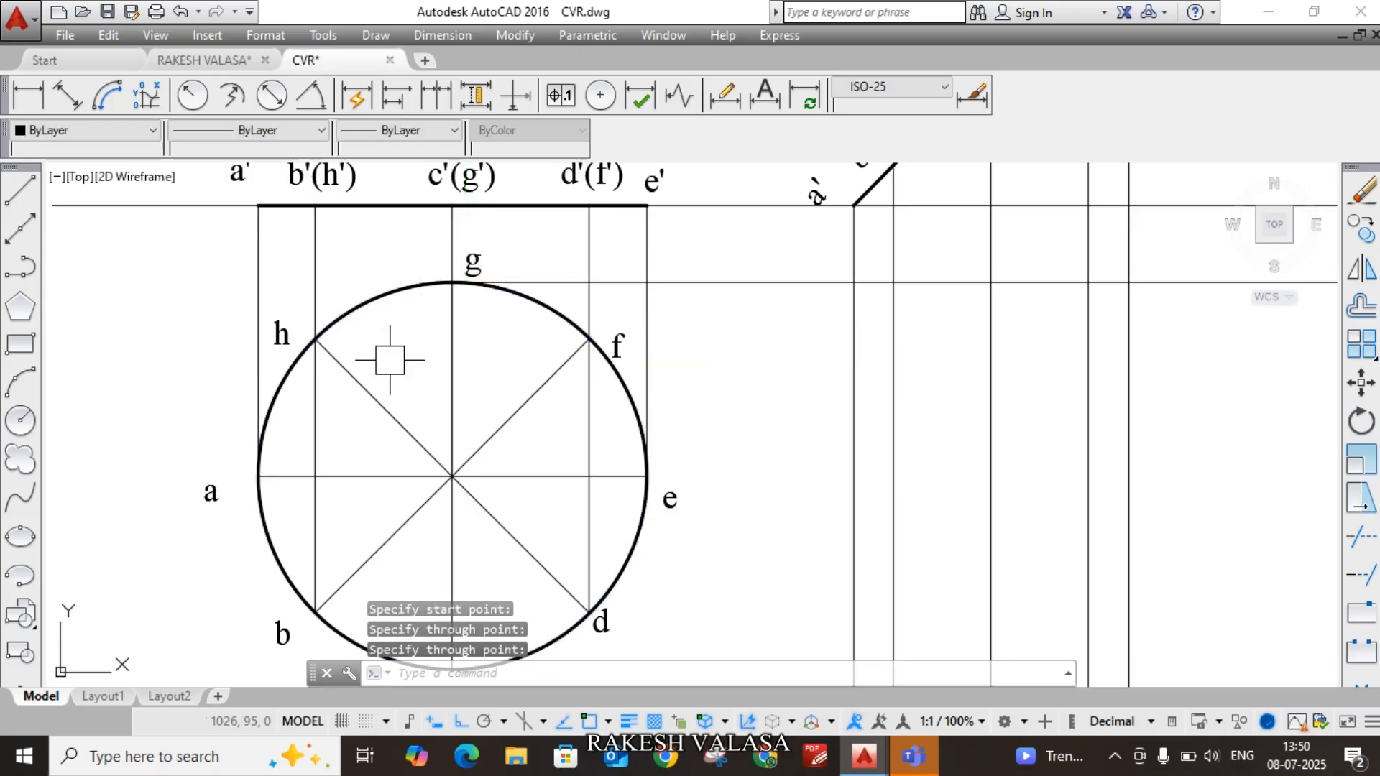
key("Return")
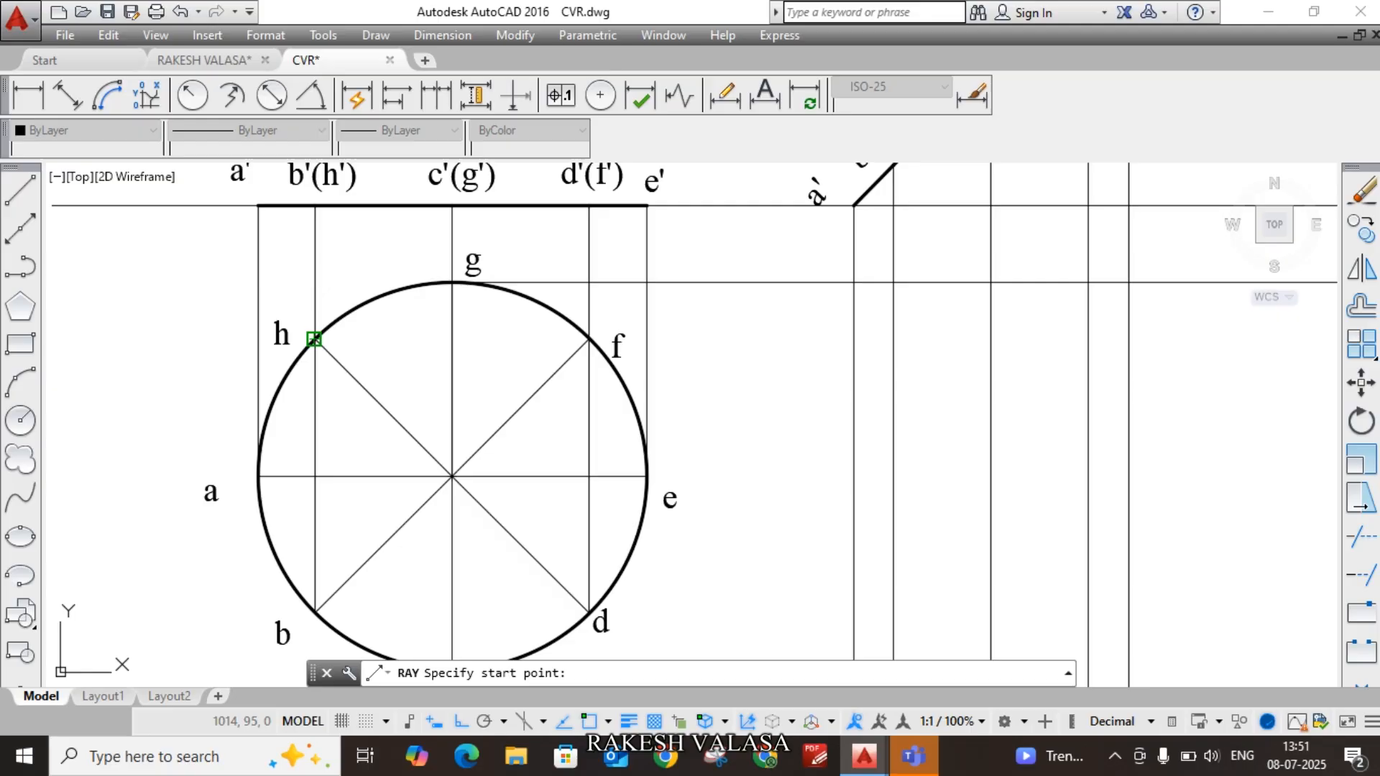
left_click(314, 337)
left_click(428, 352)
key("Return")
Step: Draw horizontal projector rays from circle points e and b across the vertical projectors of the inclined view
key("Return")
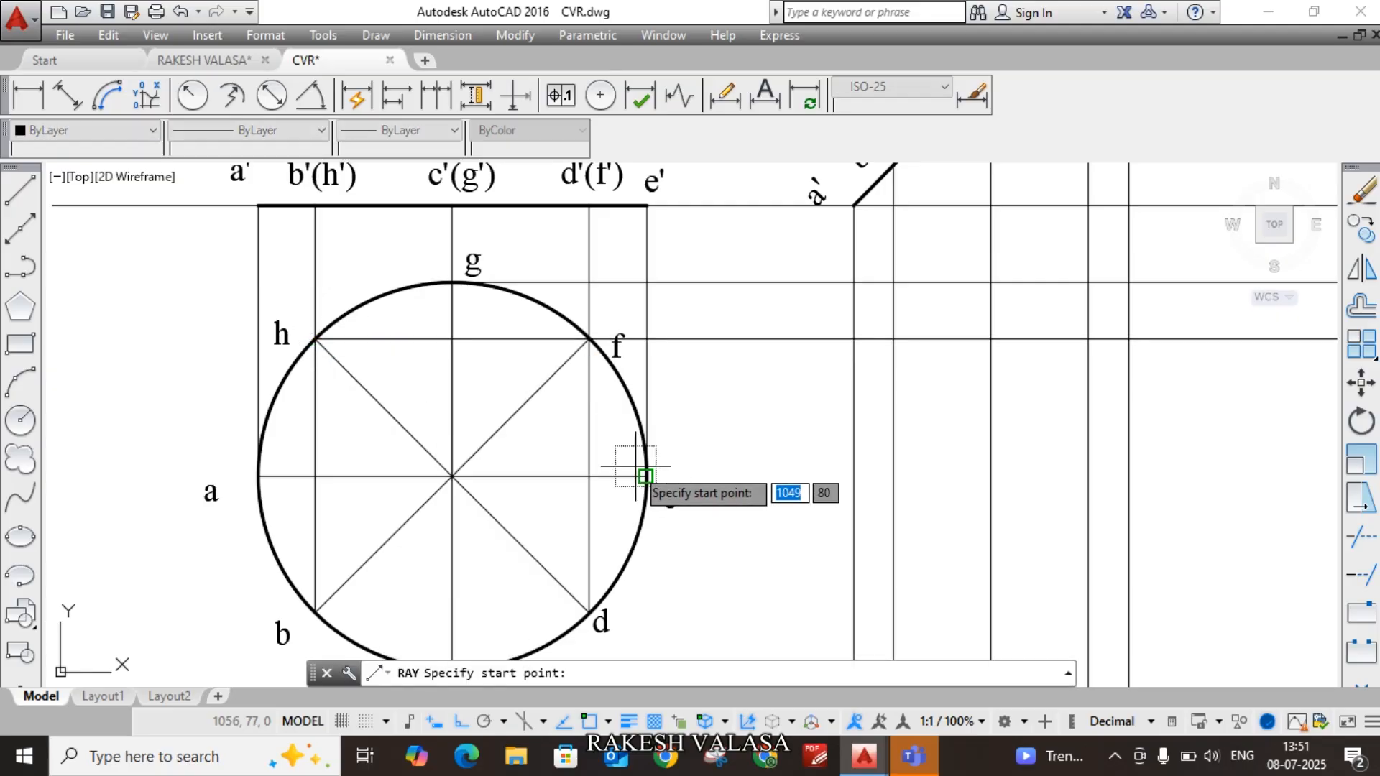
left_click(645, 477)
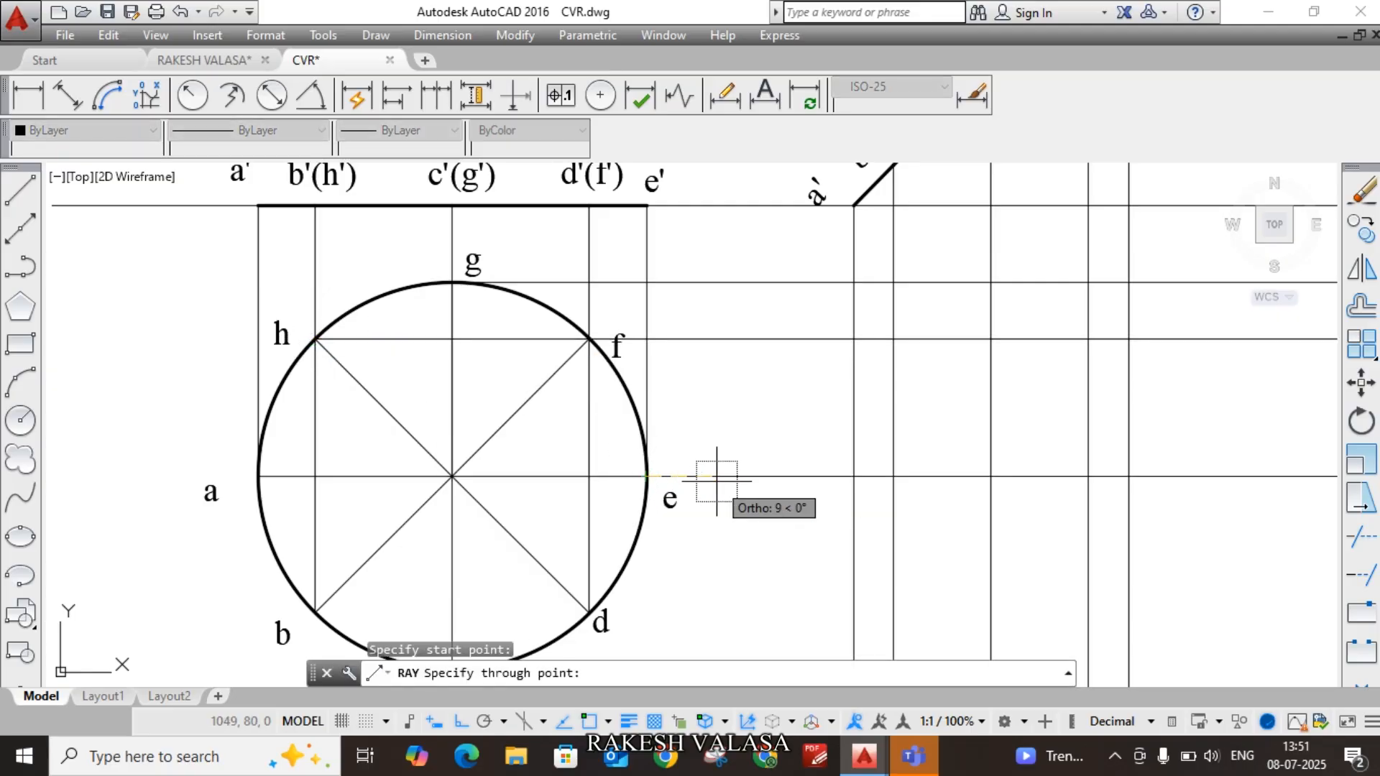
left_click(715, 477)
middle_click_drag(702, 583, 706, 503)
key("Return")
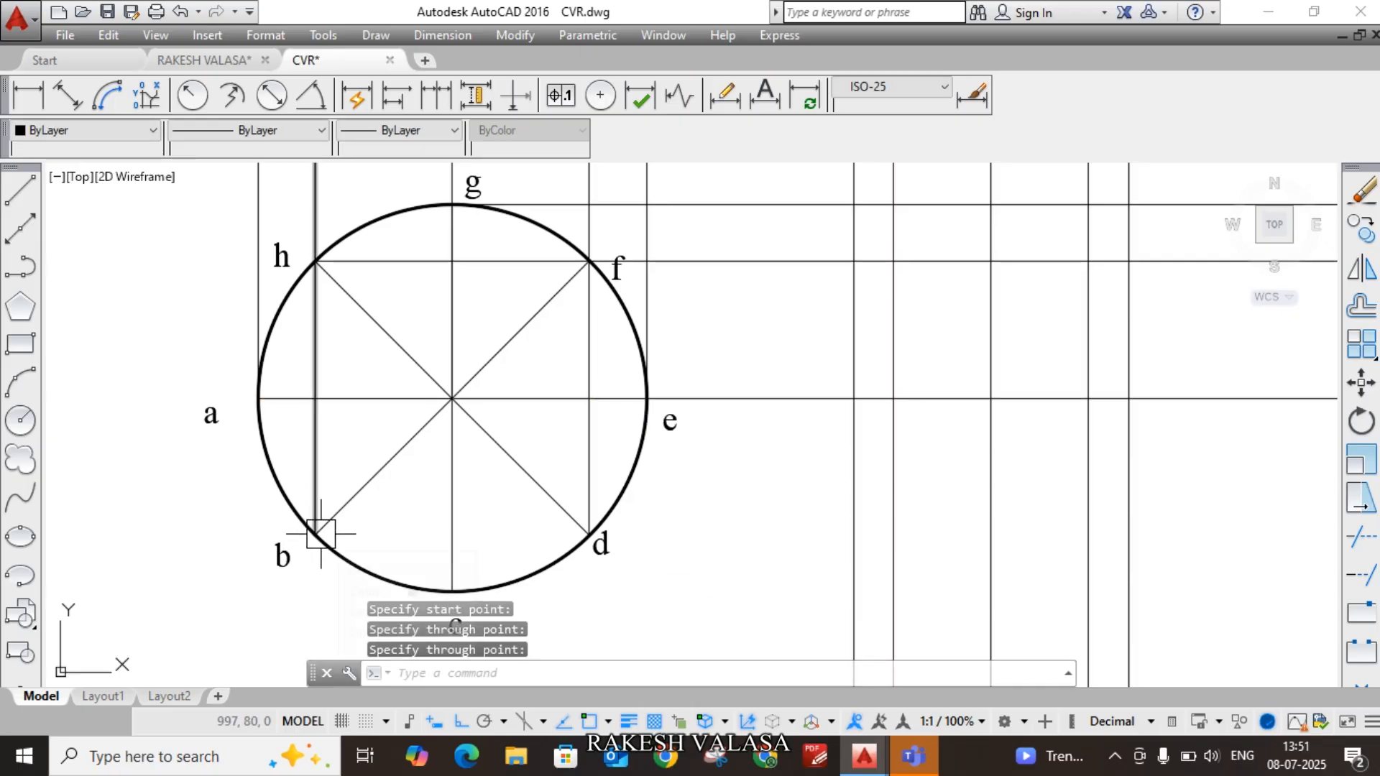
key("Return")
left_click(316, 534)
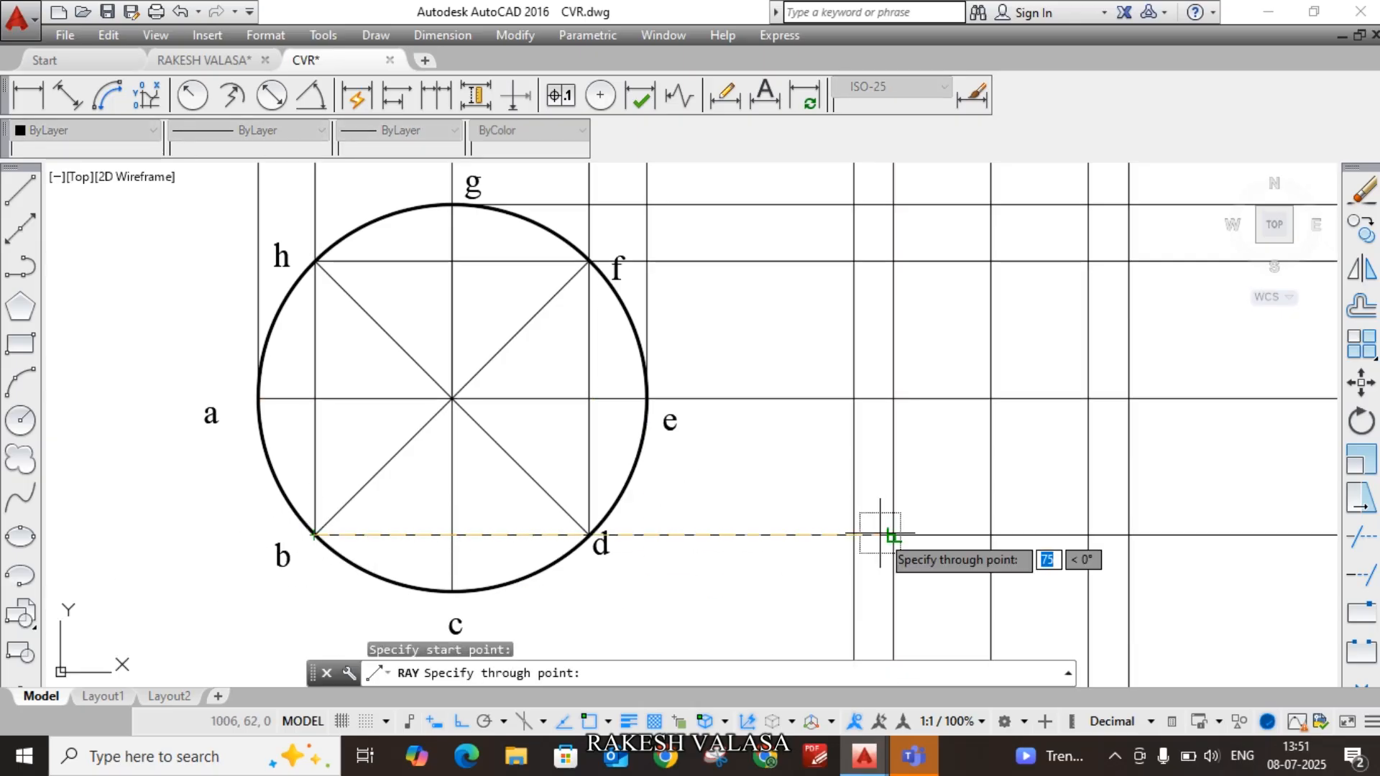
left_click(889, 535)
key("Return")
Step: Draw a horizontal projector ray from circle point c across the vertical projectors
middle_click_drag(488, 576, 492, 468)
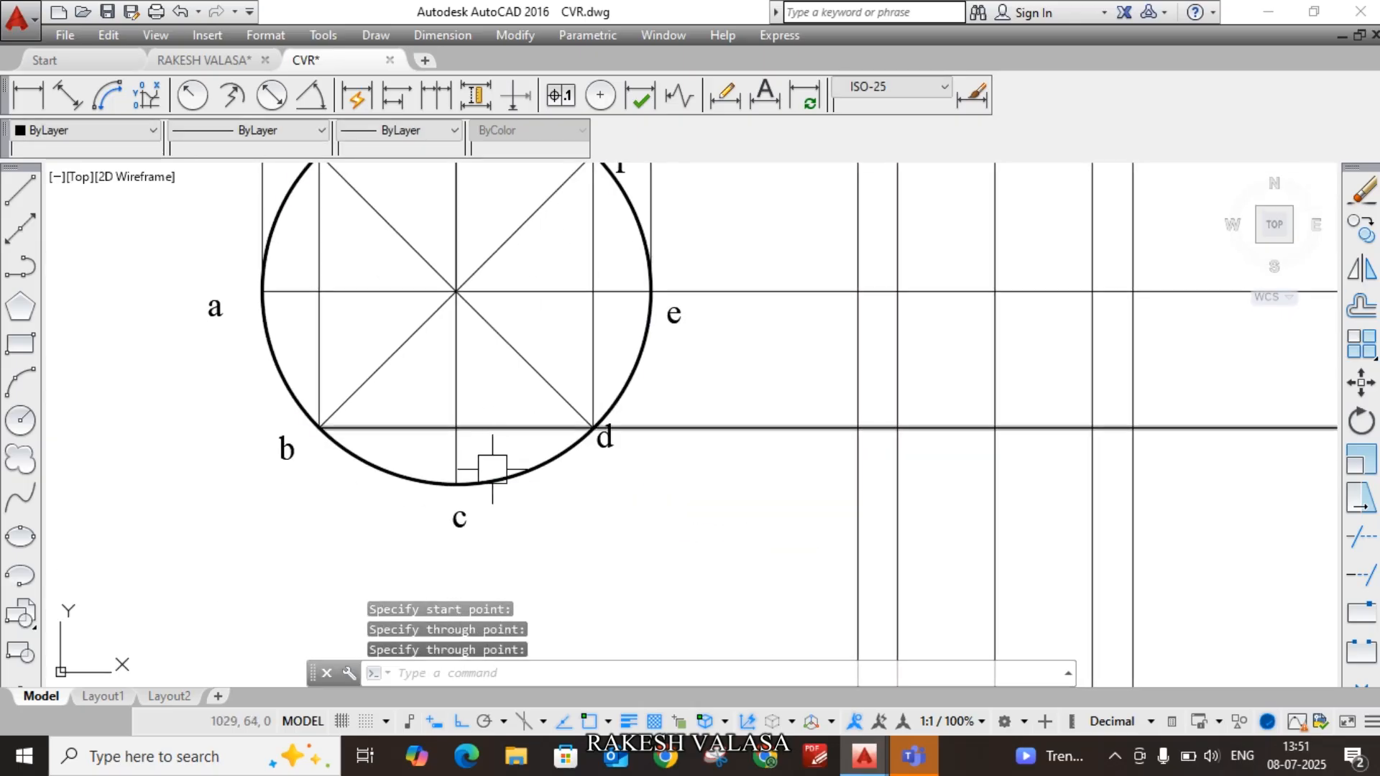
key("Return")
left_click(456, 482)
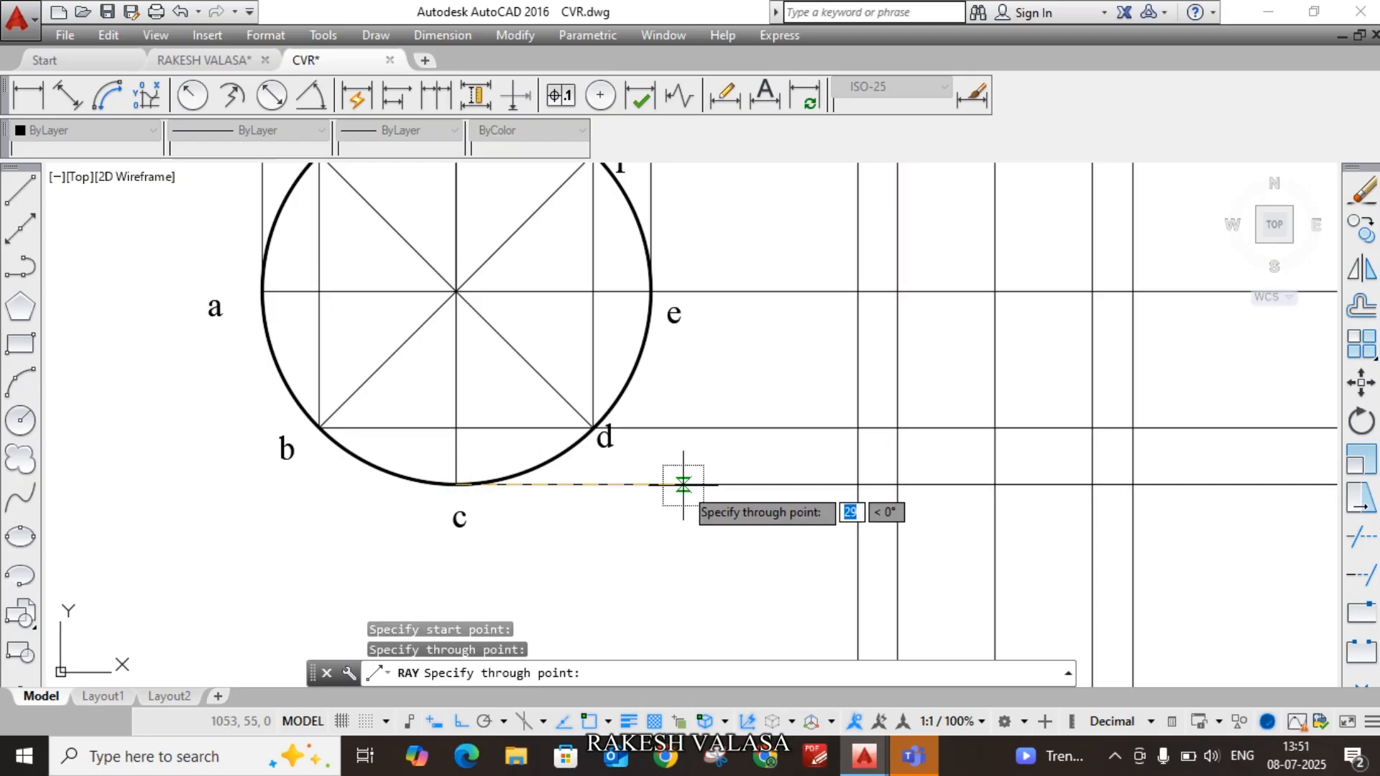
left_click(683, 485)
key("Return")
Step: Trim the horizontal rays beyond the projector from e' and the vertical rays below the horizontal ray from c
scroll(462, 517, "down", 4)
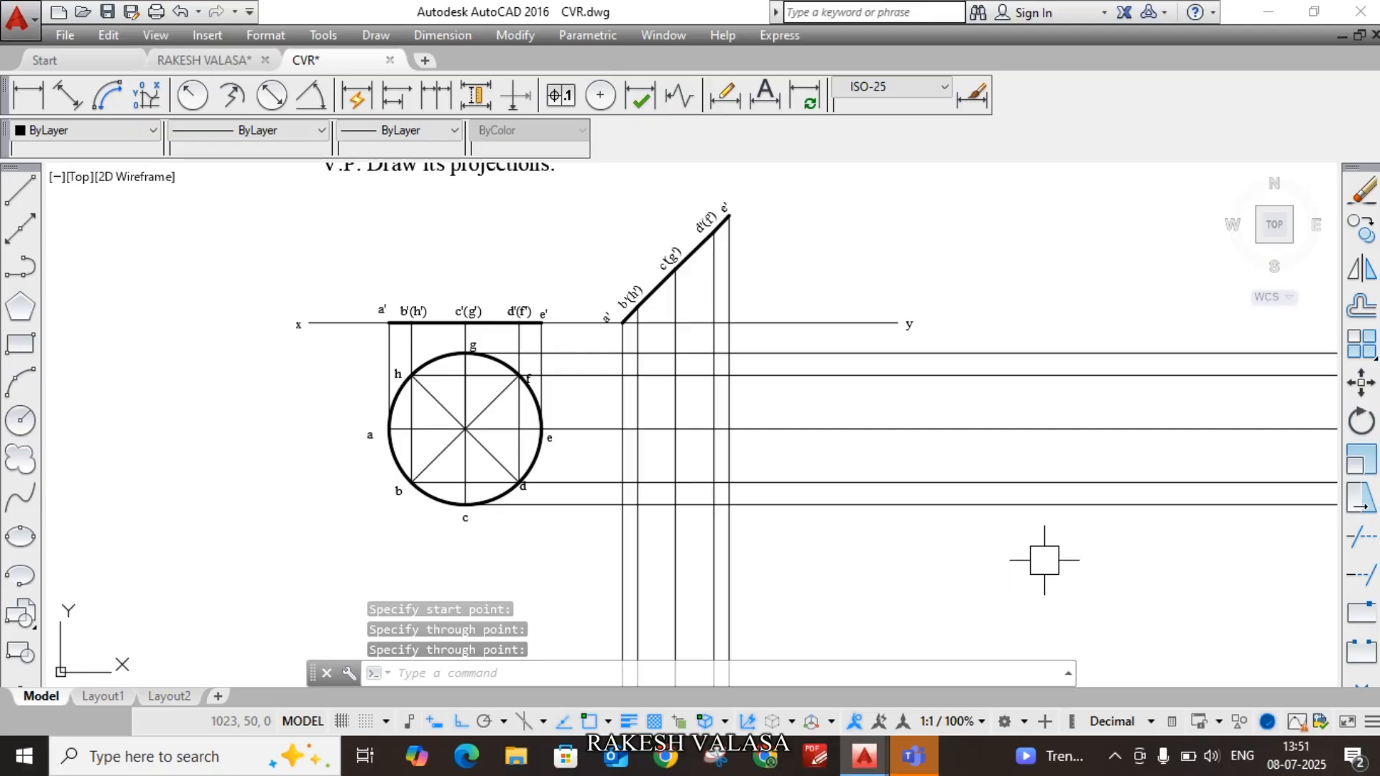
type("tr")
key("Return")
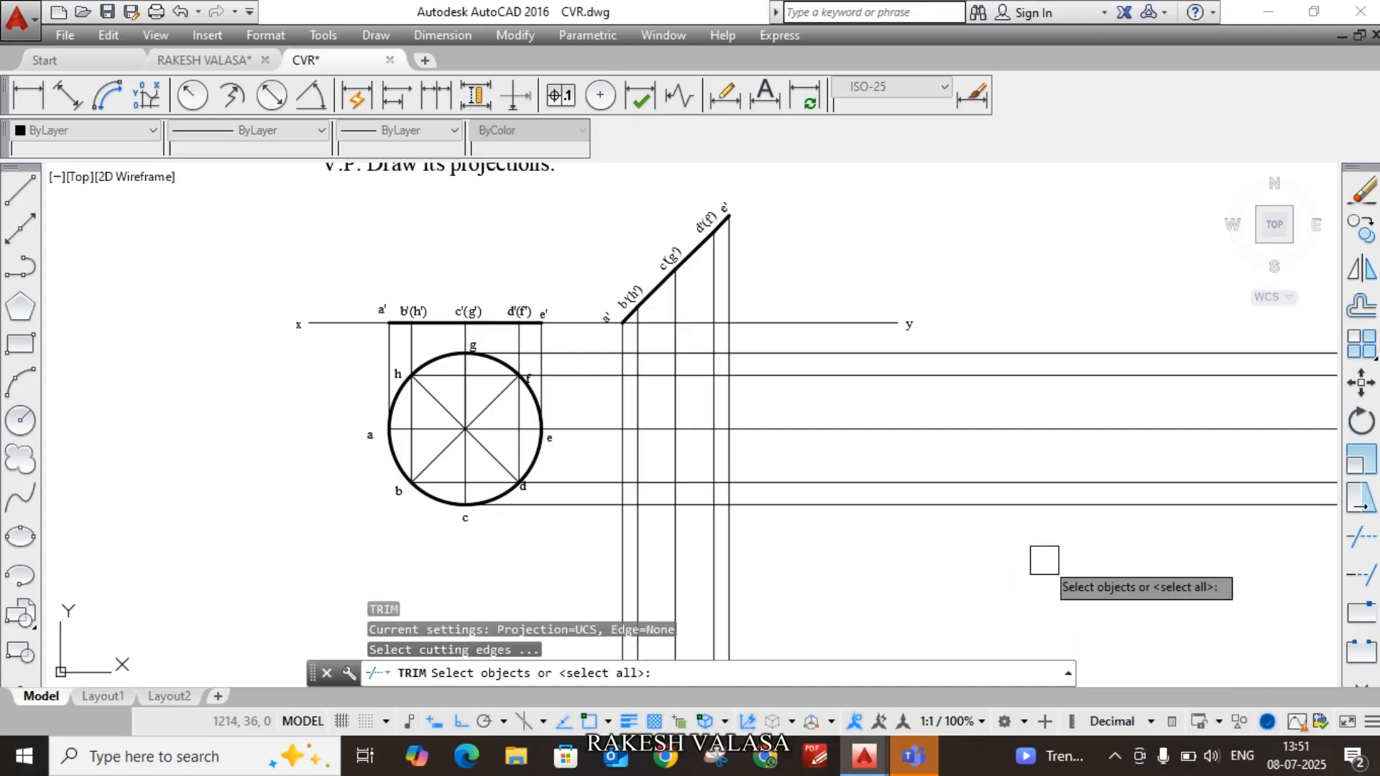
key("Return")
left_click(1044, 561)
left_click(1013, 336)
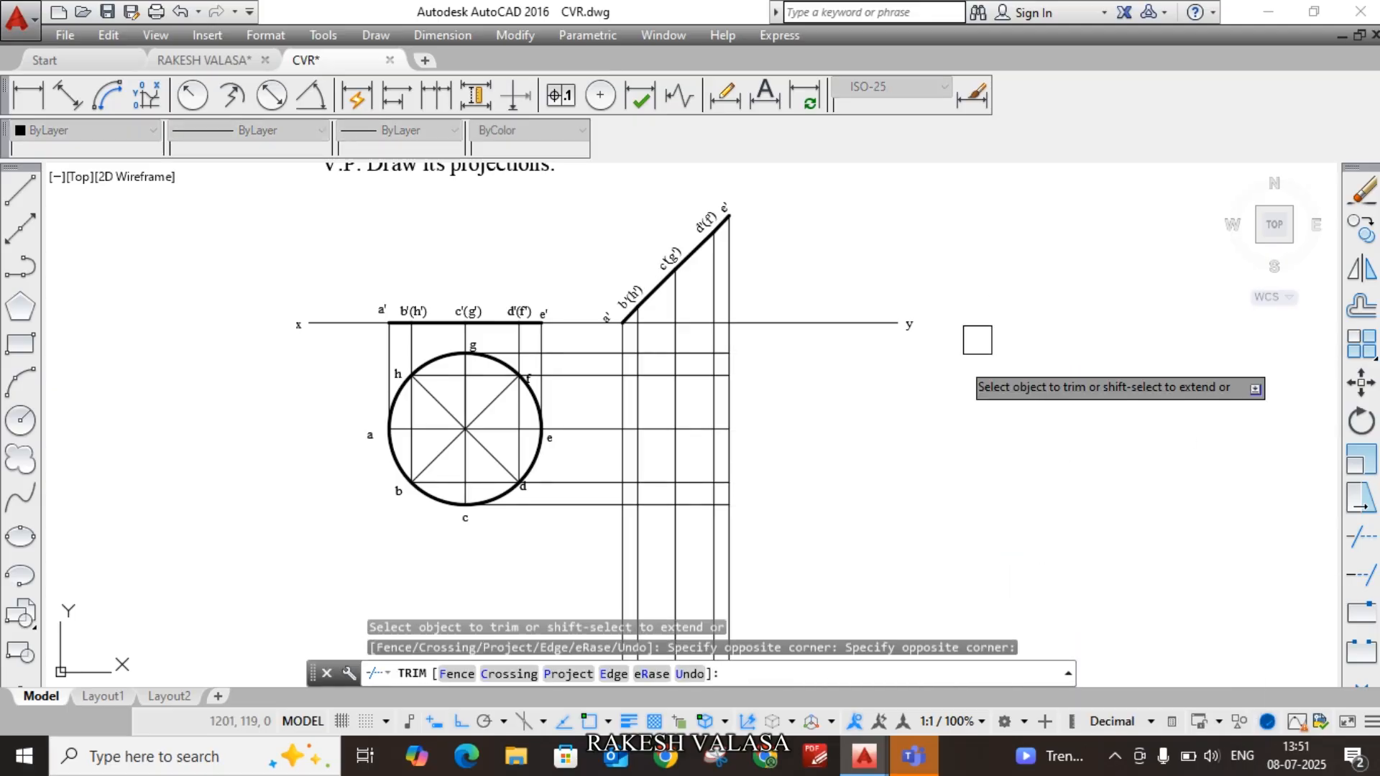
scroll(922, 375, "down", 2)
left_click(888, 585)
left_click(657, 546)
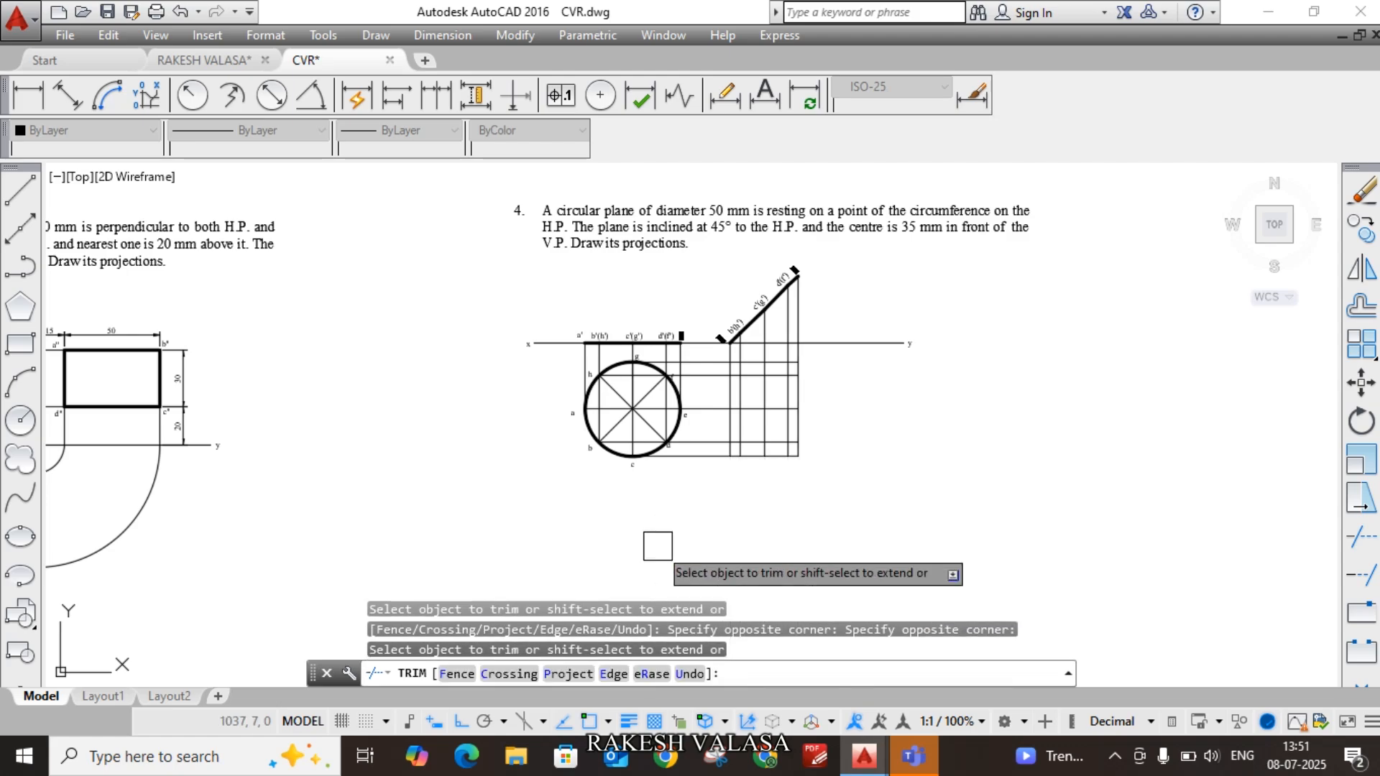
key("Escape")
Step: Label the inclined plane's top-view point a1, with 1 as subscript, where the horizontal ray from a meets the projector from a'
scroll(792, 384, "up", 4)
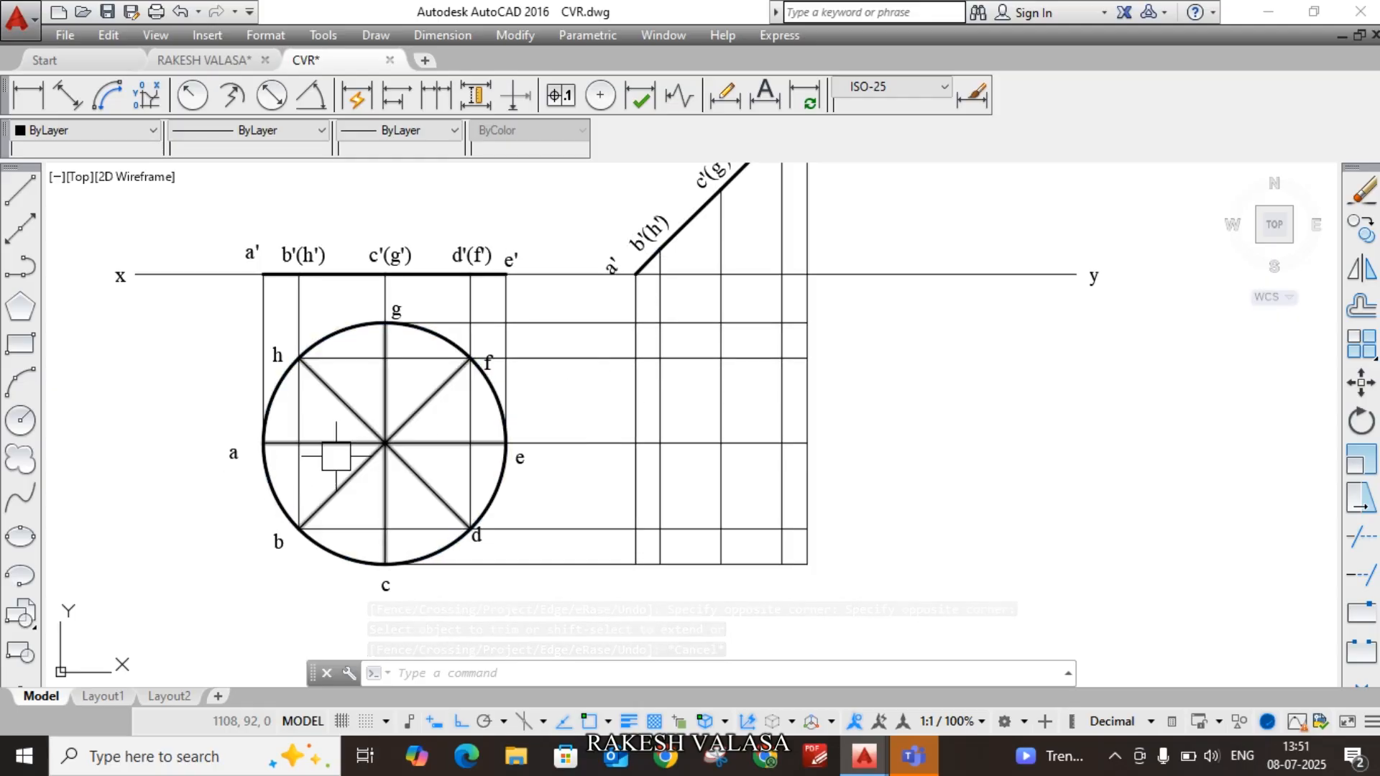
scroll(604, 464, "up", 2)
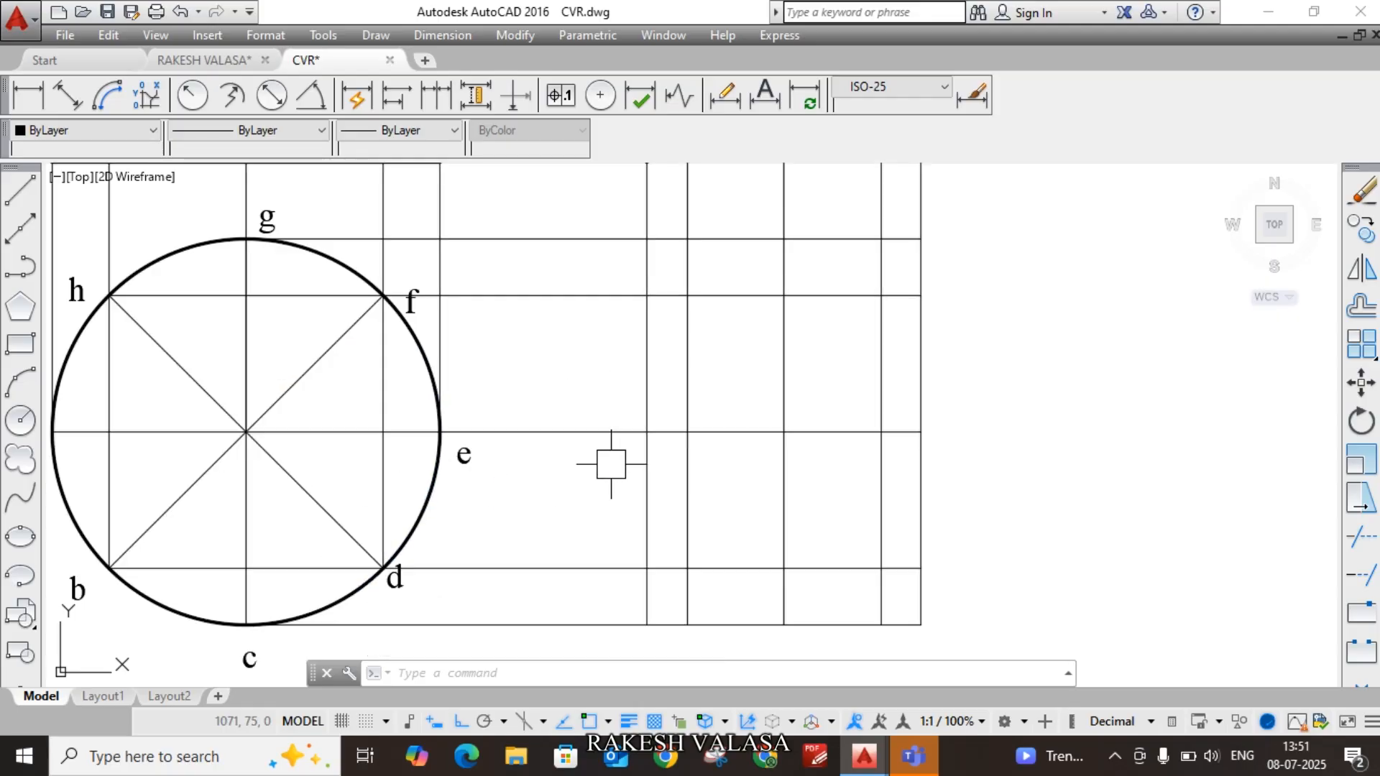
type("t")
key("Return")
scroll(611, 464, "up", 2)
scroll(619, 443, "up", 4)
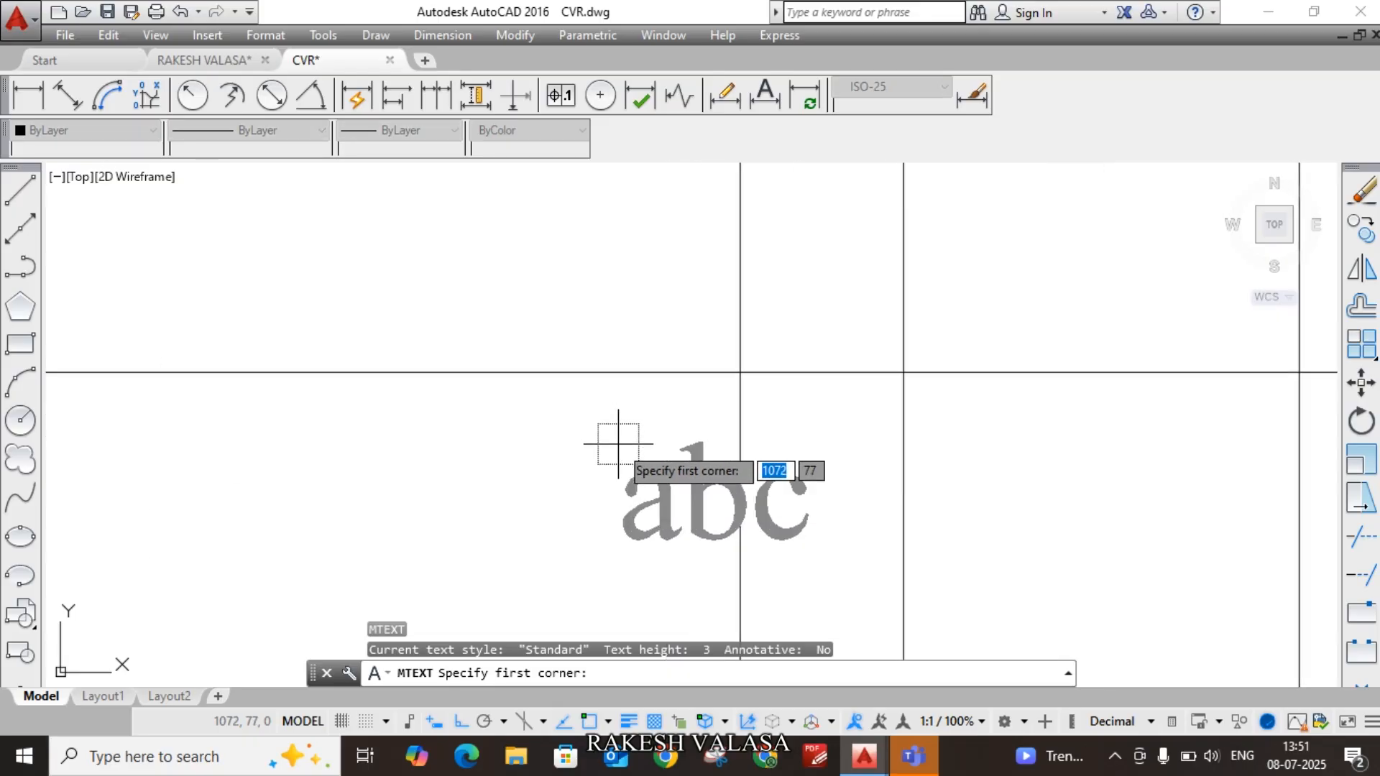
left_click(639, 399)
left_click(705, 478)
type("a1")
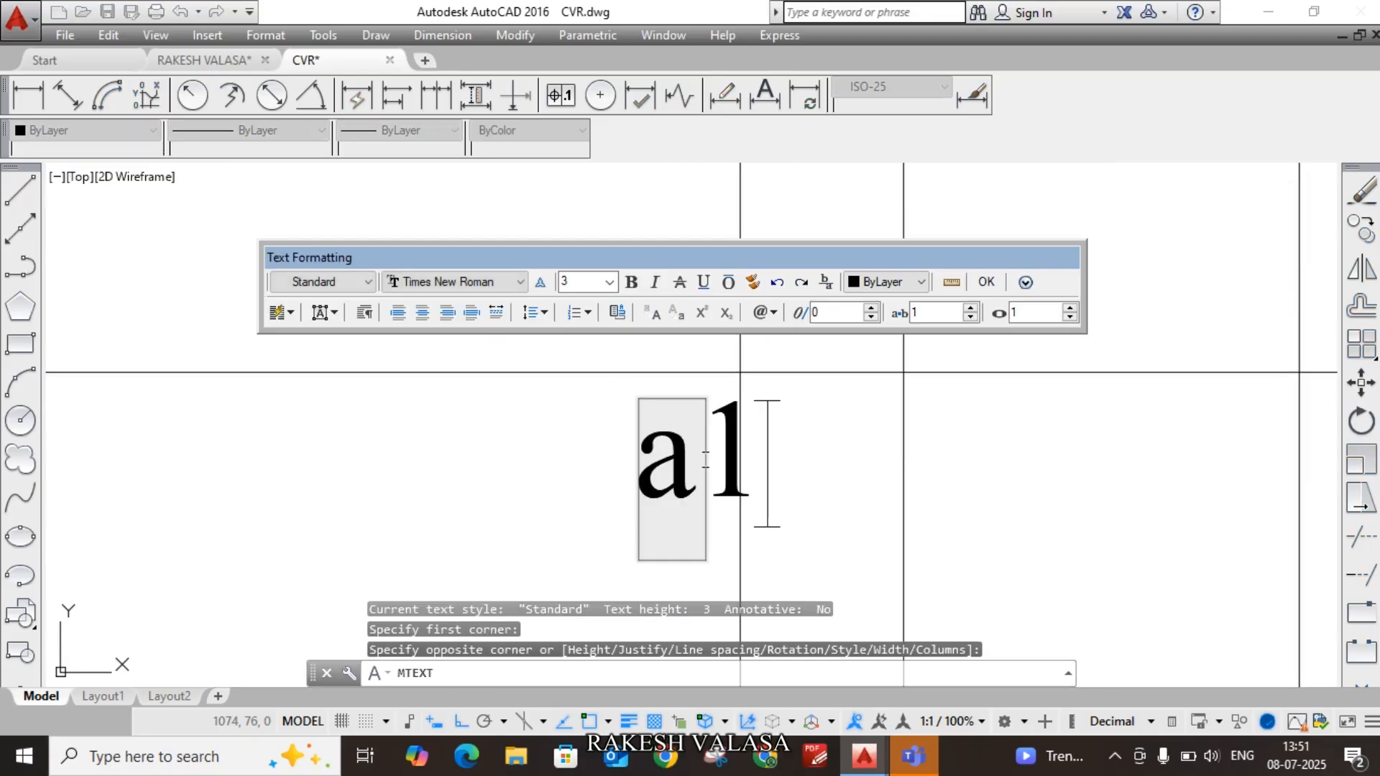
left_click_drag(714, 456, 766, 385)
left_click(725, 313)
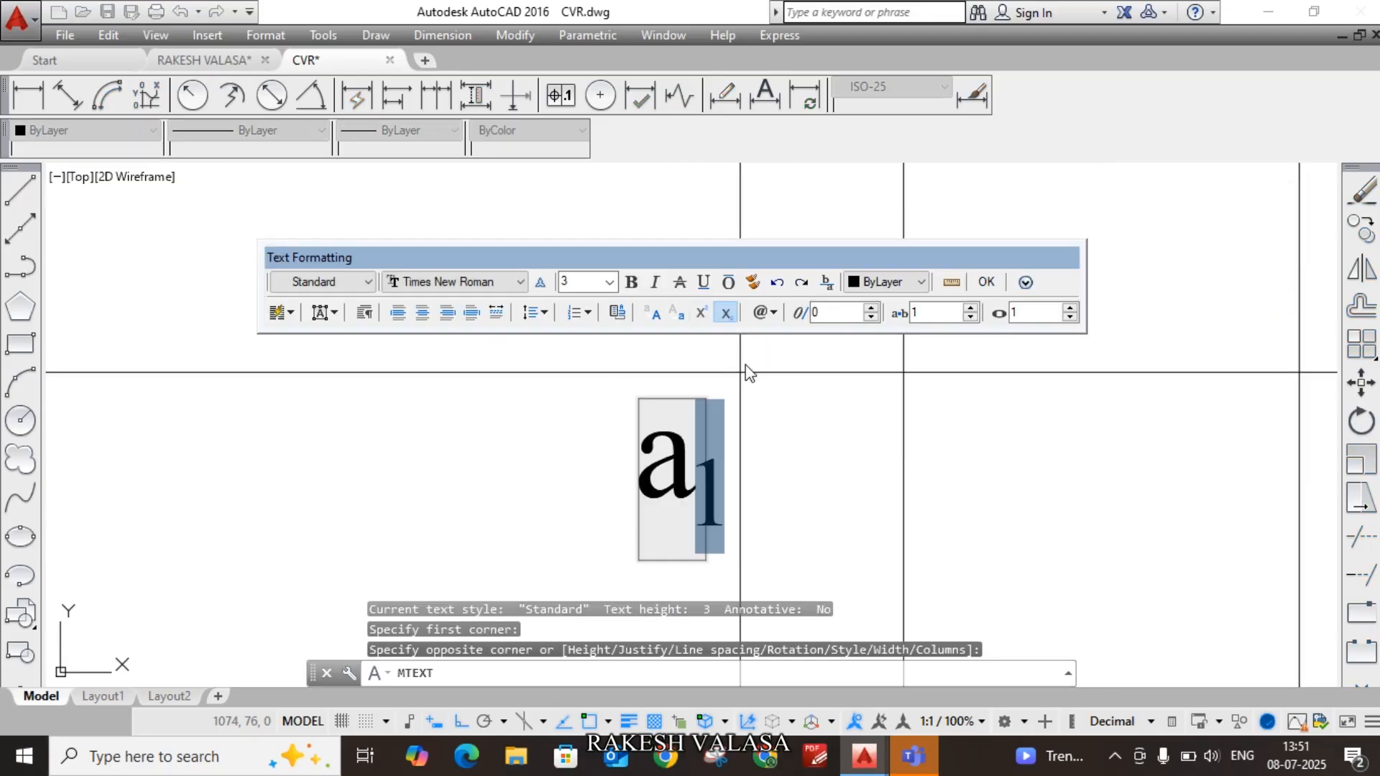
left_click(666, 397)
Step: Add the label b1, with 1 as subscript, below the horizontal ray from b at the projector from b'(h')
scroll(595, 366, "down", 5)
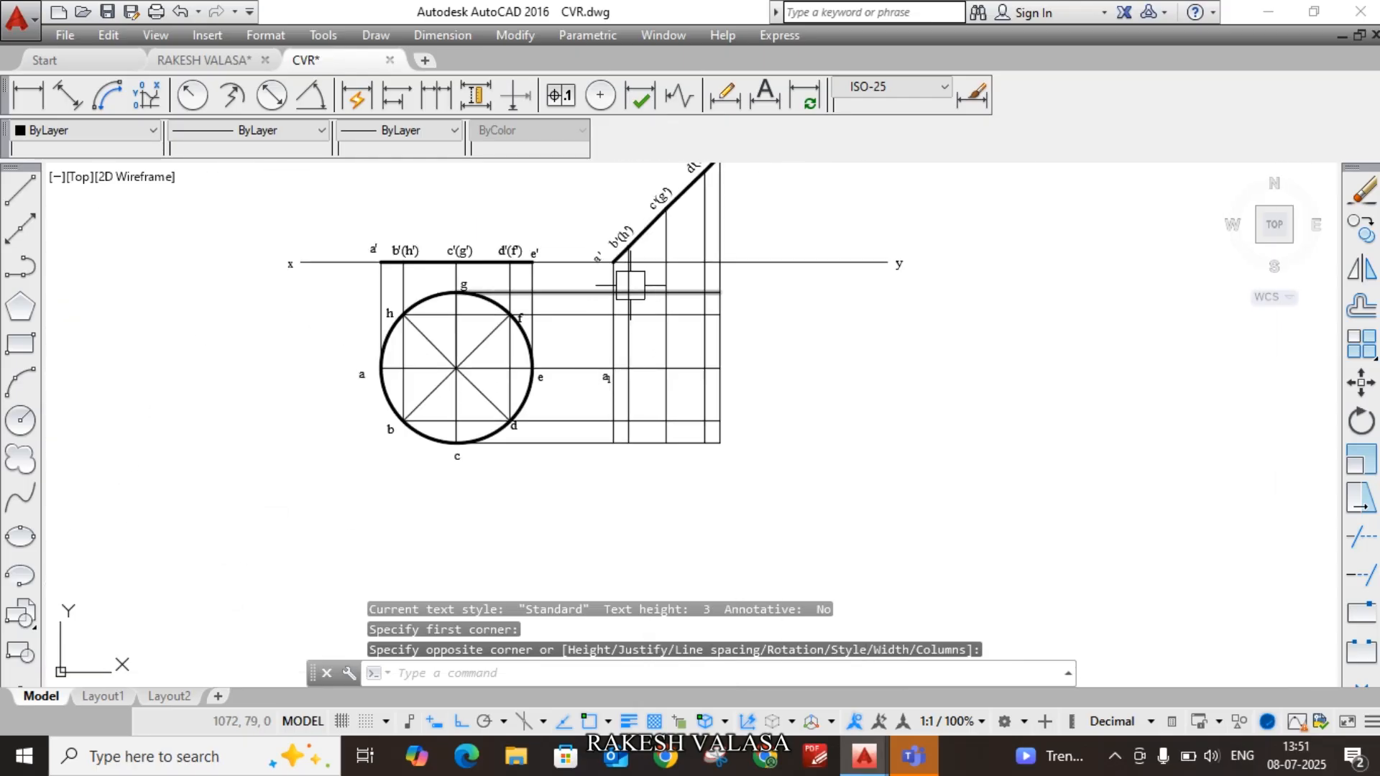
scroll(633, 437, "up", 5)
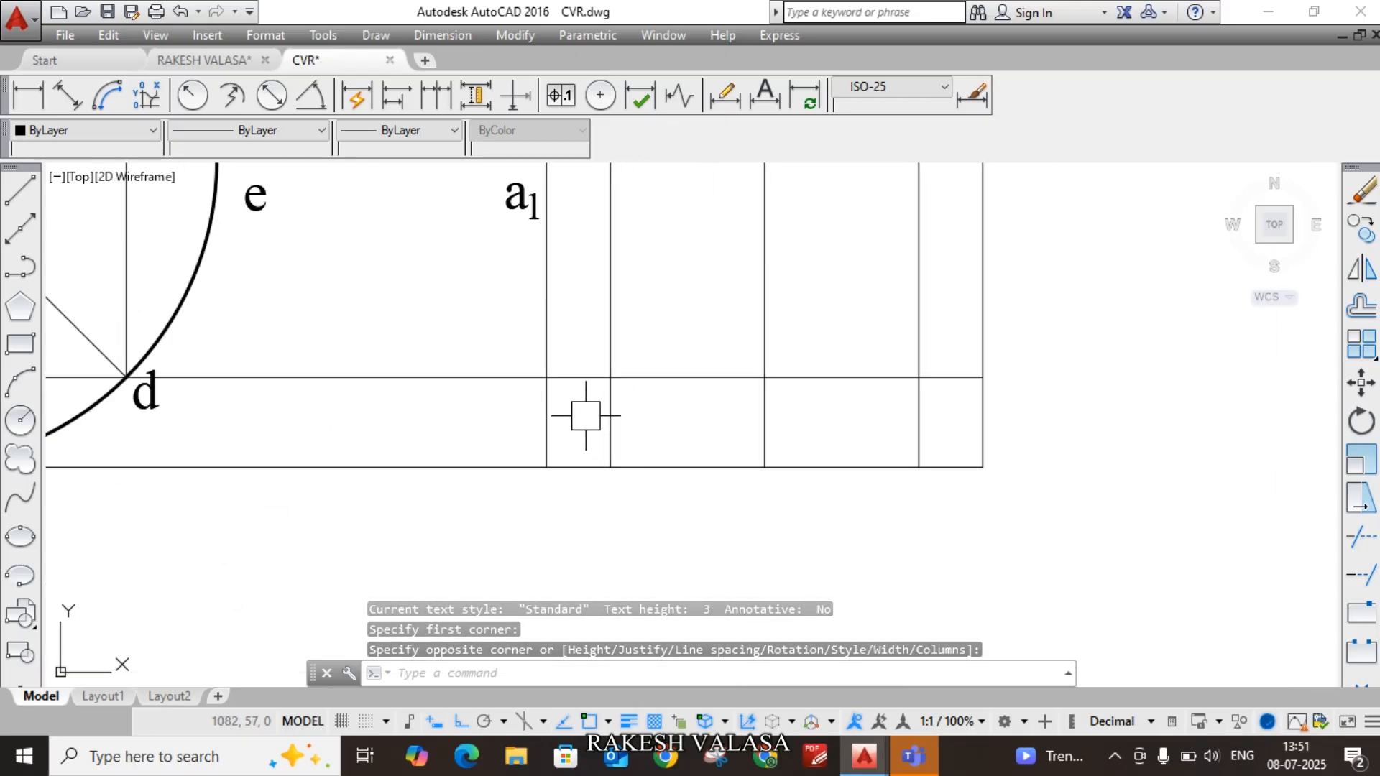
scroll(596, 400, "up", 3)
key("Return")
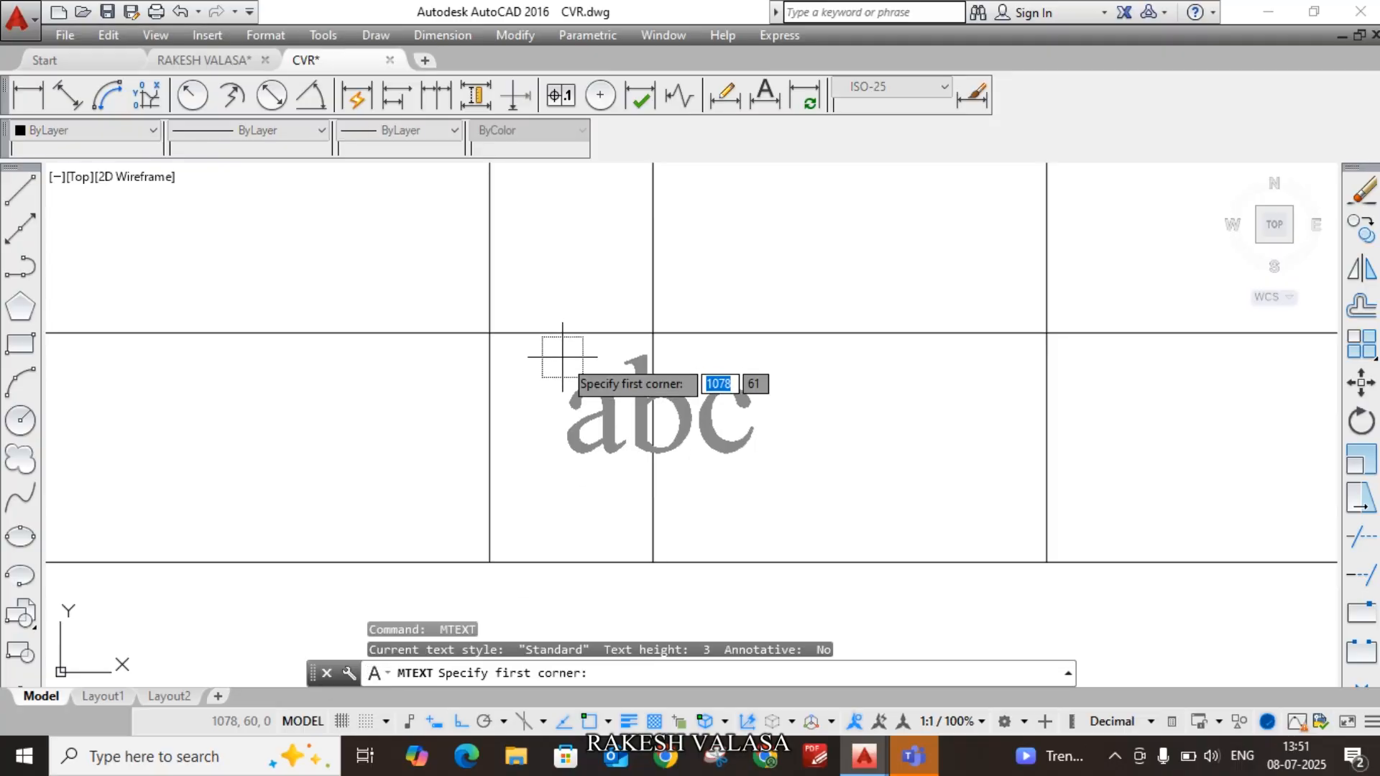
left_click(559, 363)
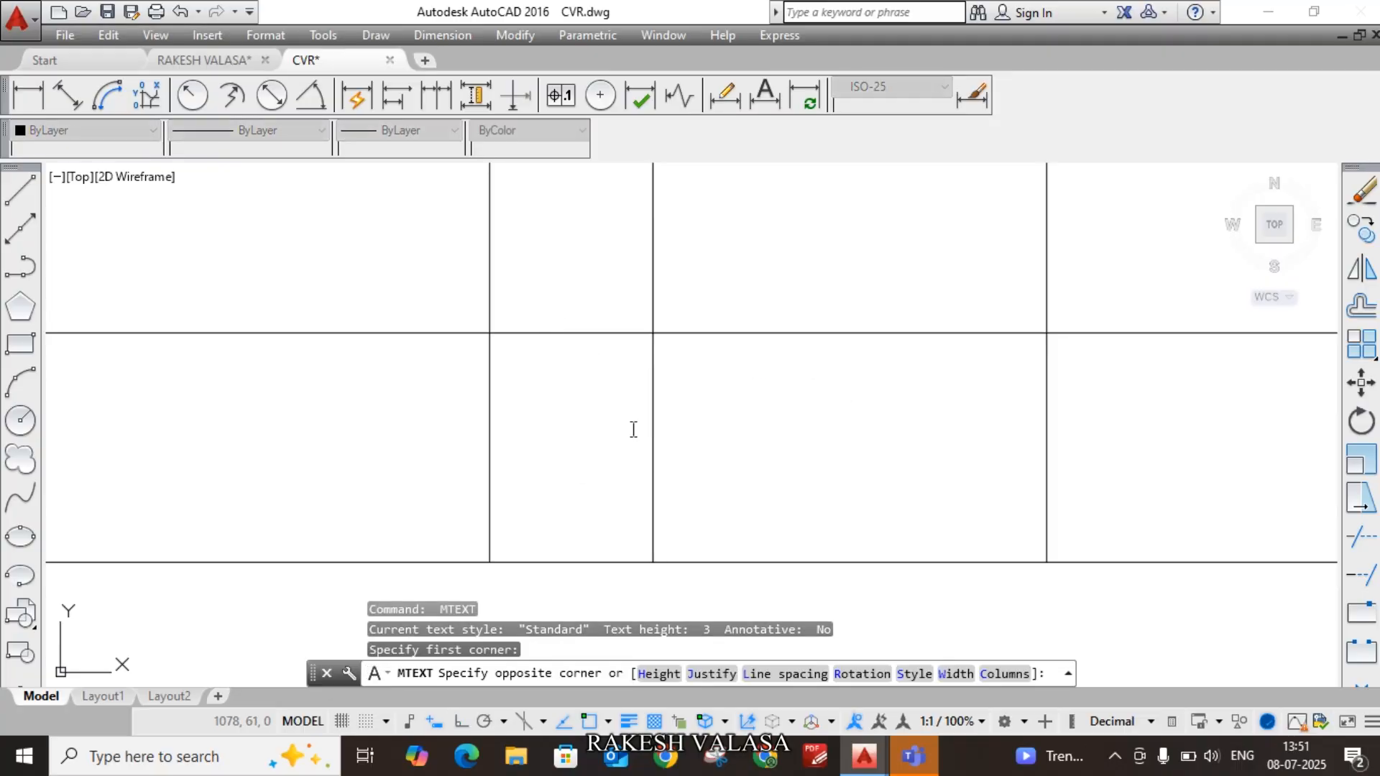
left_click(633, 431)
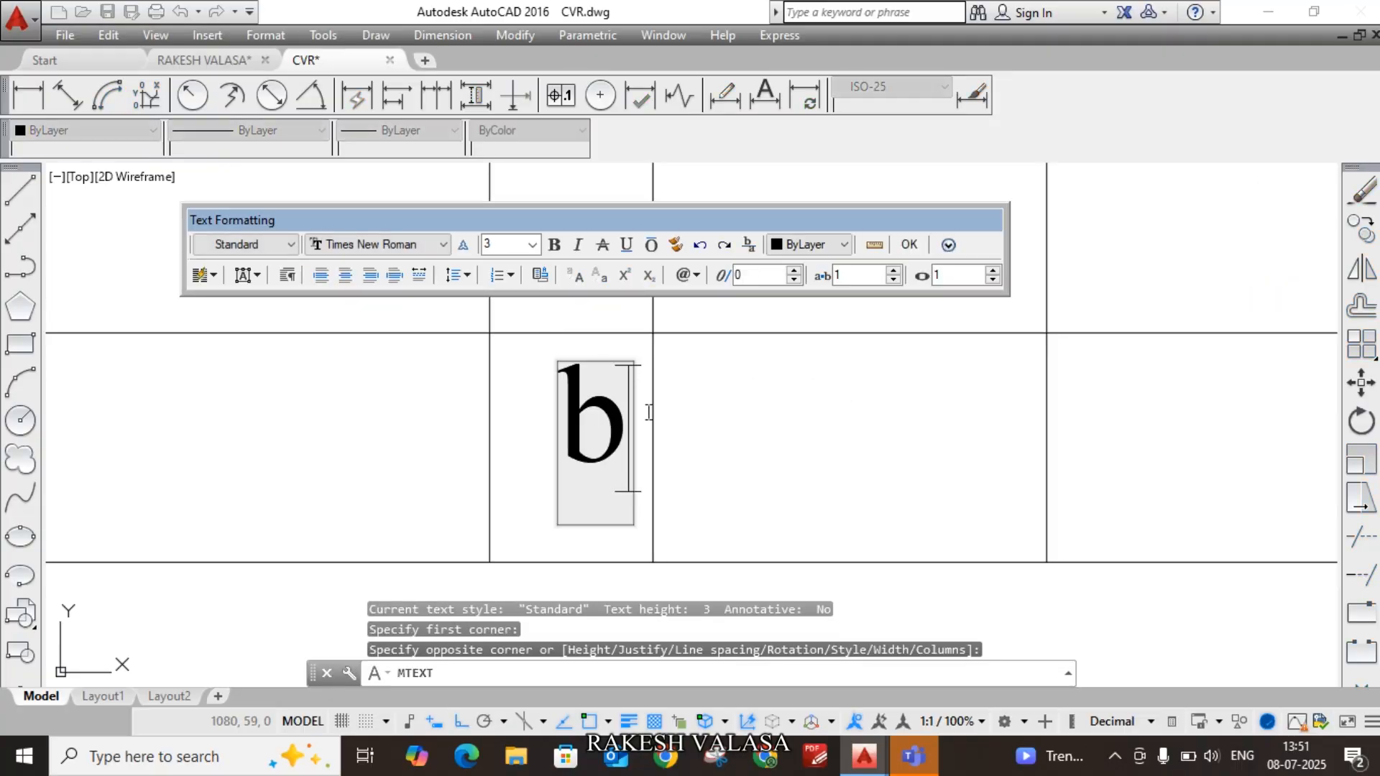
left_click_drag(649, 413, 691, 421)
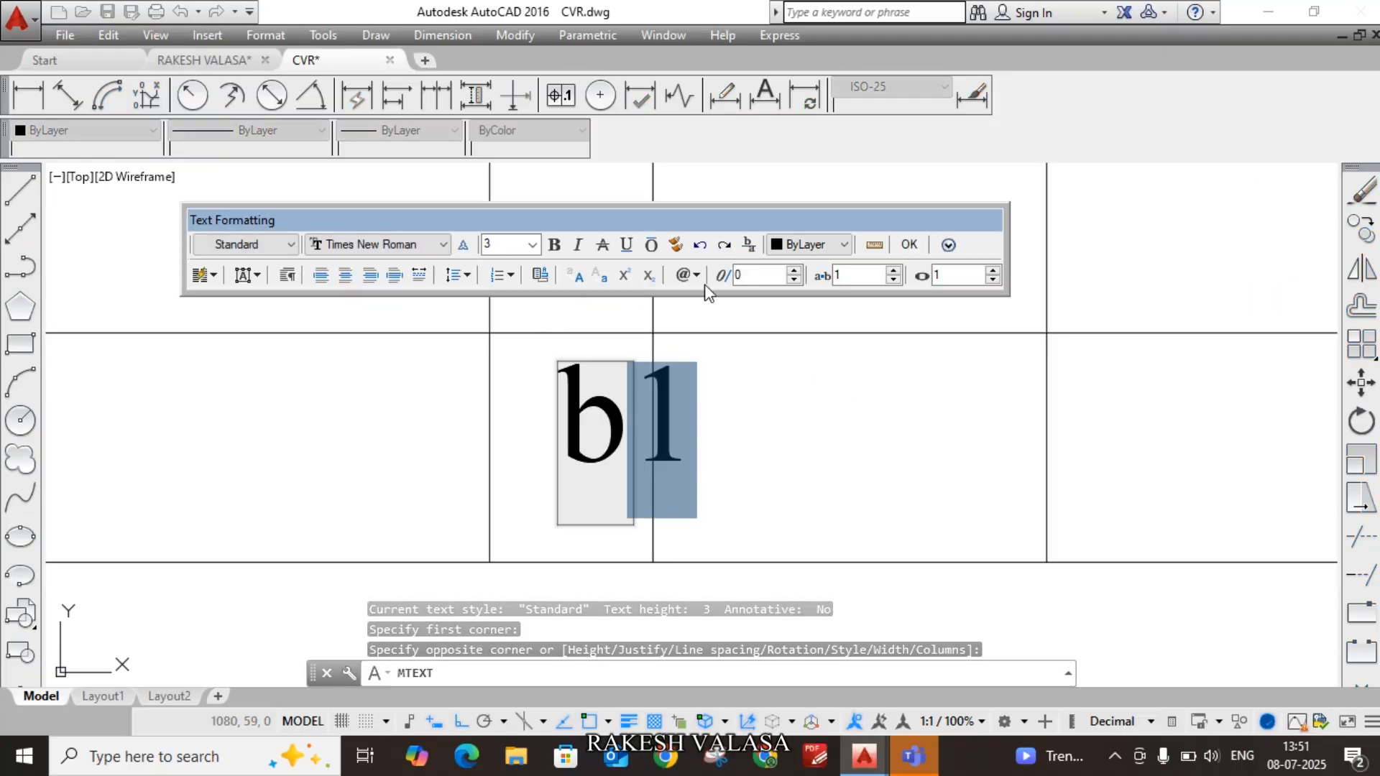
left_click(648, 275)
left_click(837, 405)
Step: Add the label c1, with 1 as subscript, below the horizontal ray from c at the projector from c'(g')
scroll(831, 515, "up", 3)
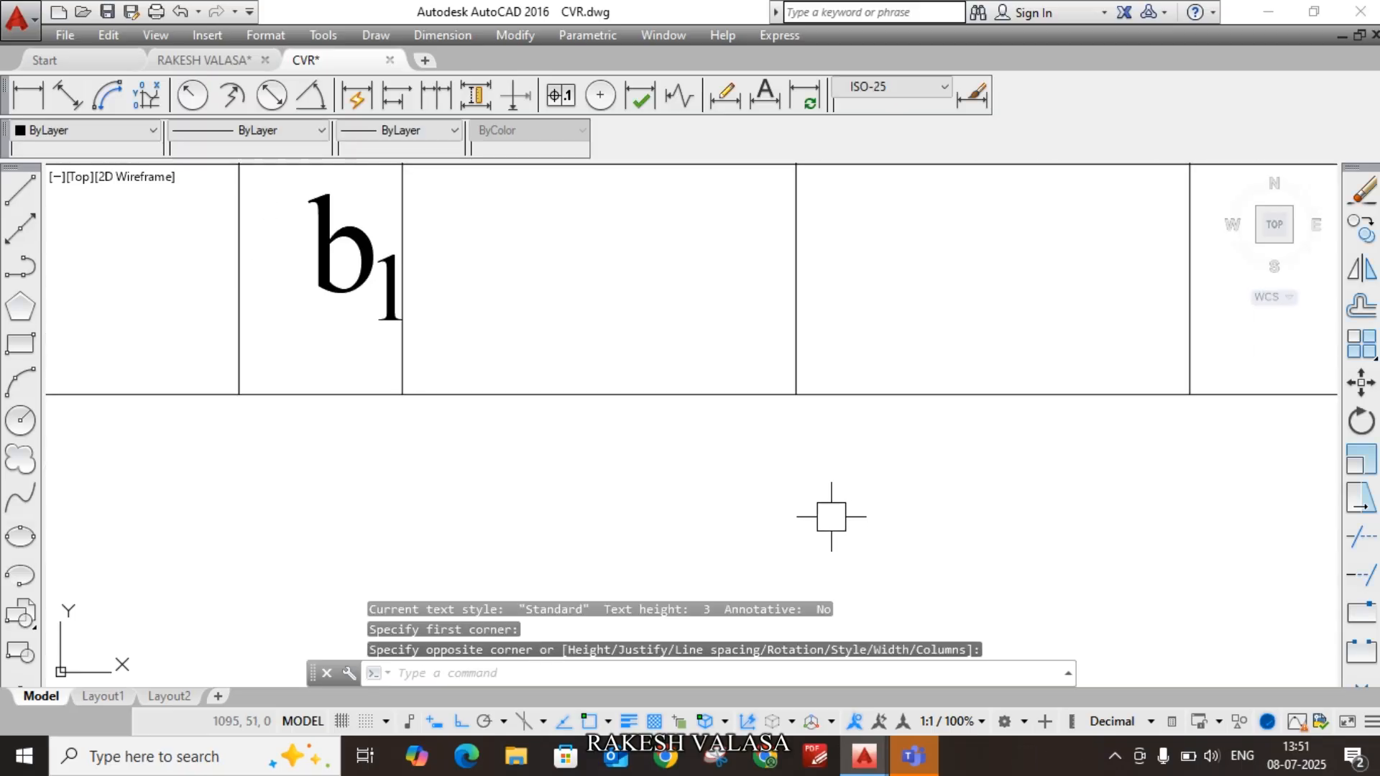
key("Return")
left_click(785, 431)
left_click(928, 530)
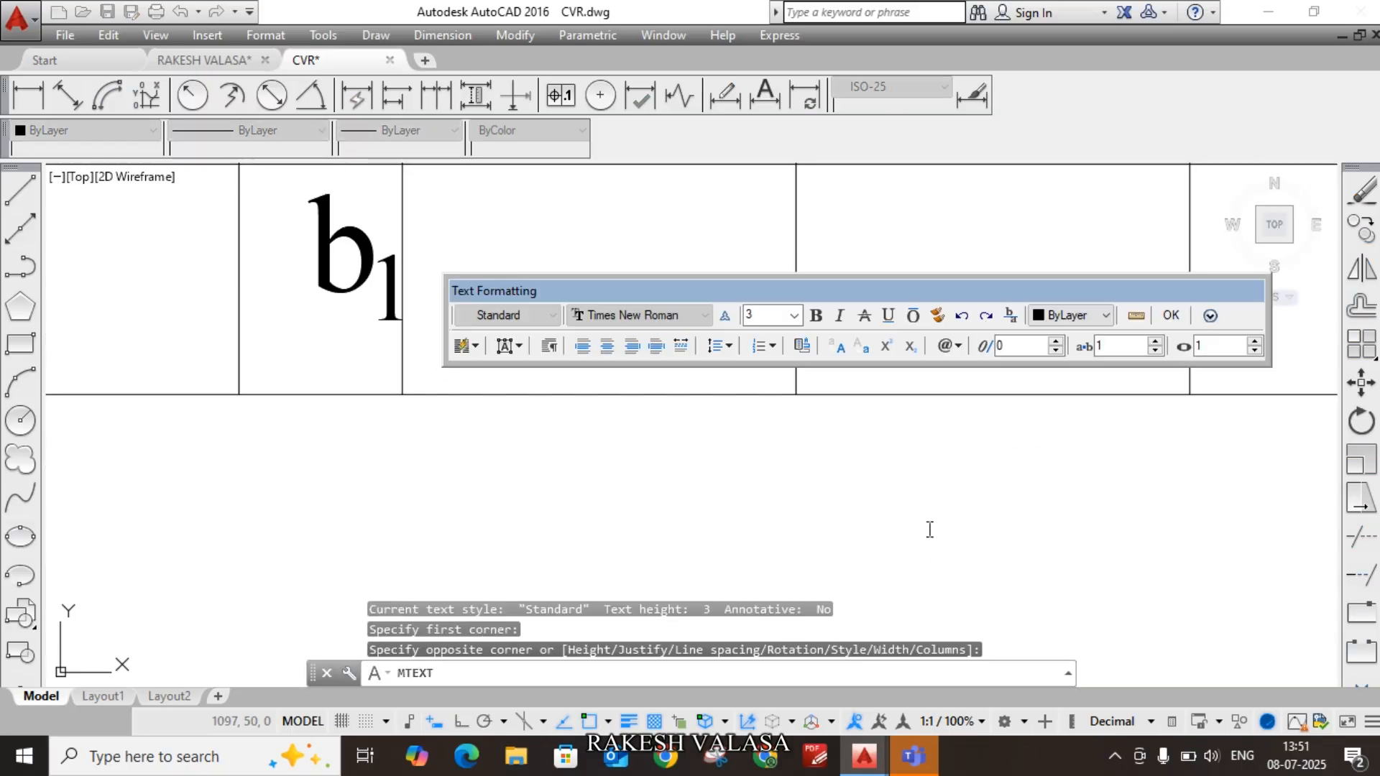
type("c'")
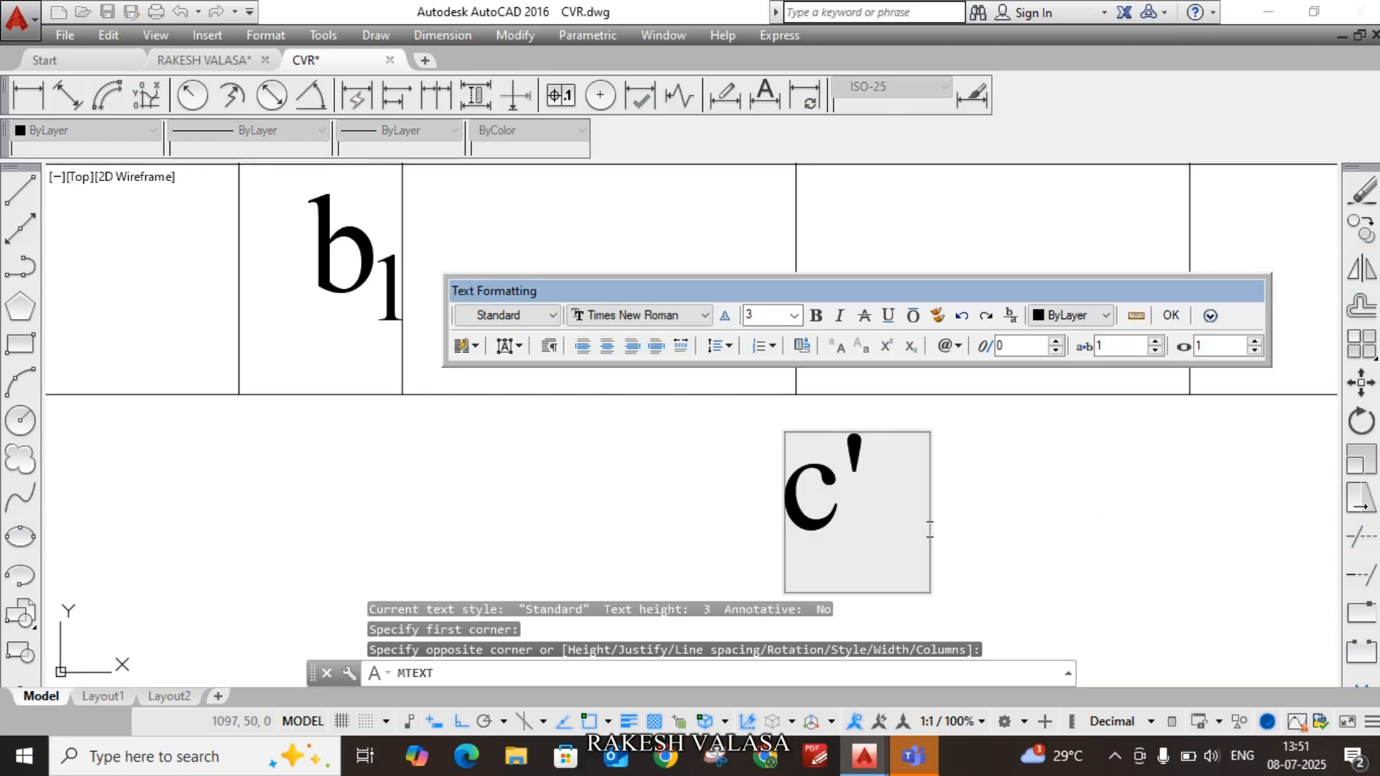
type("1")
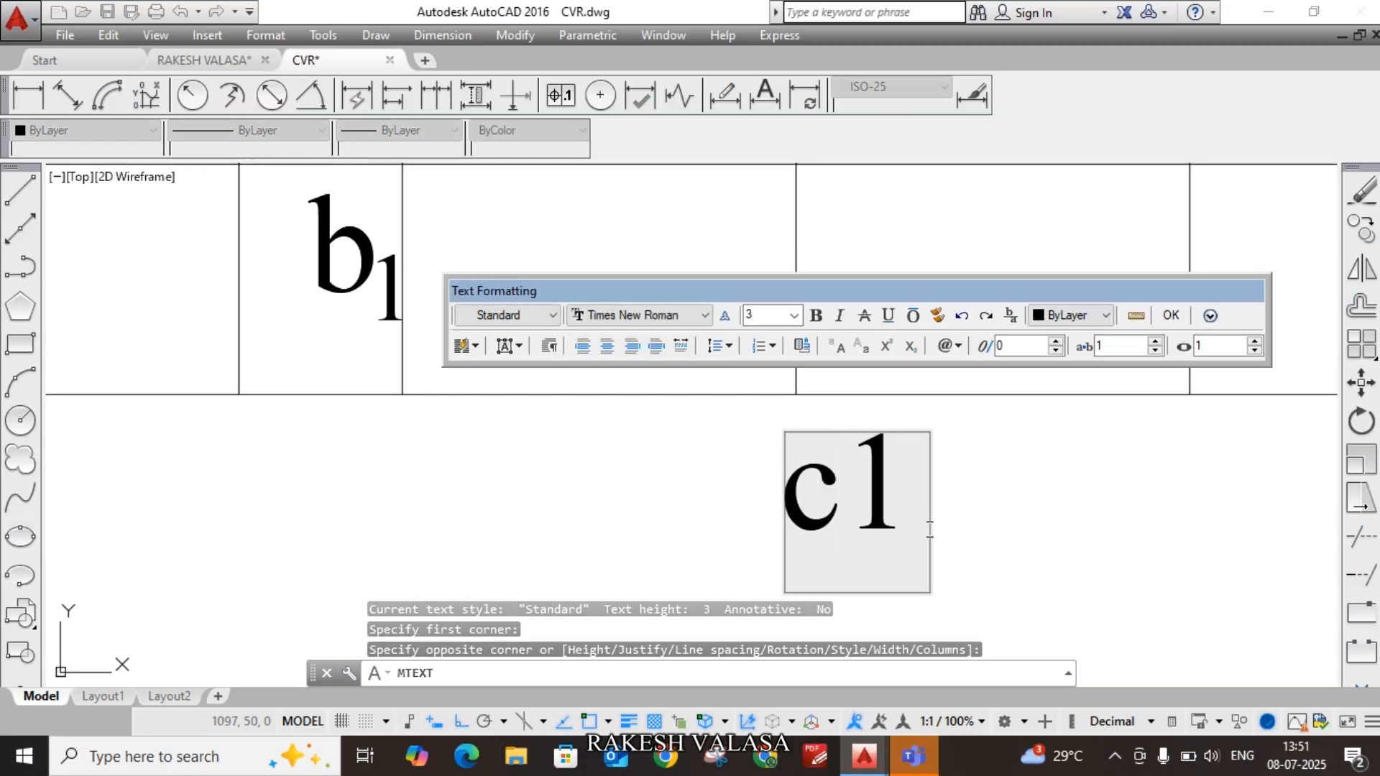
double_click(873, 482)
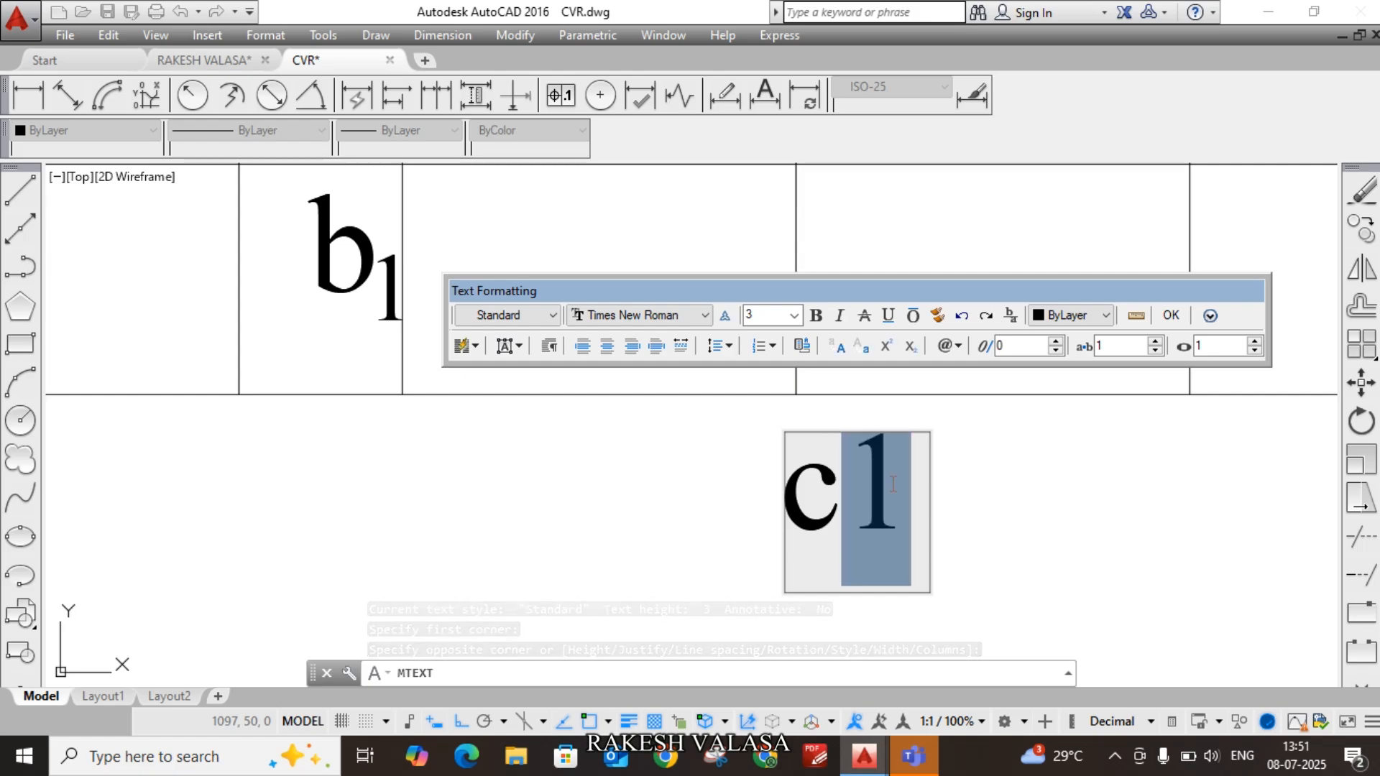
left_click(908, 346)
left_click(981, 468)
Step: Add the label d1, with 1 as subscript, below the horizontal ray from d beside the projector from d'(f')
scroll(767, 554, "down", 5)
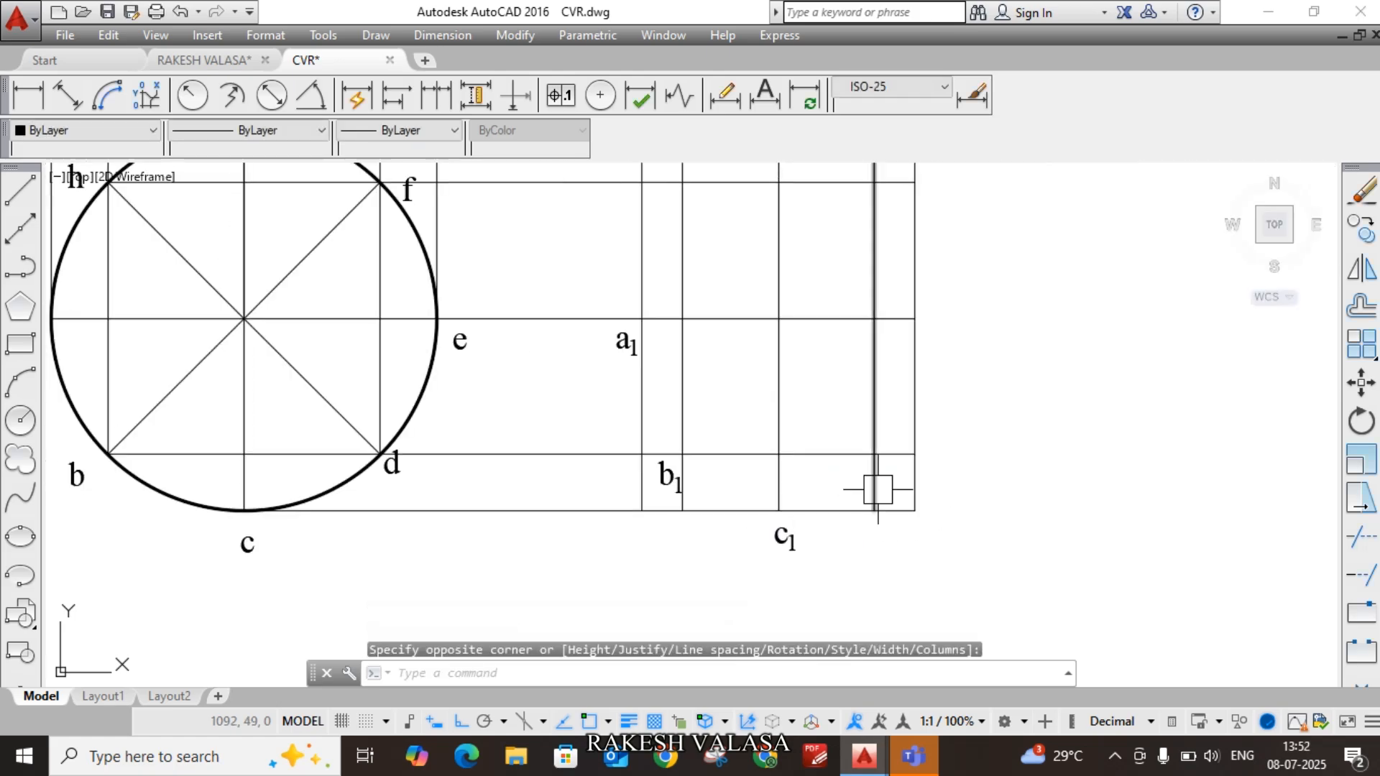
scroll(877, 489, "down", 3)
scroll(925, 453, "up", 8)
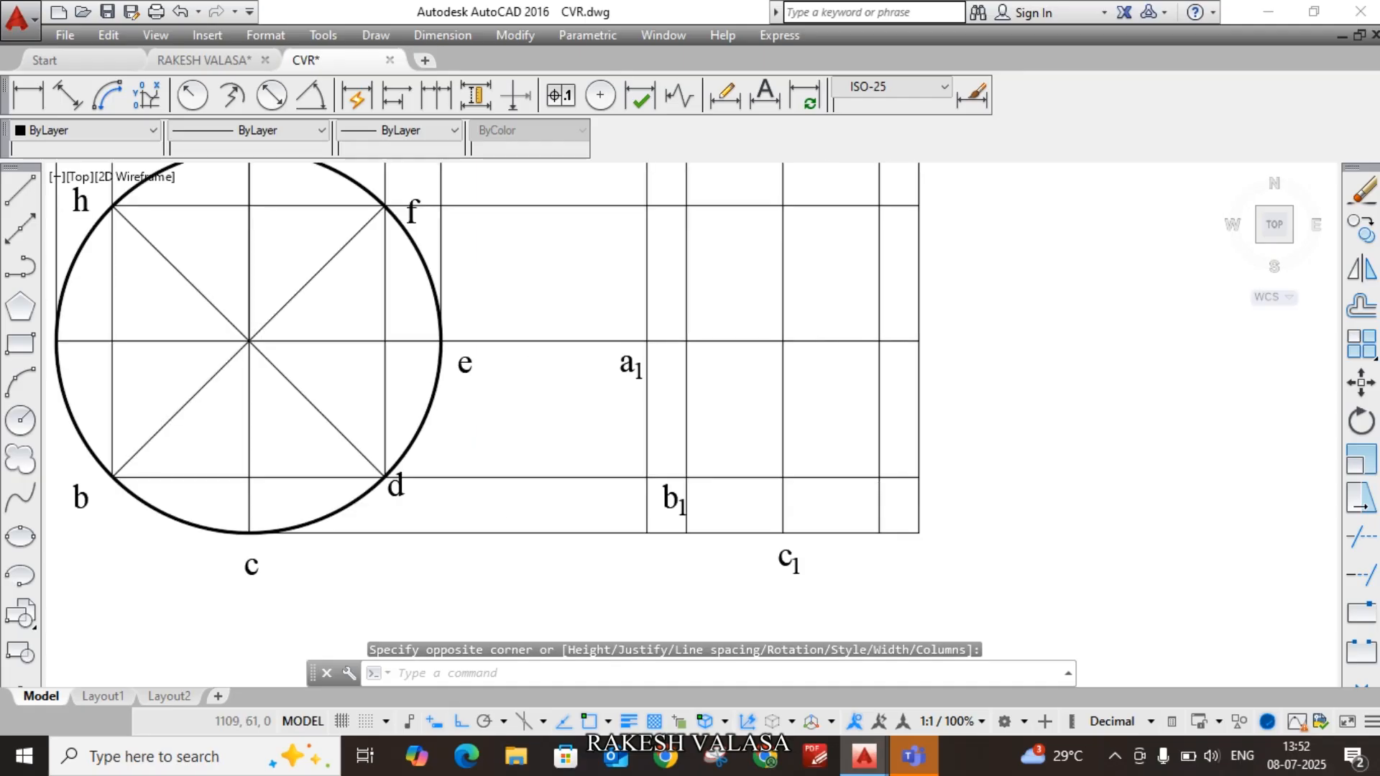
key("Return")
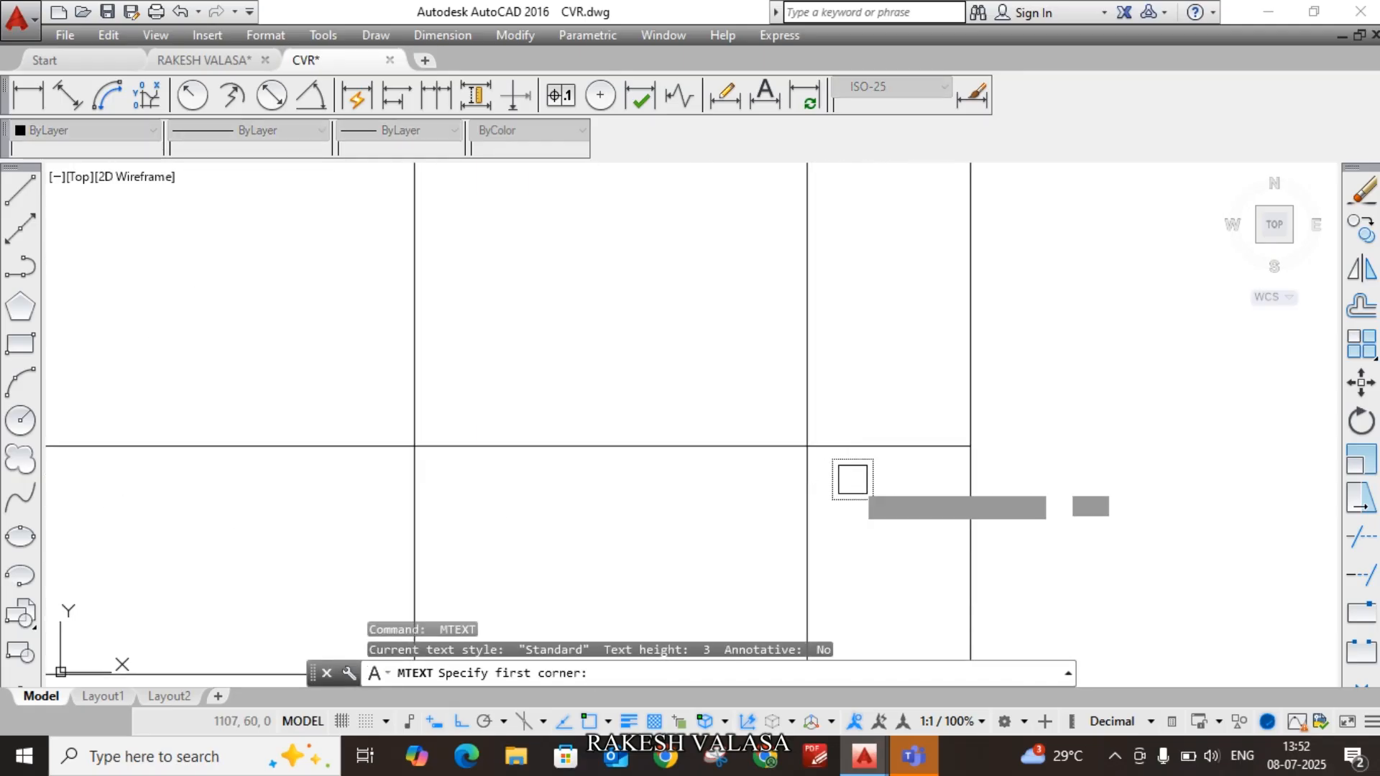
left_click(852, 477)
left_click(1015, 514)
type("d1")
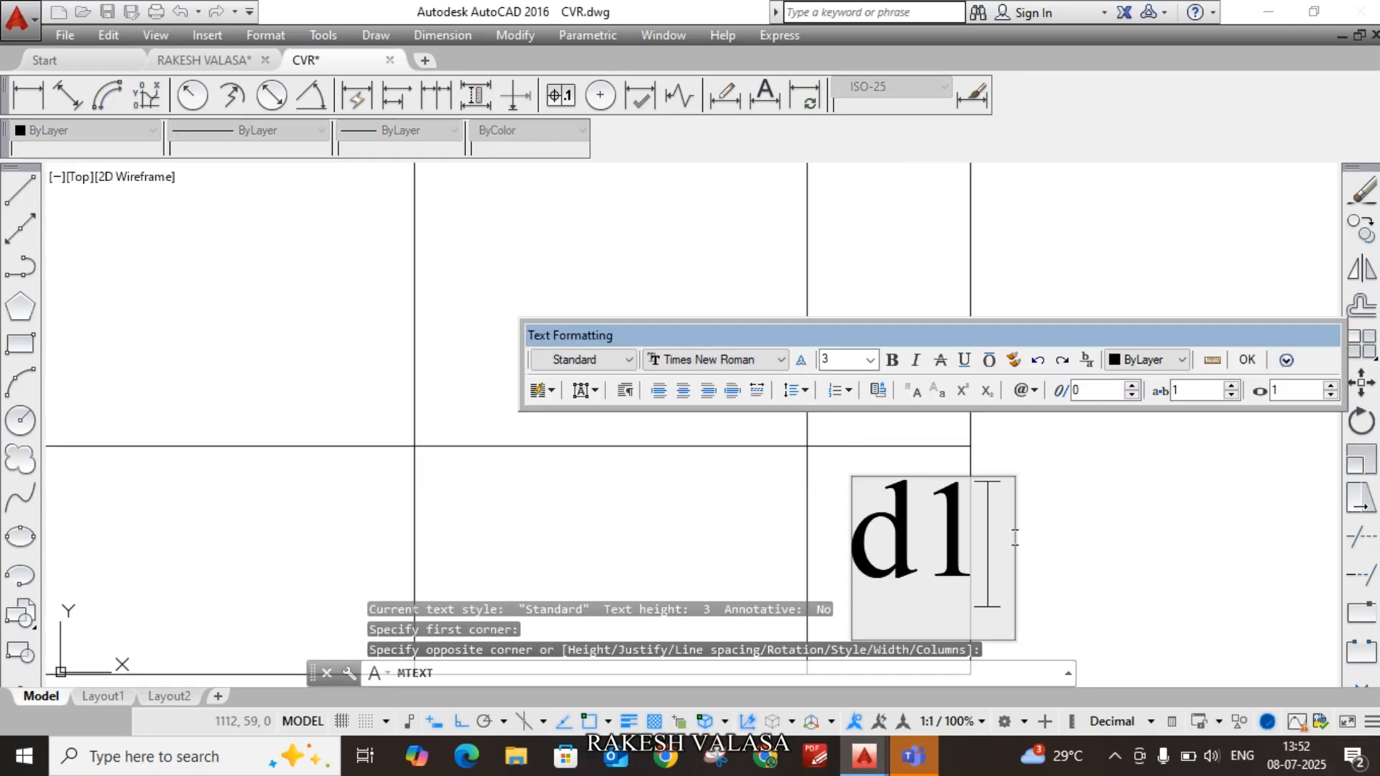
left_click_drag(944, 521, 981, 436)
left_click(983, 399)
left_click(1057, 476)
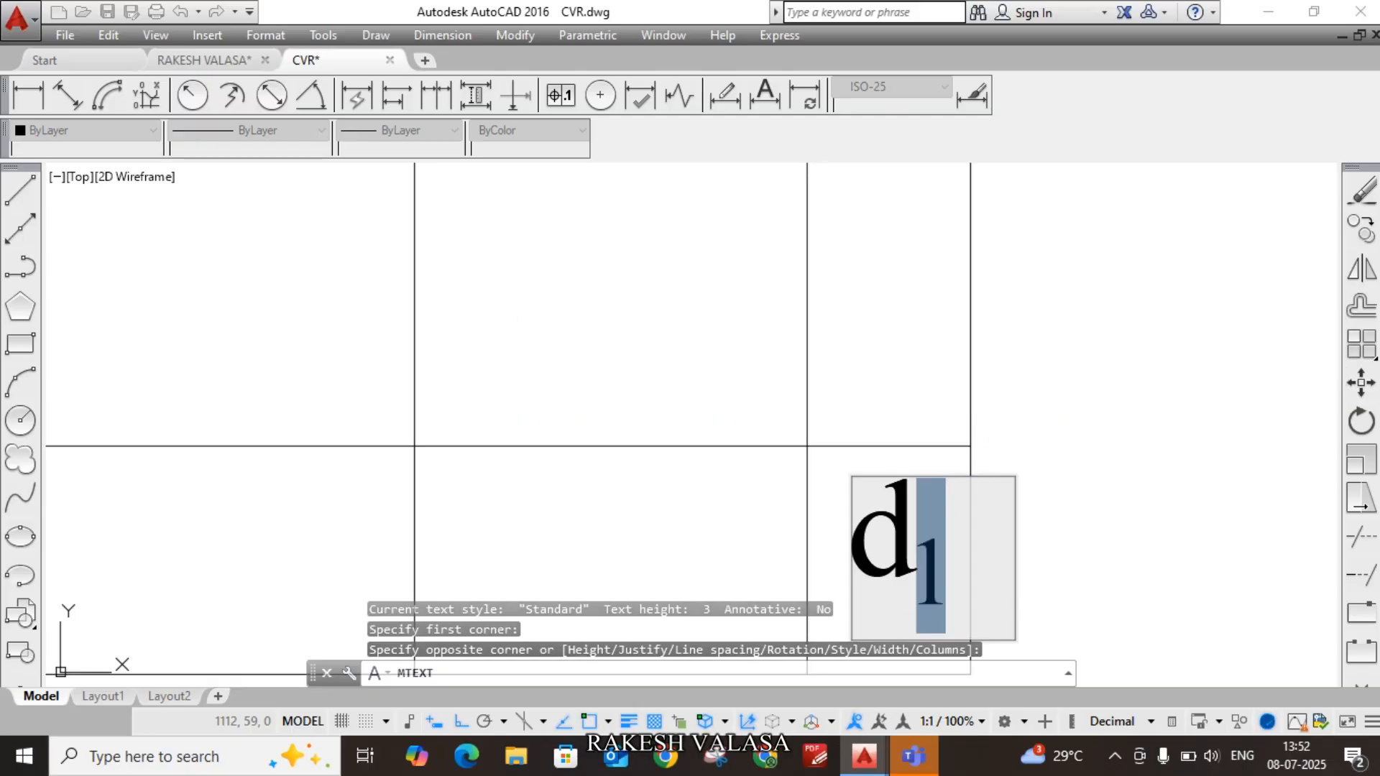
Step: Add the label e1, with 1 as subscript, just beyond the intersection of the horizontal ray from e and the outermost projector
scroll(885, 477, "down", 5)
middle_click_drag(973, 319, 991, 412)
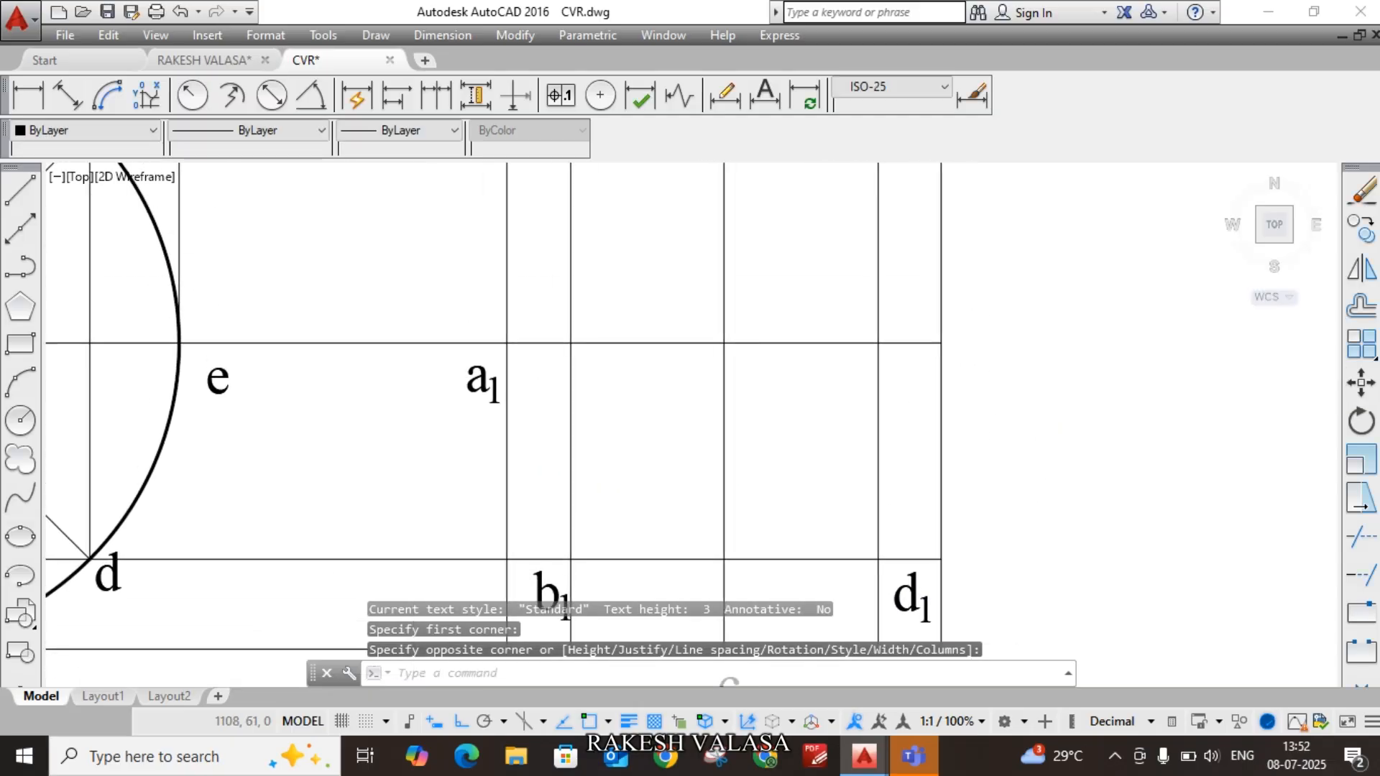
scroll(985, 354, "up", 4)
key("Return")
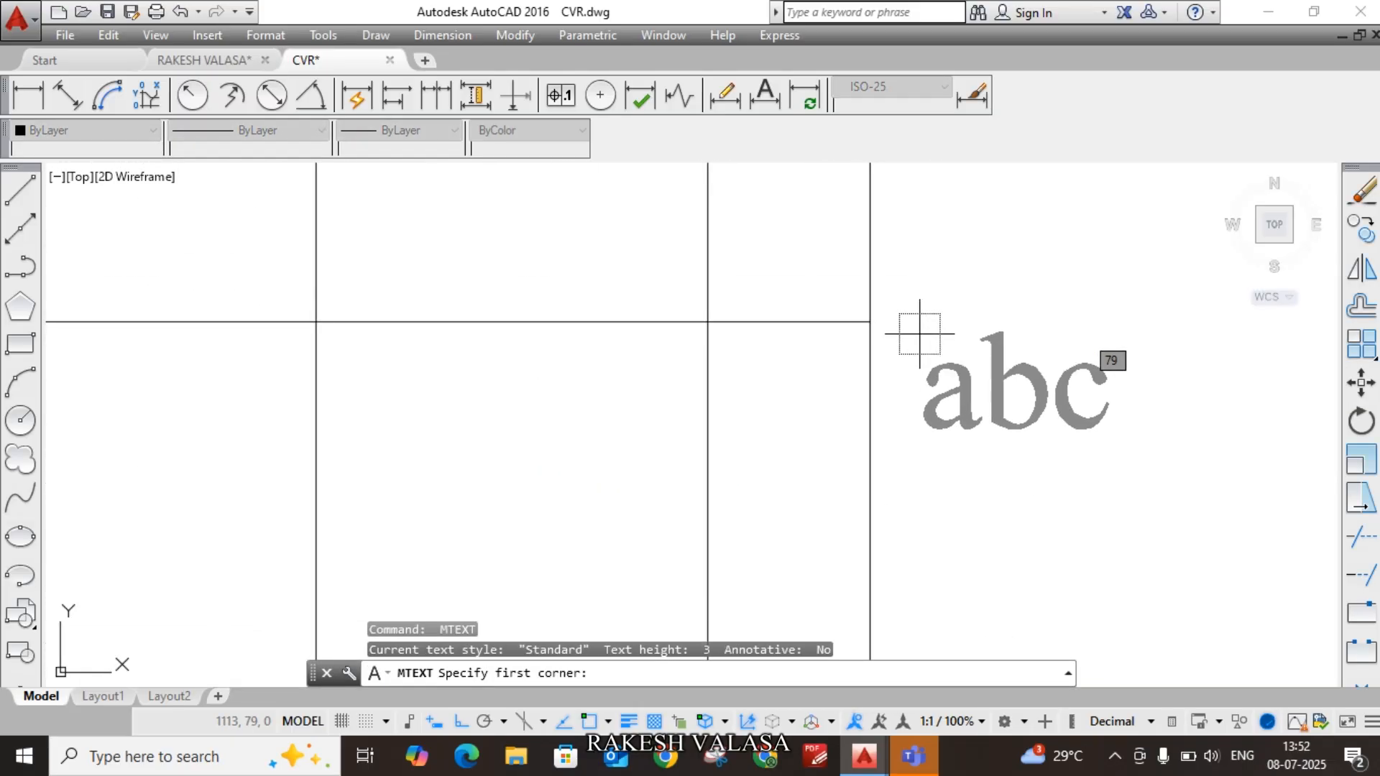
left_click(918, 332)
left_click(1016, 424)
type("e1")
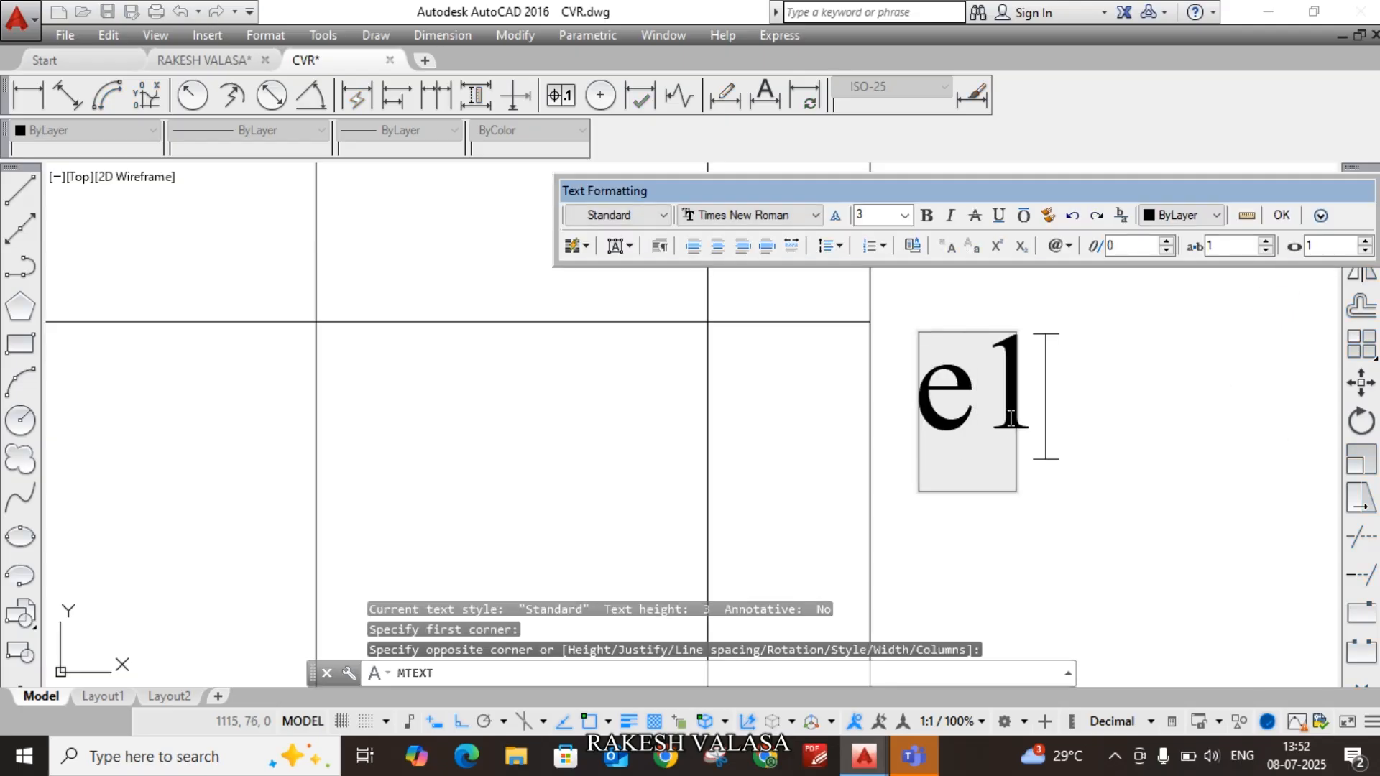
left_click_drag(1017, 404, 1023, 403)
left_click(1020, 246)
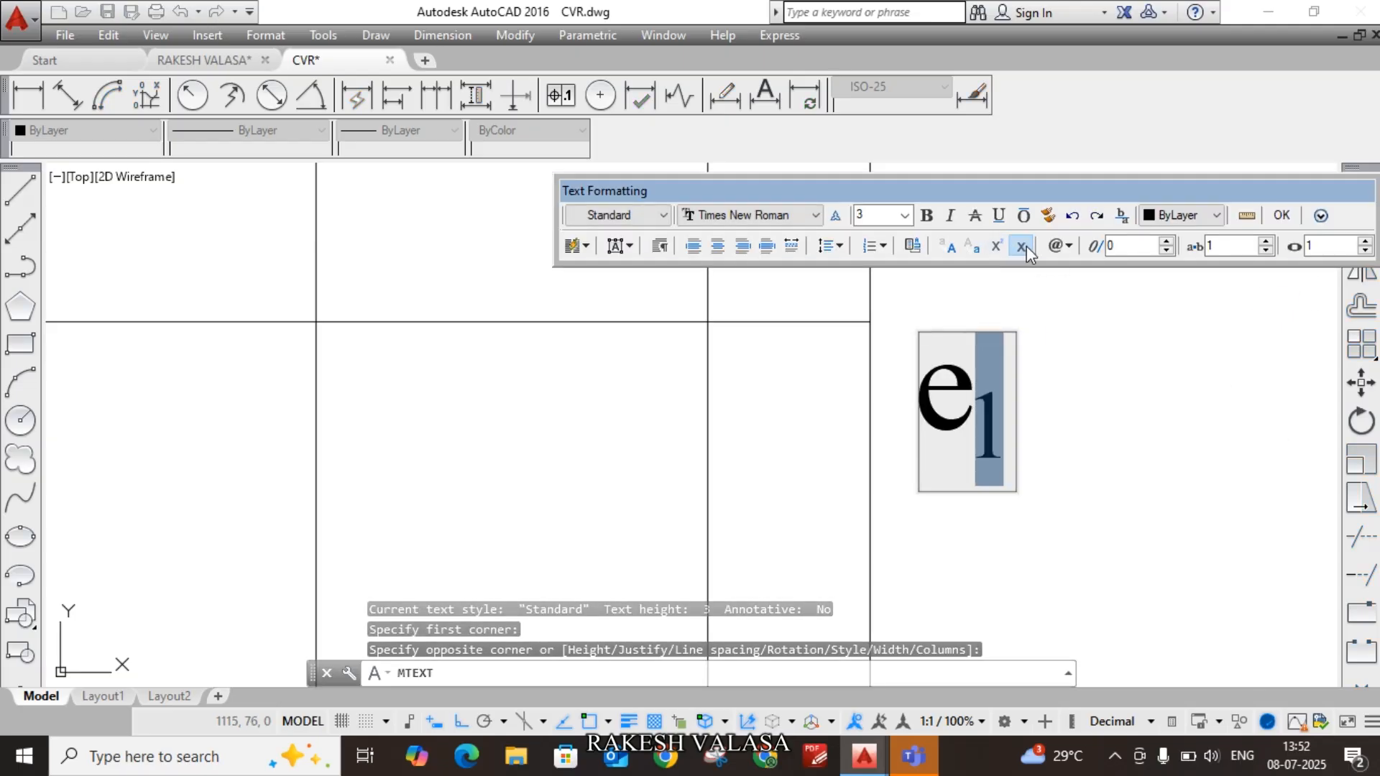
left_click(1282, 215)
left_click(1089, 362)
scroll(1038, 431, "down", 2)
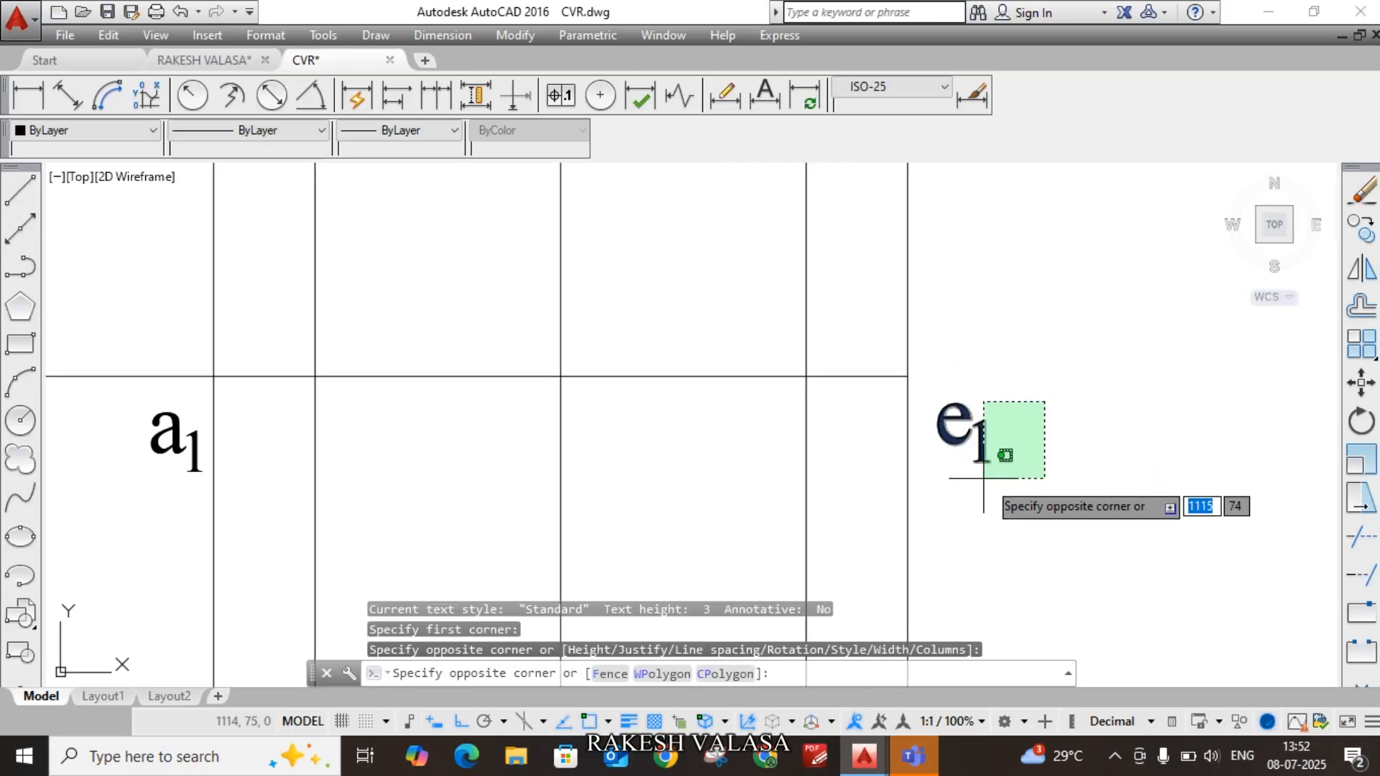
key("Escape")
Step: Add the label f1, with 1 as subscript, where the horizontal ray from f meets the projector from d'(f')
scroll(992, 292, "down", 2)
scroll(970, 299, "up", 4)
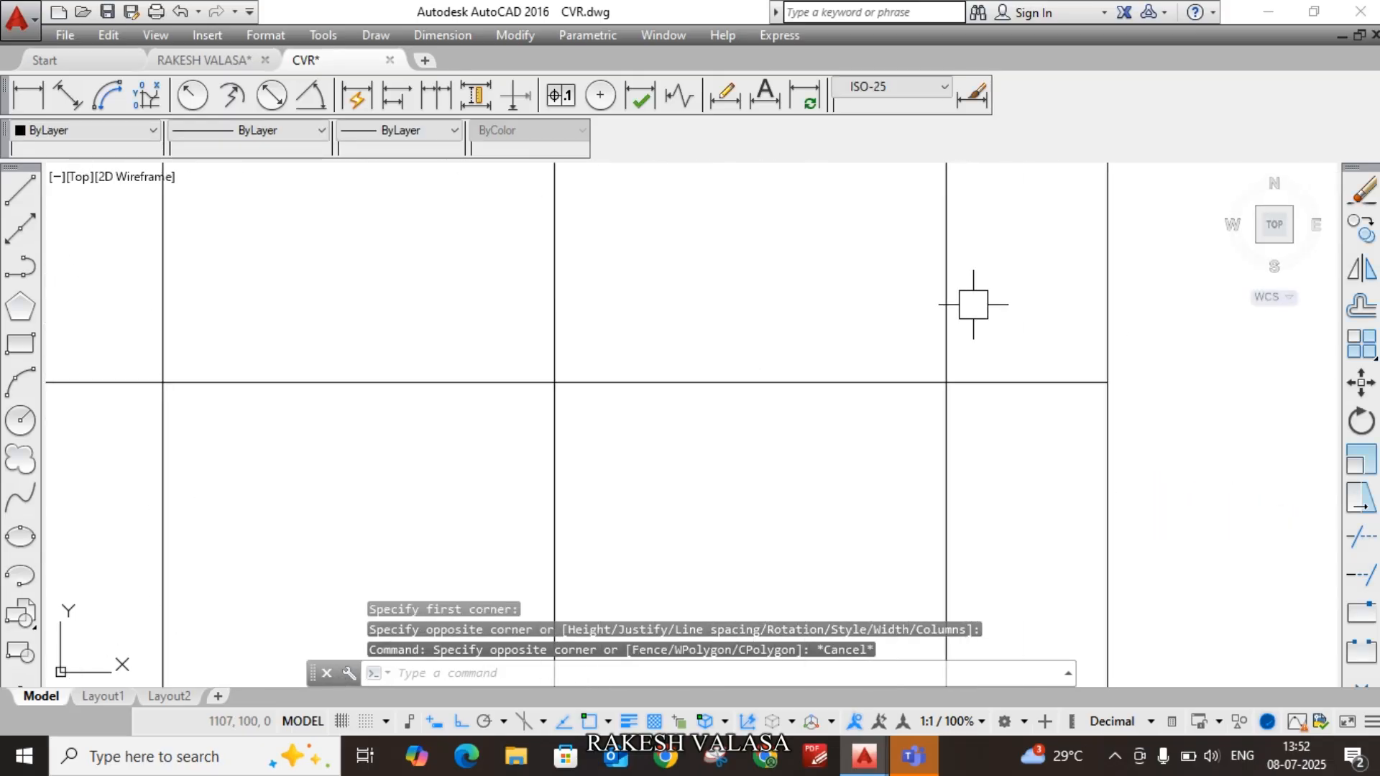
key("Return")
left_click(1065, 343)
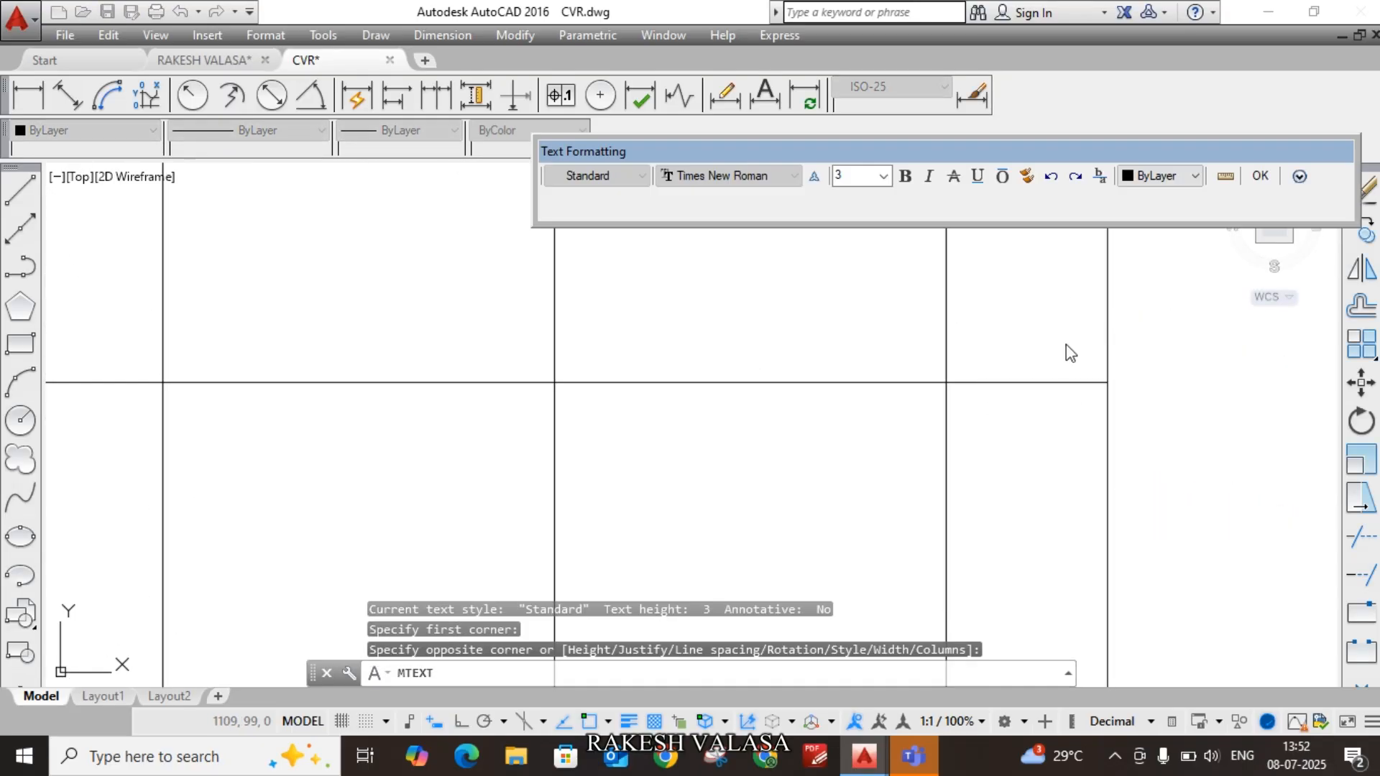
type("f1")
left_click_drag(1039, 339, 1046, 255)
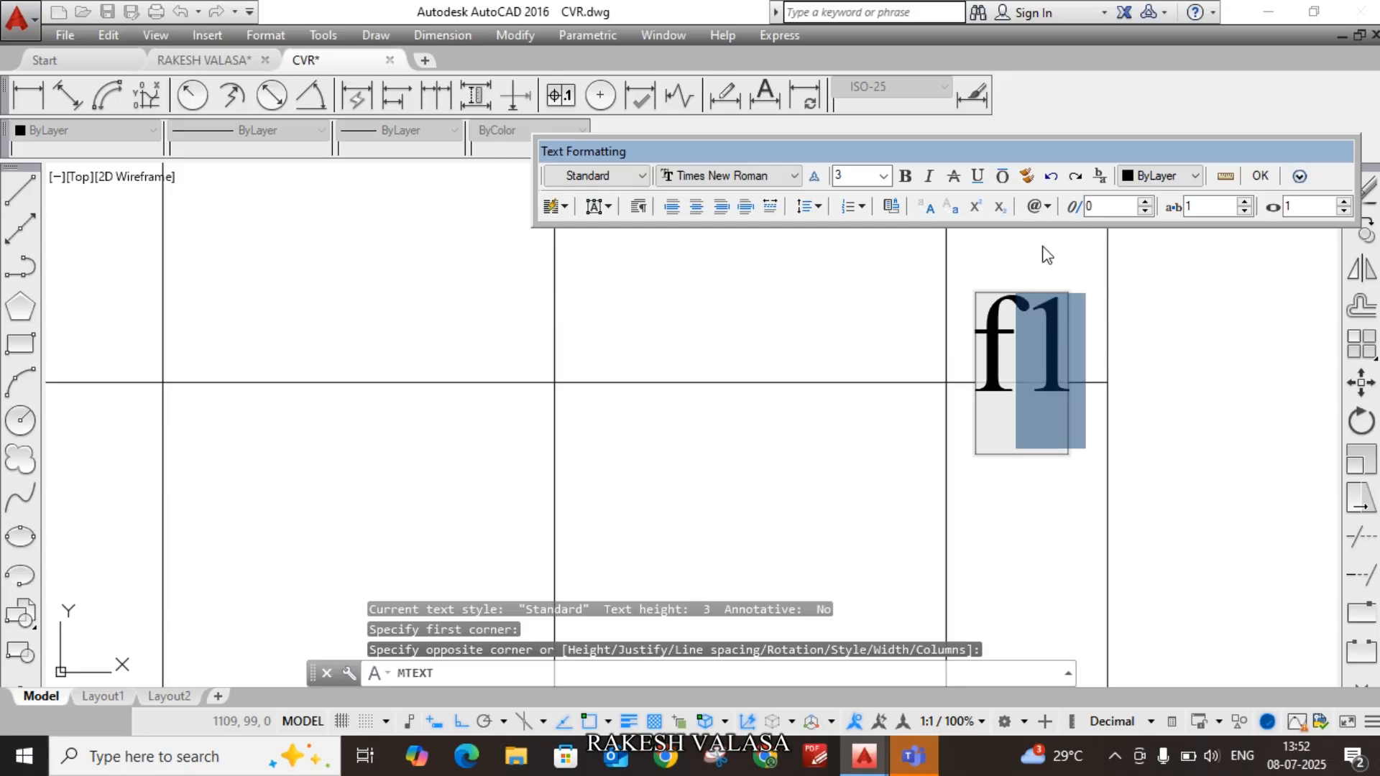
left_click(1000, 205)
left_click(1124, 486)
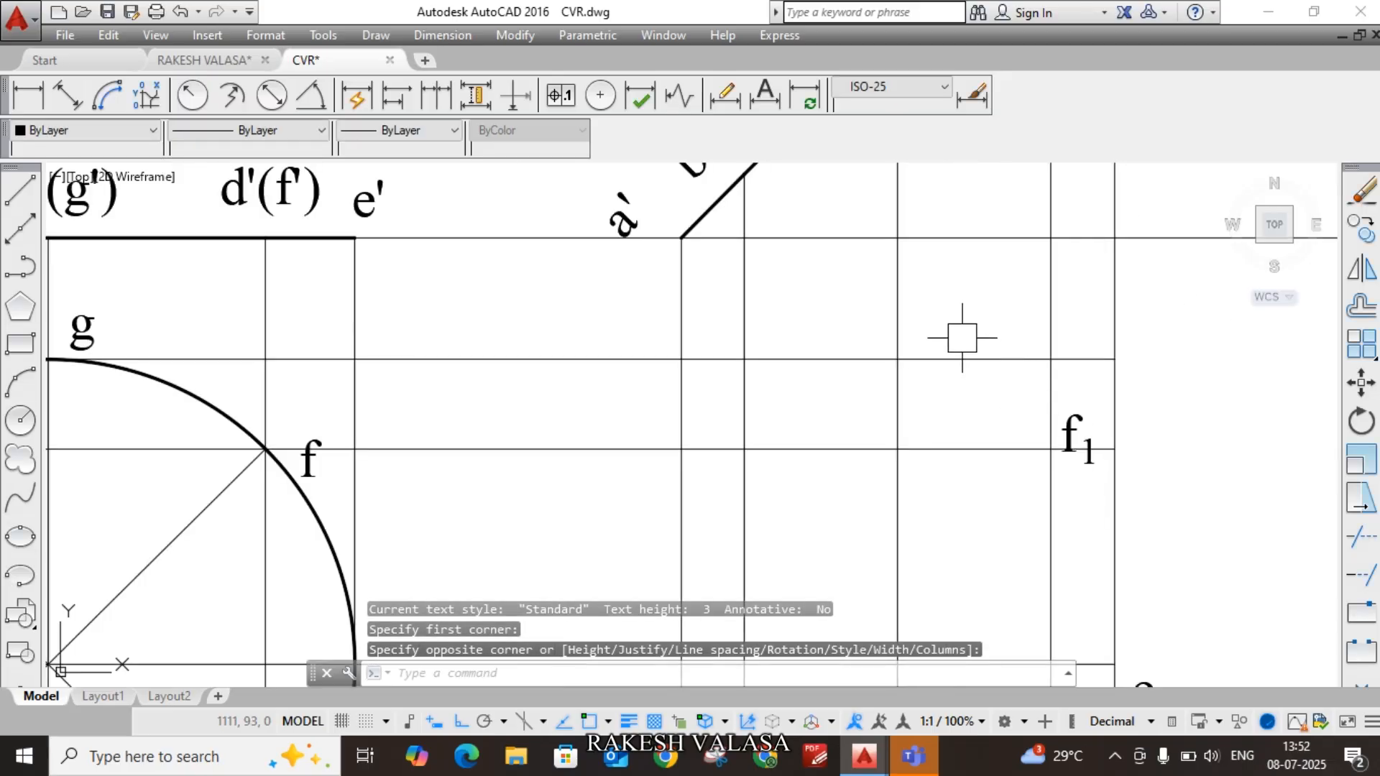
Step: Add the label g1, with 1 as subscript, above the horizontal ray from g beside the projector from c'(g')
scroll(901, 328, "up", 3)
key("space")
left_click(913, 302)
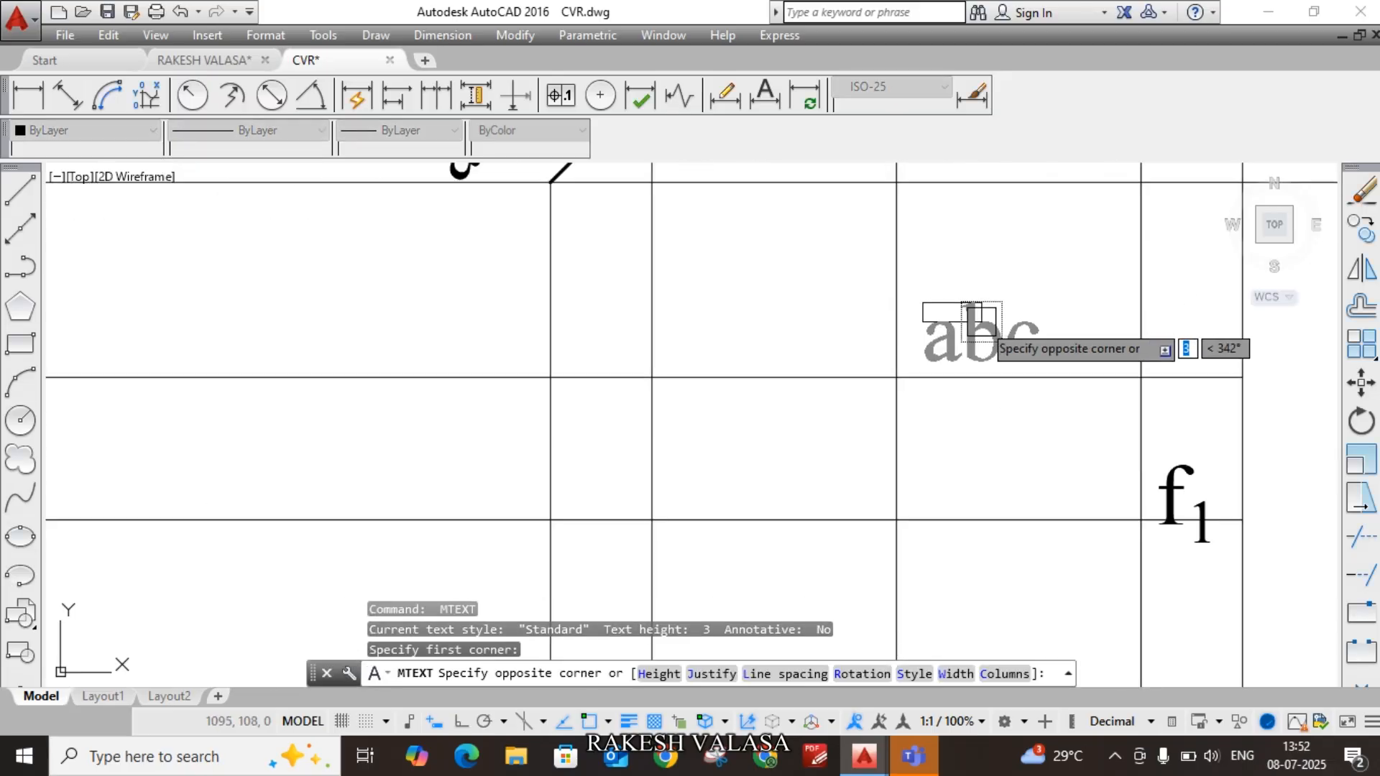
left_click(1006, 381)
type("g1")
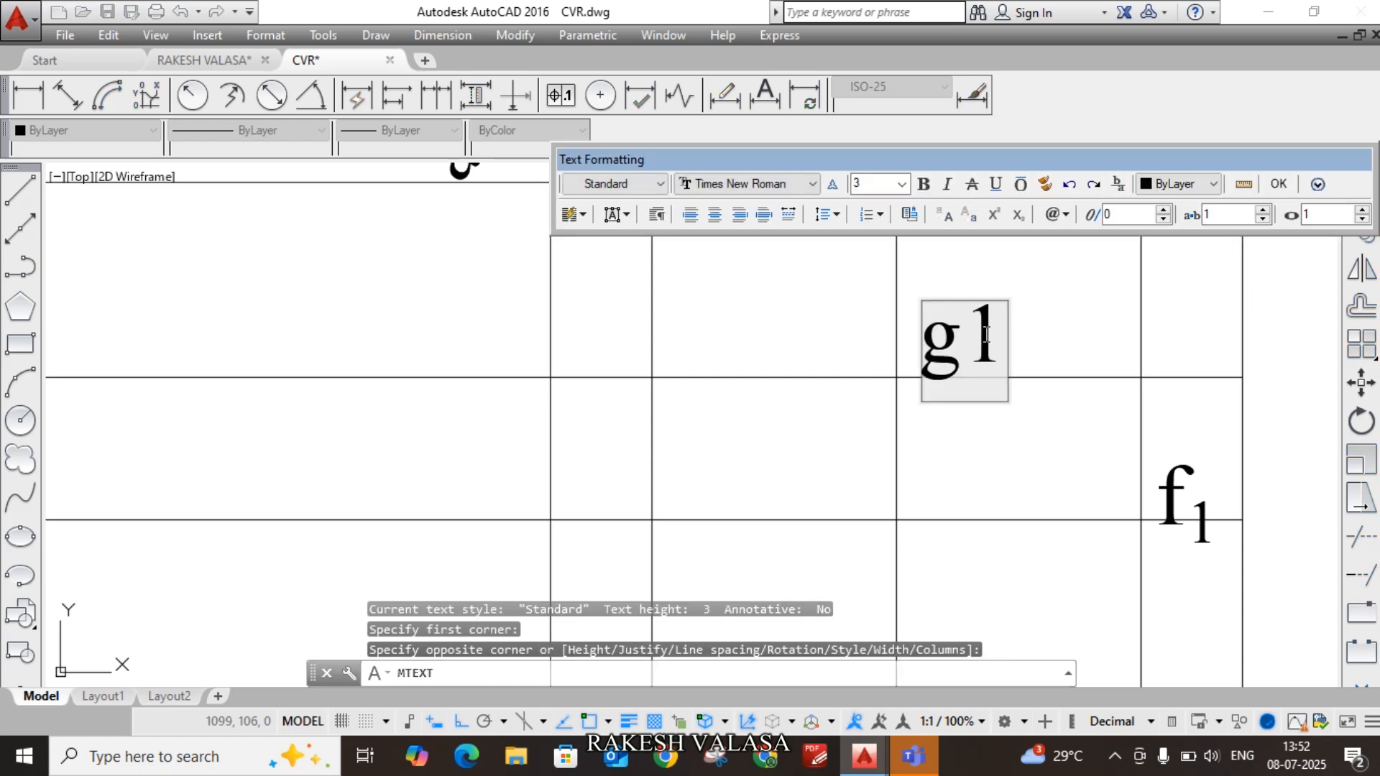
left_click_drag(985, 332, 1000, 292)
left_click(1013, 217)
left_click(1047, 307)
Step: Add the label h1, with 1 as subscript, above the horizontal ray from h beside the projector from b'(h')
scroll(1042, 312, "down", 4)
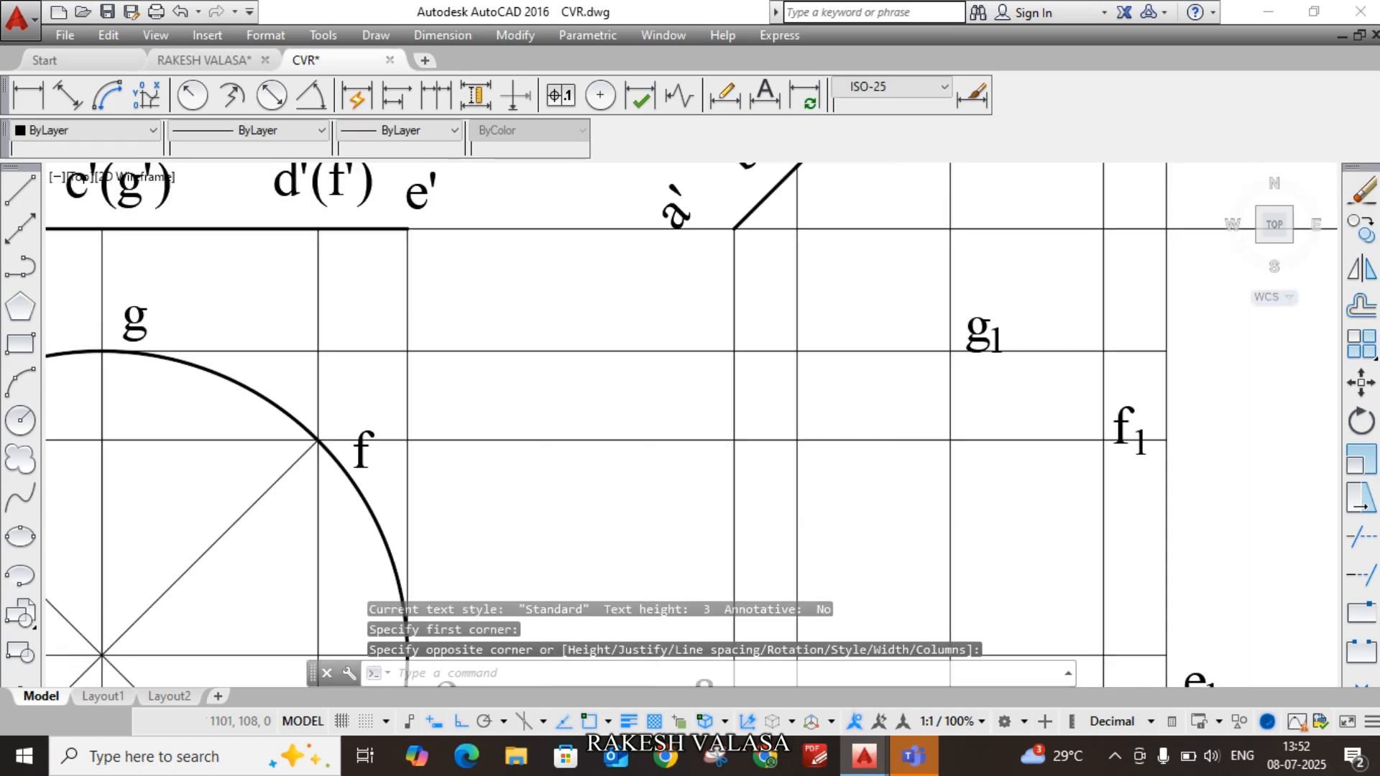
scroll(855, 418, "up", 2)
scroll(866, 410, "down", 3)
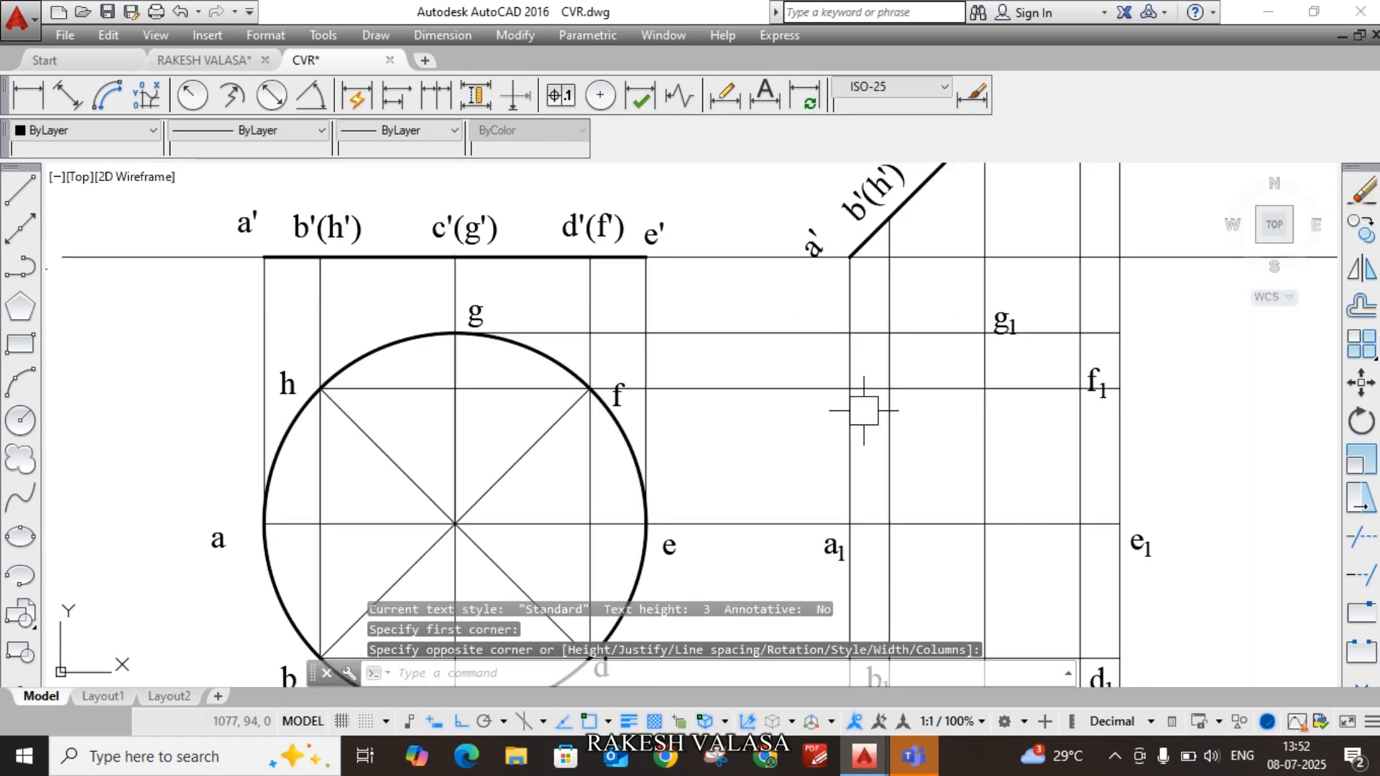
scroll(865, 388, "up", 6)
key("Return")
left_click(855, 210)
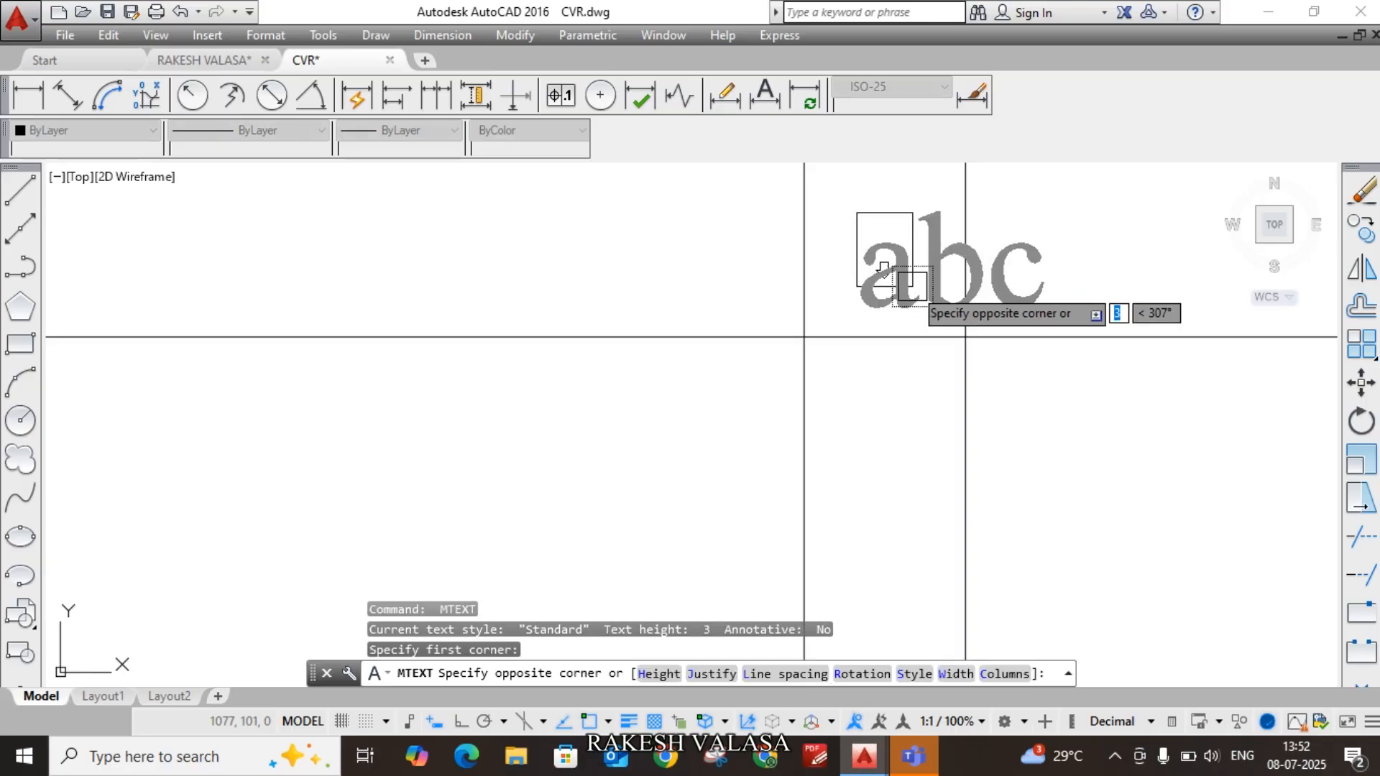
left_click(912, 288)
type("h1")
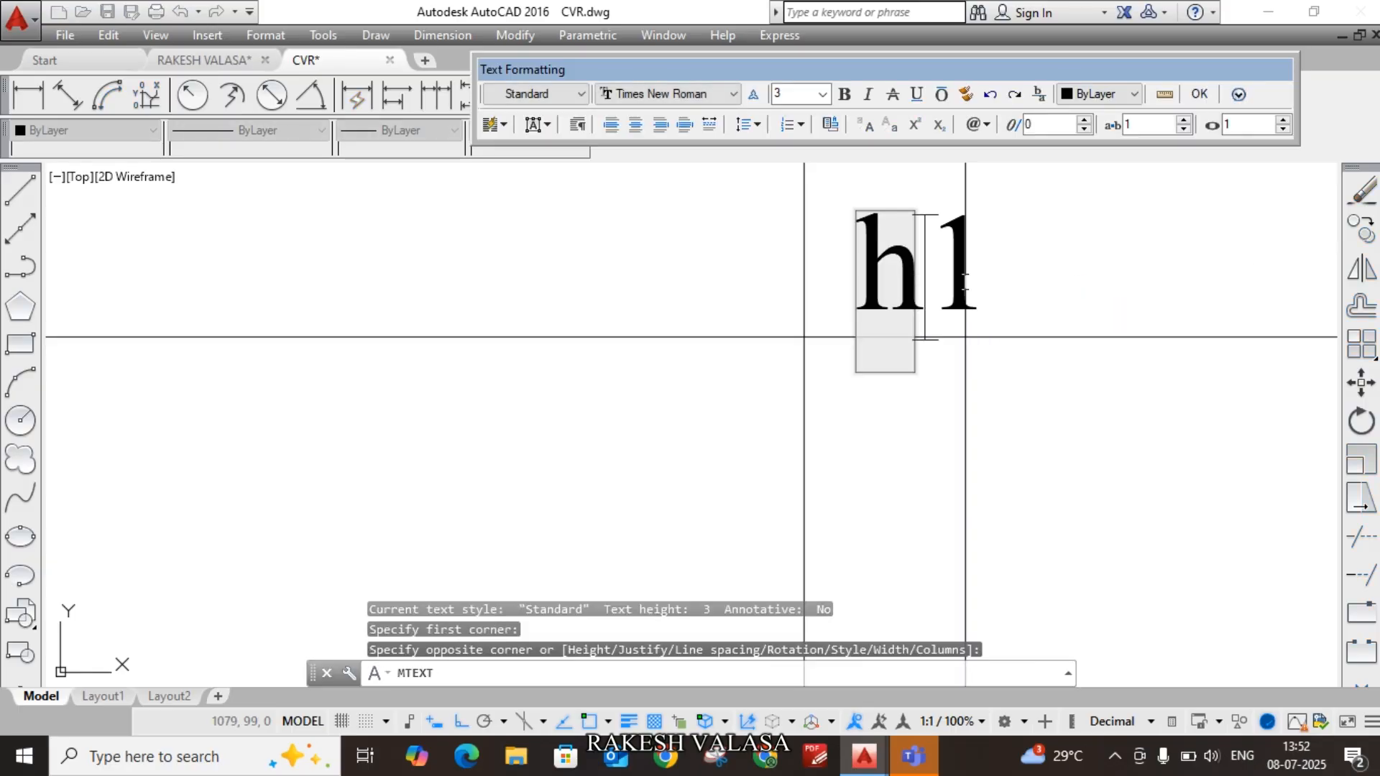
left_click_drag(964, 280, 915, 172)
left_click(938, 125)
left_click(841, 277)
scroll(833, 283, "down", 5)
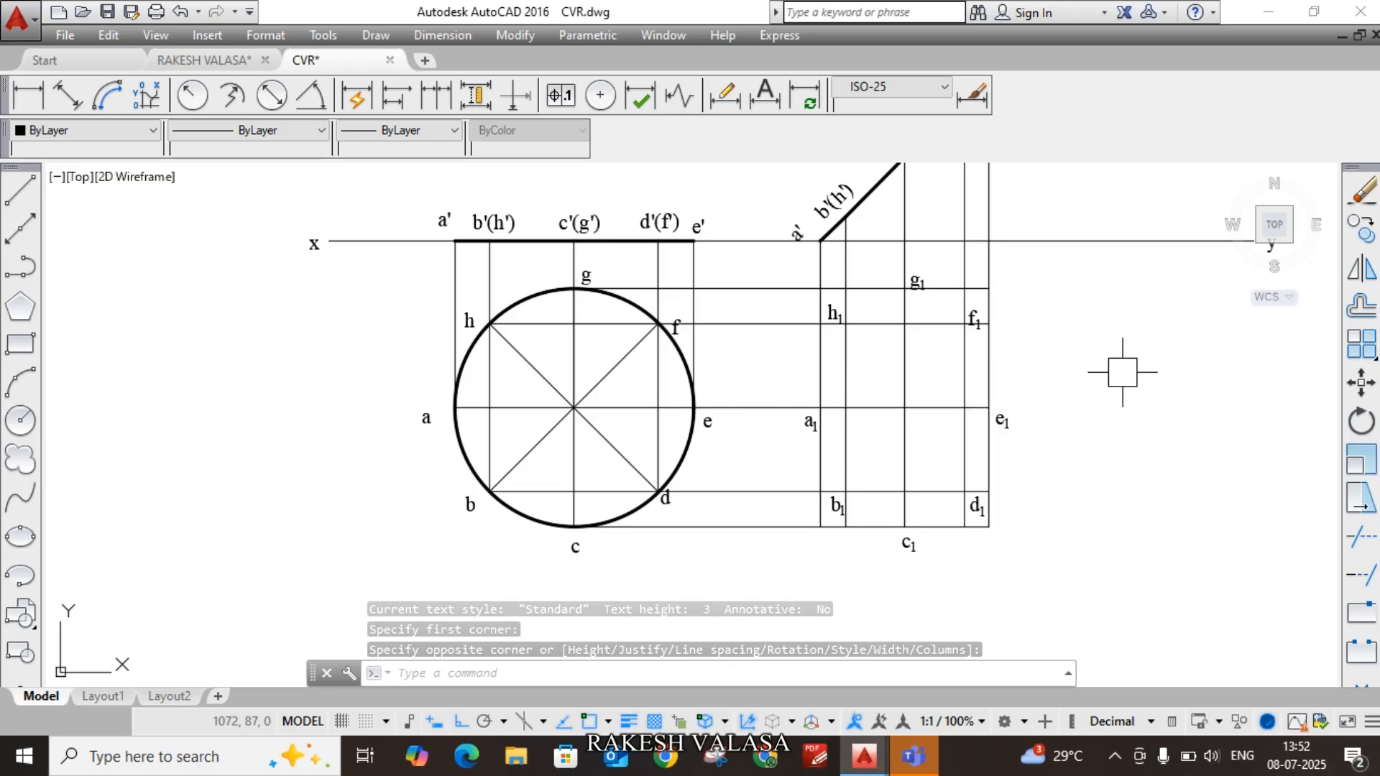
Step: Draw a closed spline with Uniform knots through the projected intersections a1, b1, c1, d1, e1, f1, g1 and h1
type("Spl")
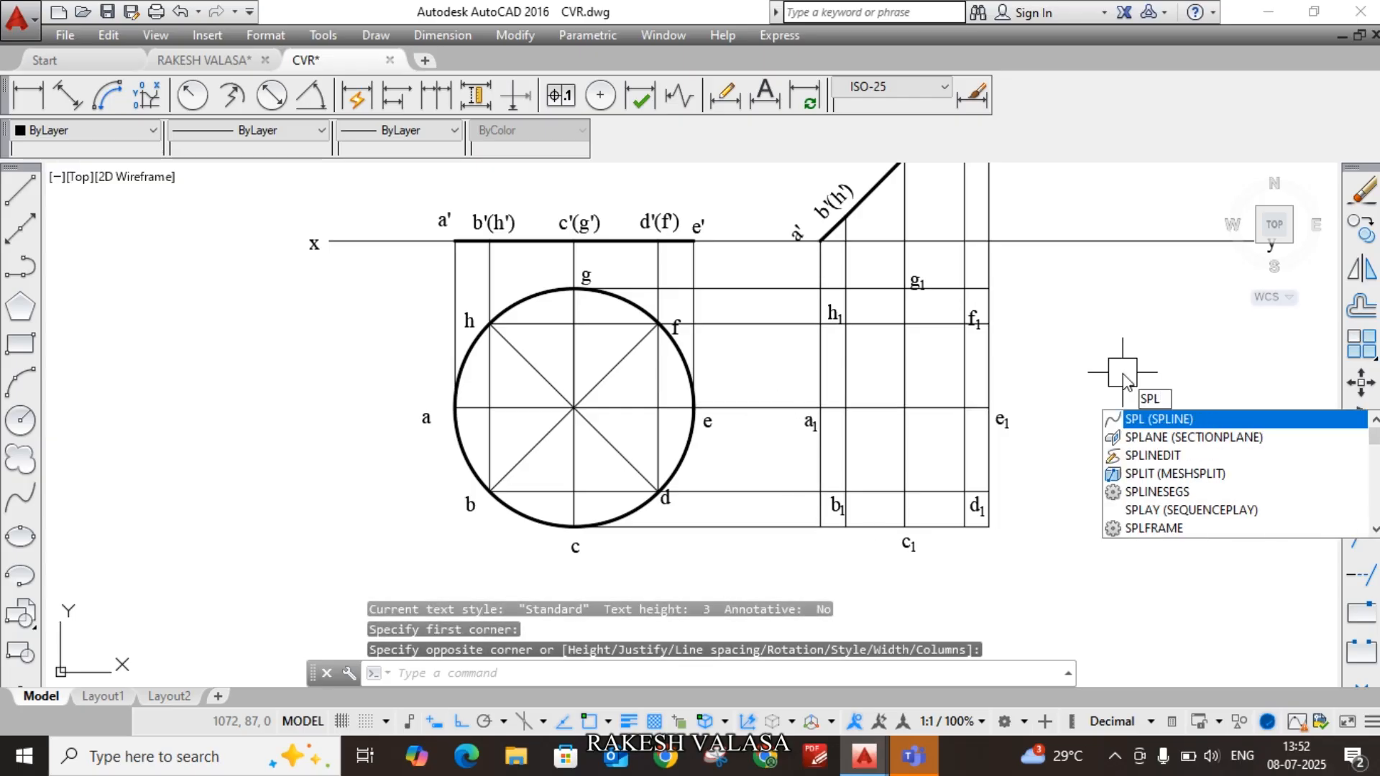
key("Return")
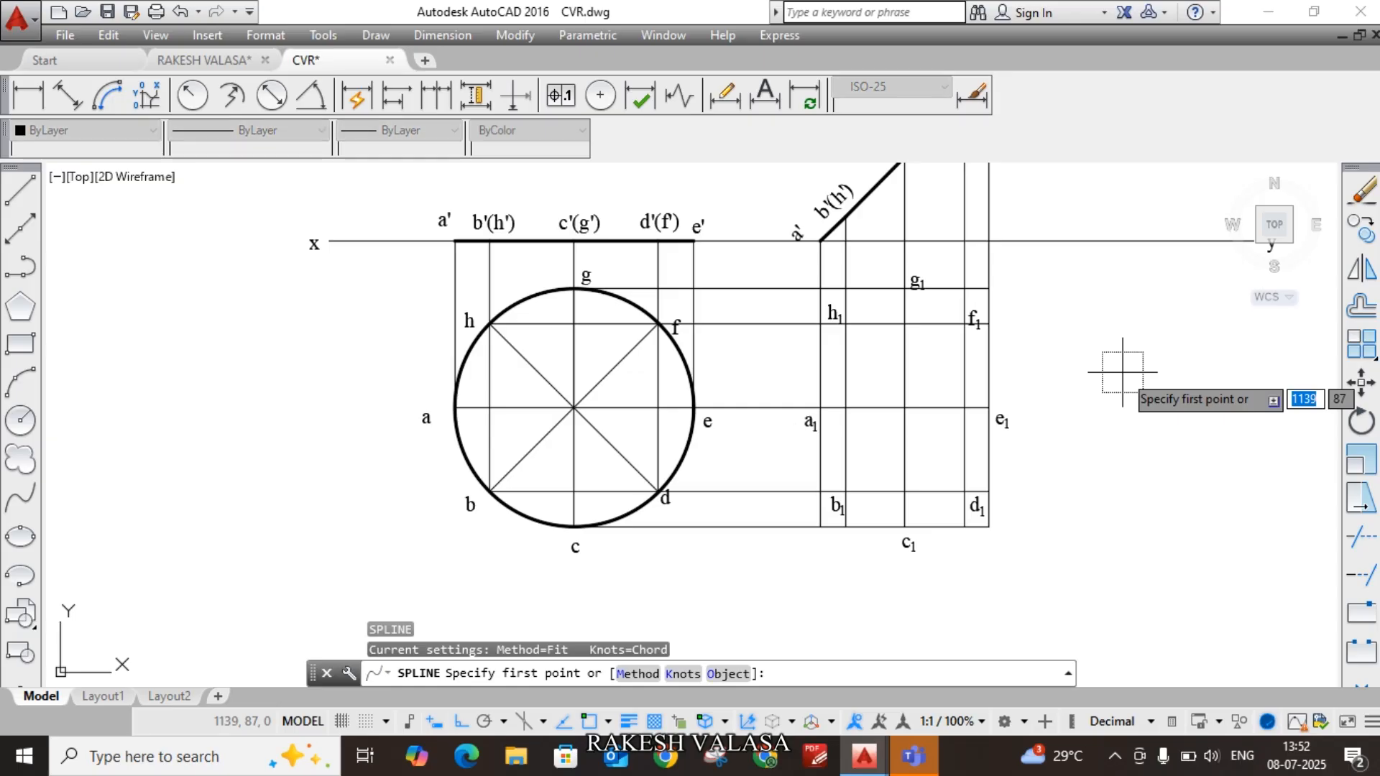
type("k")
key("Return")
scroll(826, 421, "up", 2)
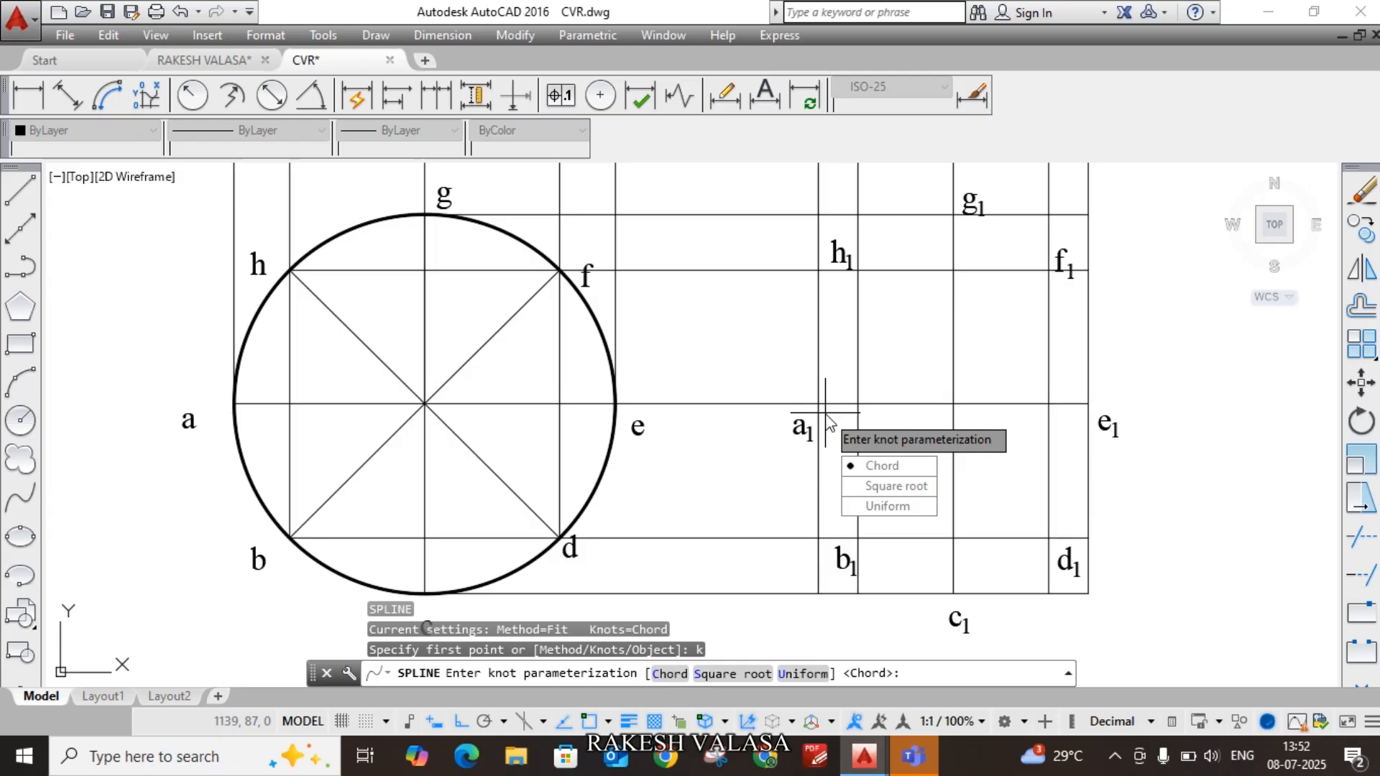
left_click(909, 511)
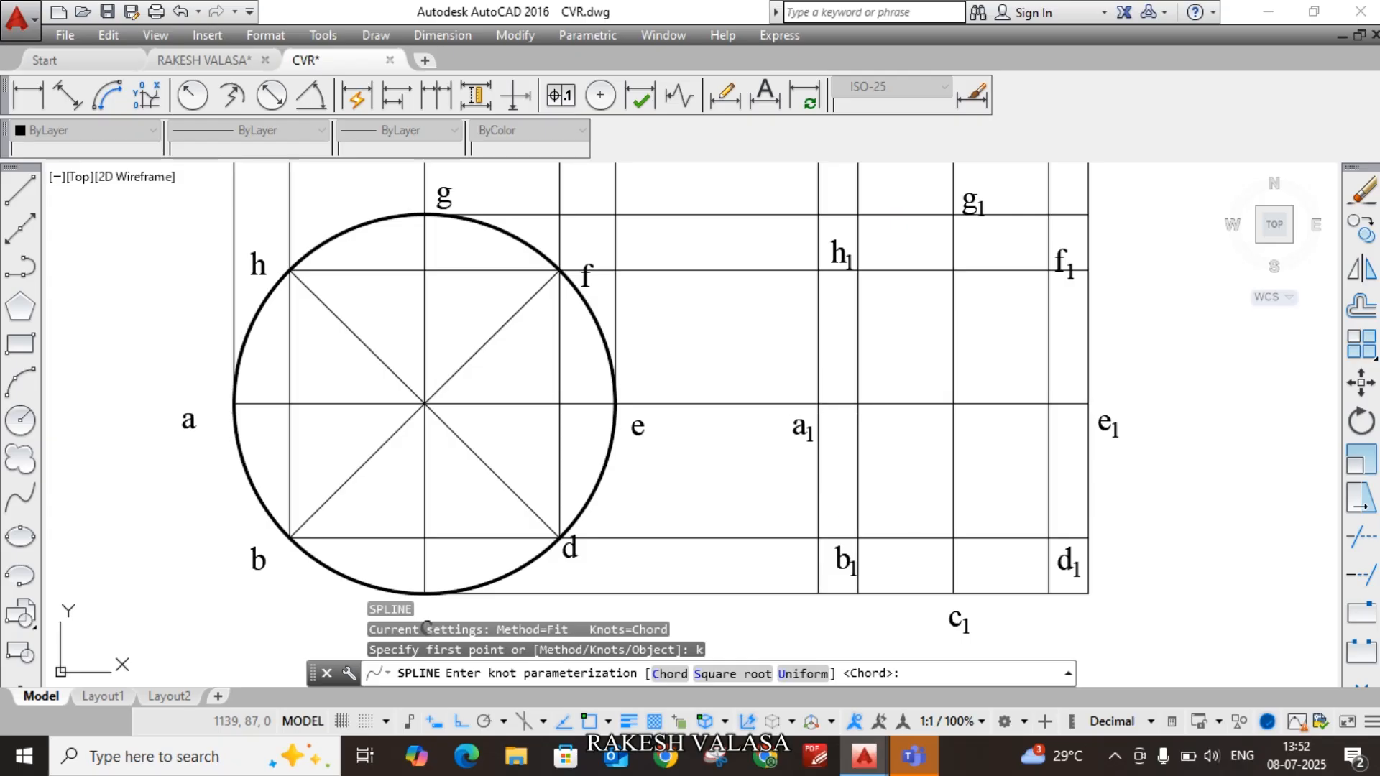
left_click(817, 403)
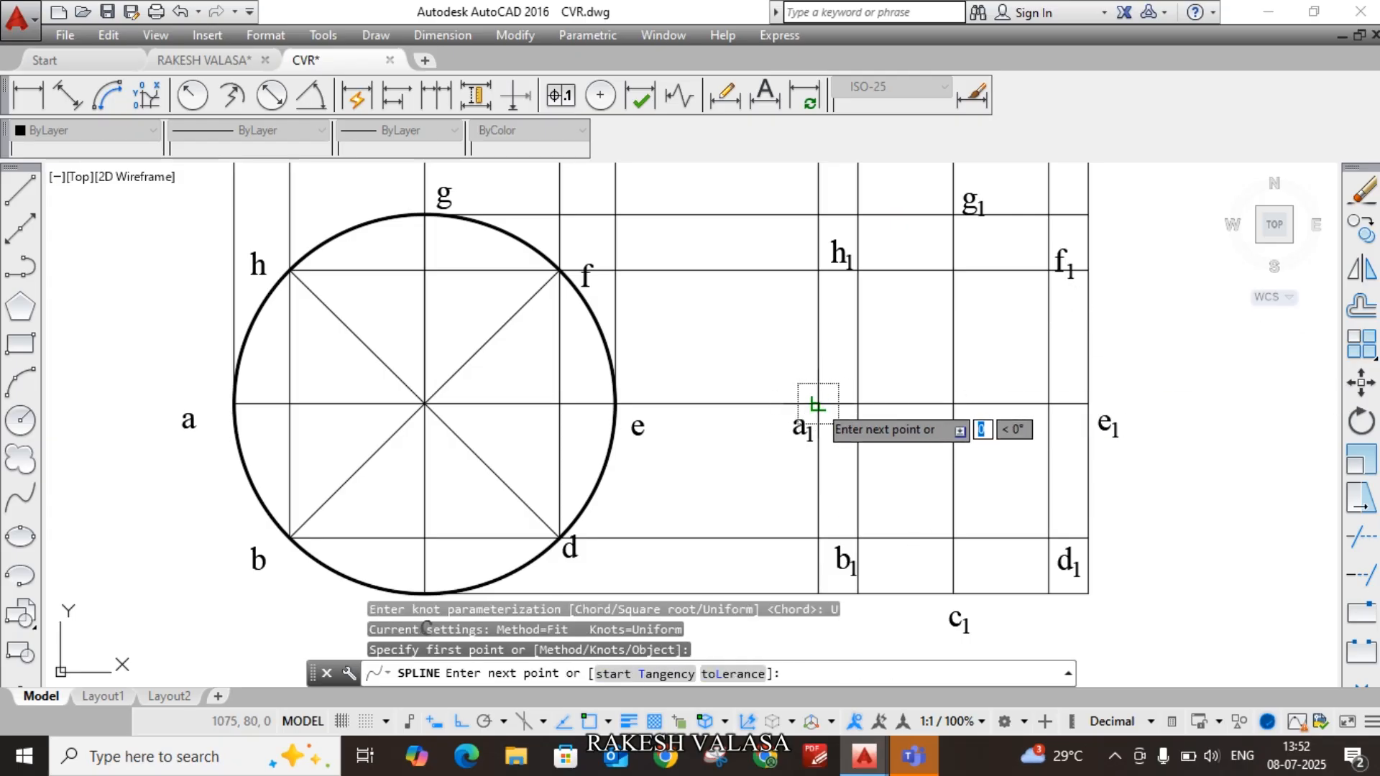
left_click(857, 538)
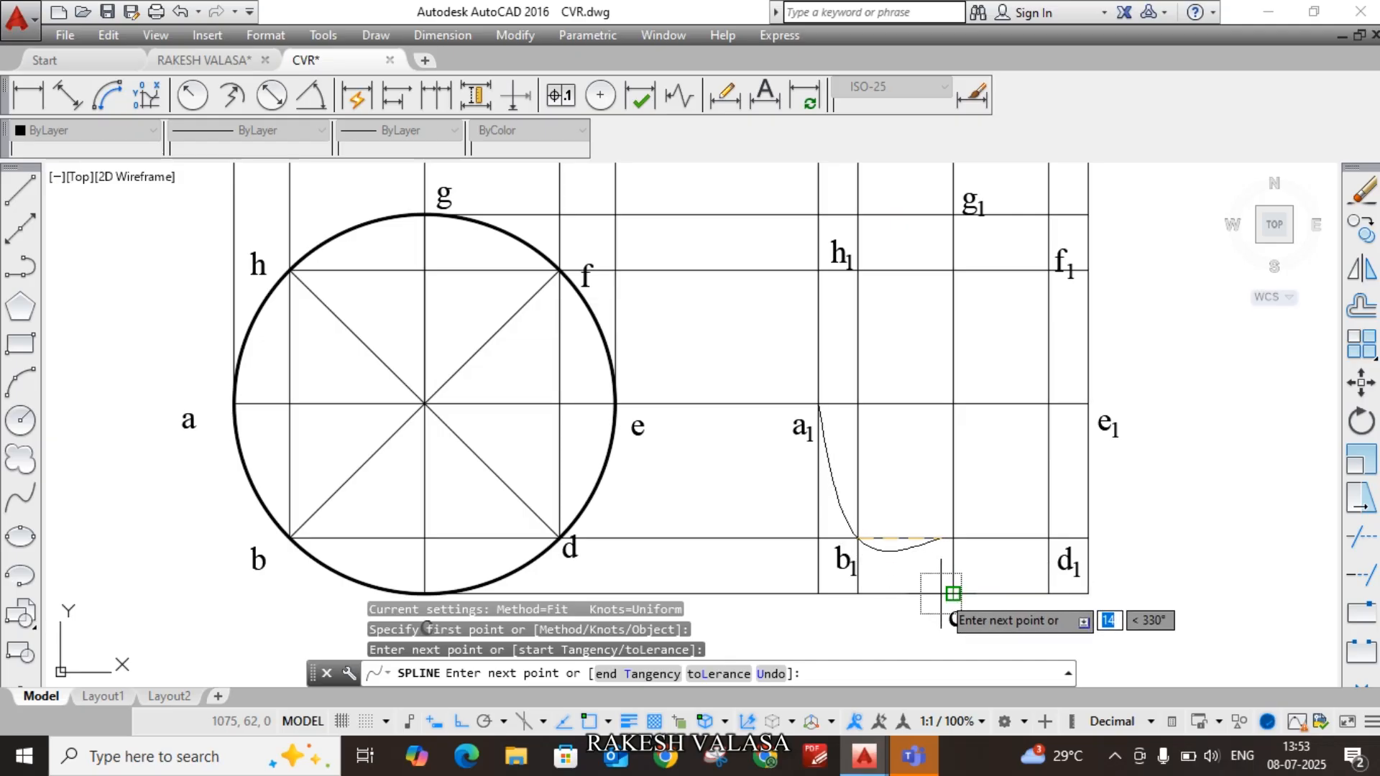
left_click(951, 594)
left_click(1048, 537)
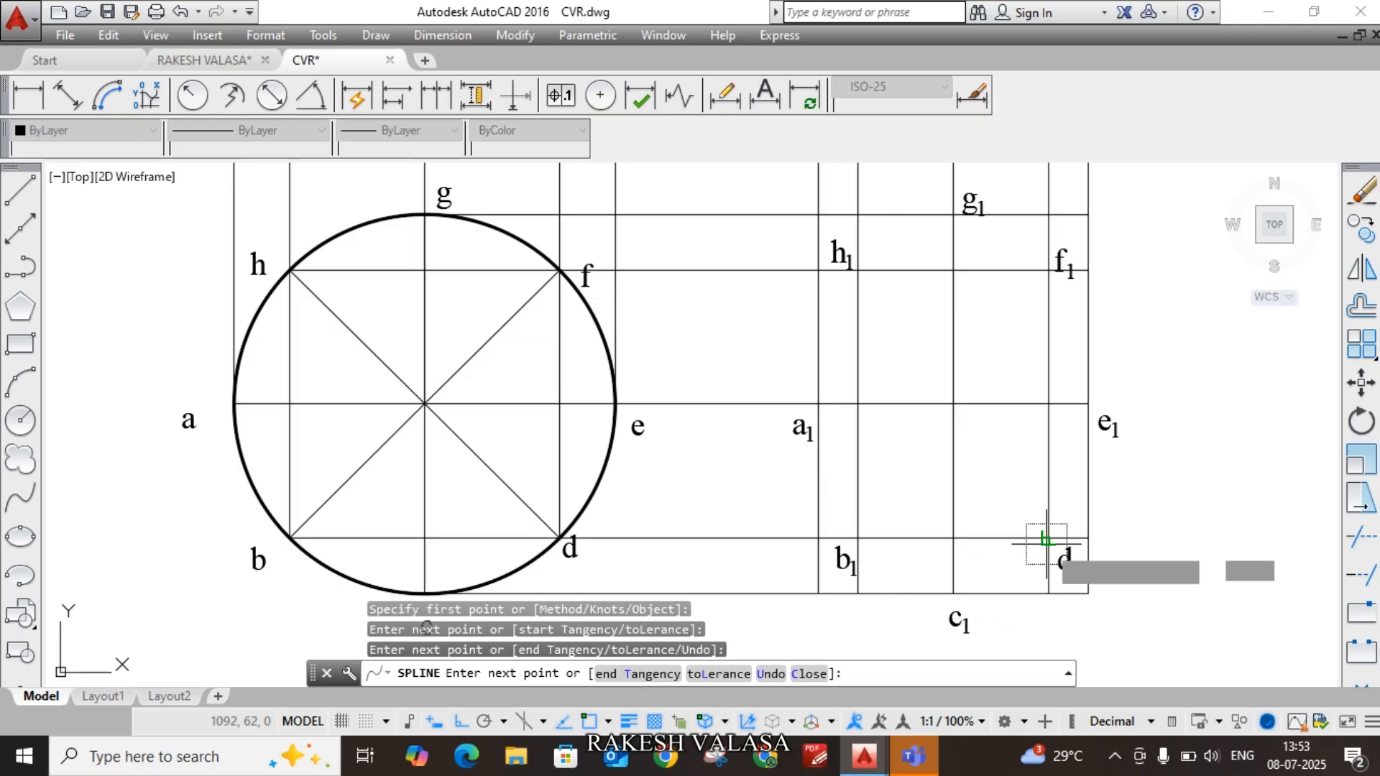
left_click(1088, 403)
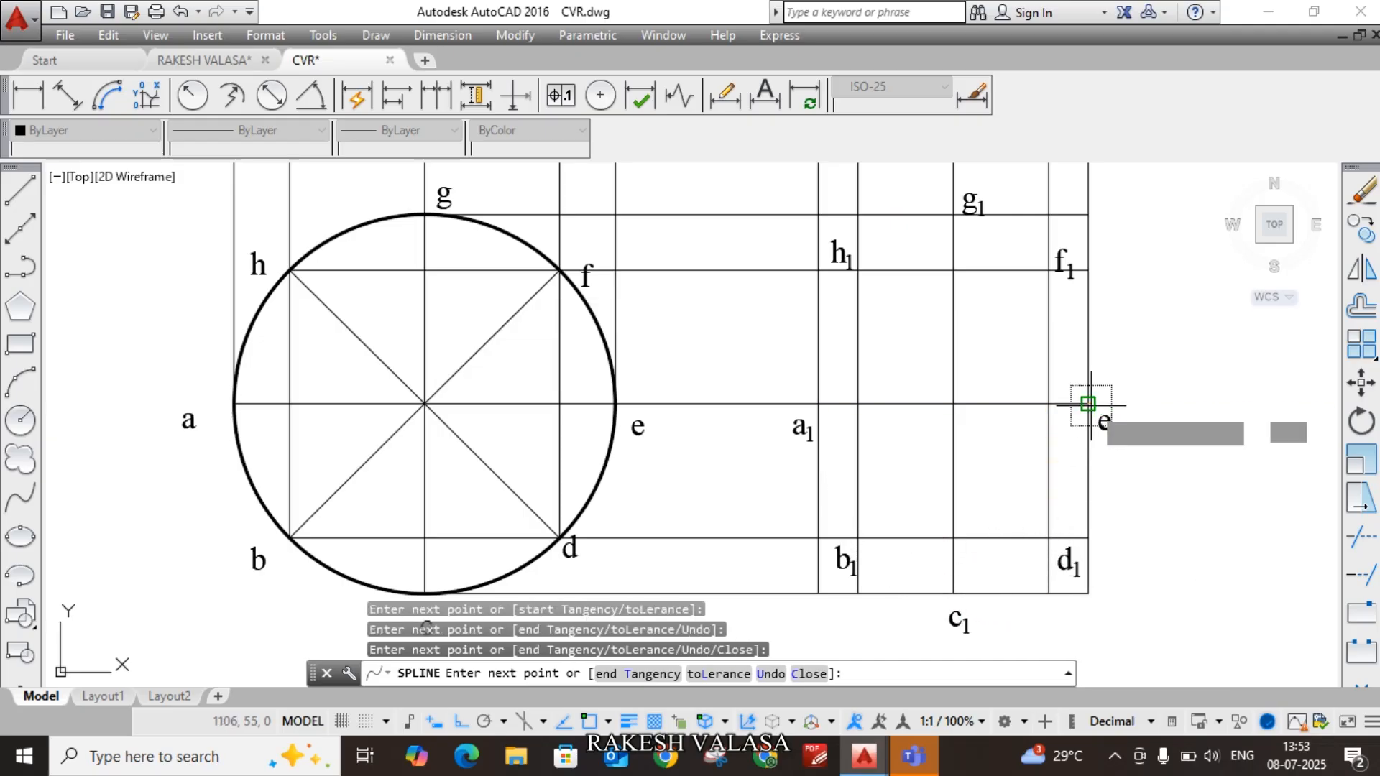
left_click(1048, 270)
scroll(946, 216, "up", 4)
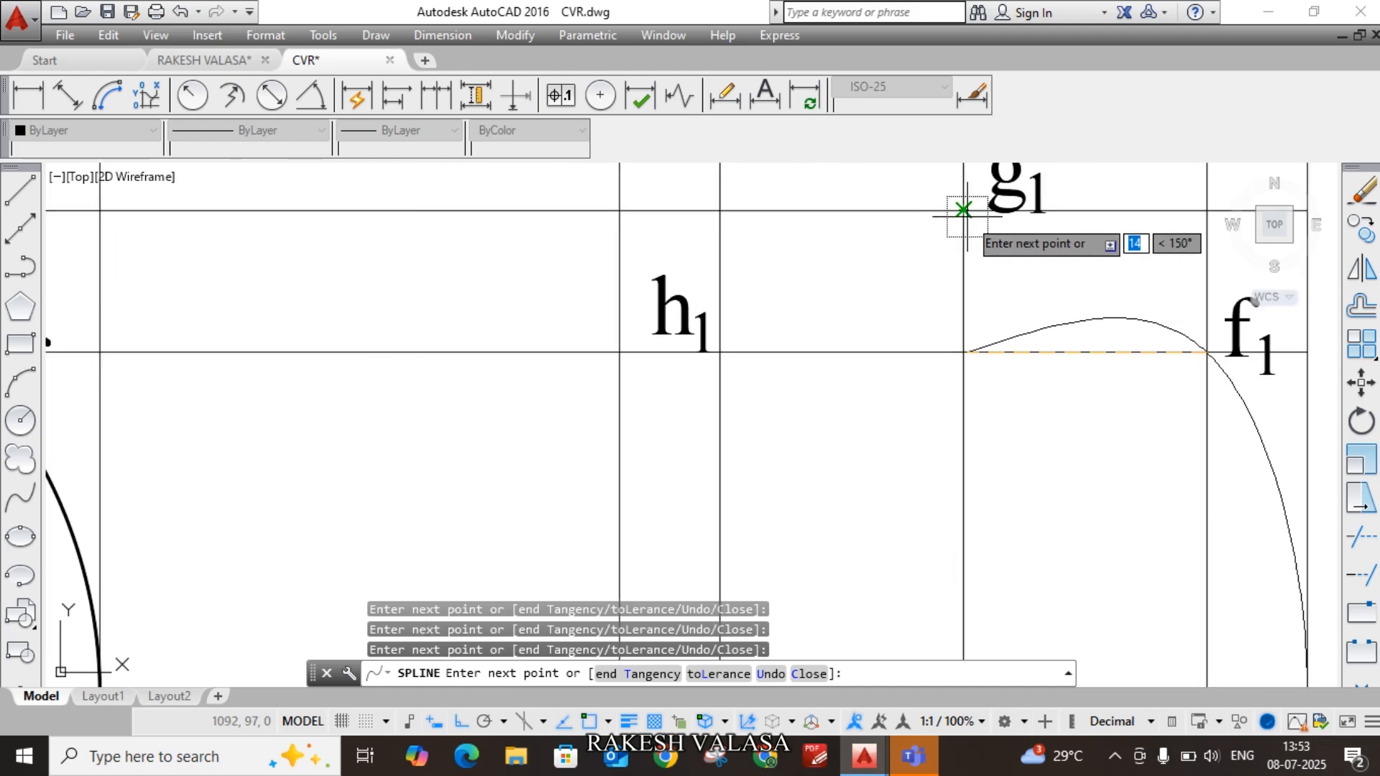
left_click(963, 211)
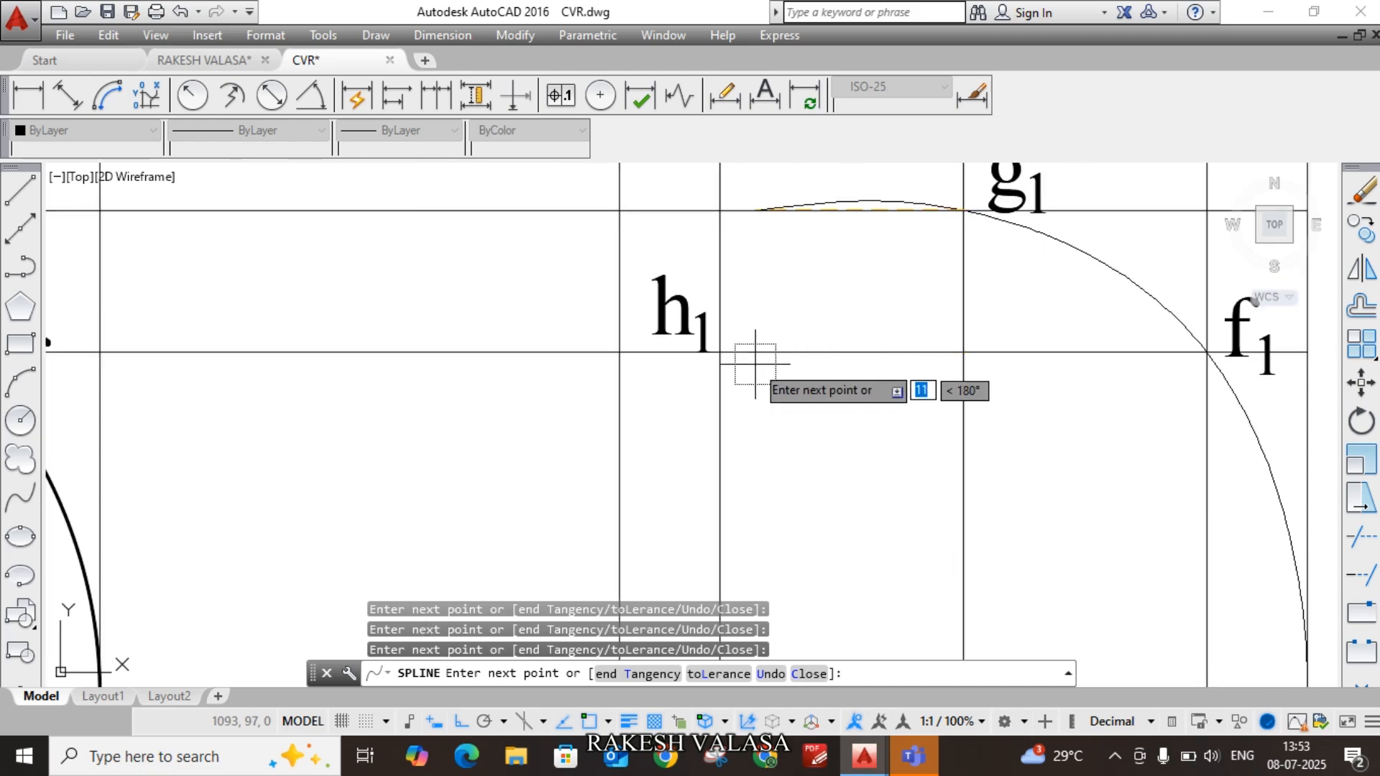
left_click(719, 352)
scroll(722, 351, "down", 2)
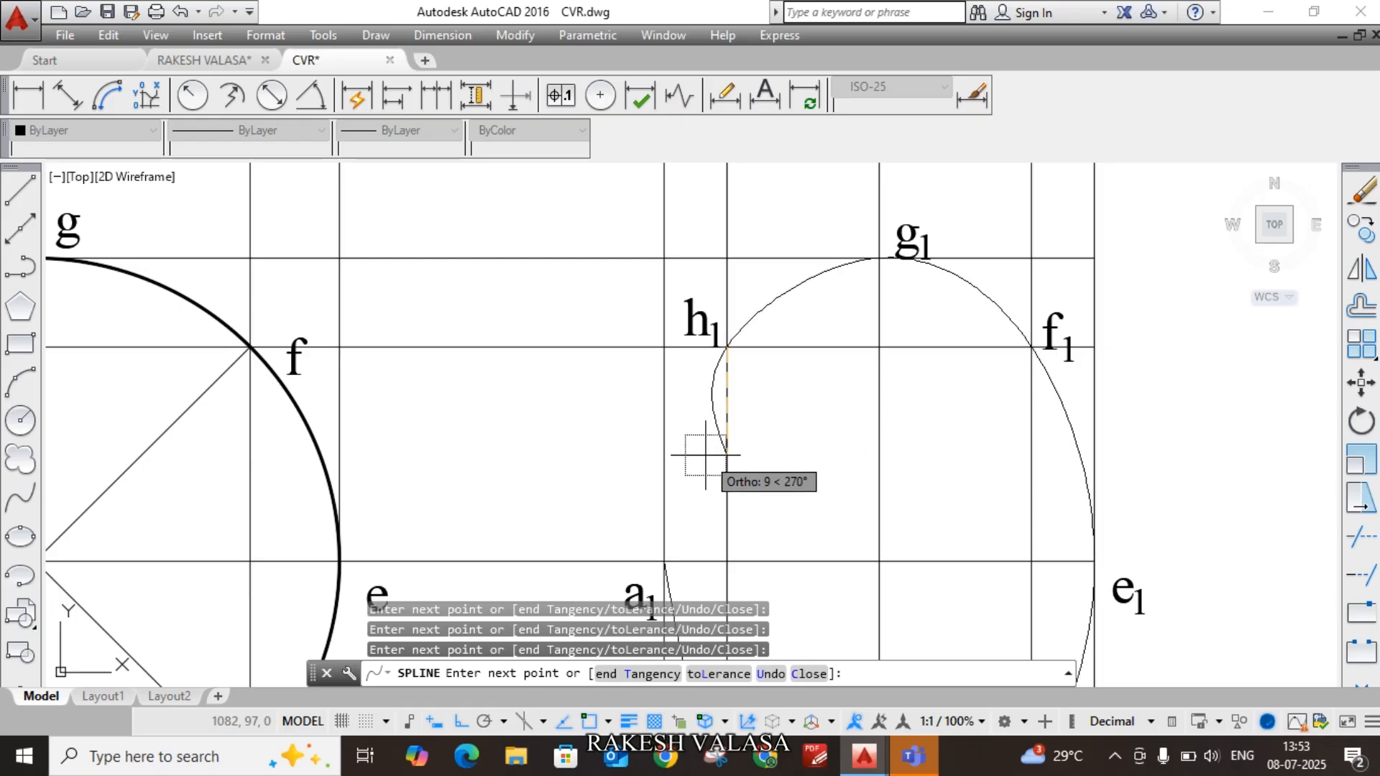
type("c")
key("Return")
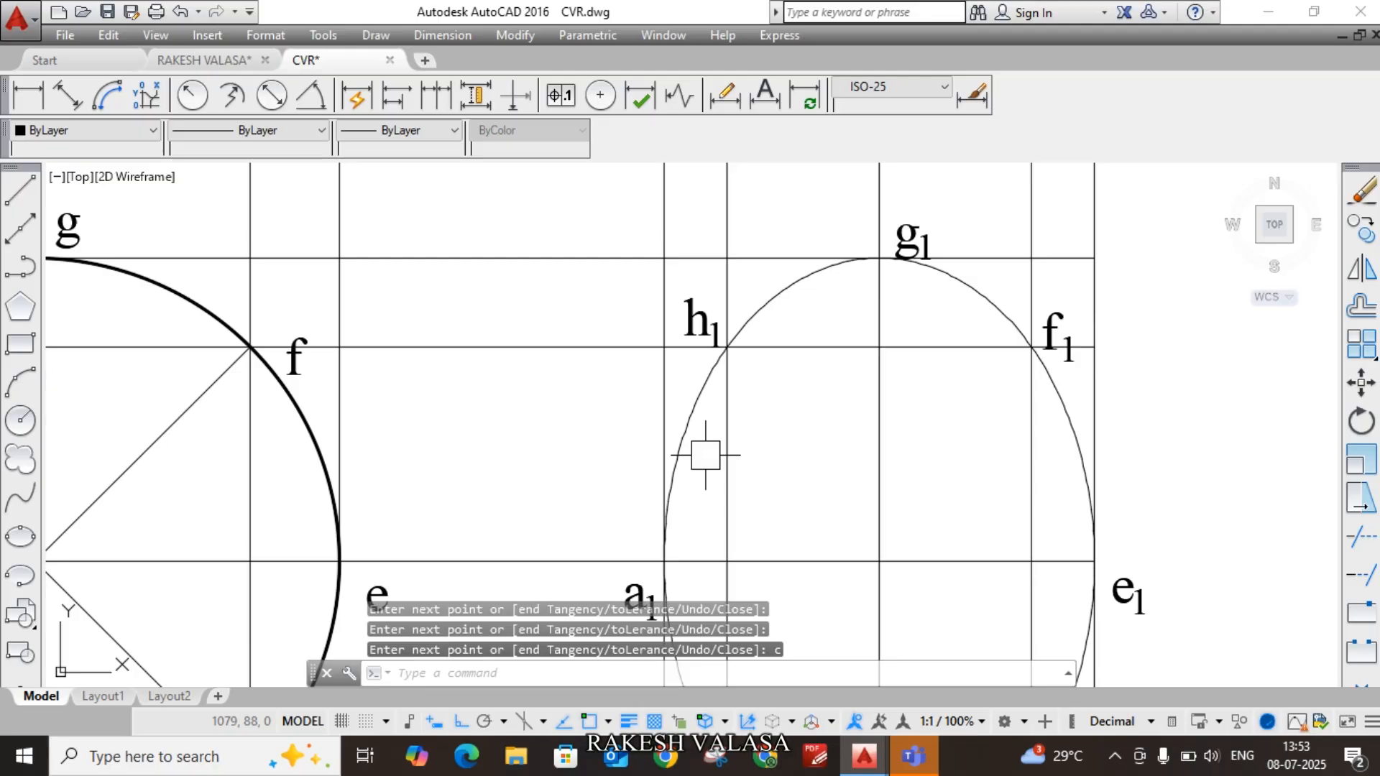
Step: Set the lineweight of the closed spline through a1 to h1 to 0.30 mm and clear the selection
scroll(707, 503, "down", 5)
scroll(727, 370, "up", 3)
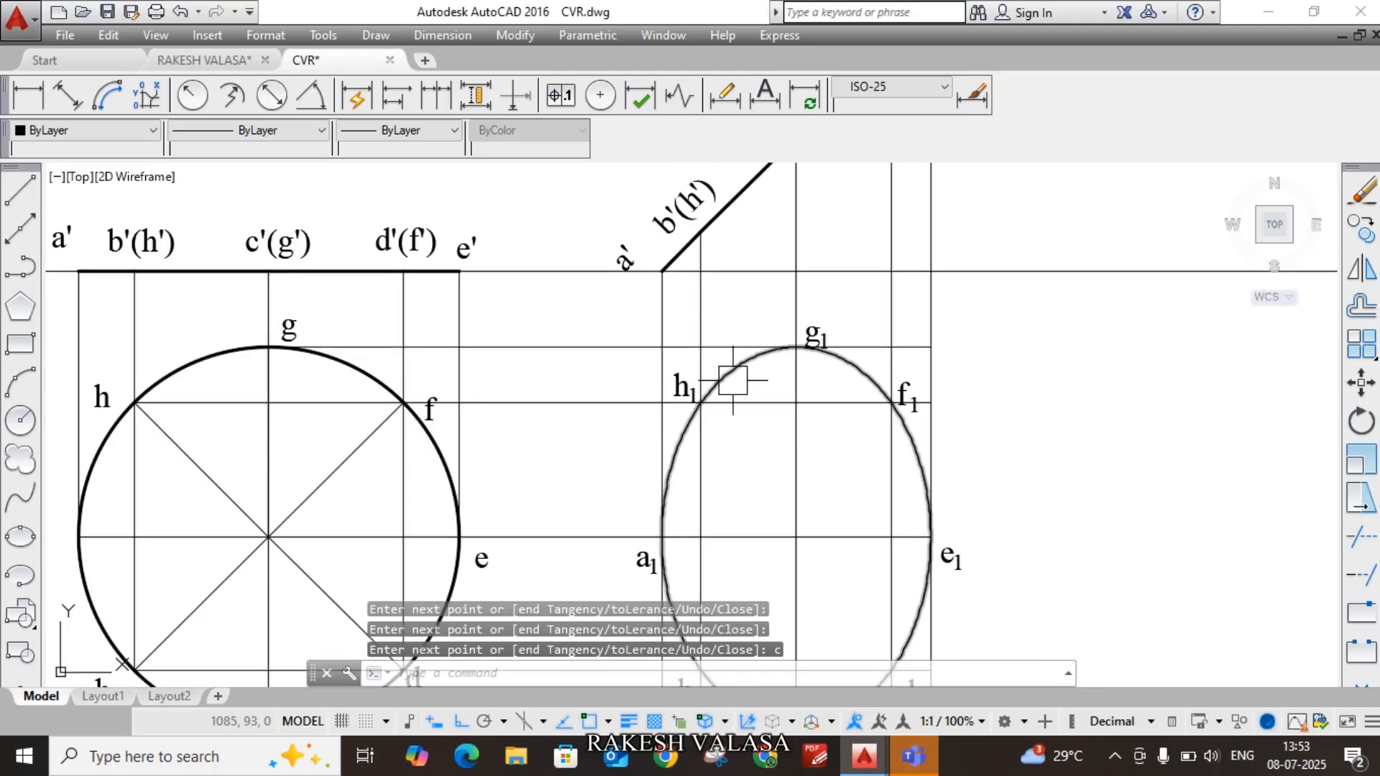
left_click(732, 380)
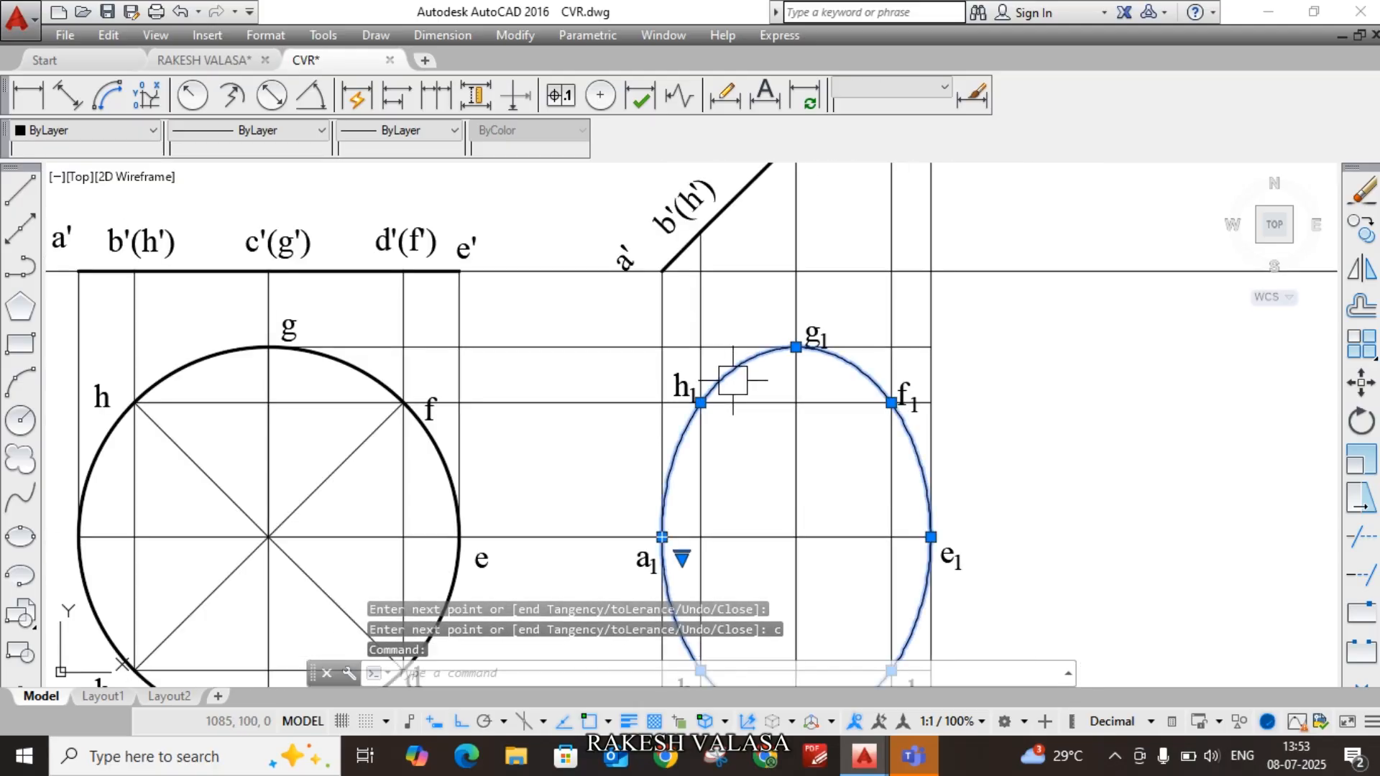
left_click(440, 140)
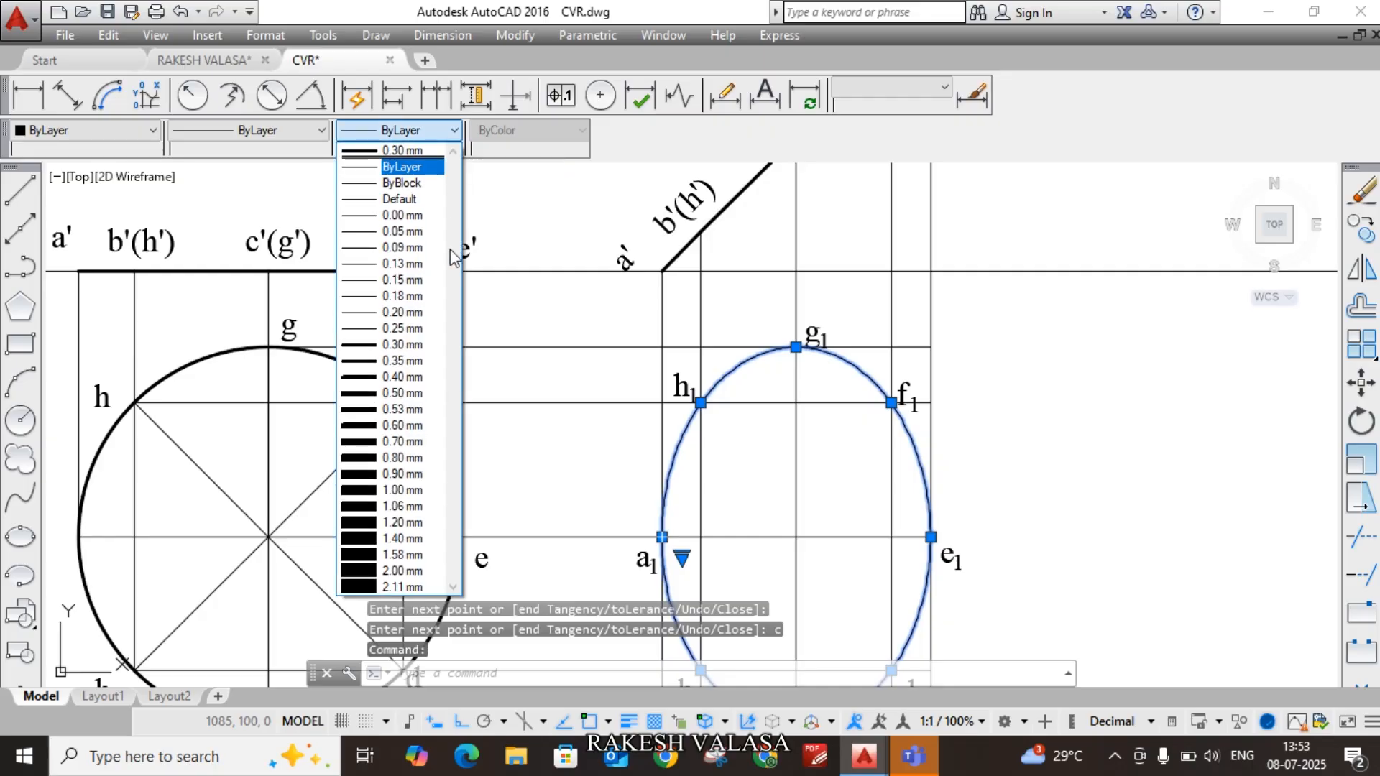
left_click(427, 350)
scroll(960, 521, "down", 2)
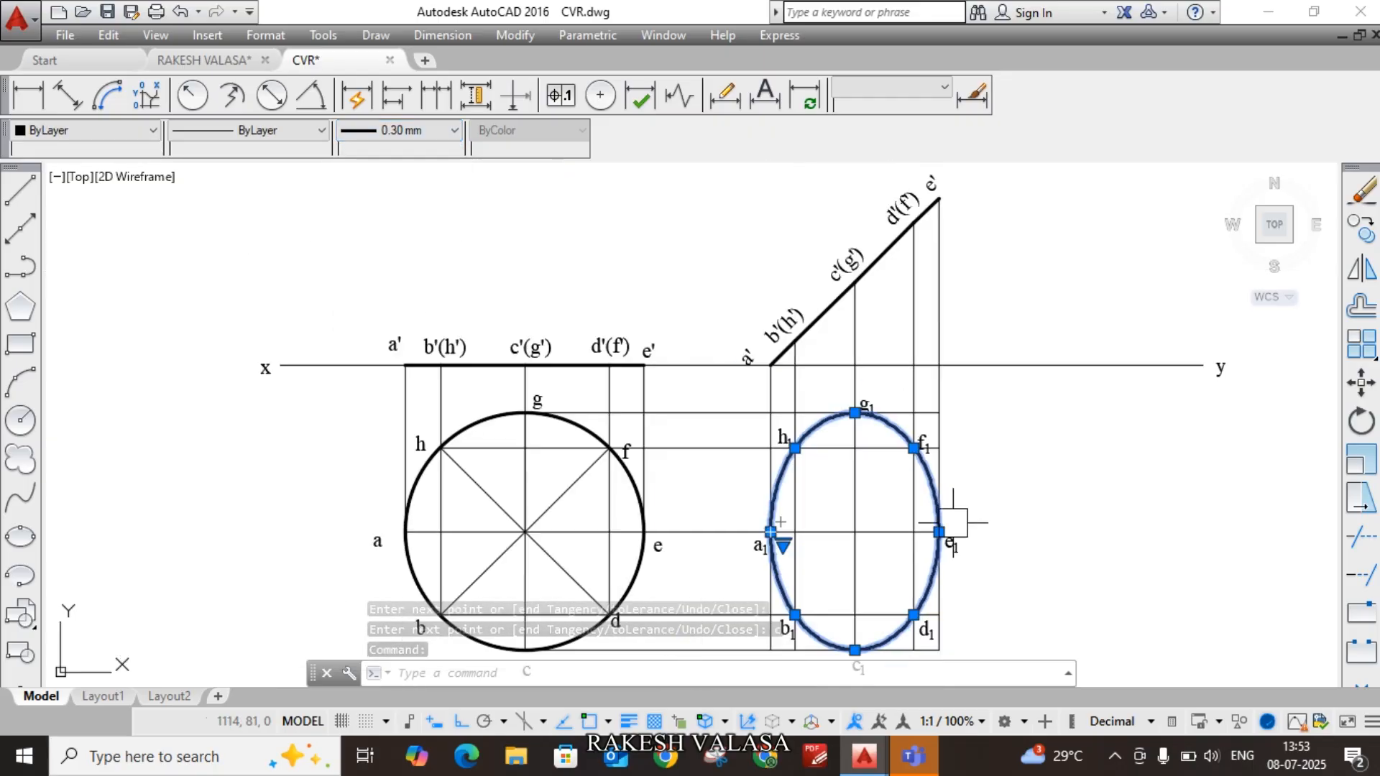
left_click(1069, 549)
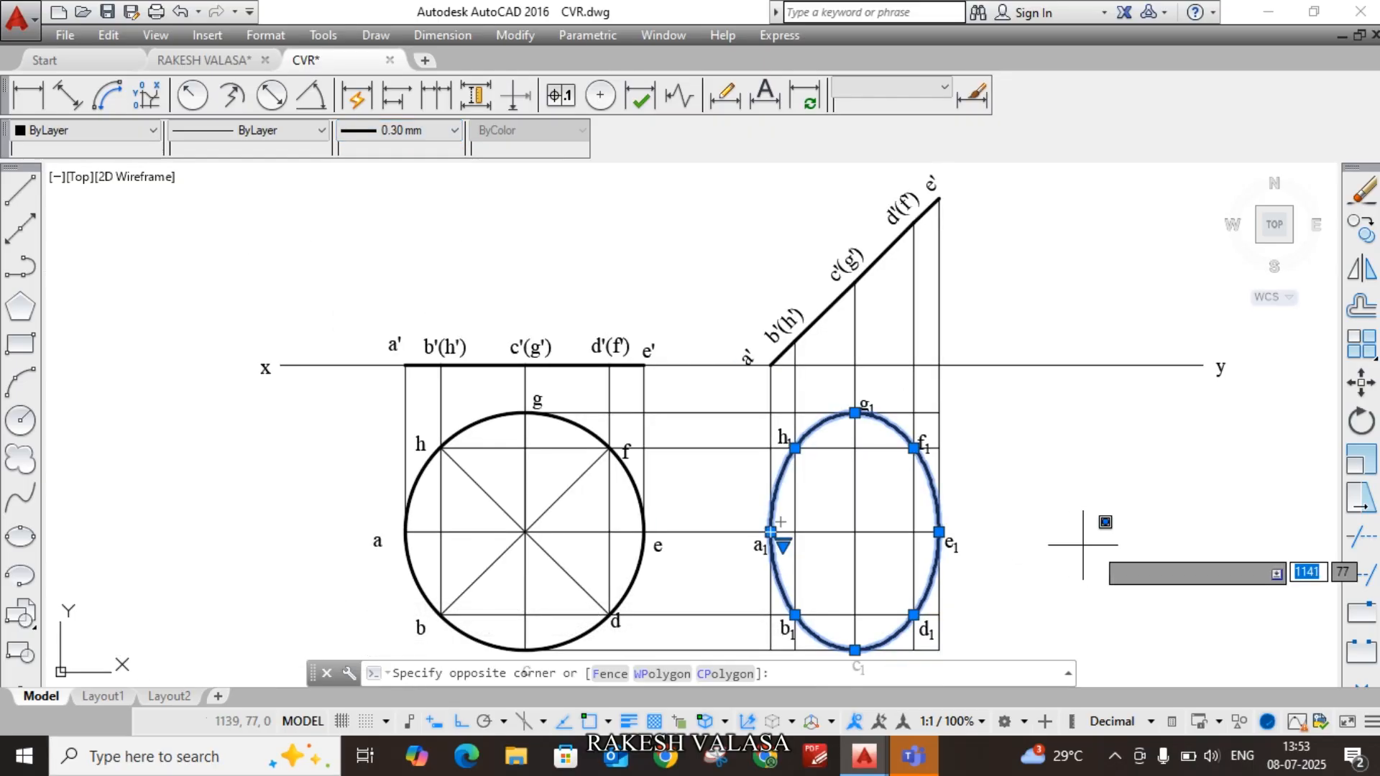
key("Escape")
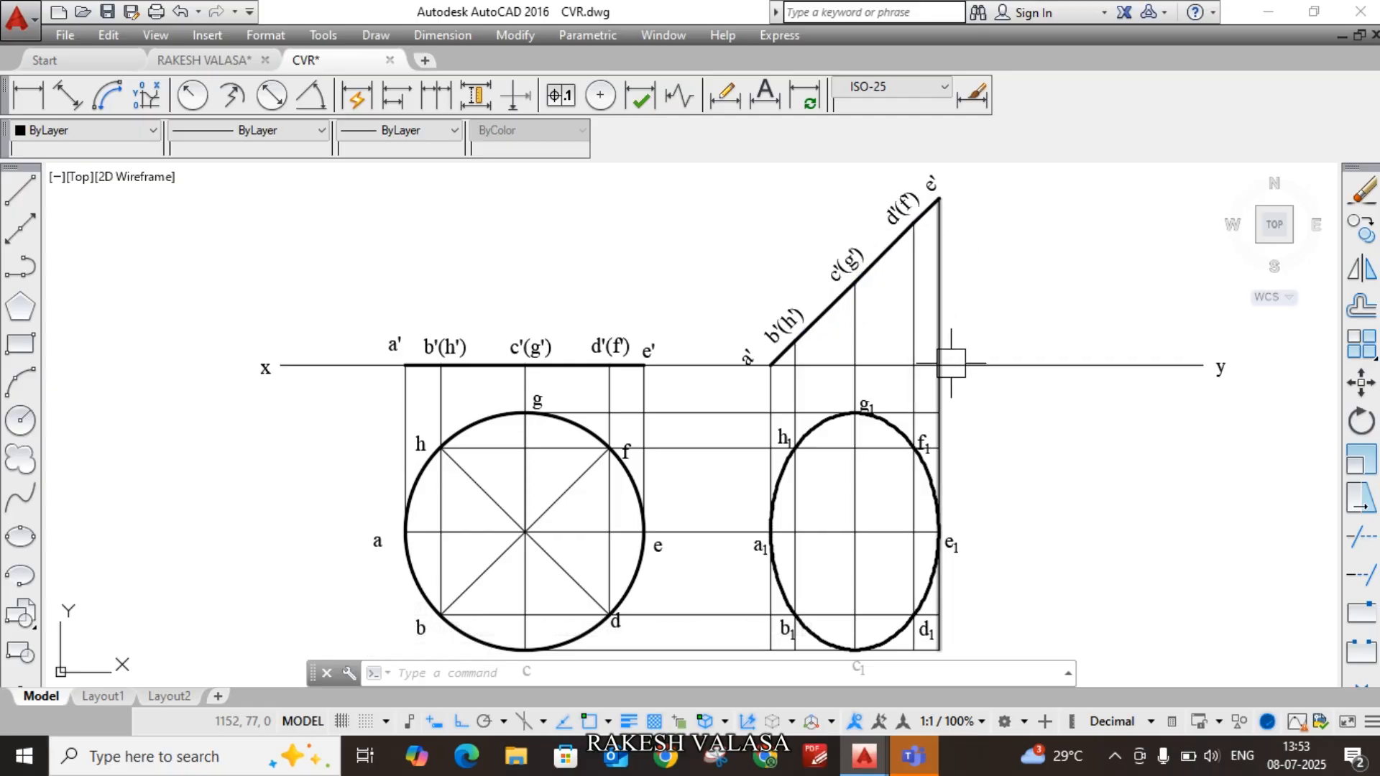
Step: Add a diameter dimension to the top-view circle, placing its text outside the circle below point b
mouse_move(990, 500)
middle_mouse_down()
mouse_move(956, 447)
mouse_move(953, 475)
middle_mouse_up()
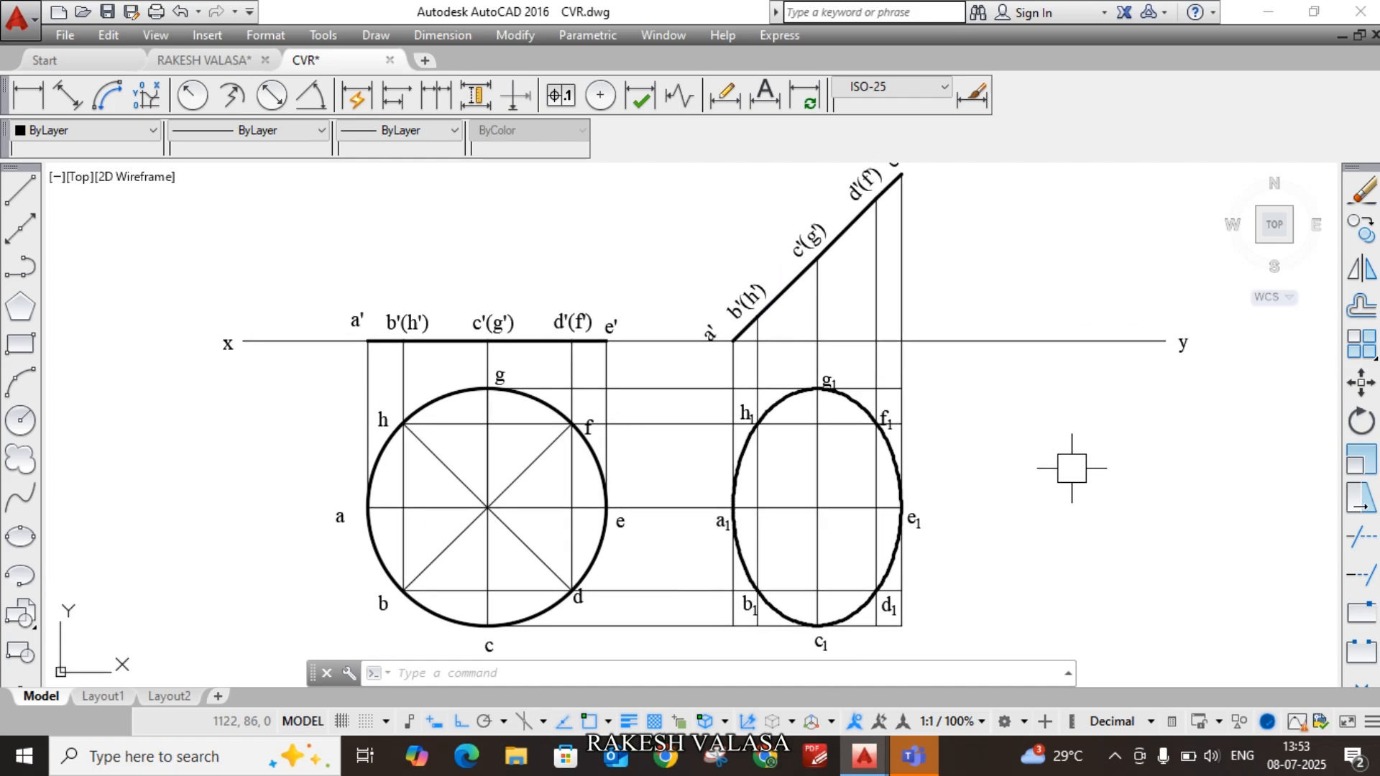
middle_click_drag(1063, 483, 1051, 403)
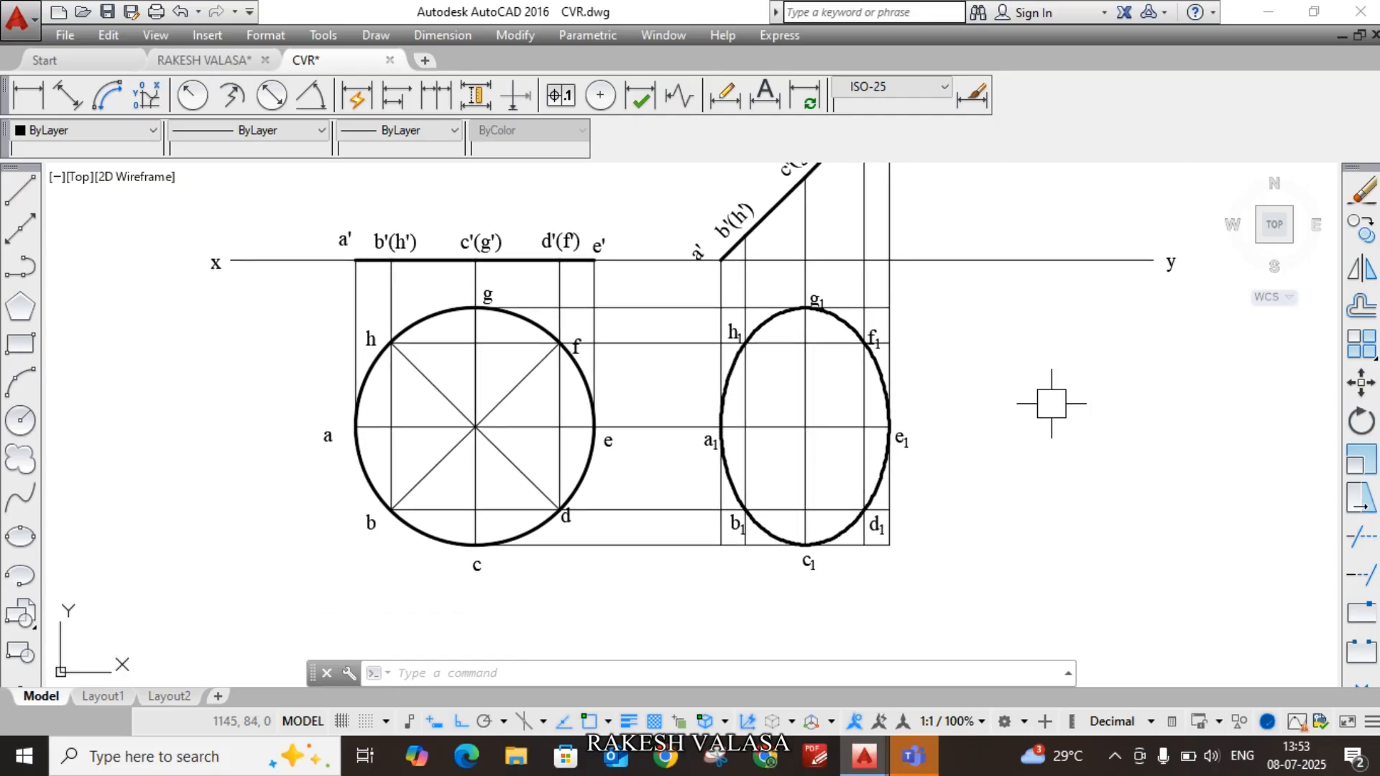
type("di")
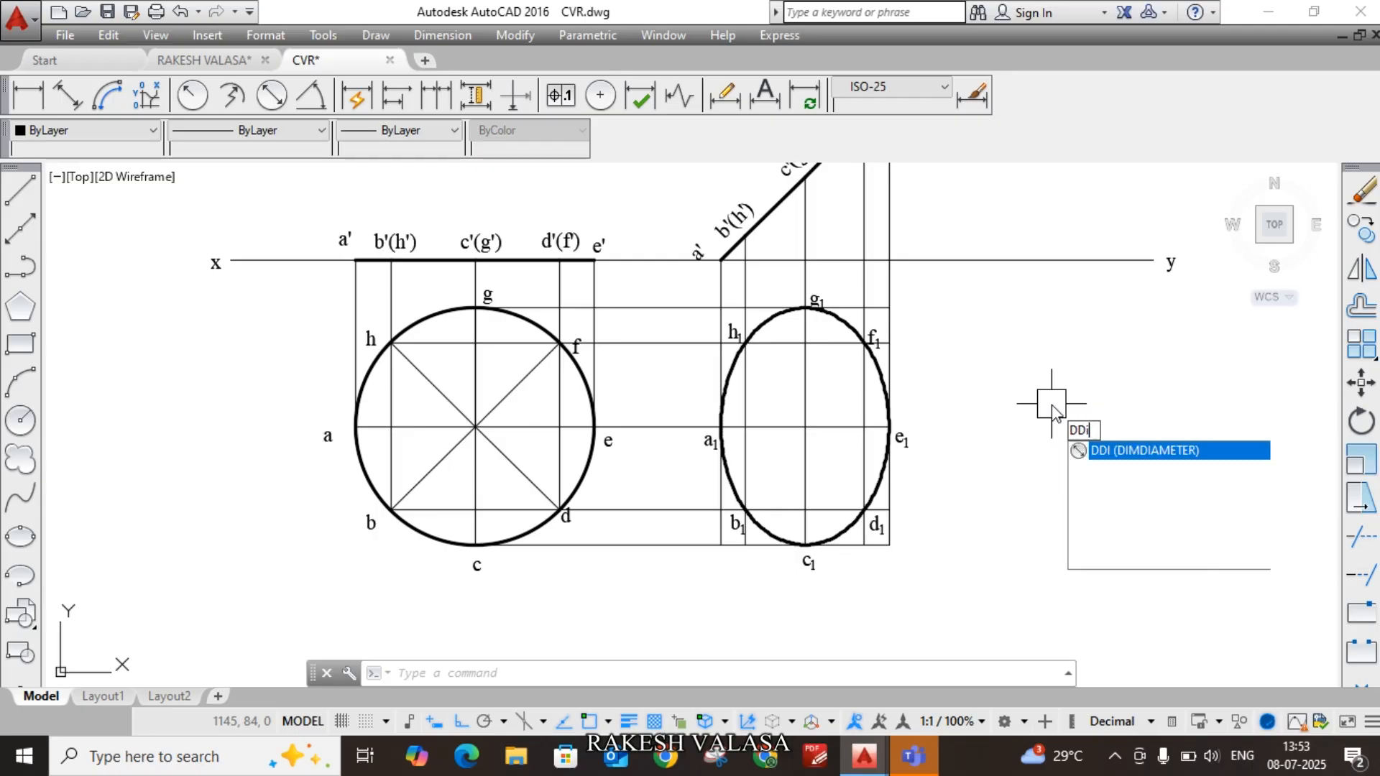
key("Return")
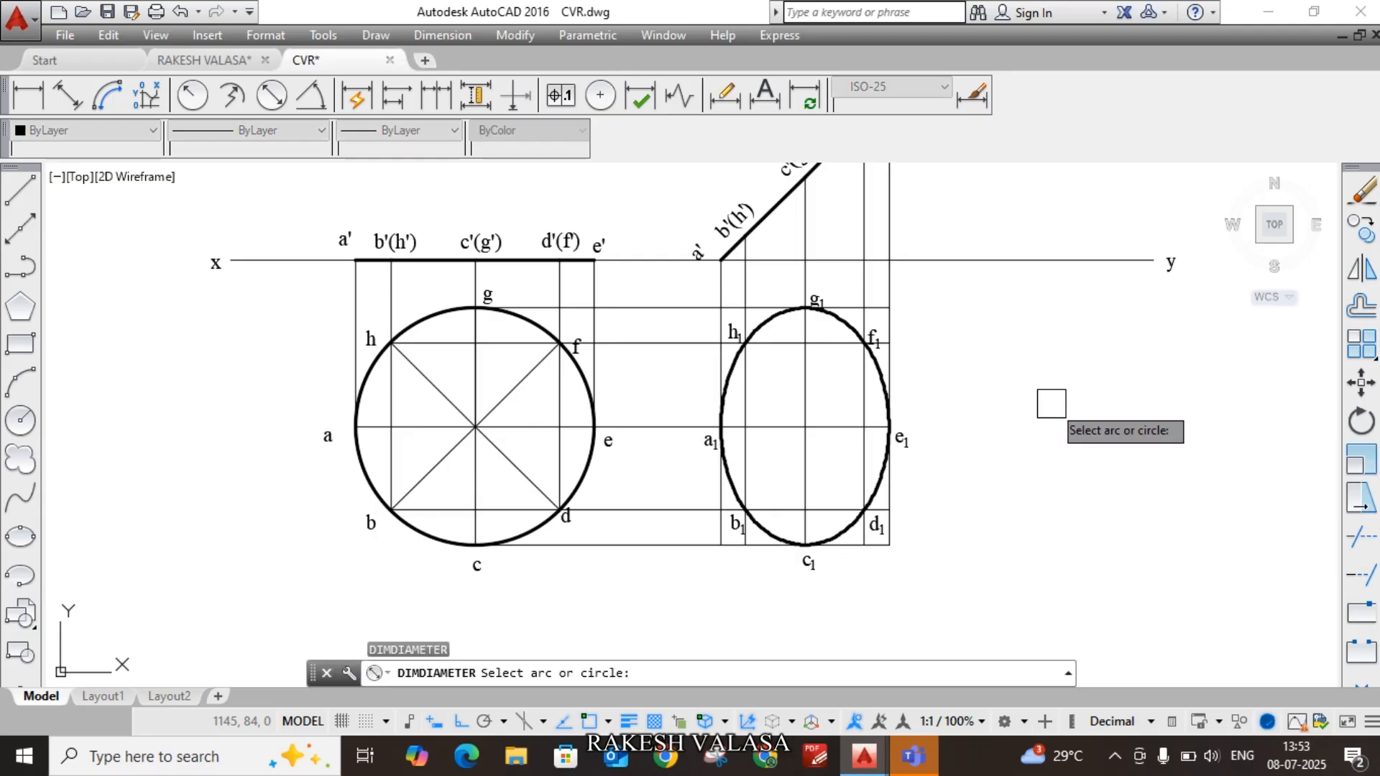
left_click(407, 528)
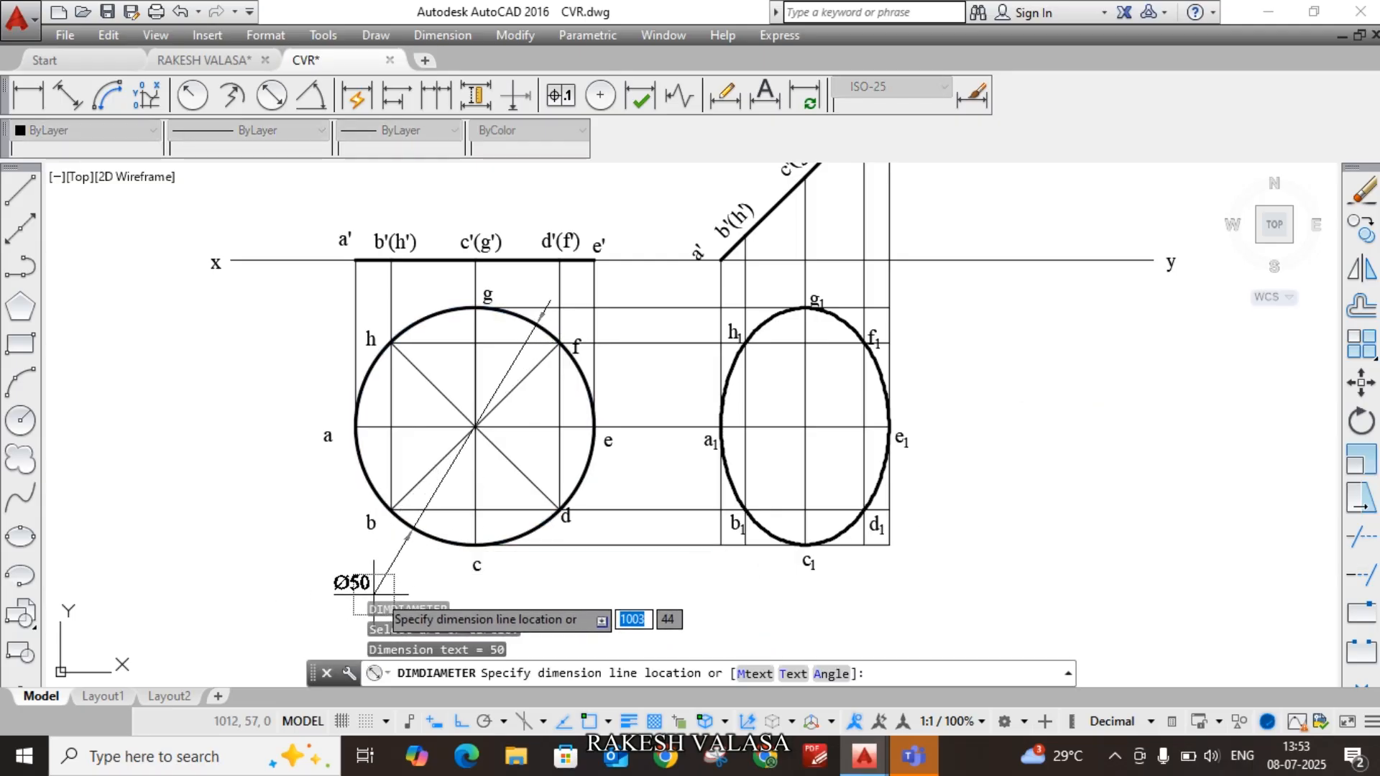
left_click(384, 583)
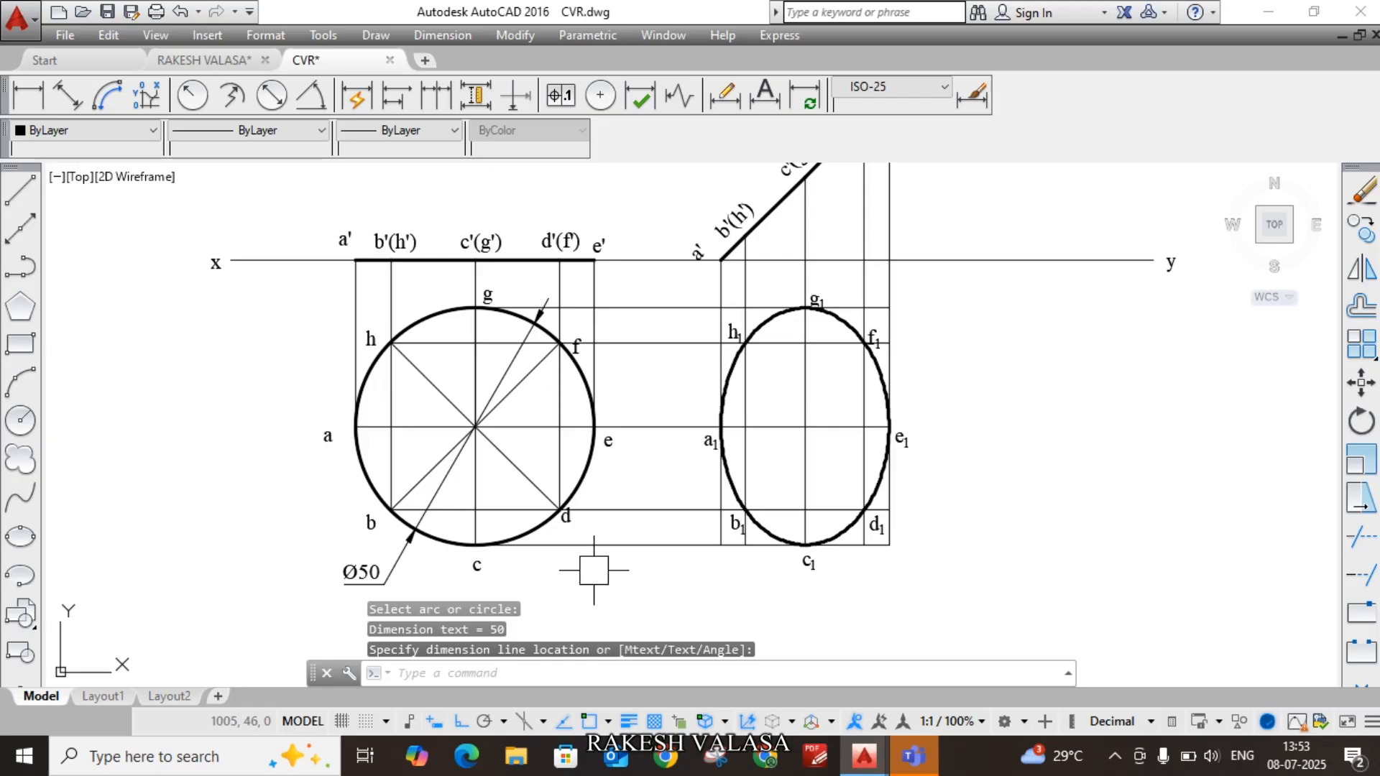
Step: Add a vertical linear dimension from the circle's centre to the xy line, placing it outside the circle beyond point a
type("dli")
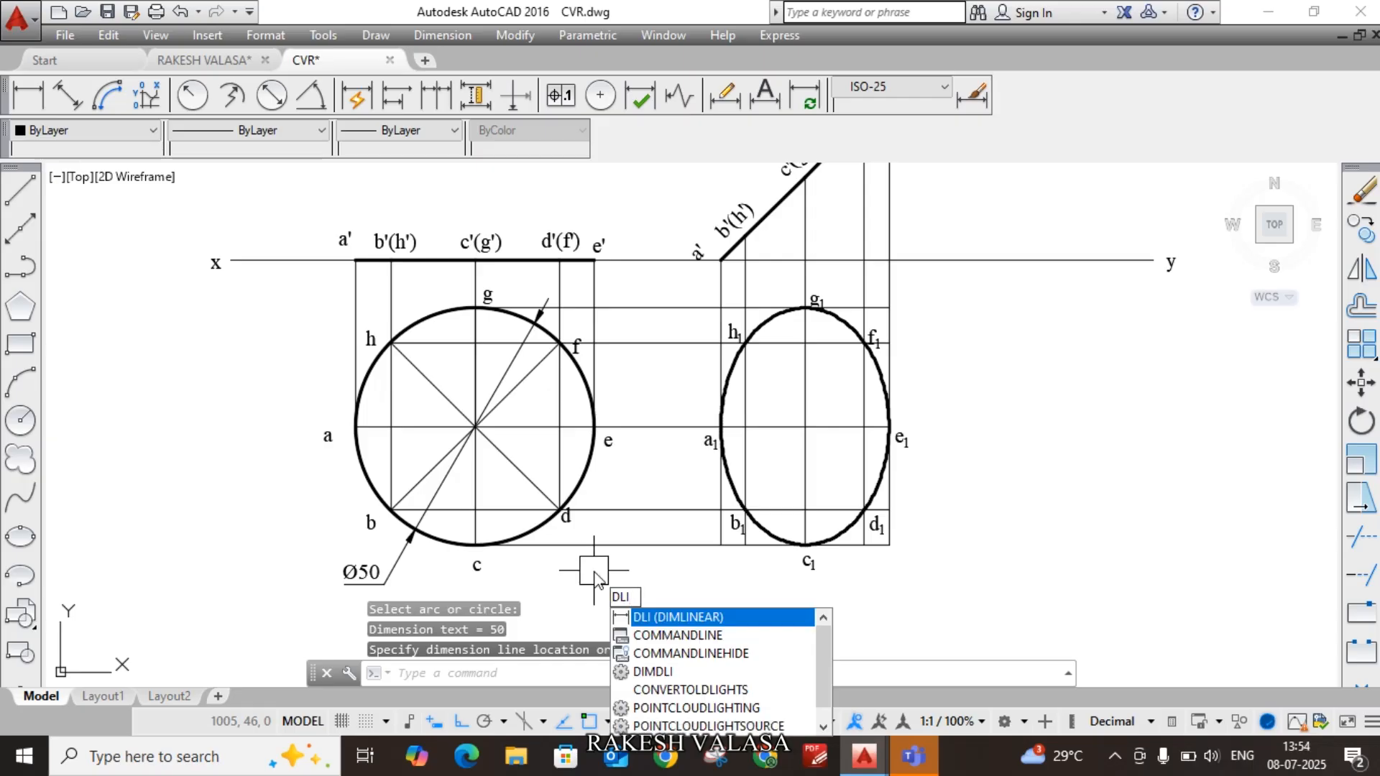
key("Return")
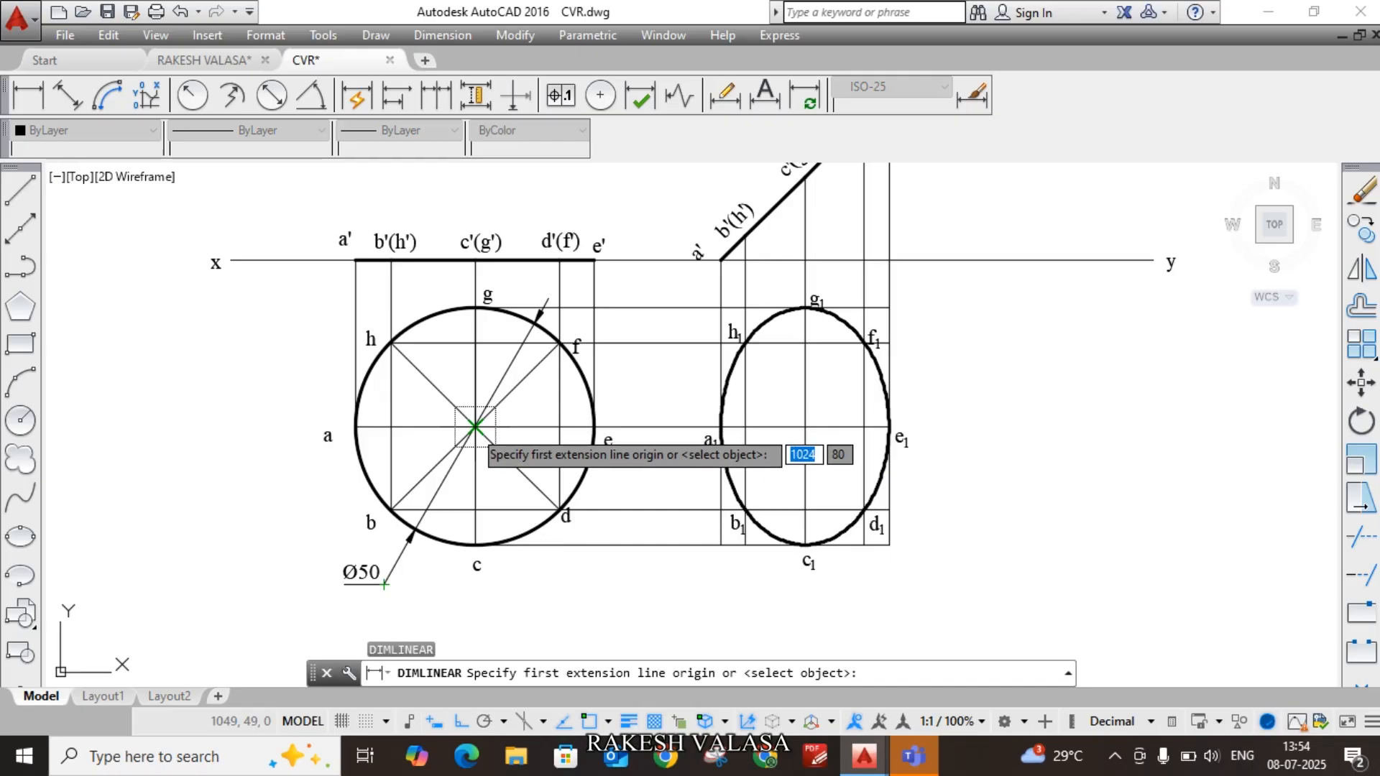
left_click(474, 426)
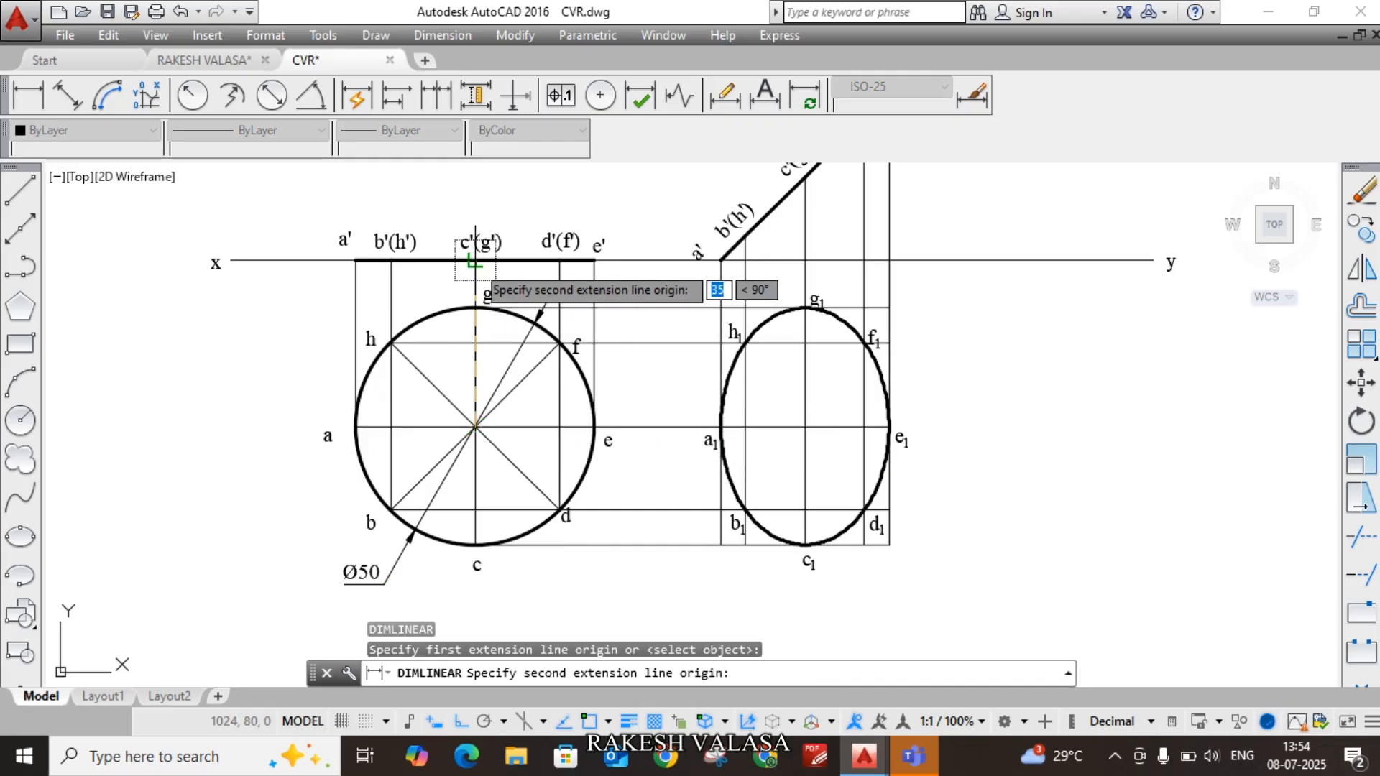
left_click(474, 260)
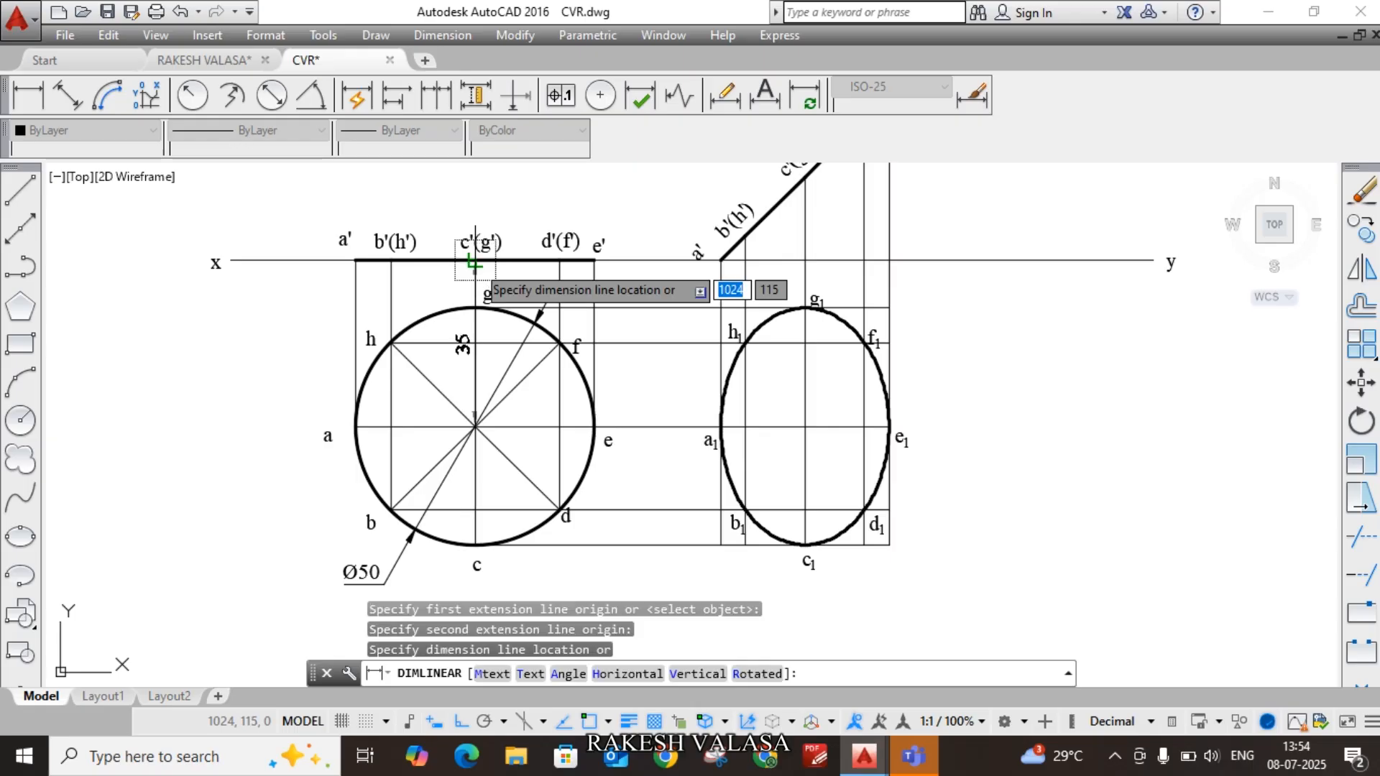
left_click(311, 300)
scroll(368, 466, "down", 4)
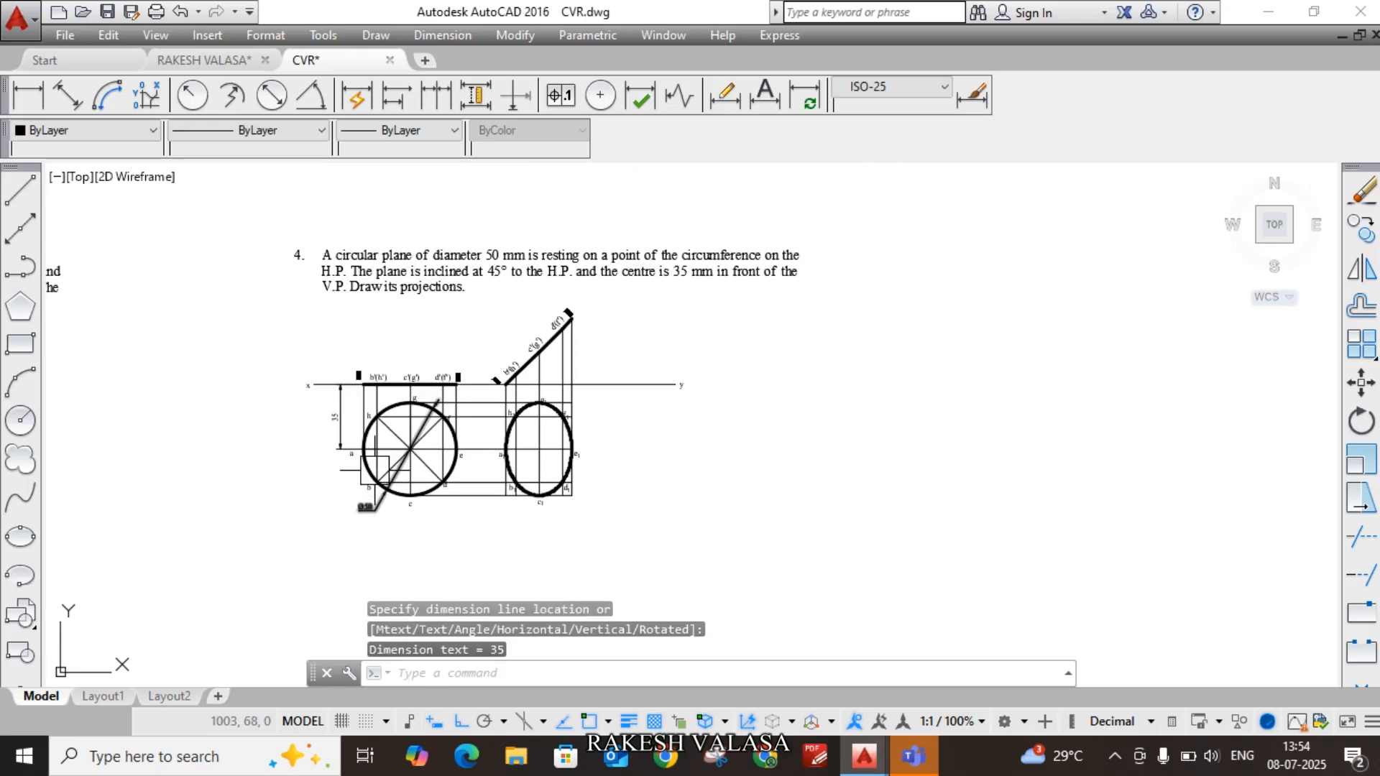
scroll(355, 386, "up", 2)
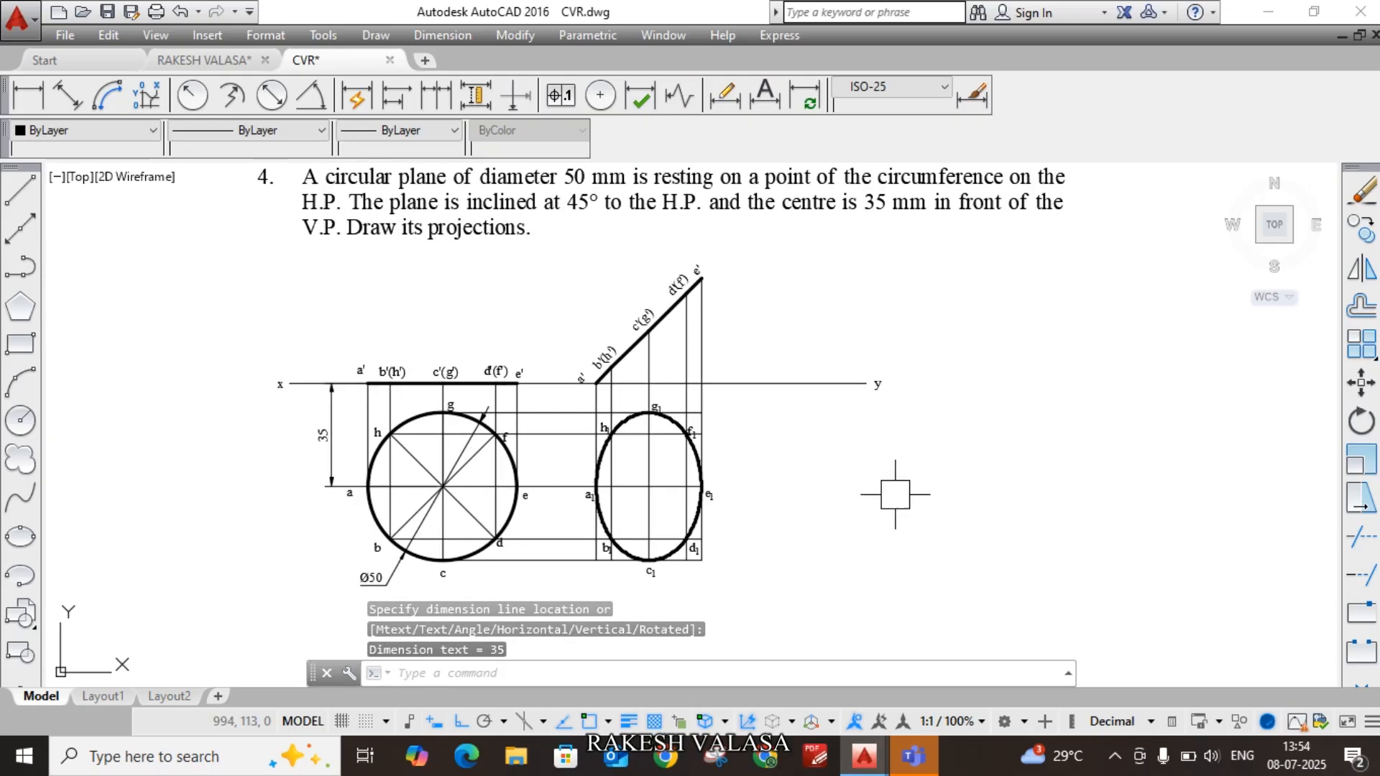
Step: Add an angular dimension between the inclined front-view line a'e' and the xy line, placing its arc inside the angle just past c'(g')
scroll(611, 349, "up", 2)
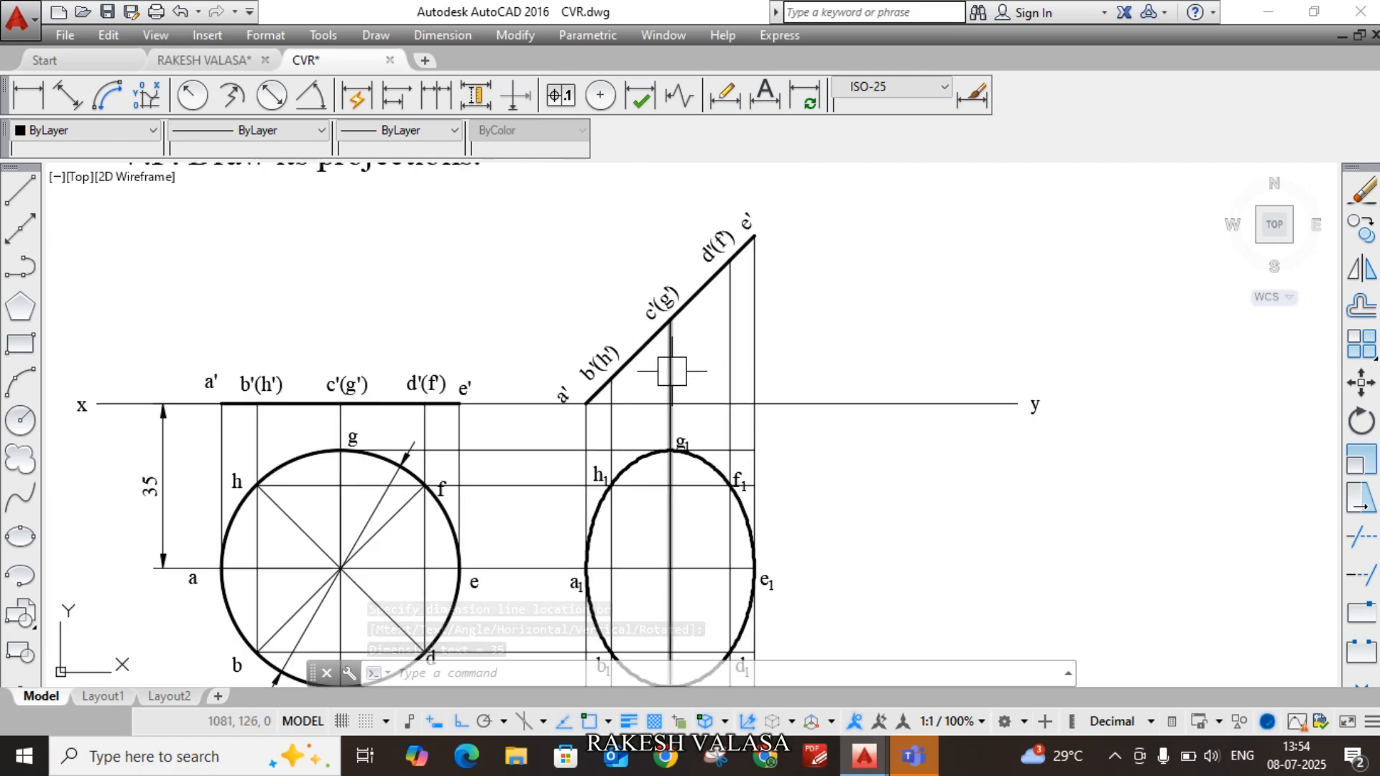
type("d")
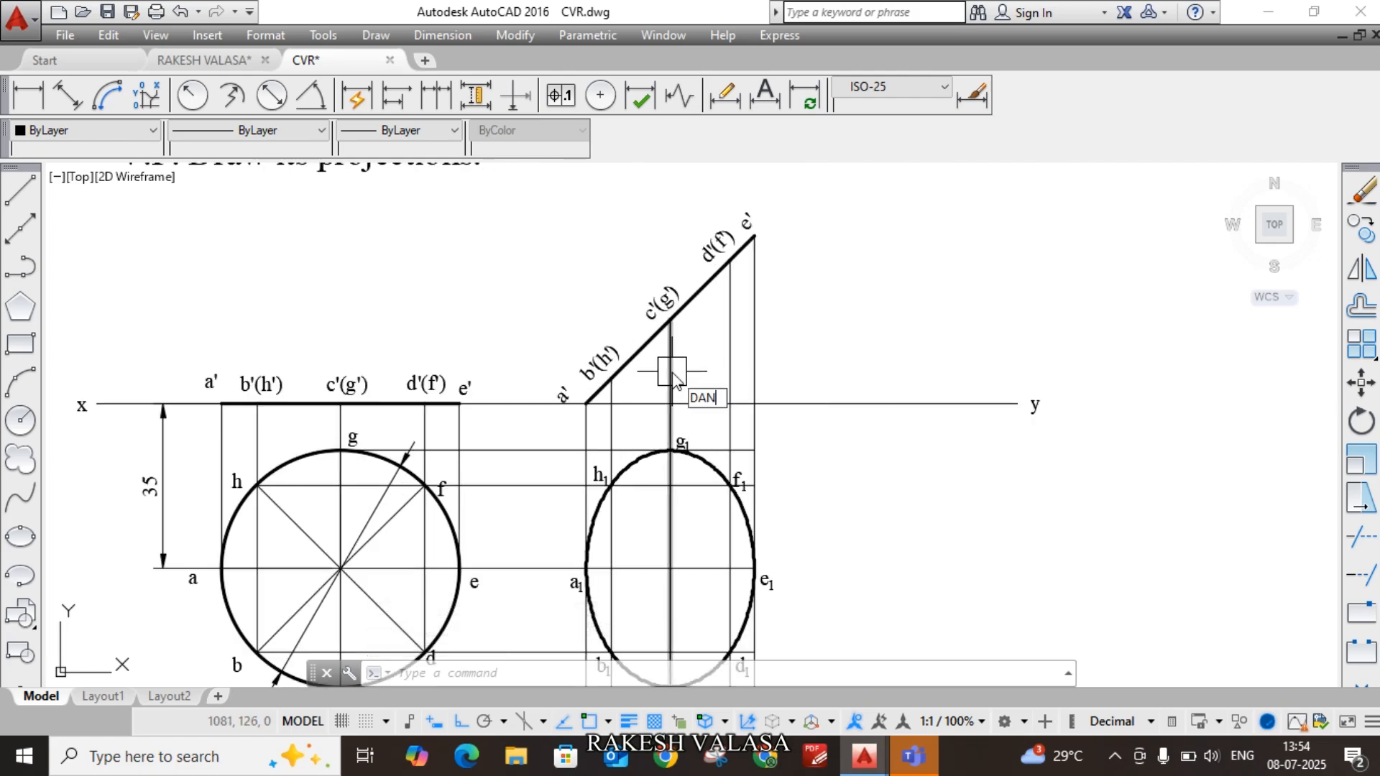
type("an")
key("Return")
scroll(671, 371, "up", 4)
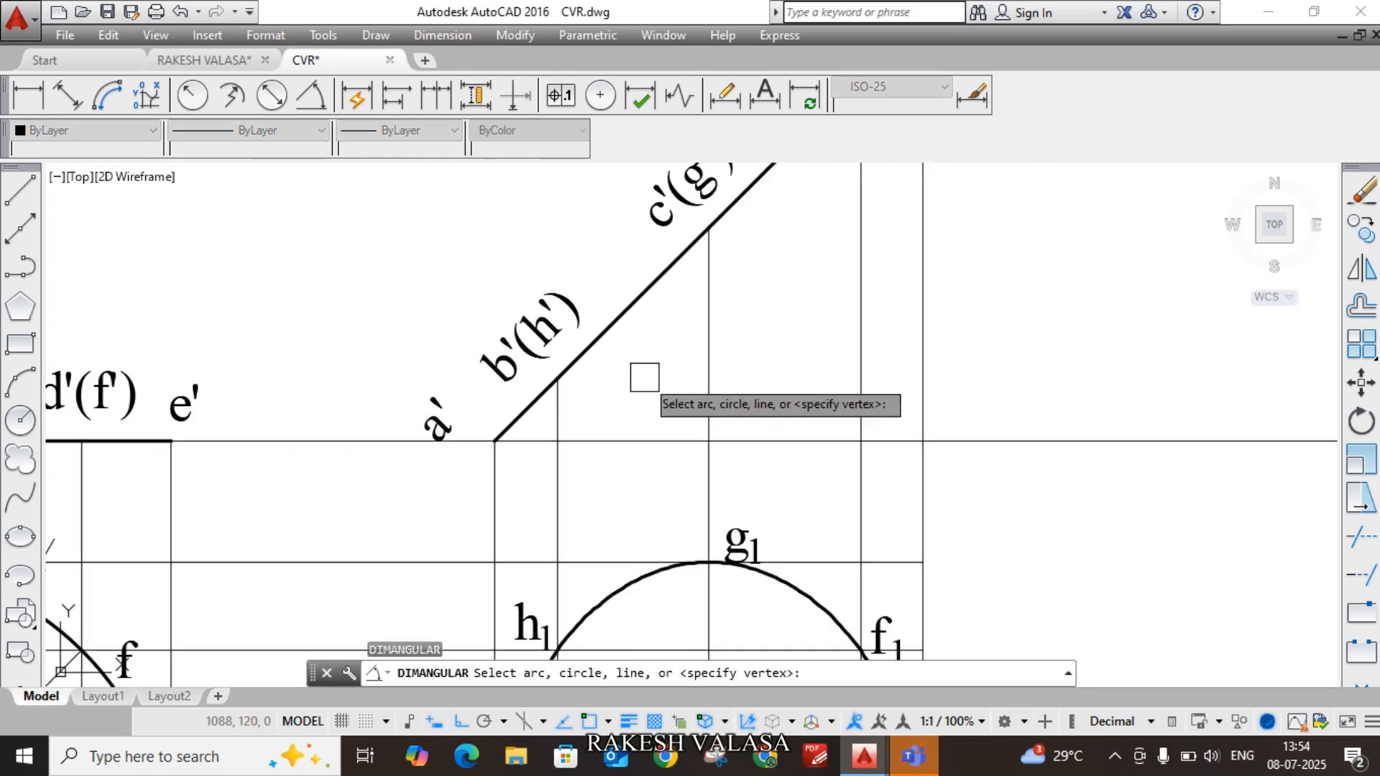
left_click(634, 314)
left_click(625, 440)
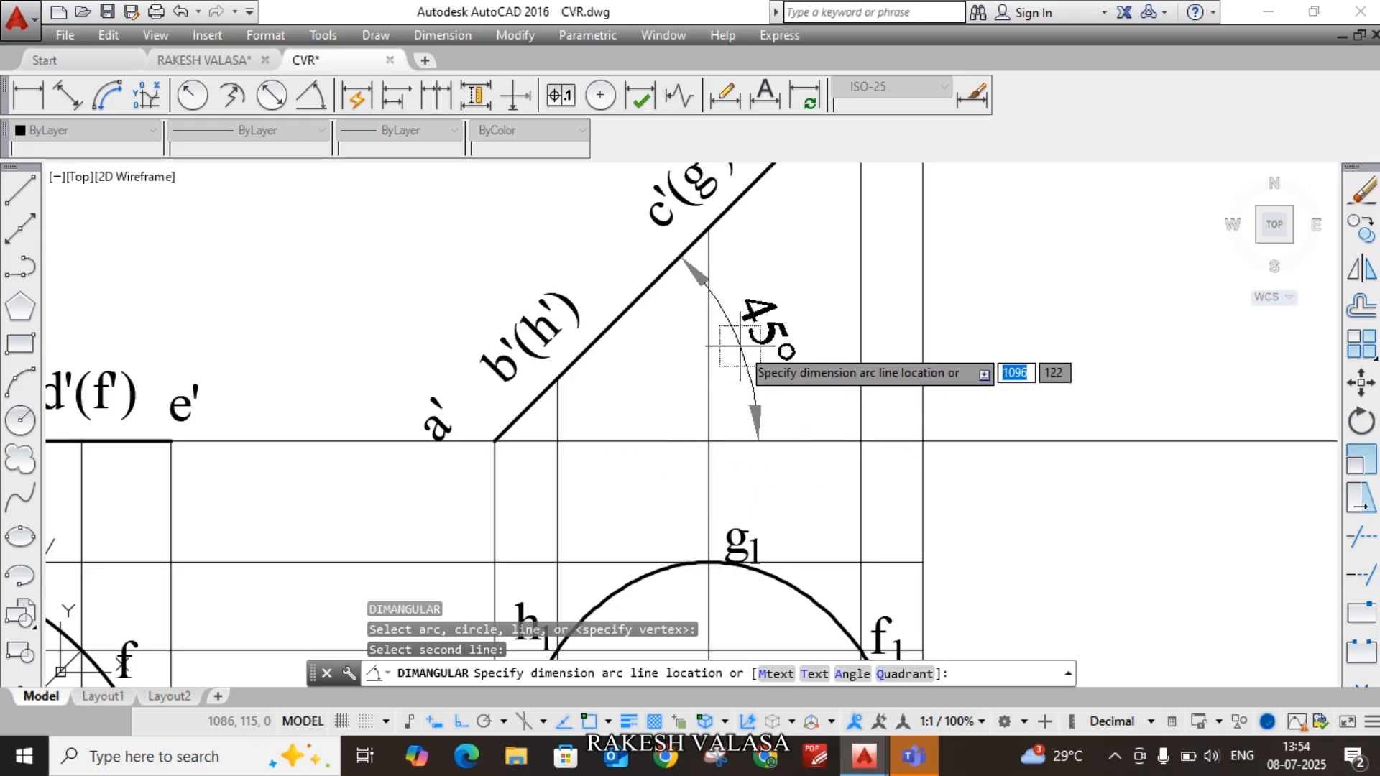
left_click(740, 347)
scroll(743, 363, "down", 4)
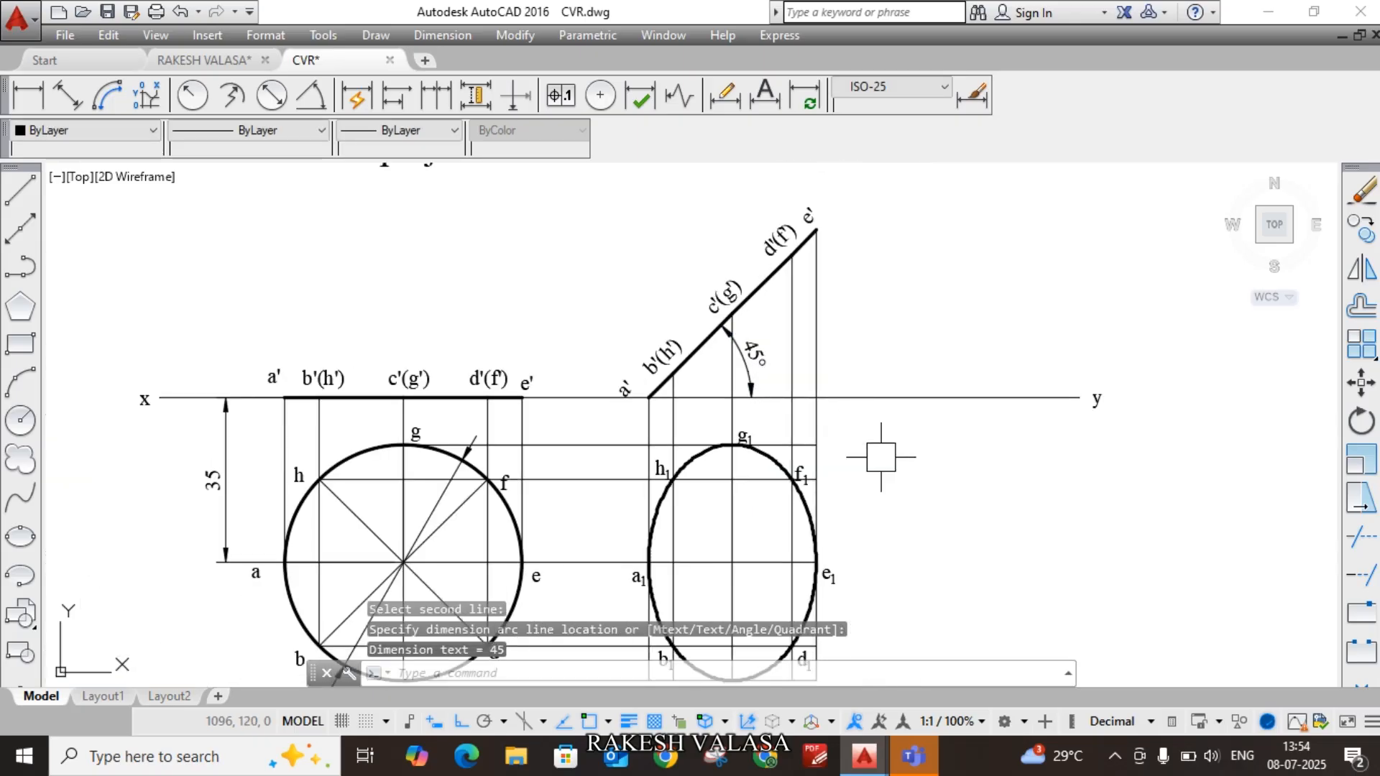
scroll(936, 497, "down", 2)
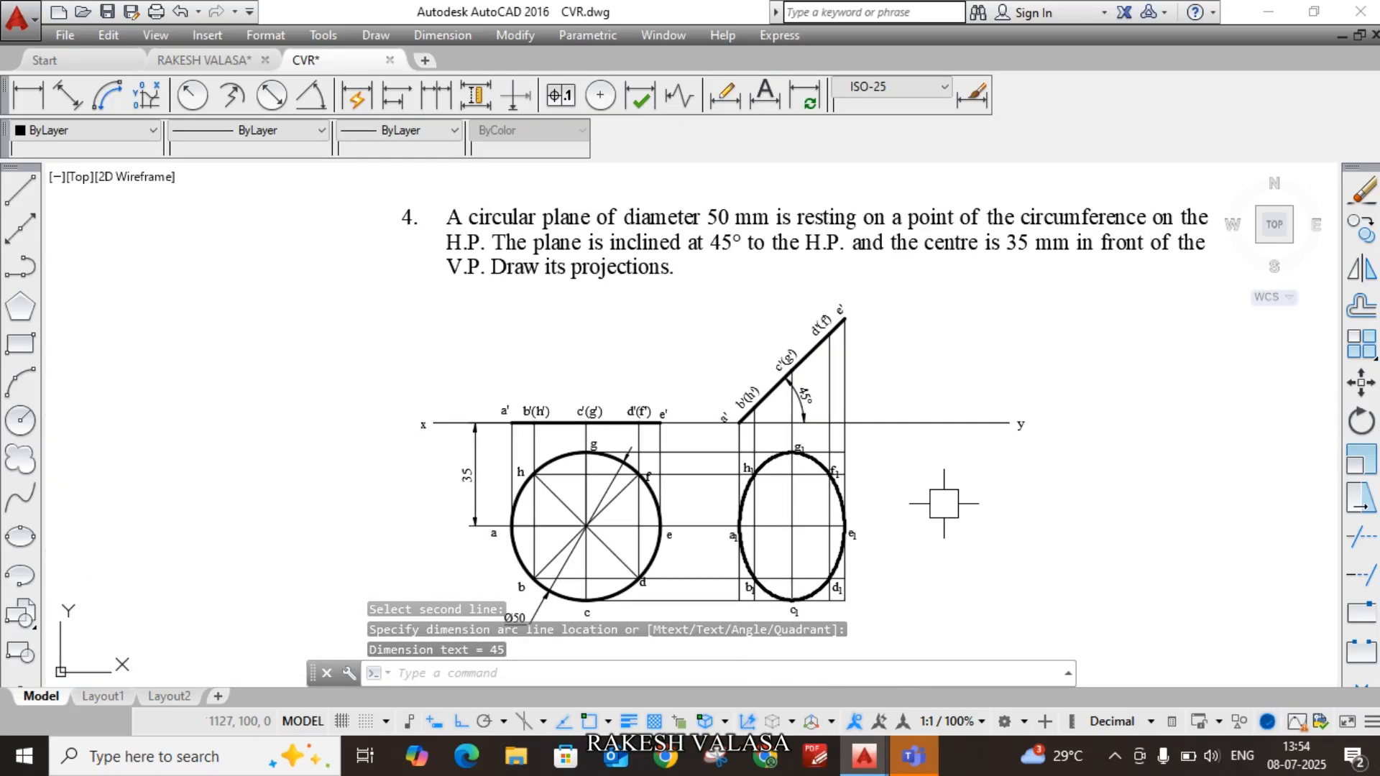
middle_click_drag(943, 503, 828, 491)
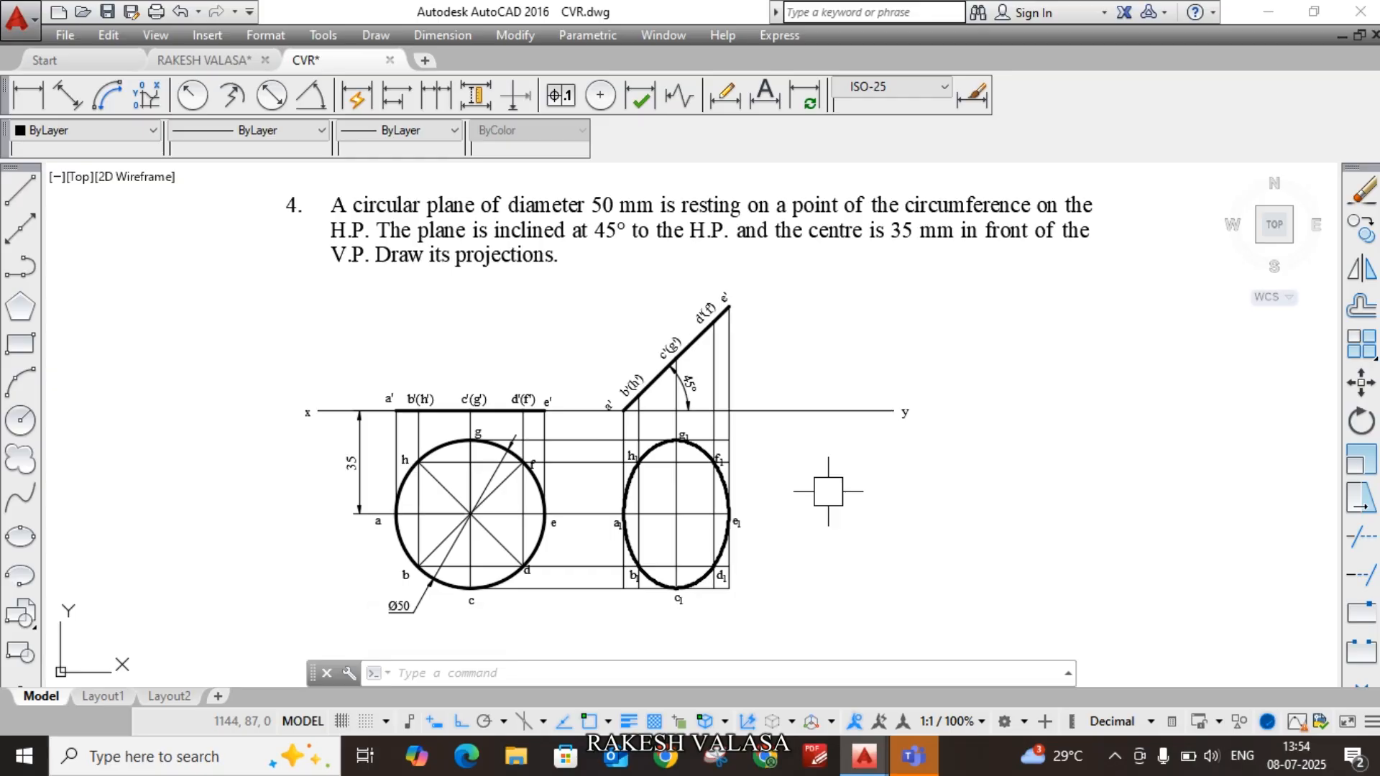
scroll(828, 491, "up", 4)
scroll(828, 492, "down", 2)
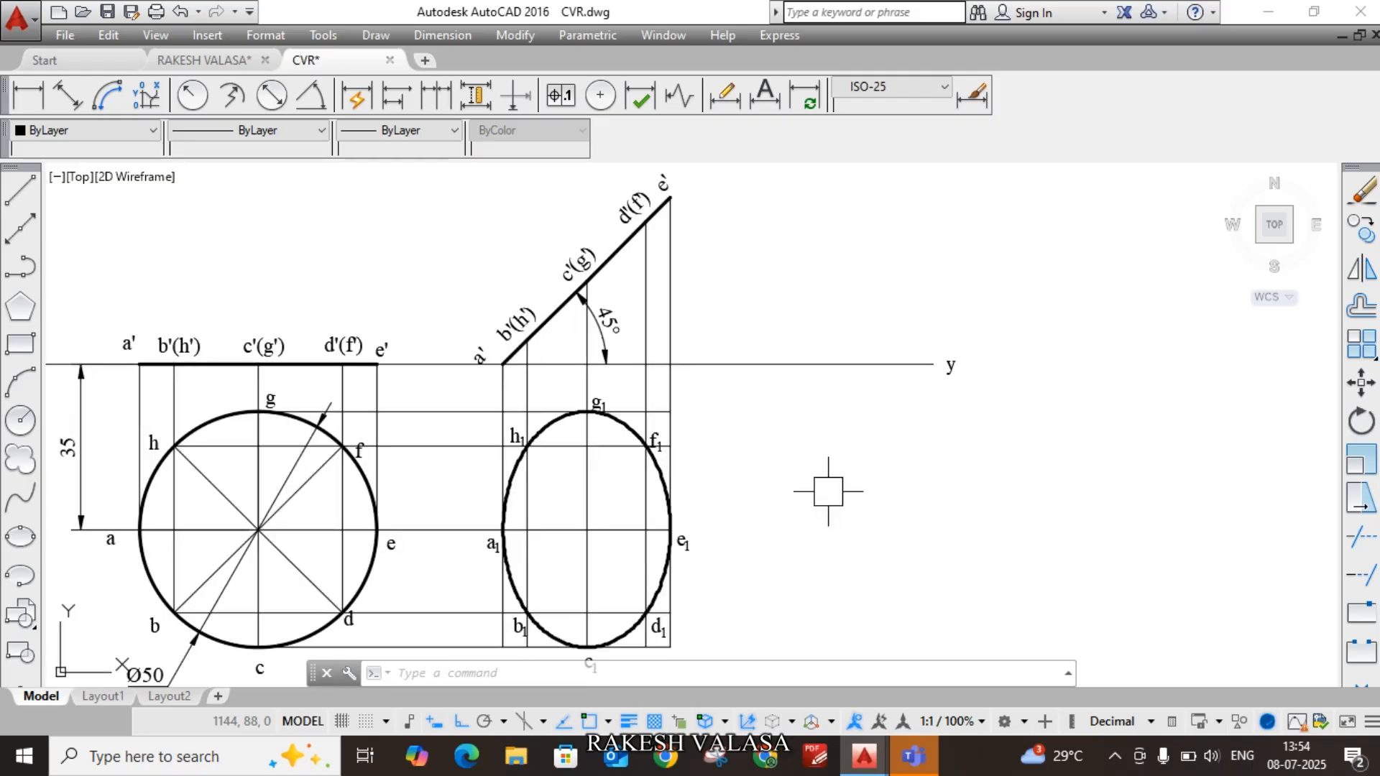
mouse_move(828, 492)
middle_mouse_down()
mouse_move(994, 462)
mouse_move(1001, 477)
mouse_move(1017, 460)
mouse_move(870, 470)
middle_mouse_up()
scroll(1017, 459, "down", 2)
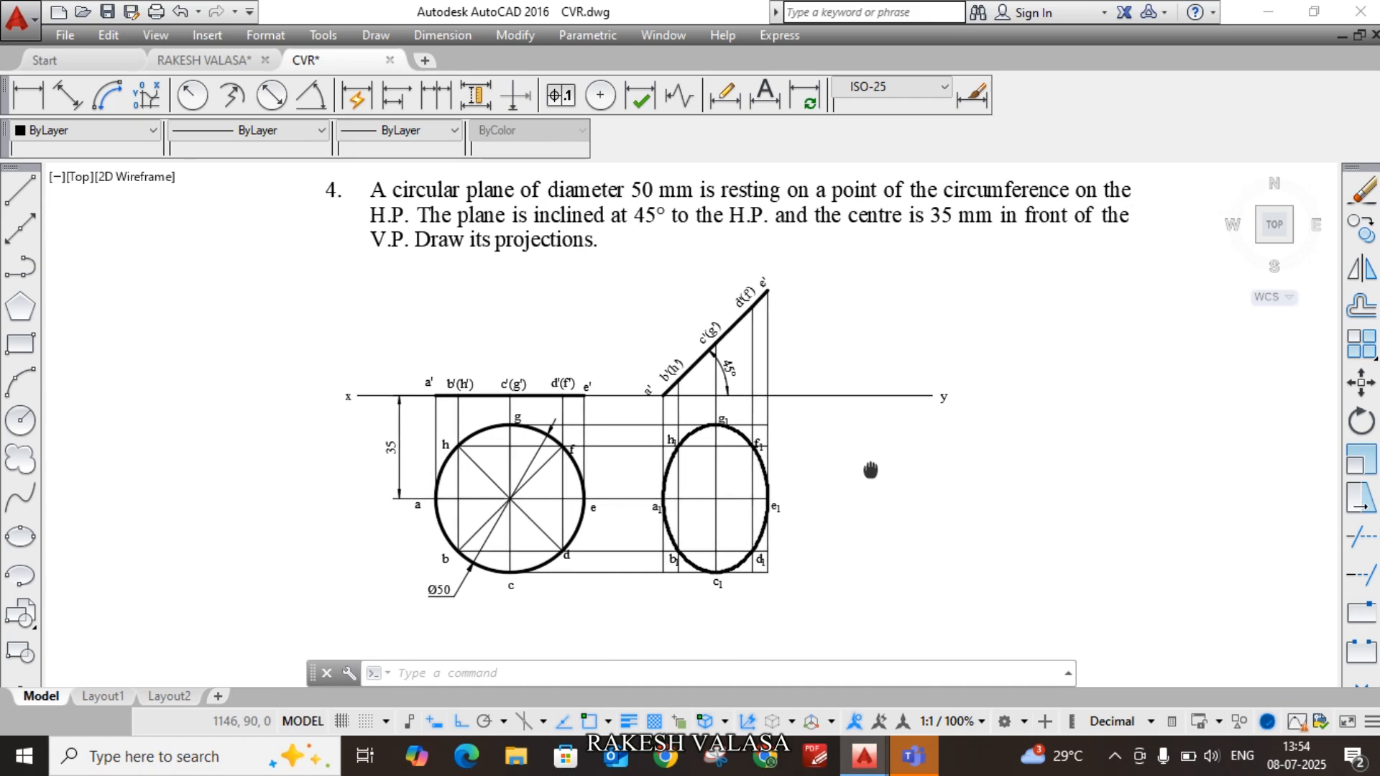